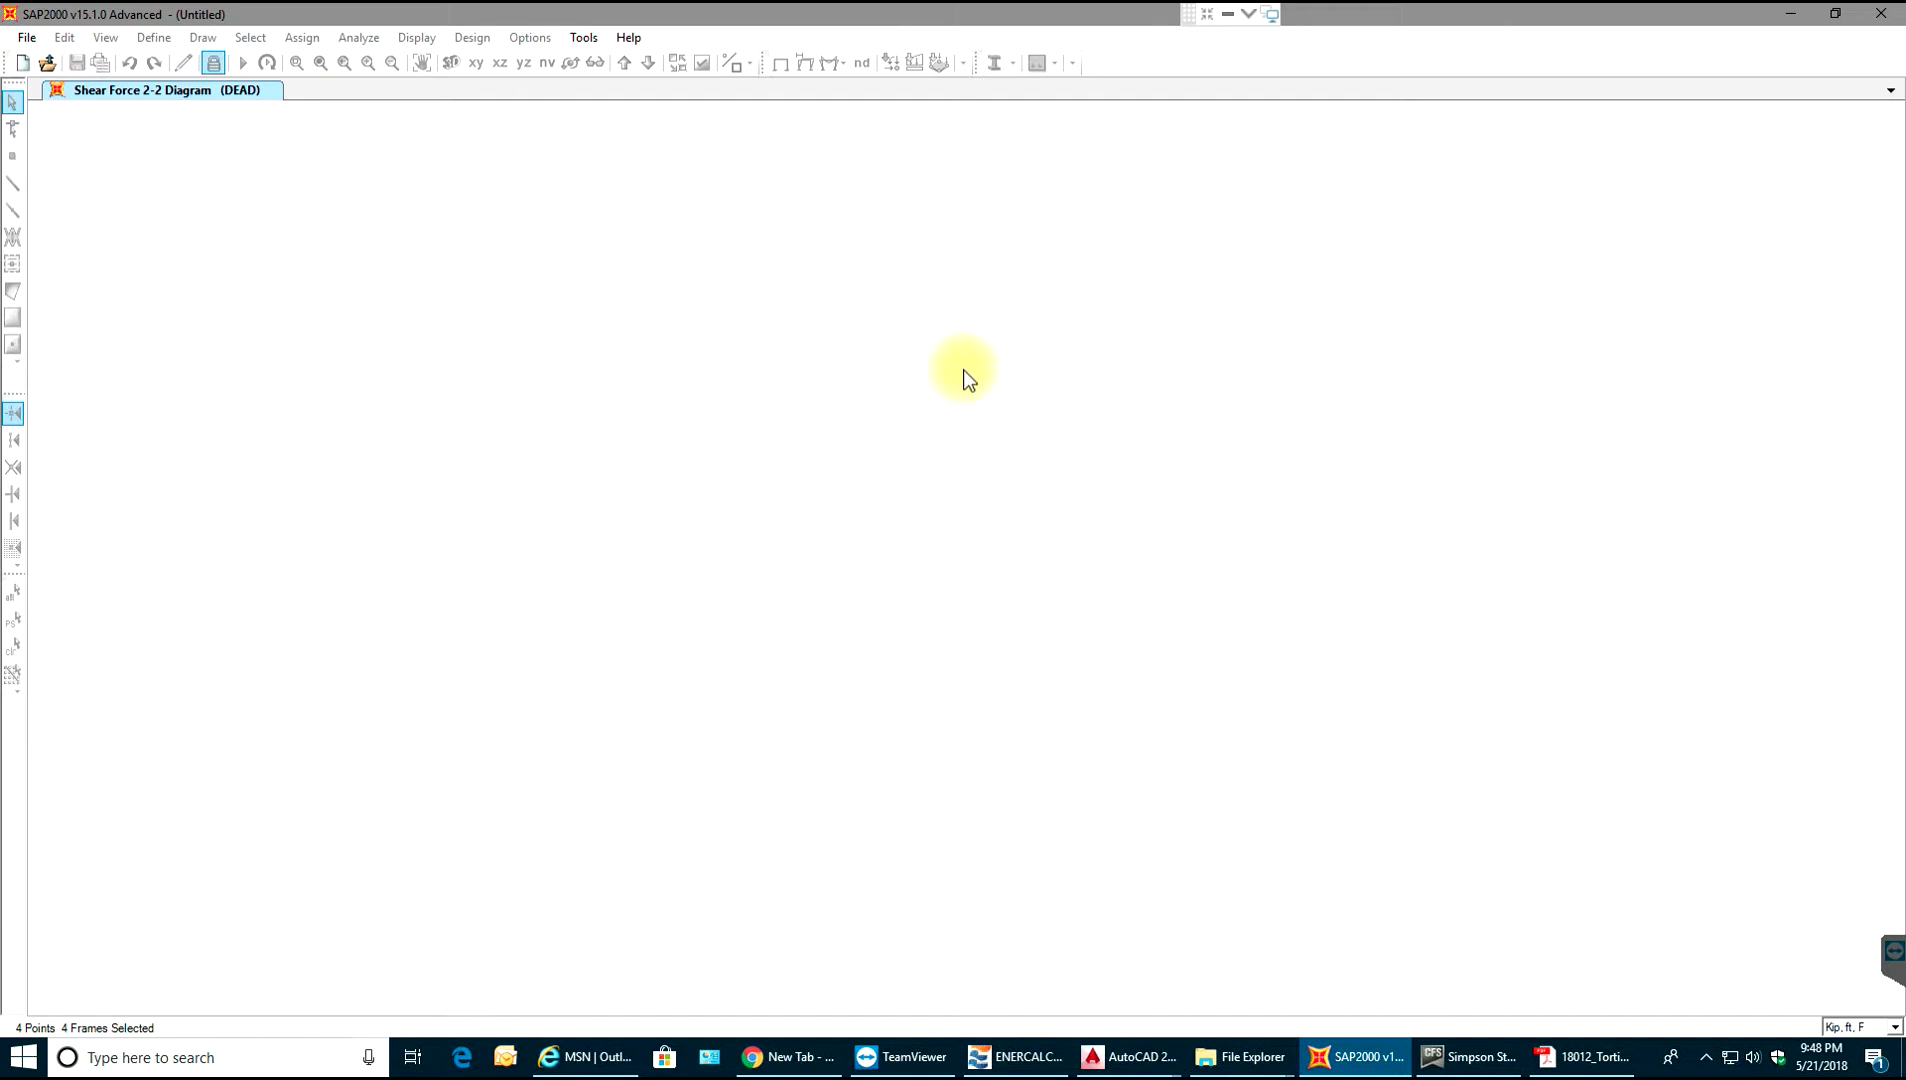
click(630, 37)
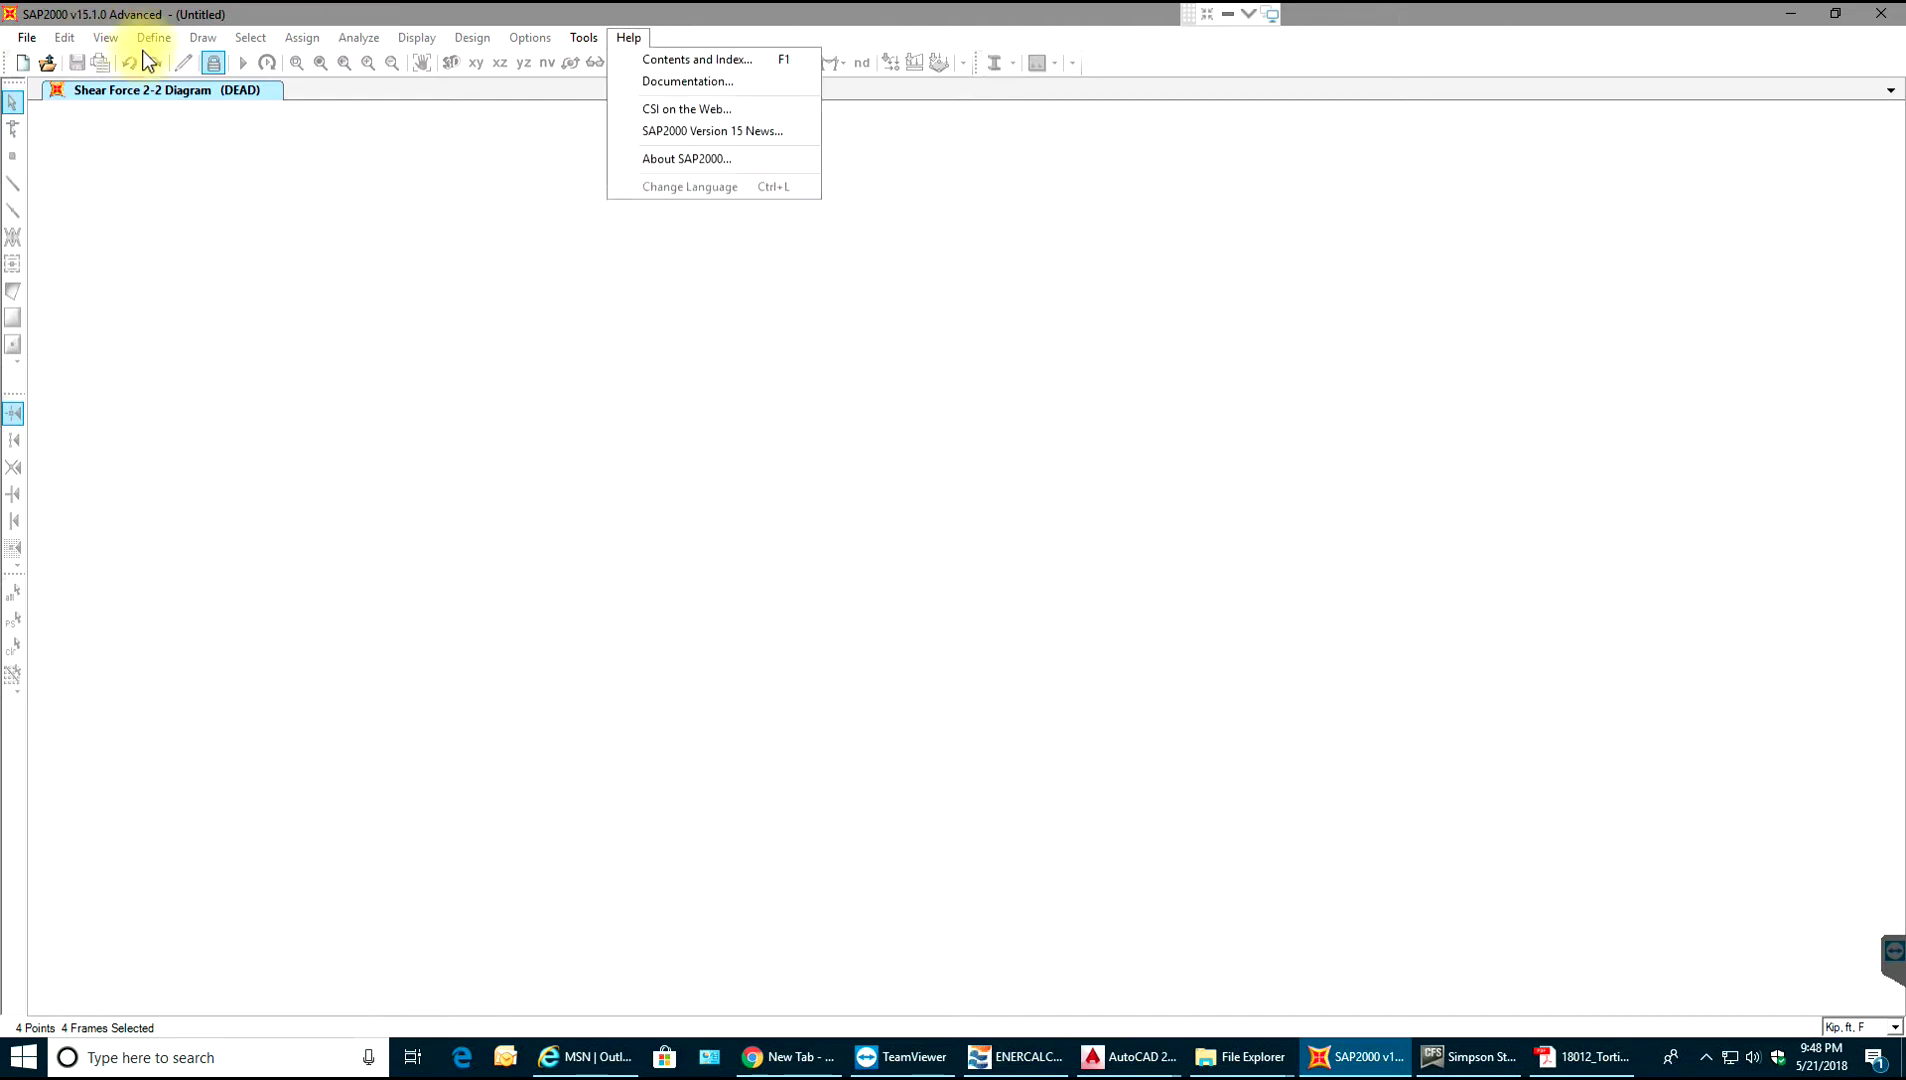
click(134, 57)
- Start a new Grid Only model in Kip, ft, F units with 2 grid lines in X, 1 in Y and 2 in Z
click(27, 38)
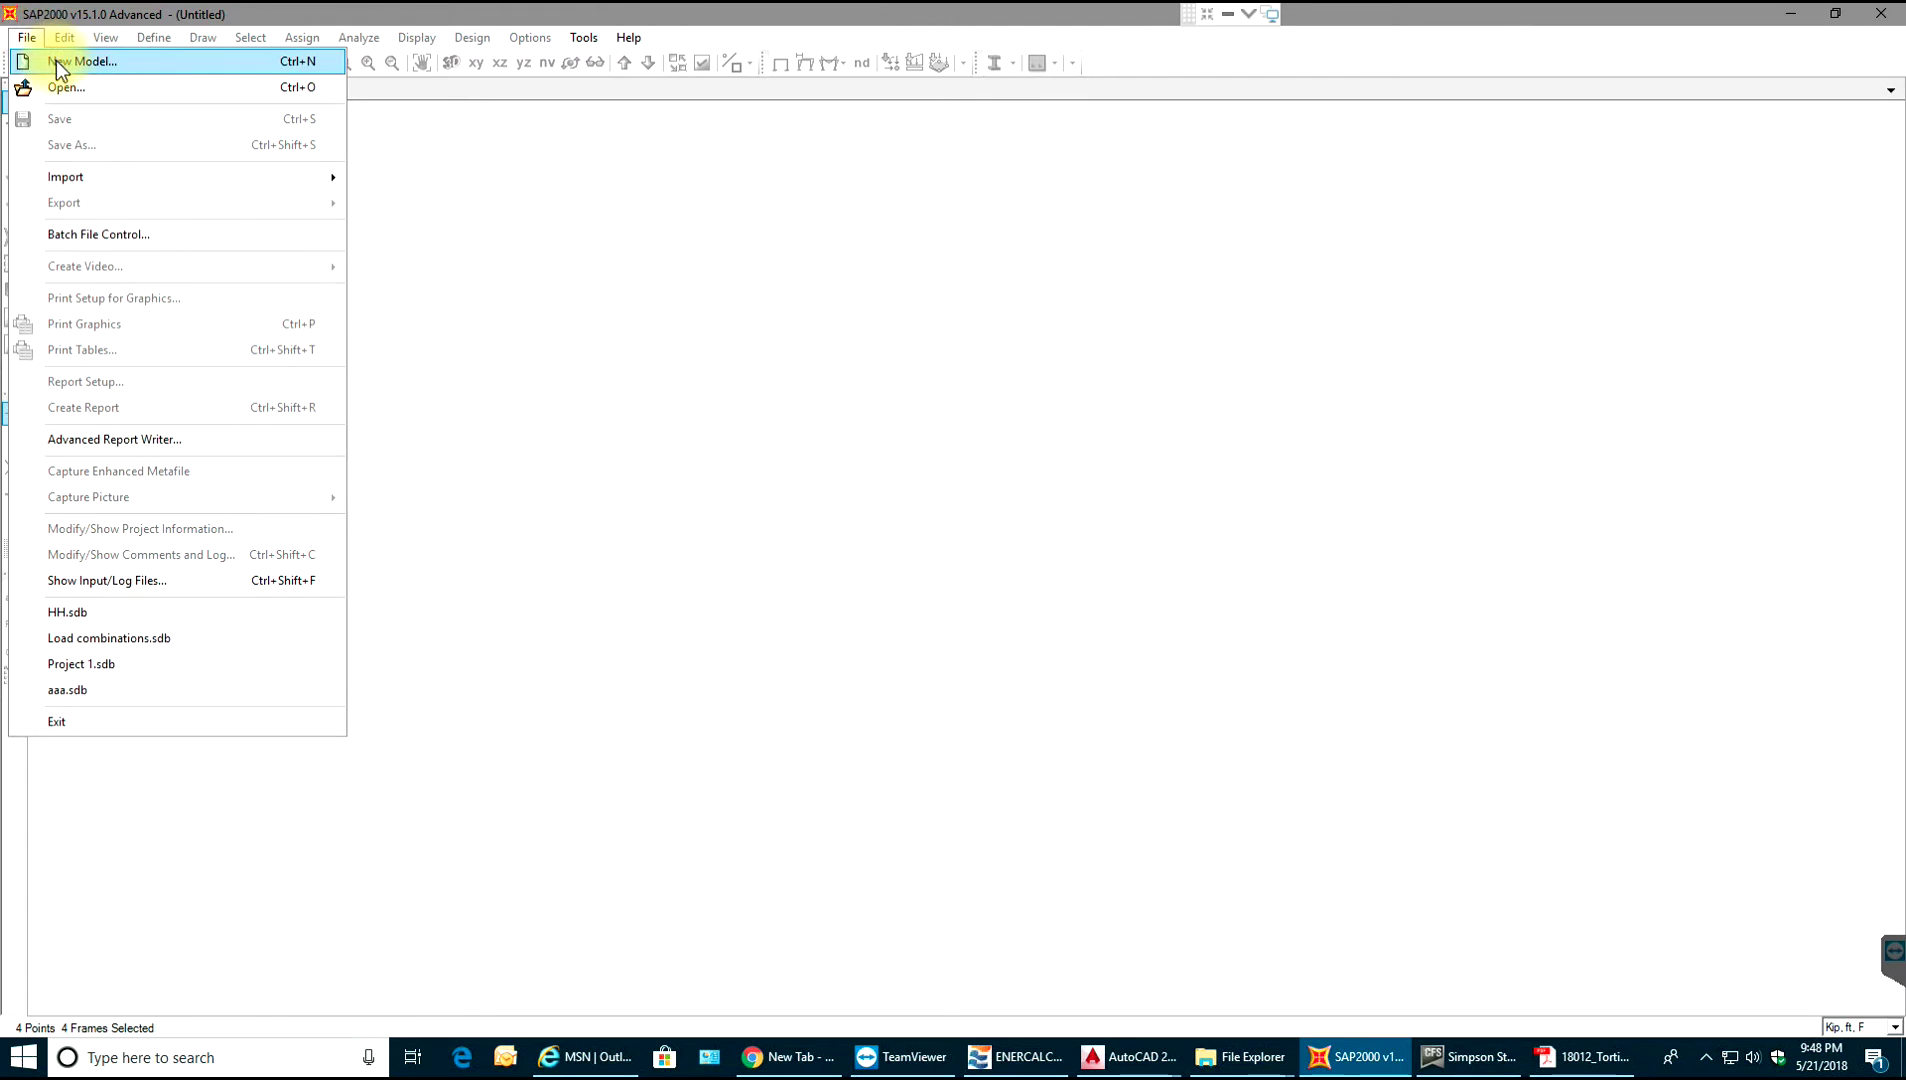
click(57, 61)
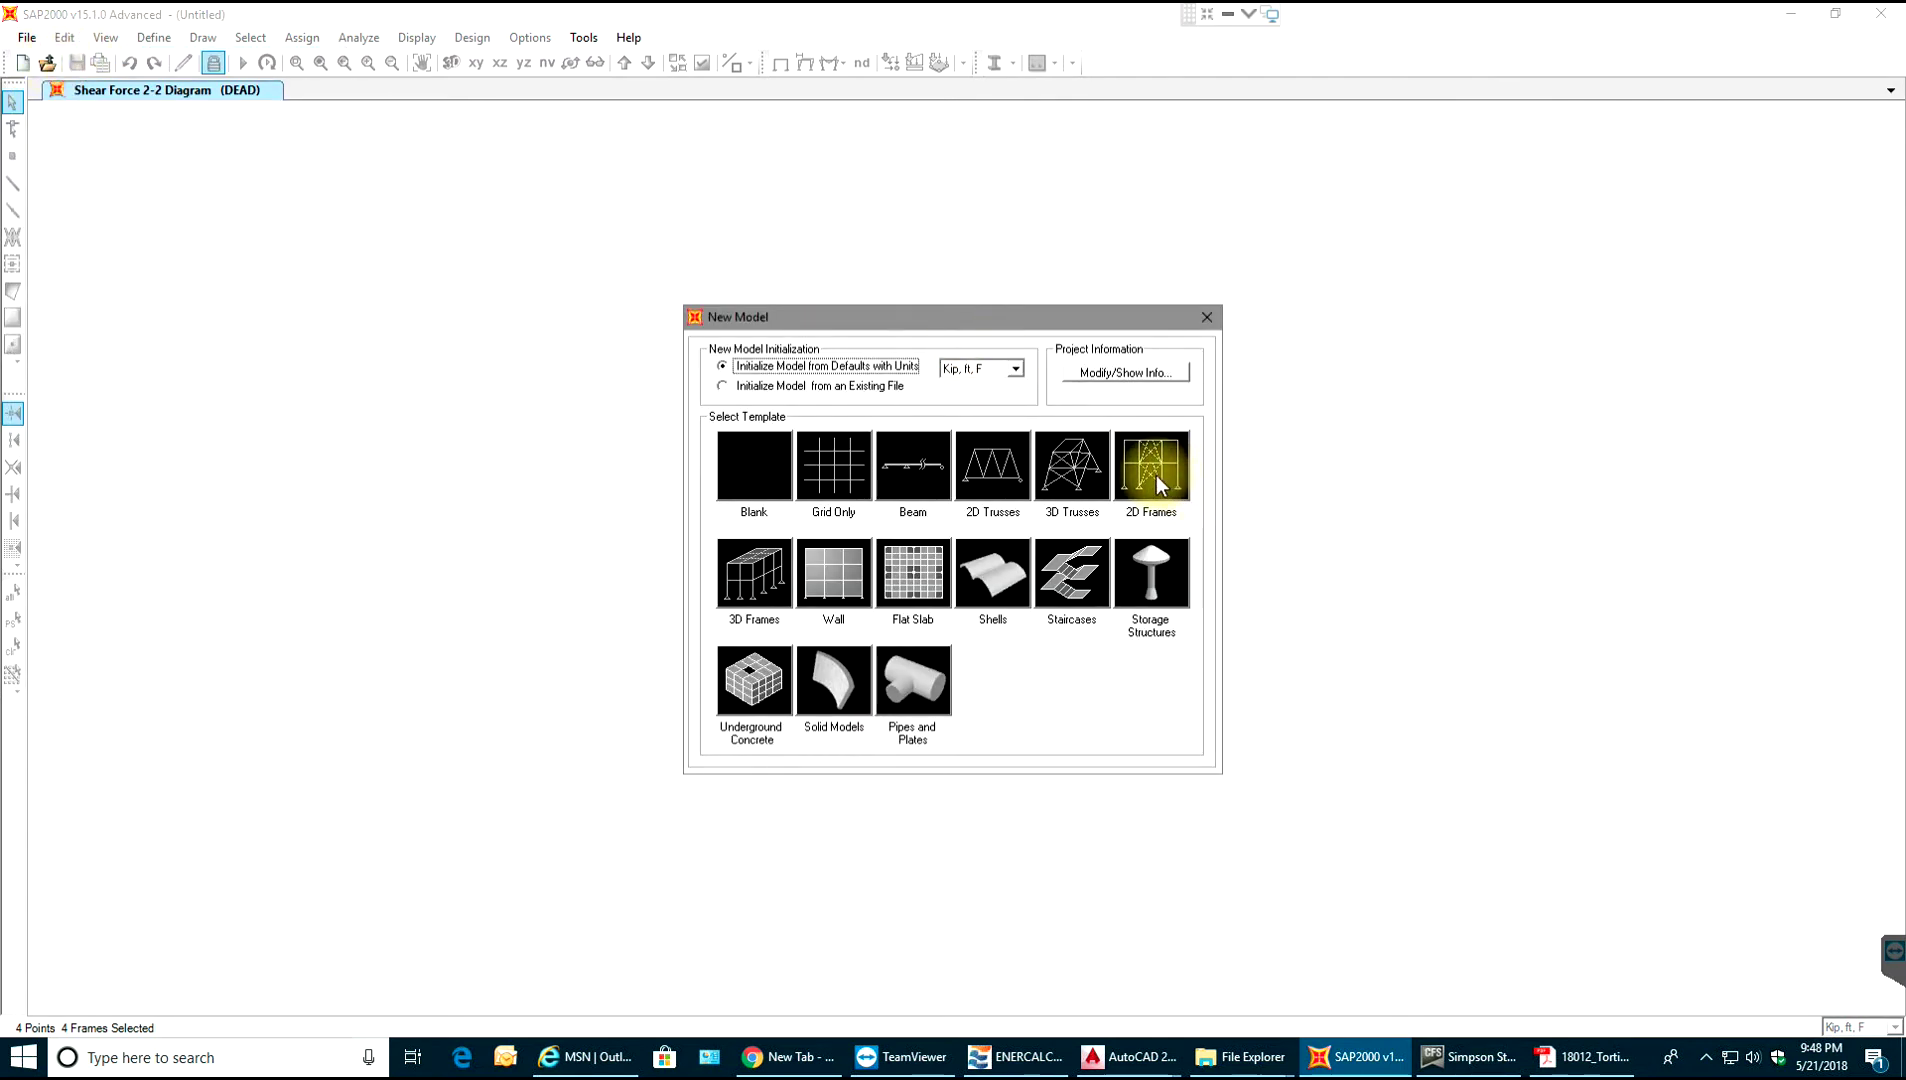
click(829, 452)
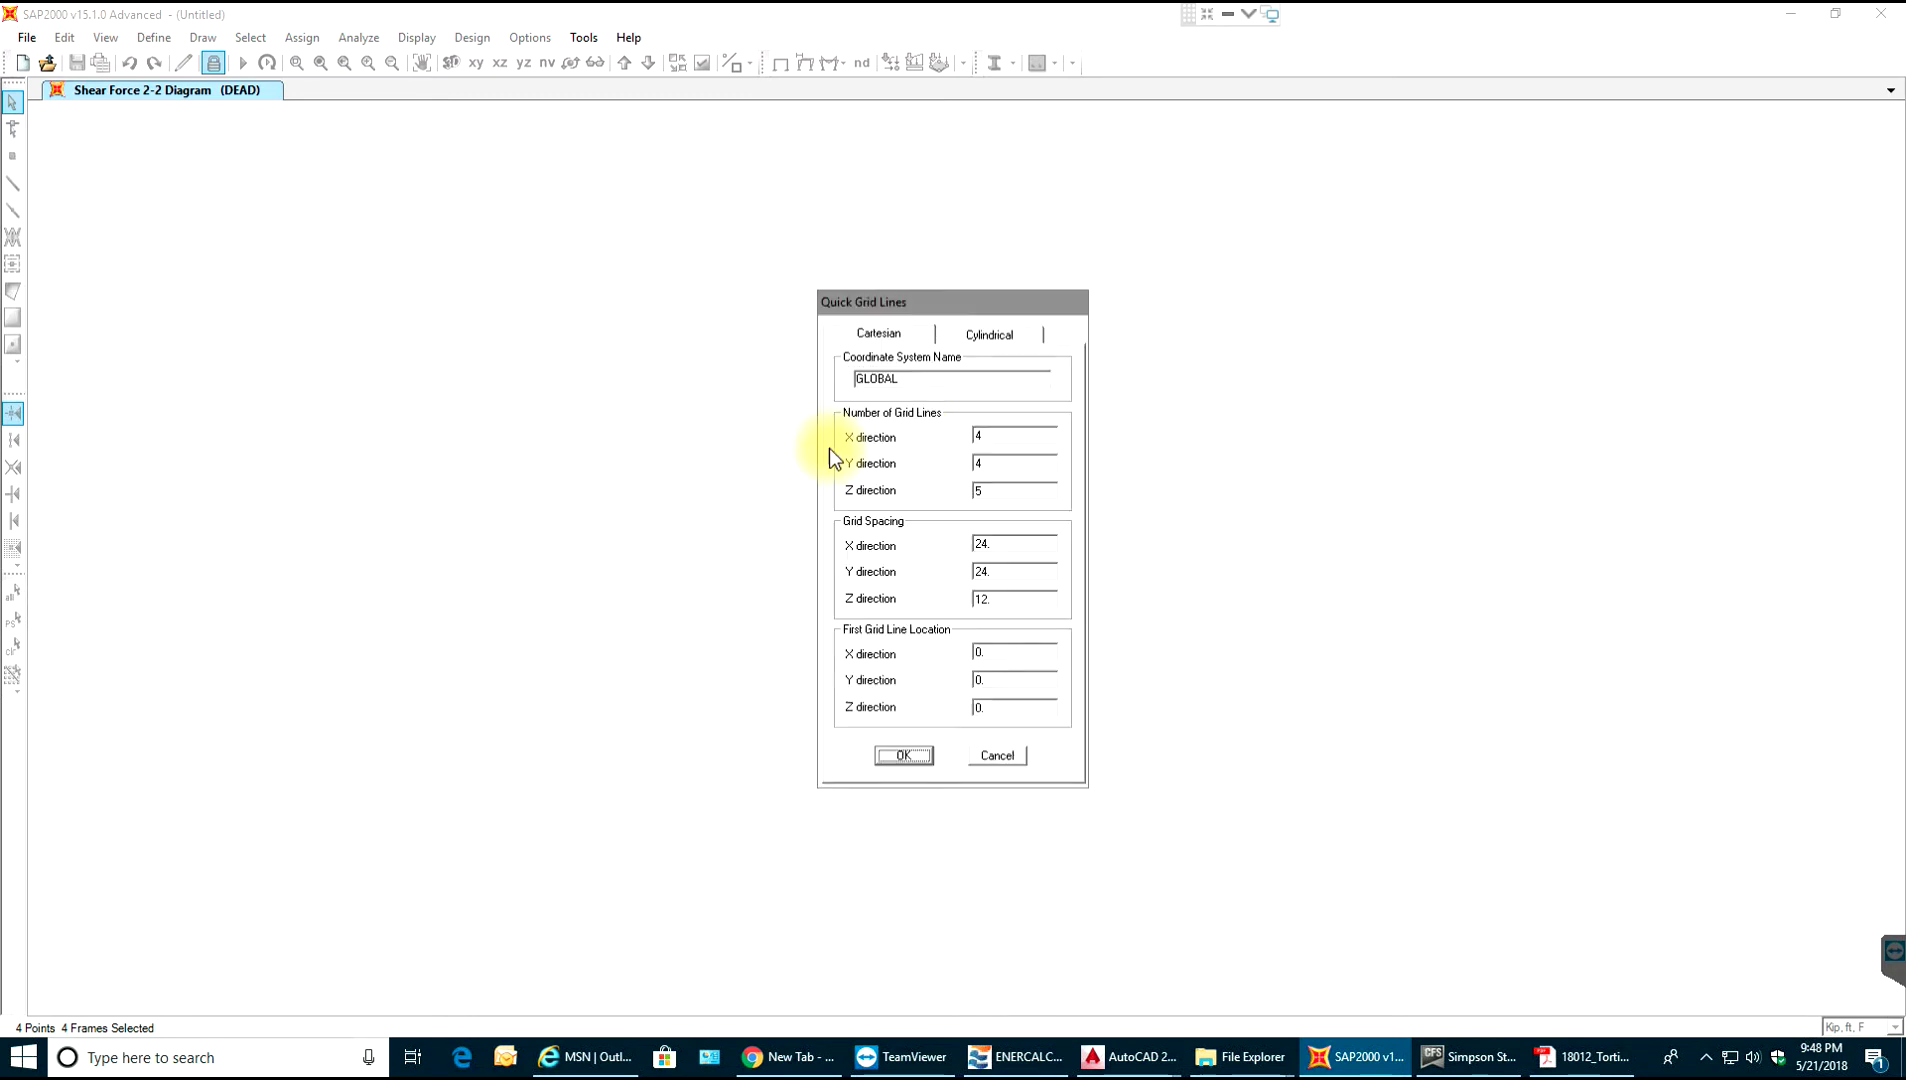
double_click(986, 436)
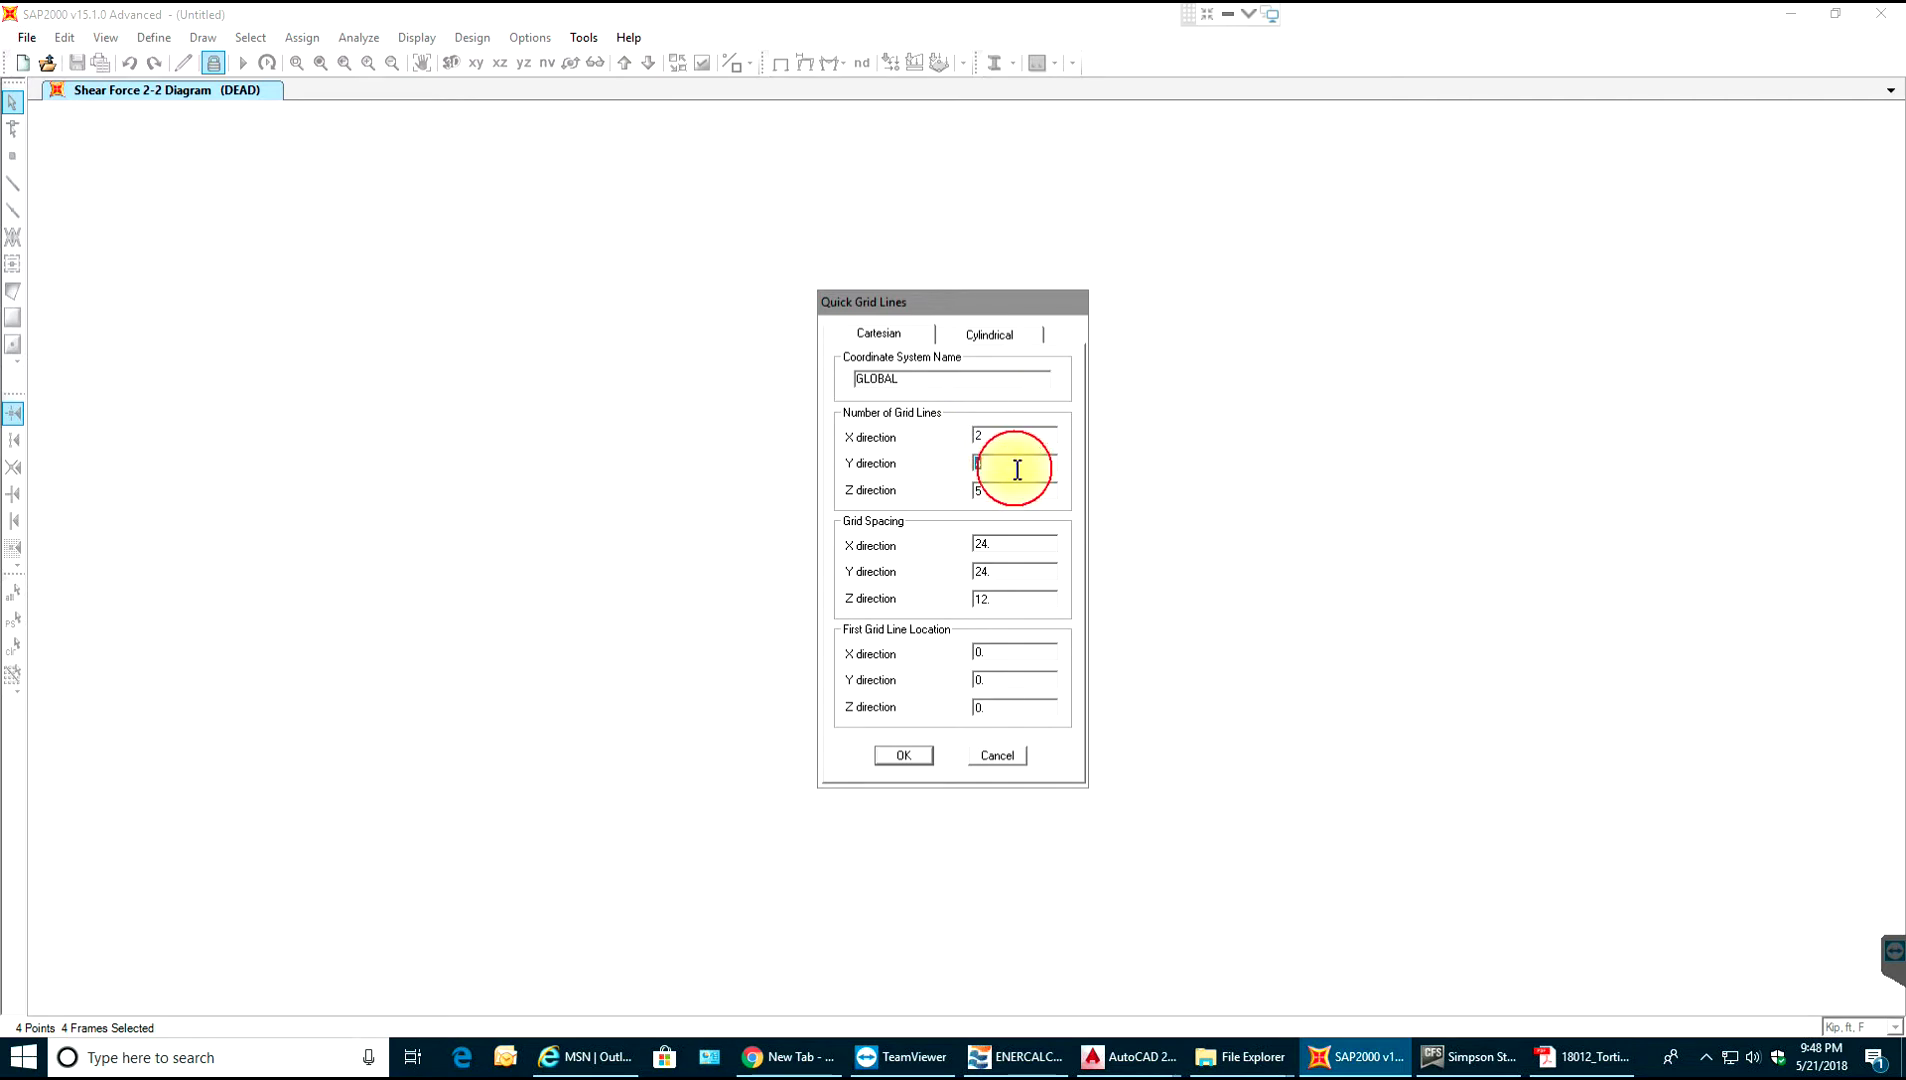
double_click(983, 462)
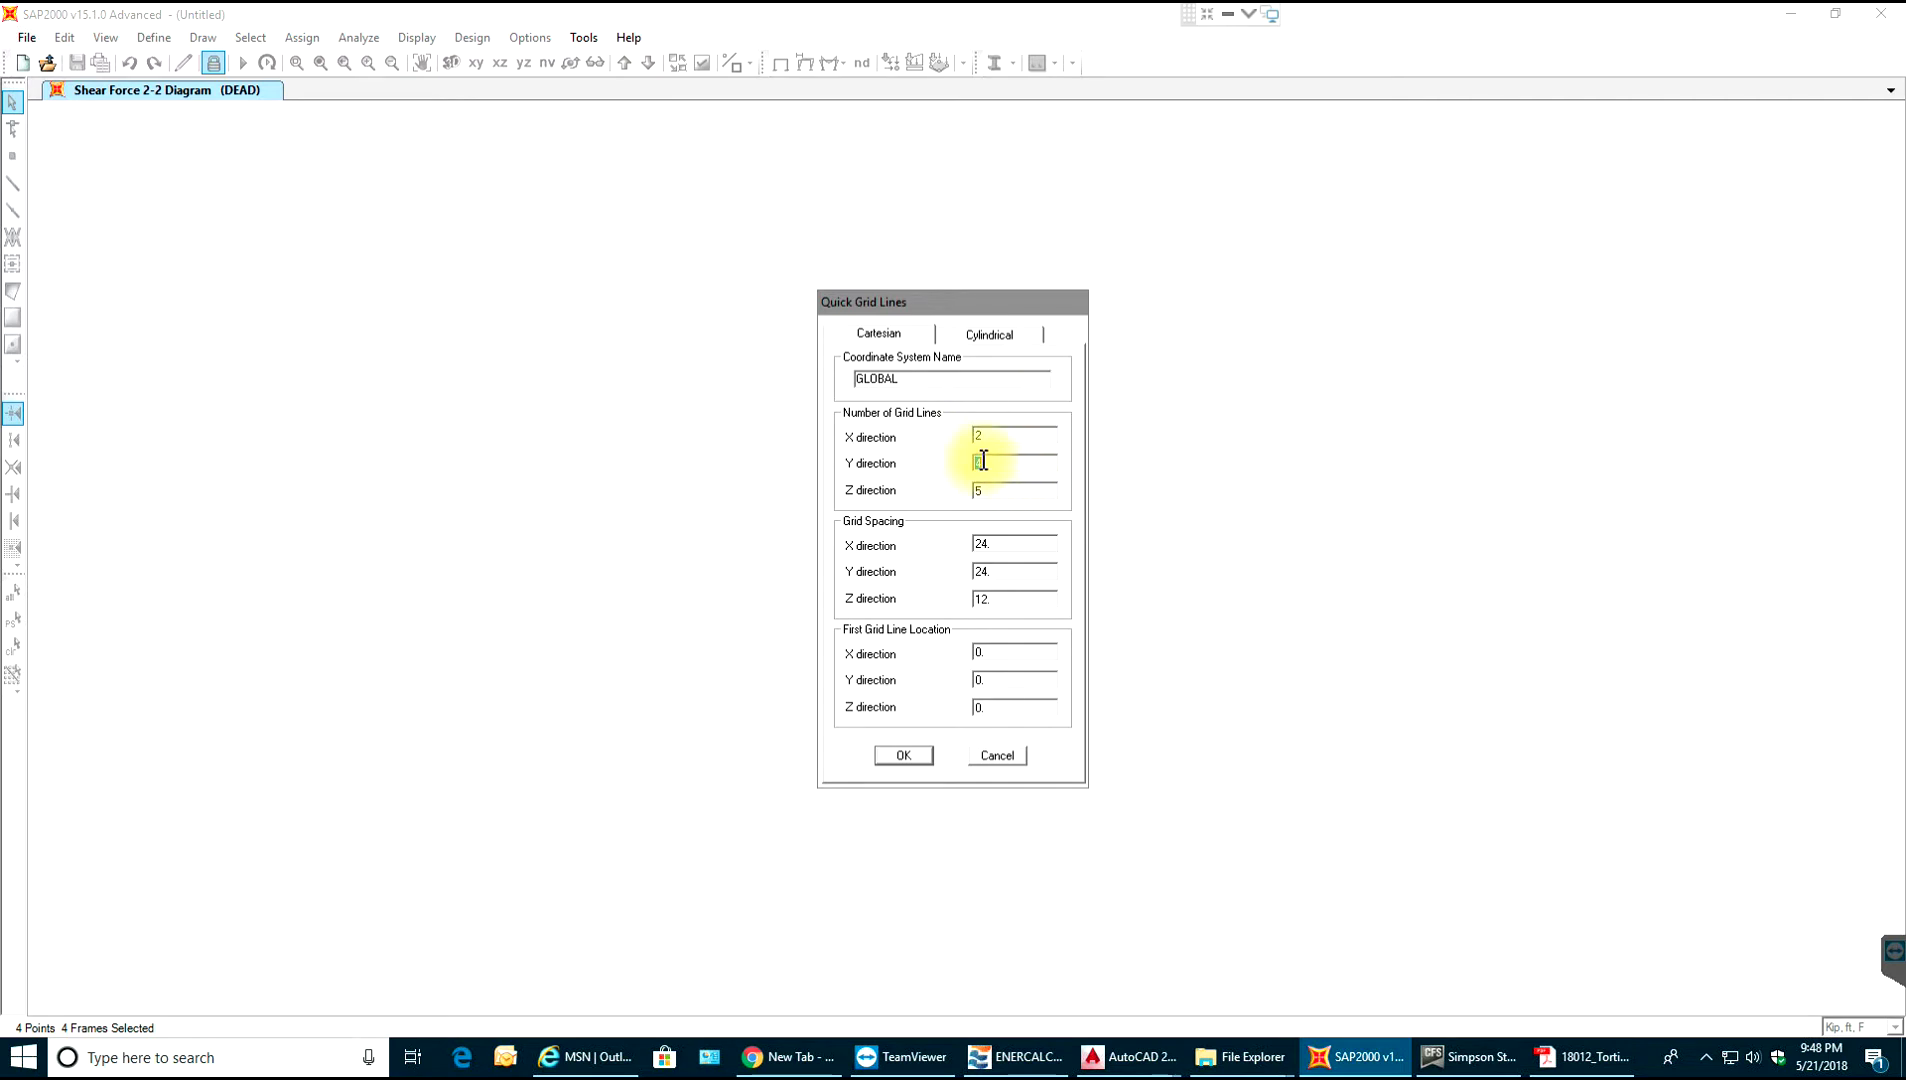
- Set the grid spacing to 16 ft in X, 1 ft in Y and 12 ft in Z, and create the grid
double_click(1014, 542)
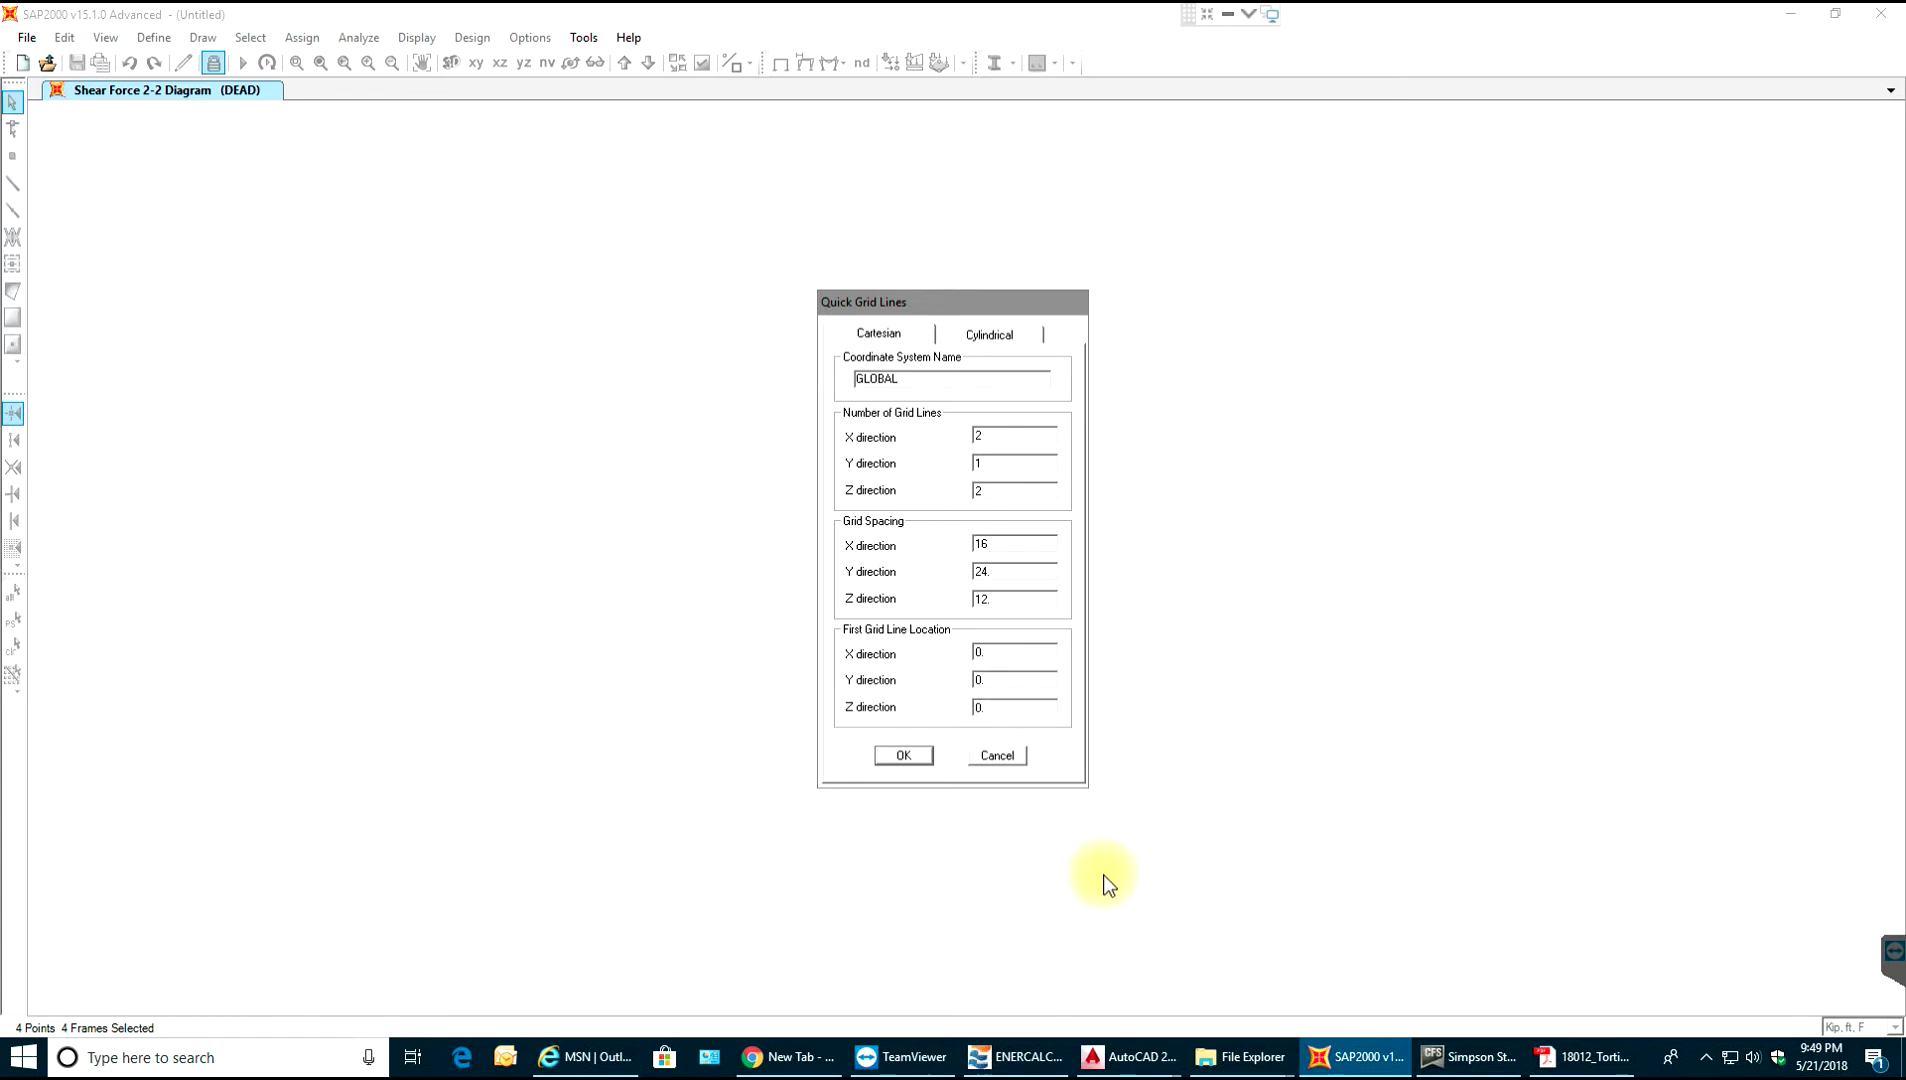
double_click(980, 568)
drag(998, 572, 980, 568)
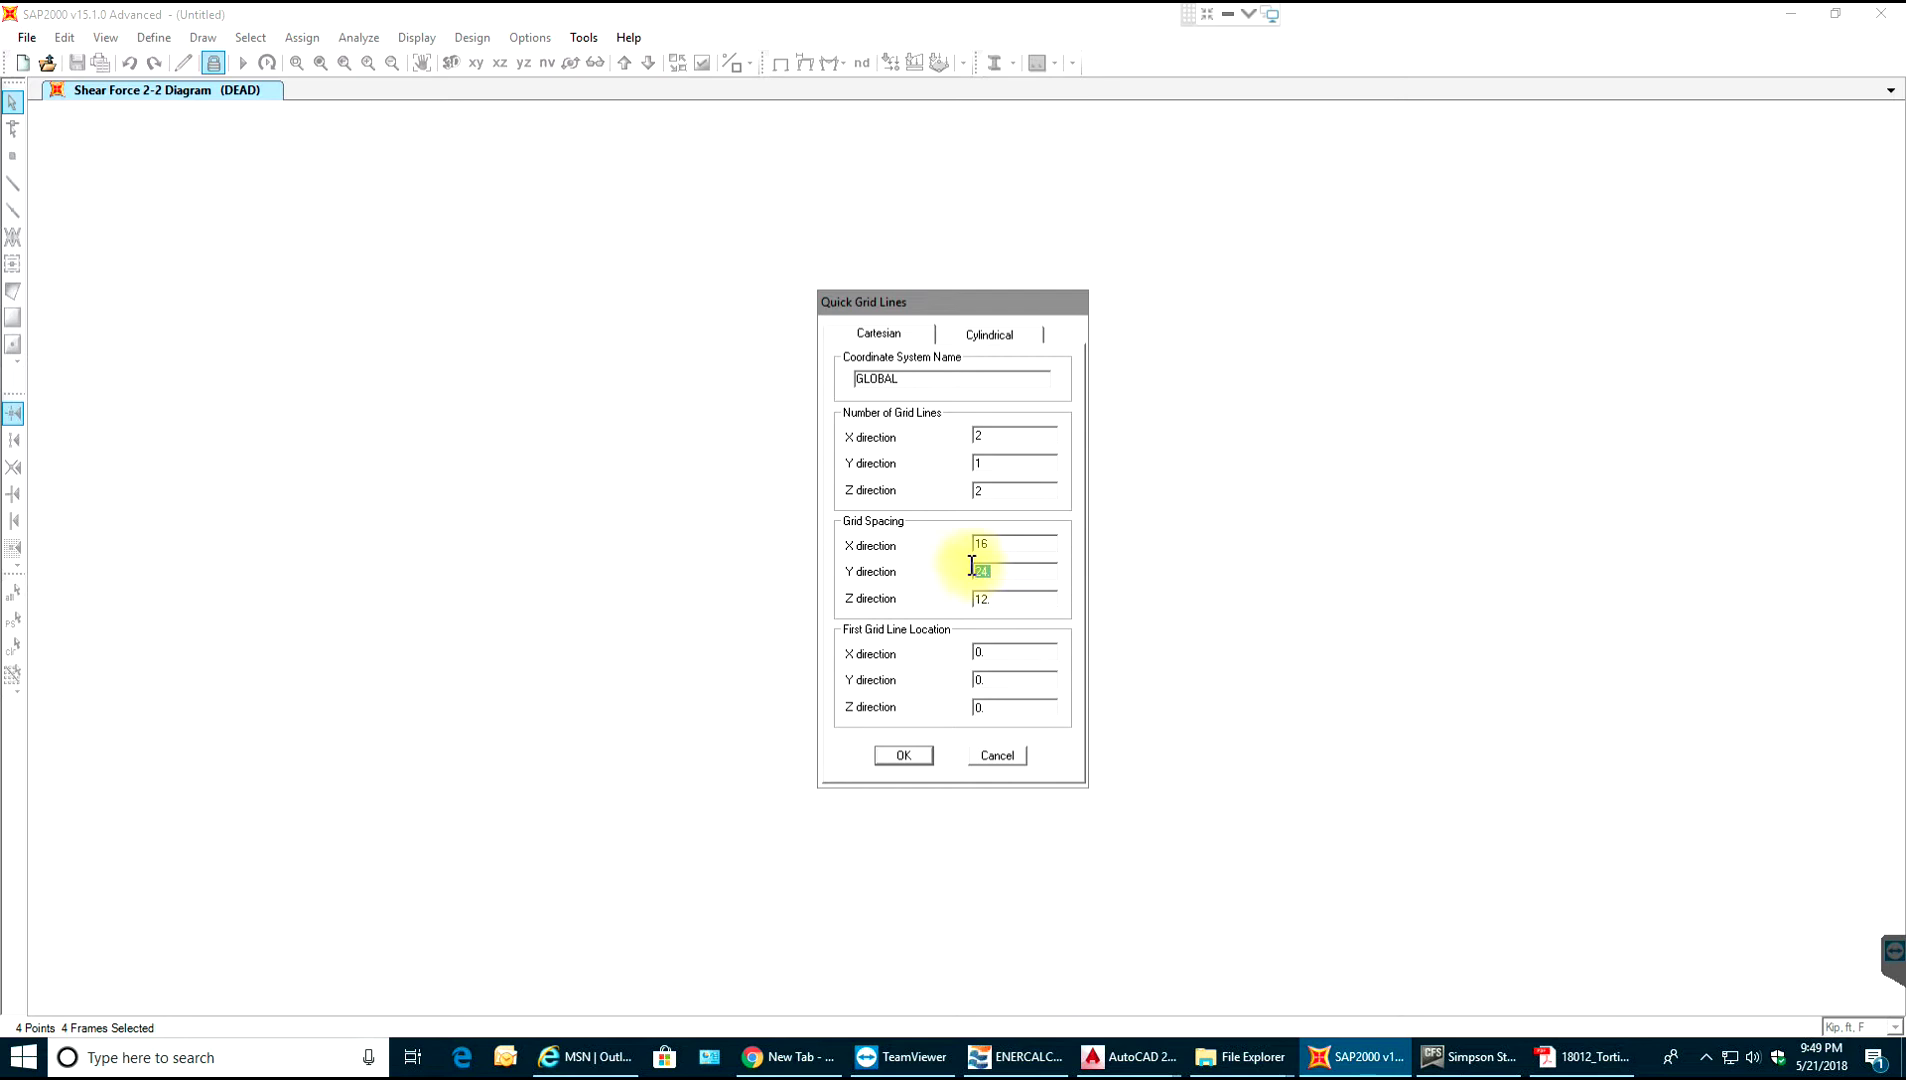
text(1)
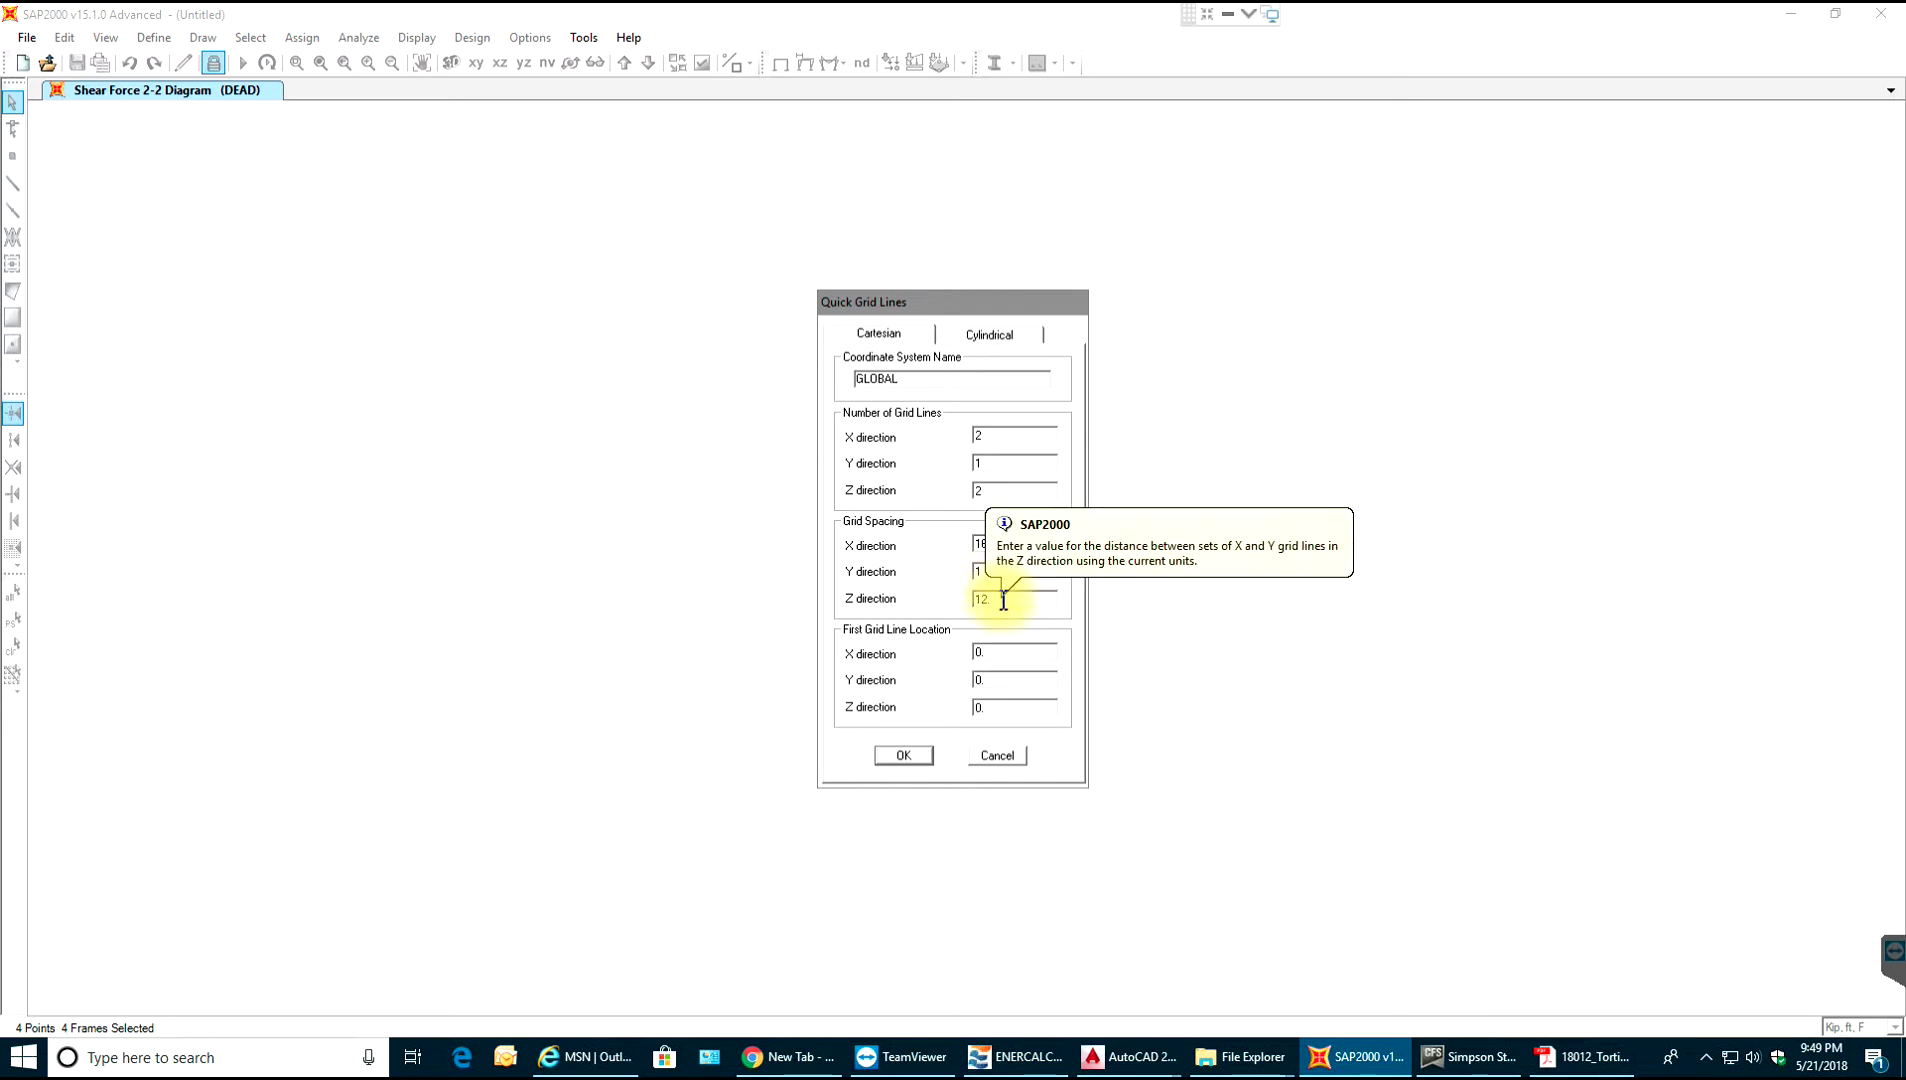
double_click(984, 600)
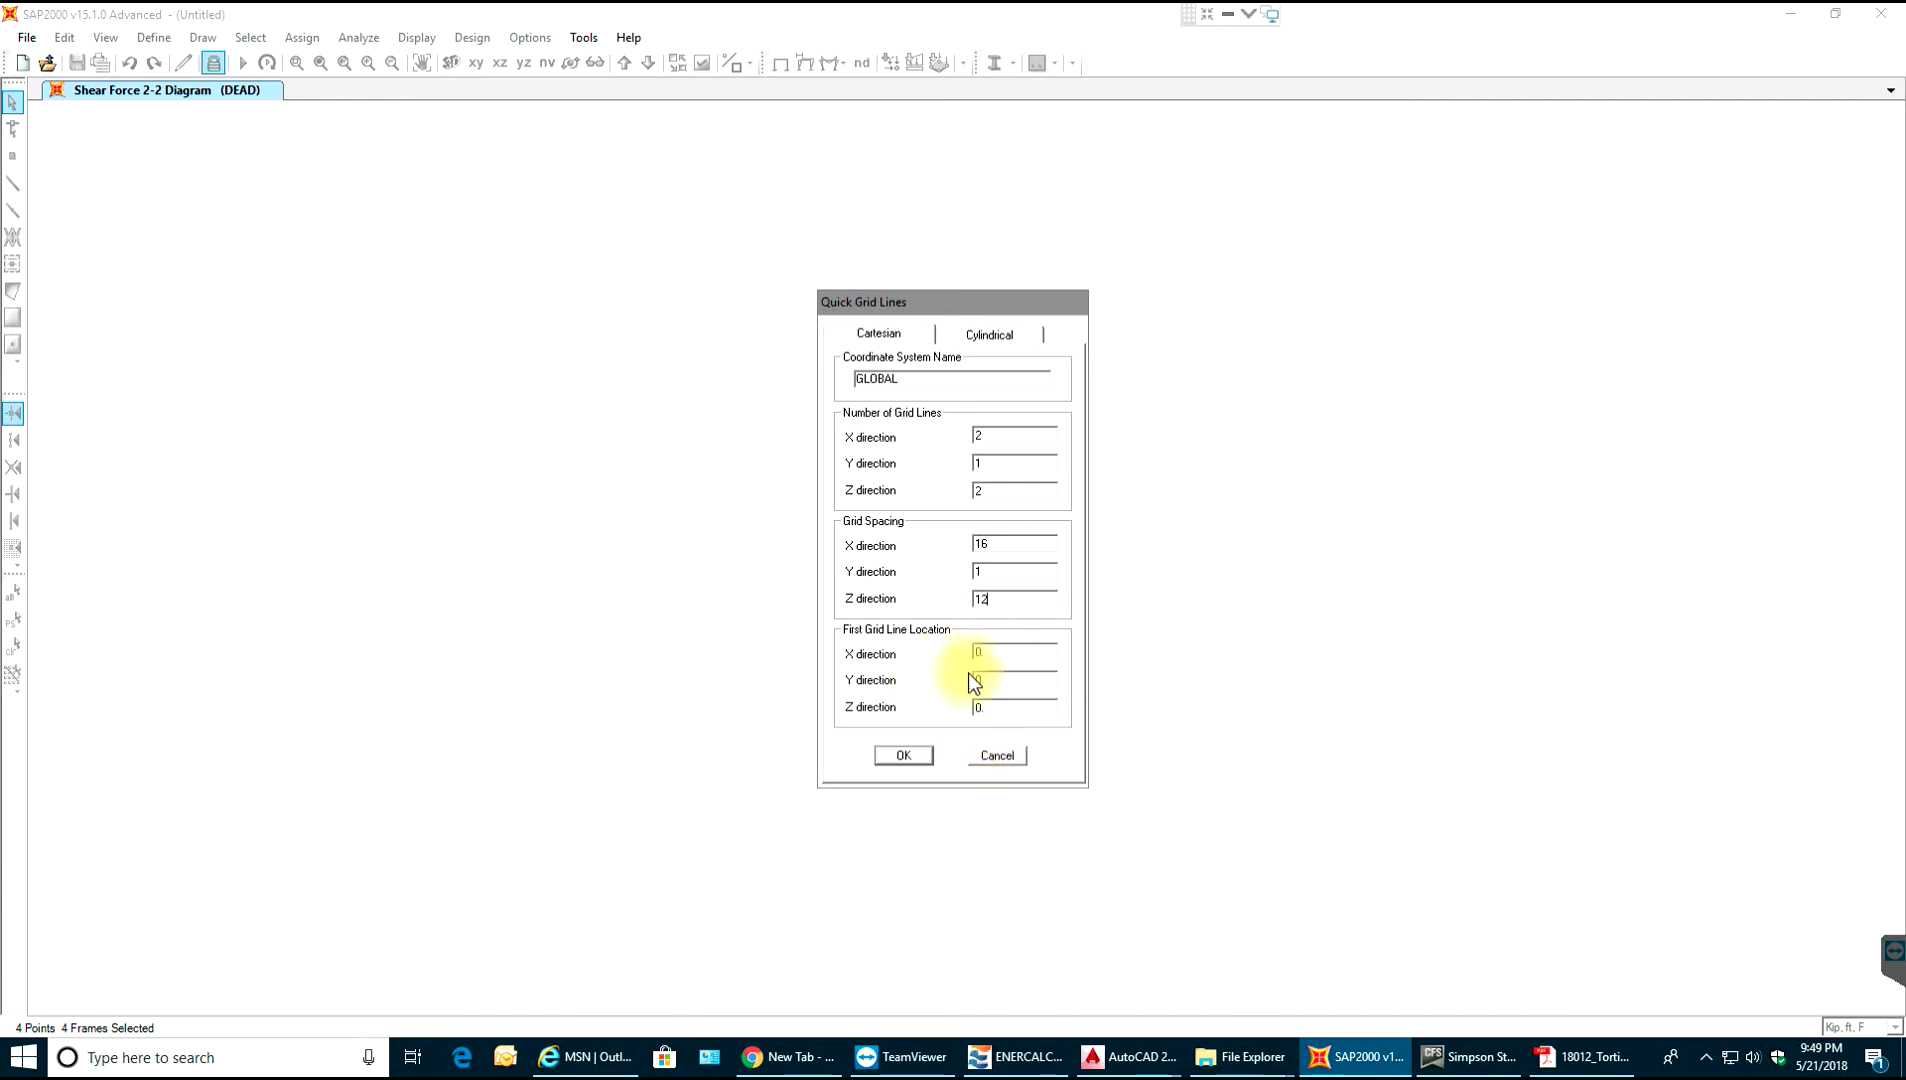
click(902, 757)
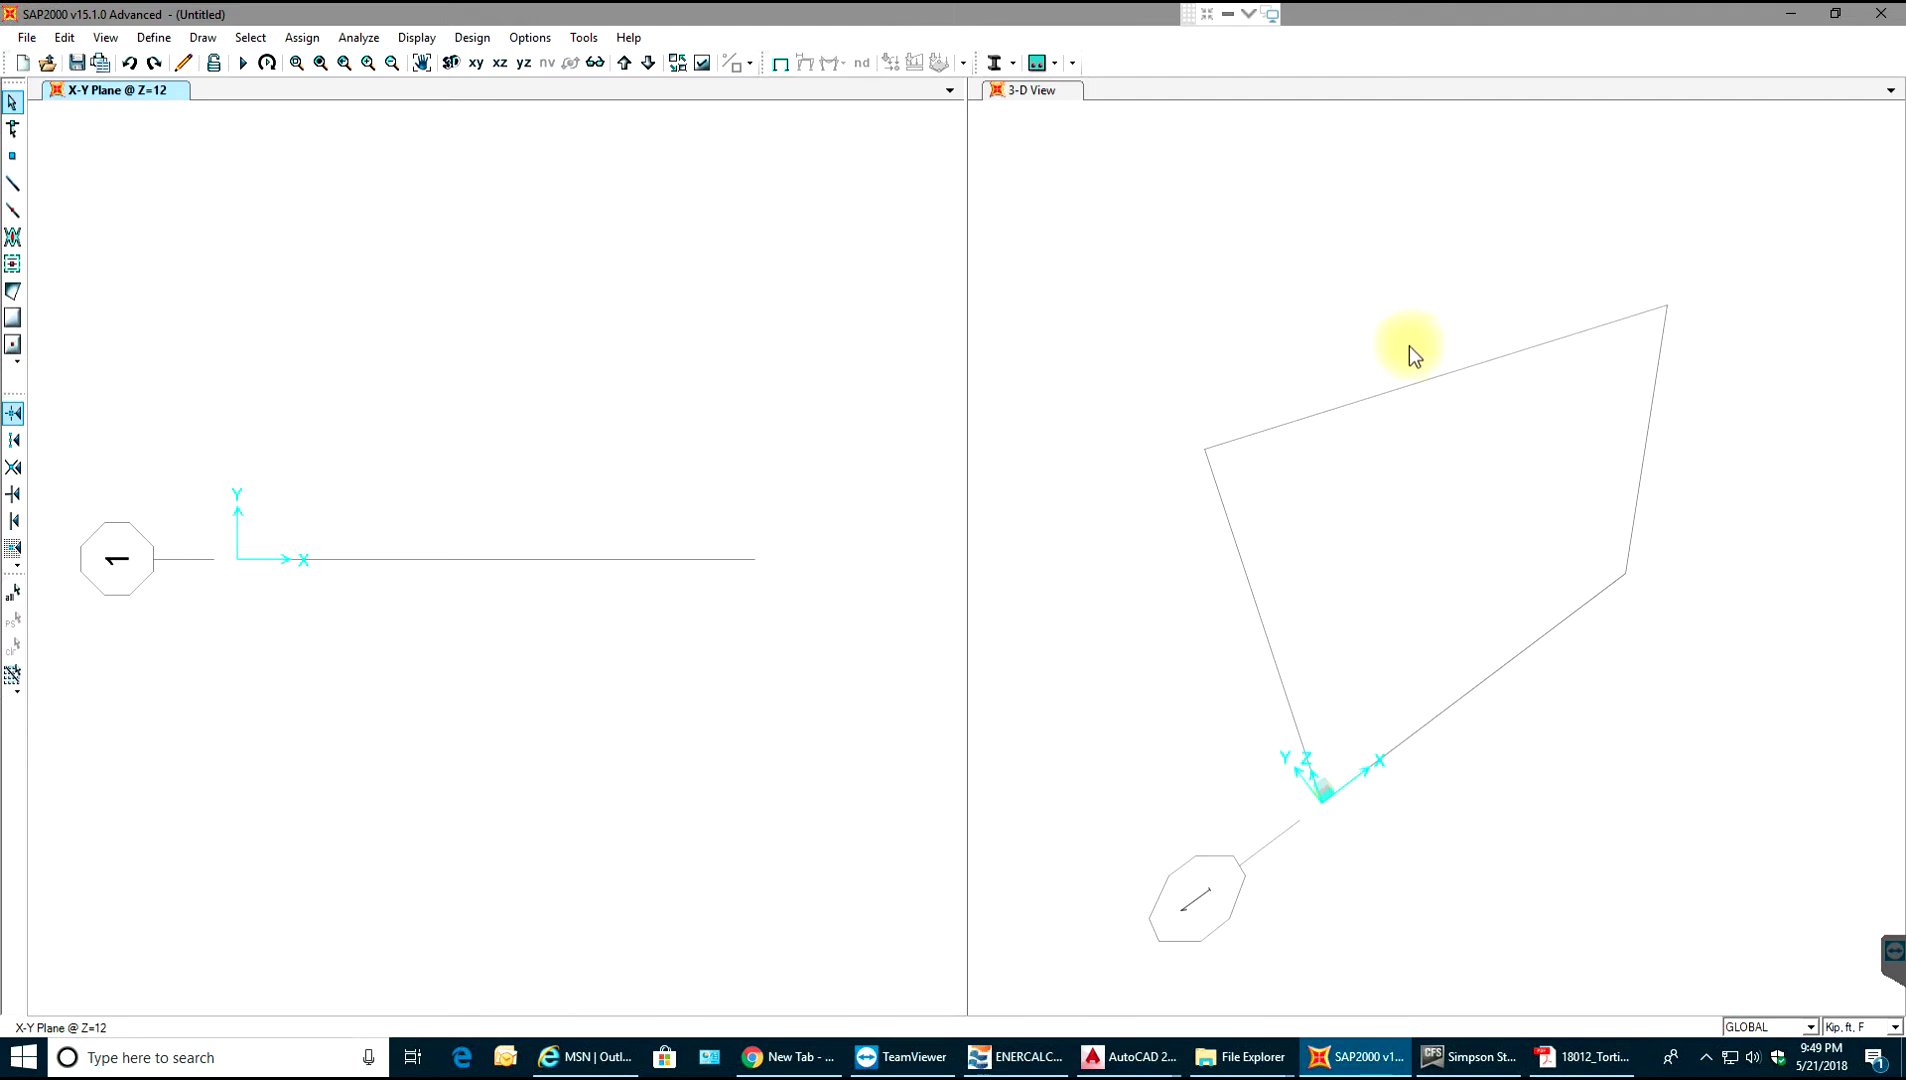
- Draw a portal frame with straight frame members of section FSEC1 along the grid: two columns joined by a top beam, leaving the base open
click(13, 186)
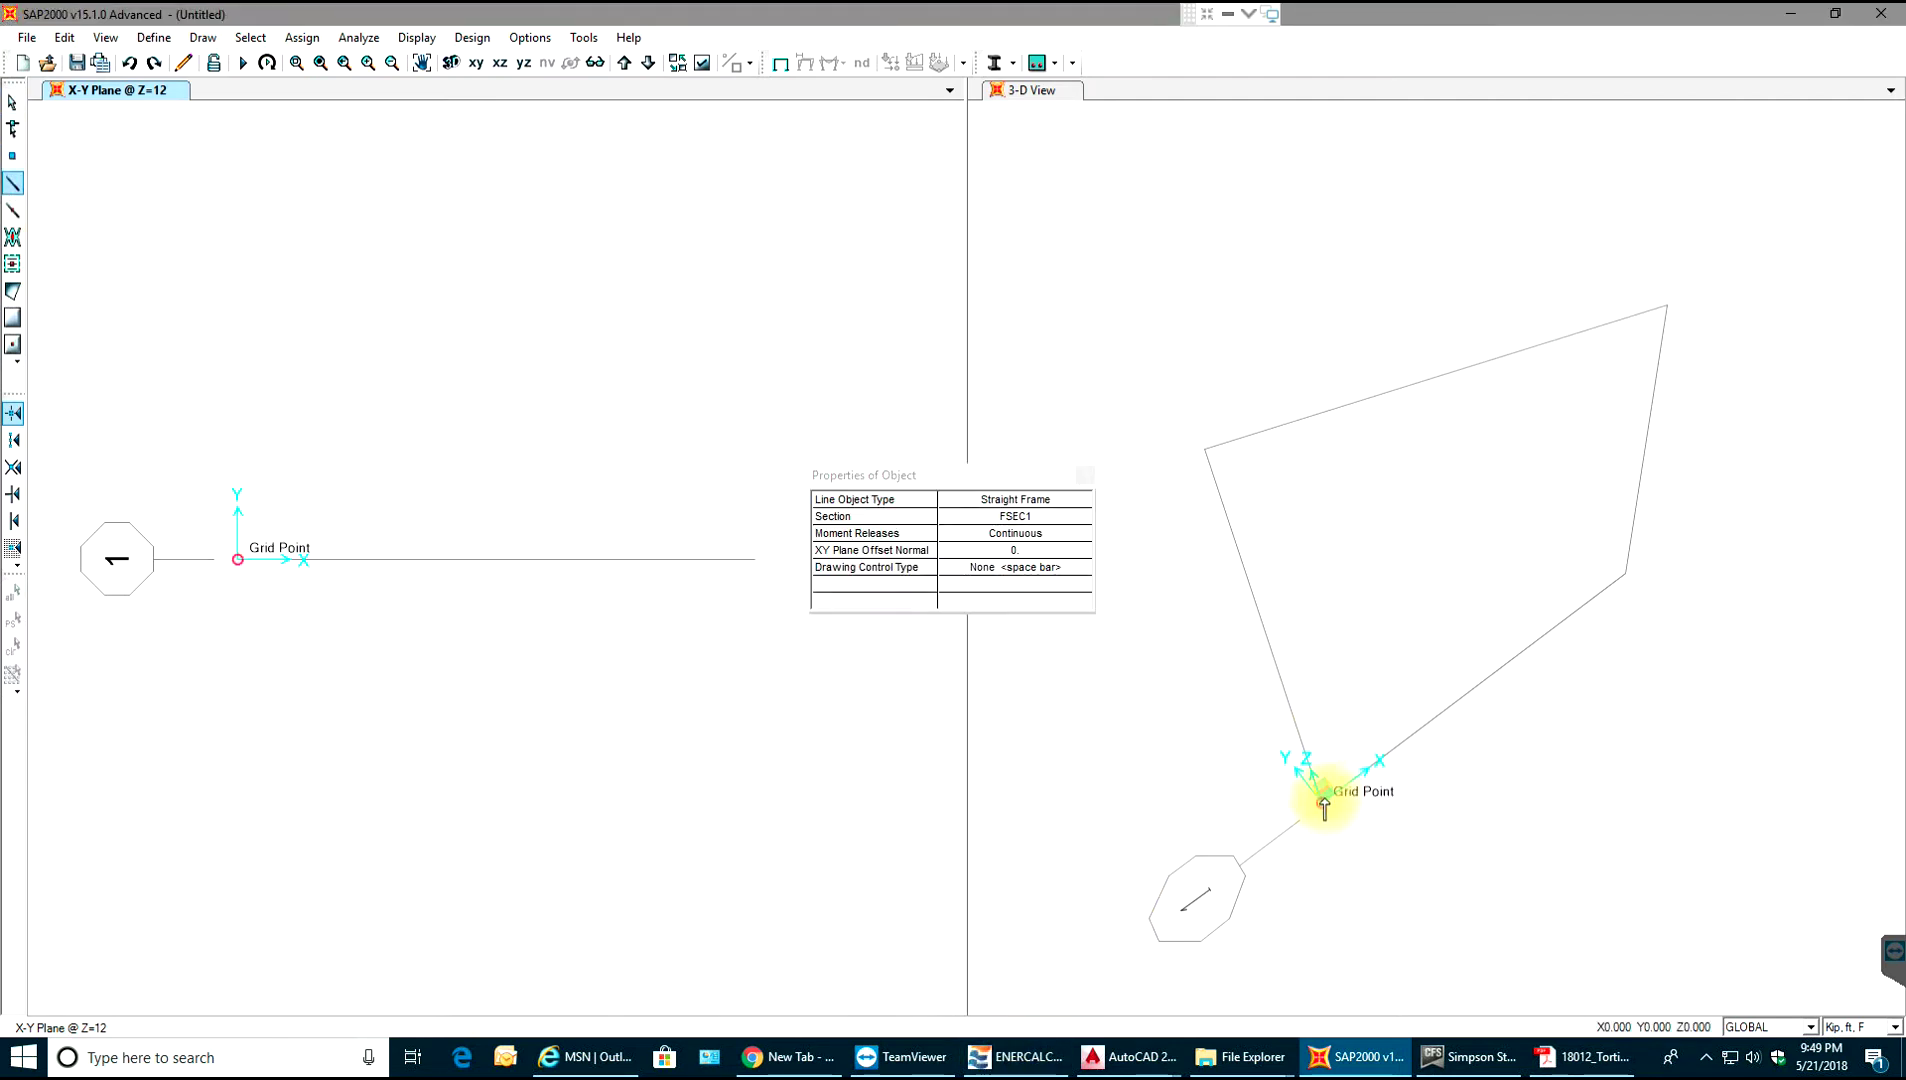
click(1323, 797)
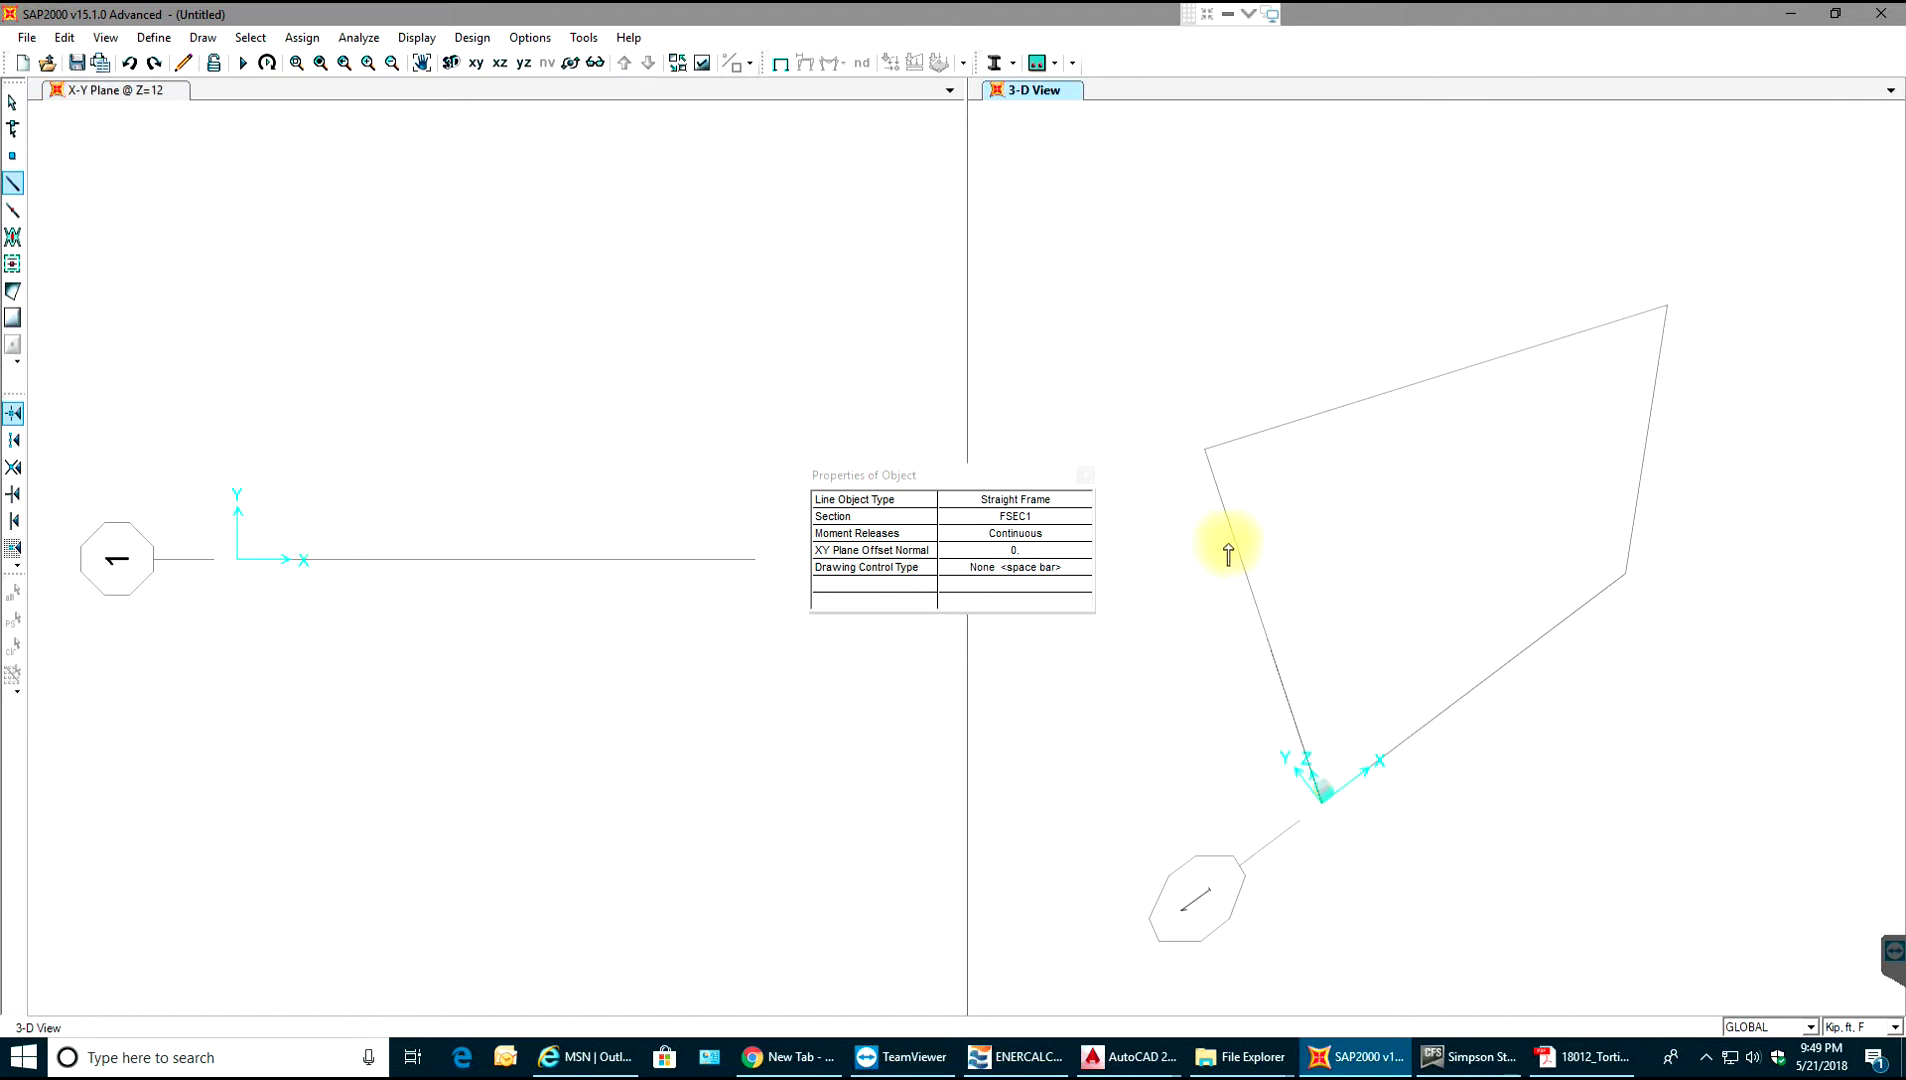
click(1206, 448)
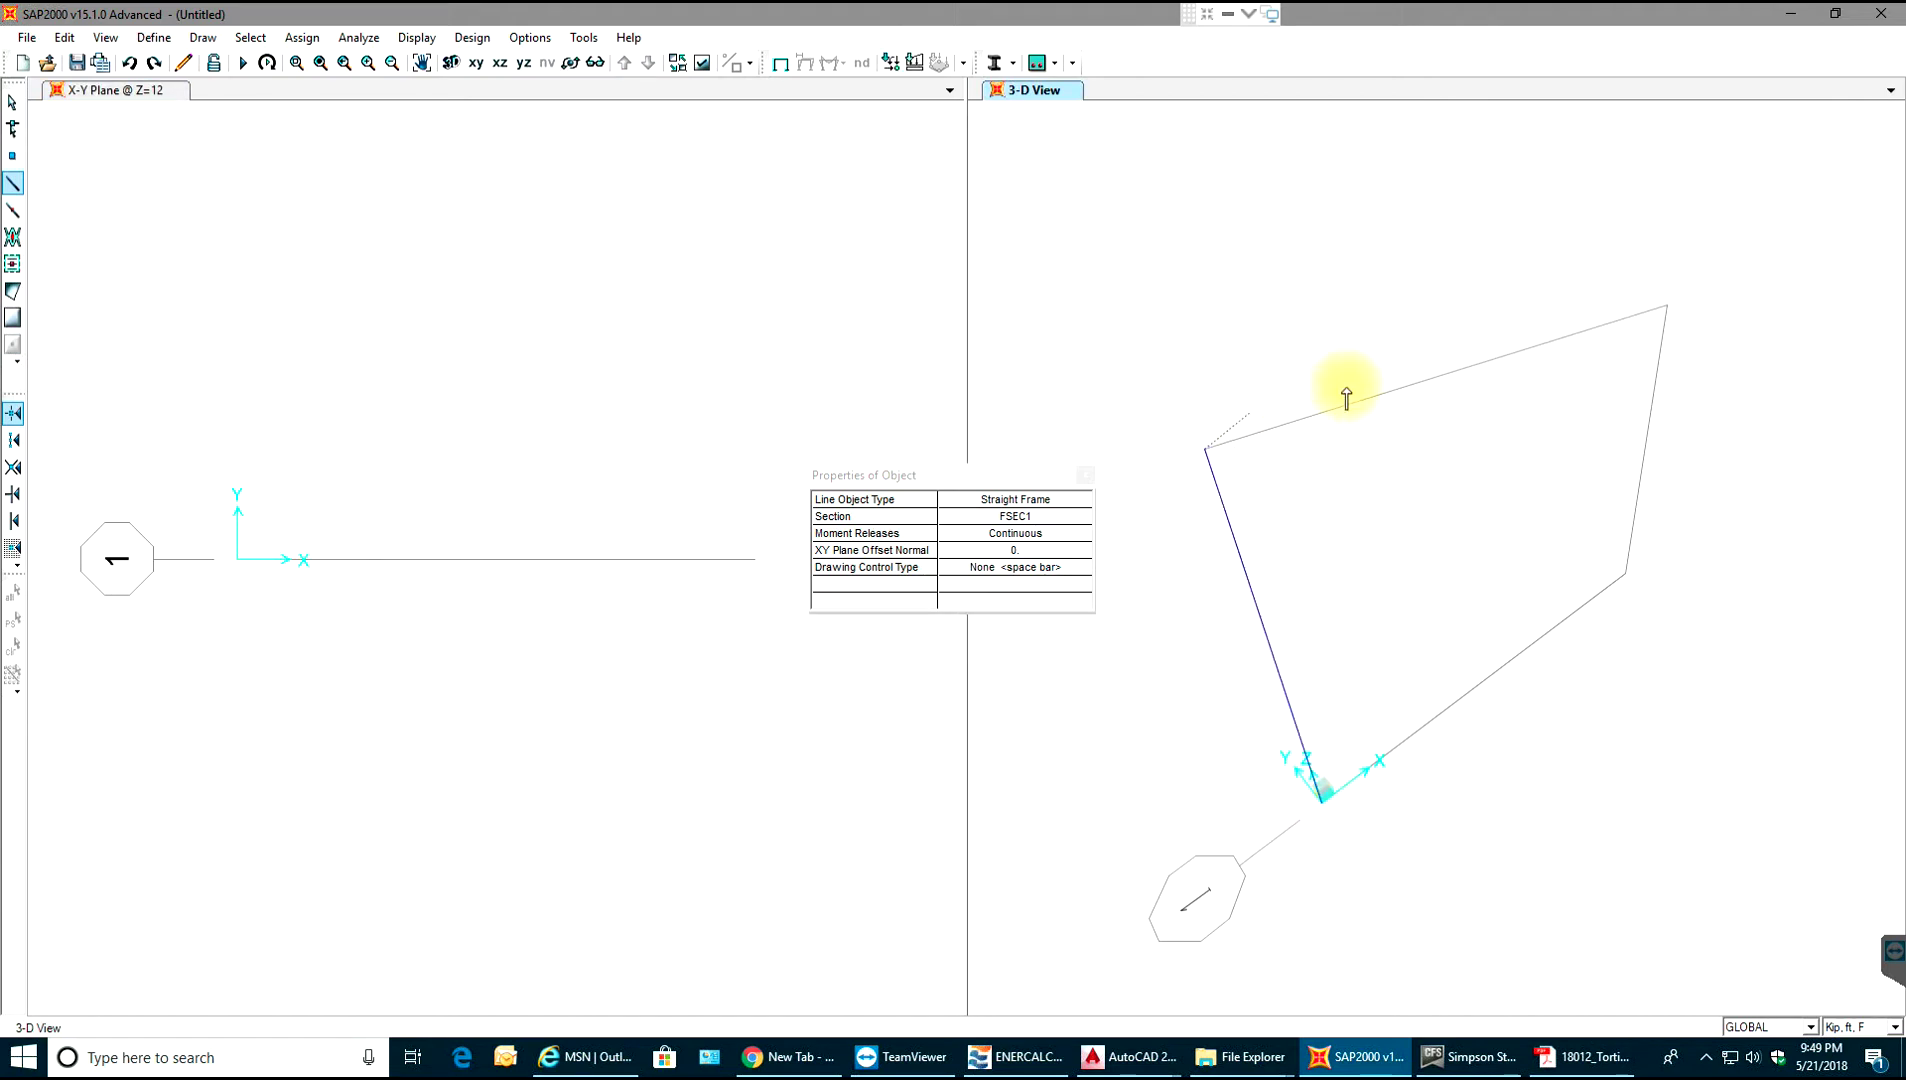
click(1667, 306)
click(1626, 573)
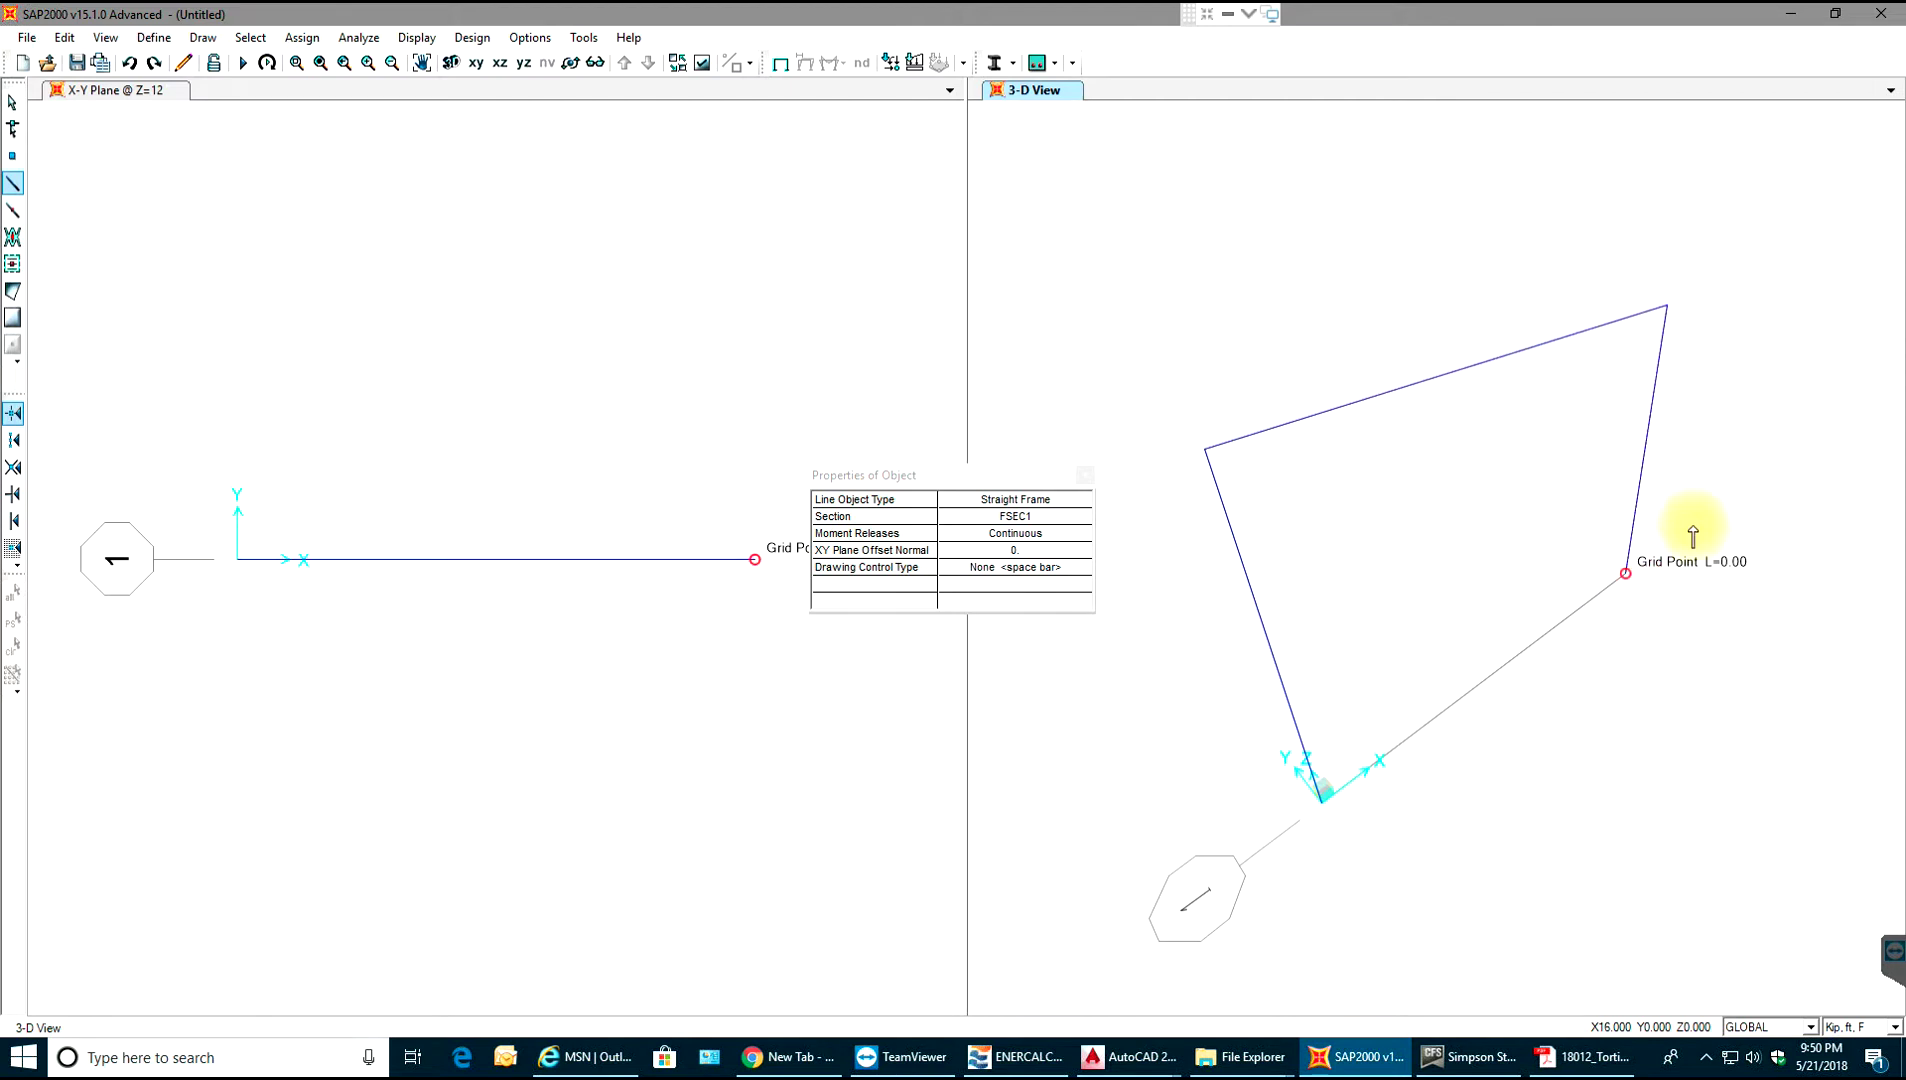
right_click(1757, 451)
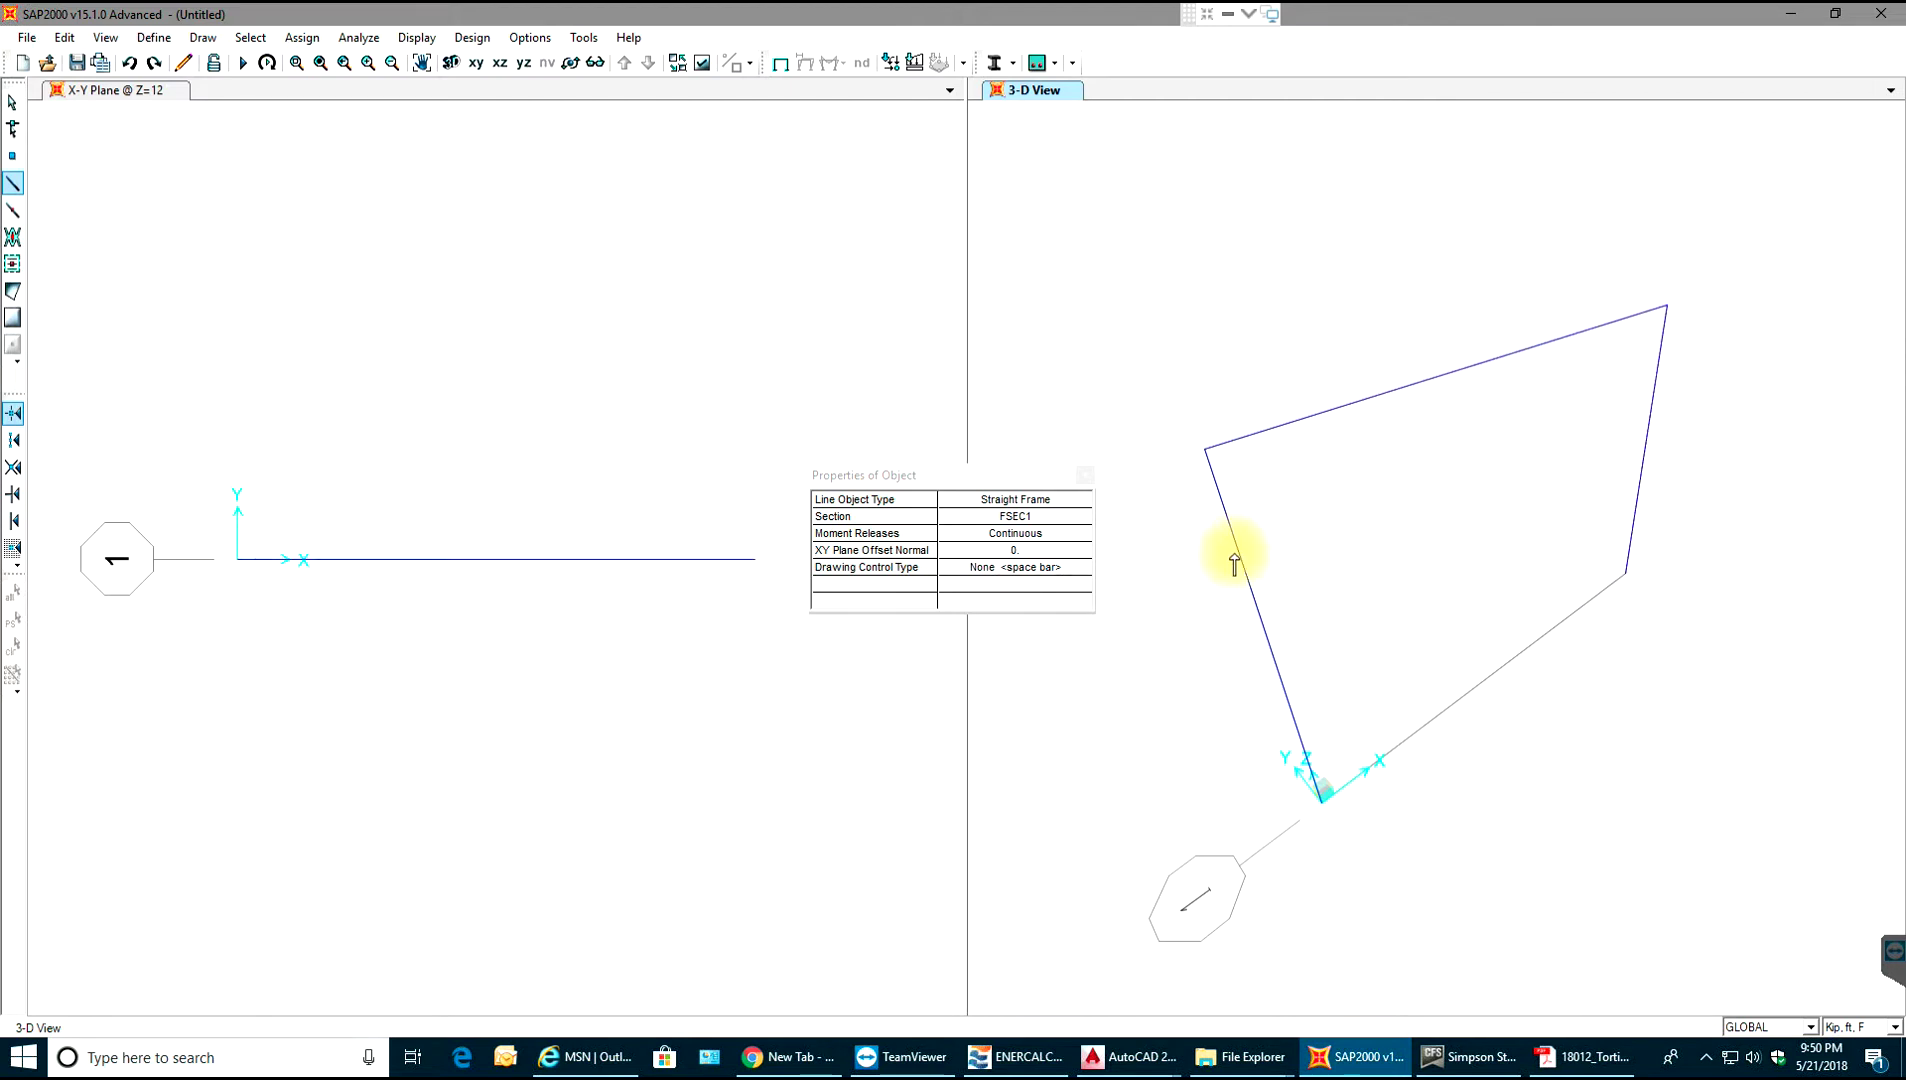
key(Escape)
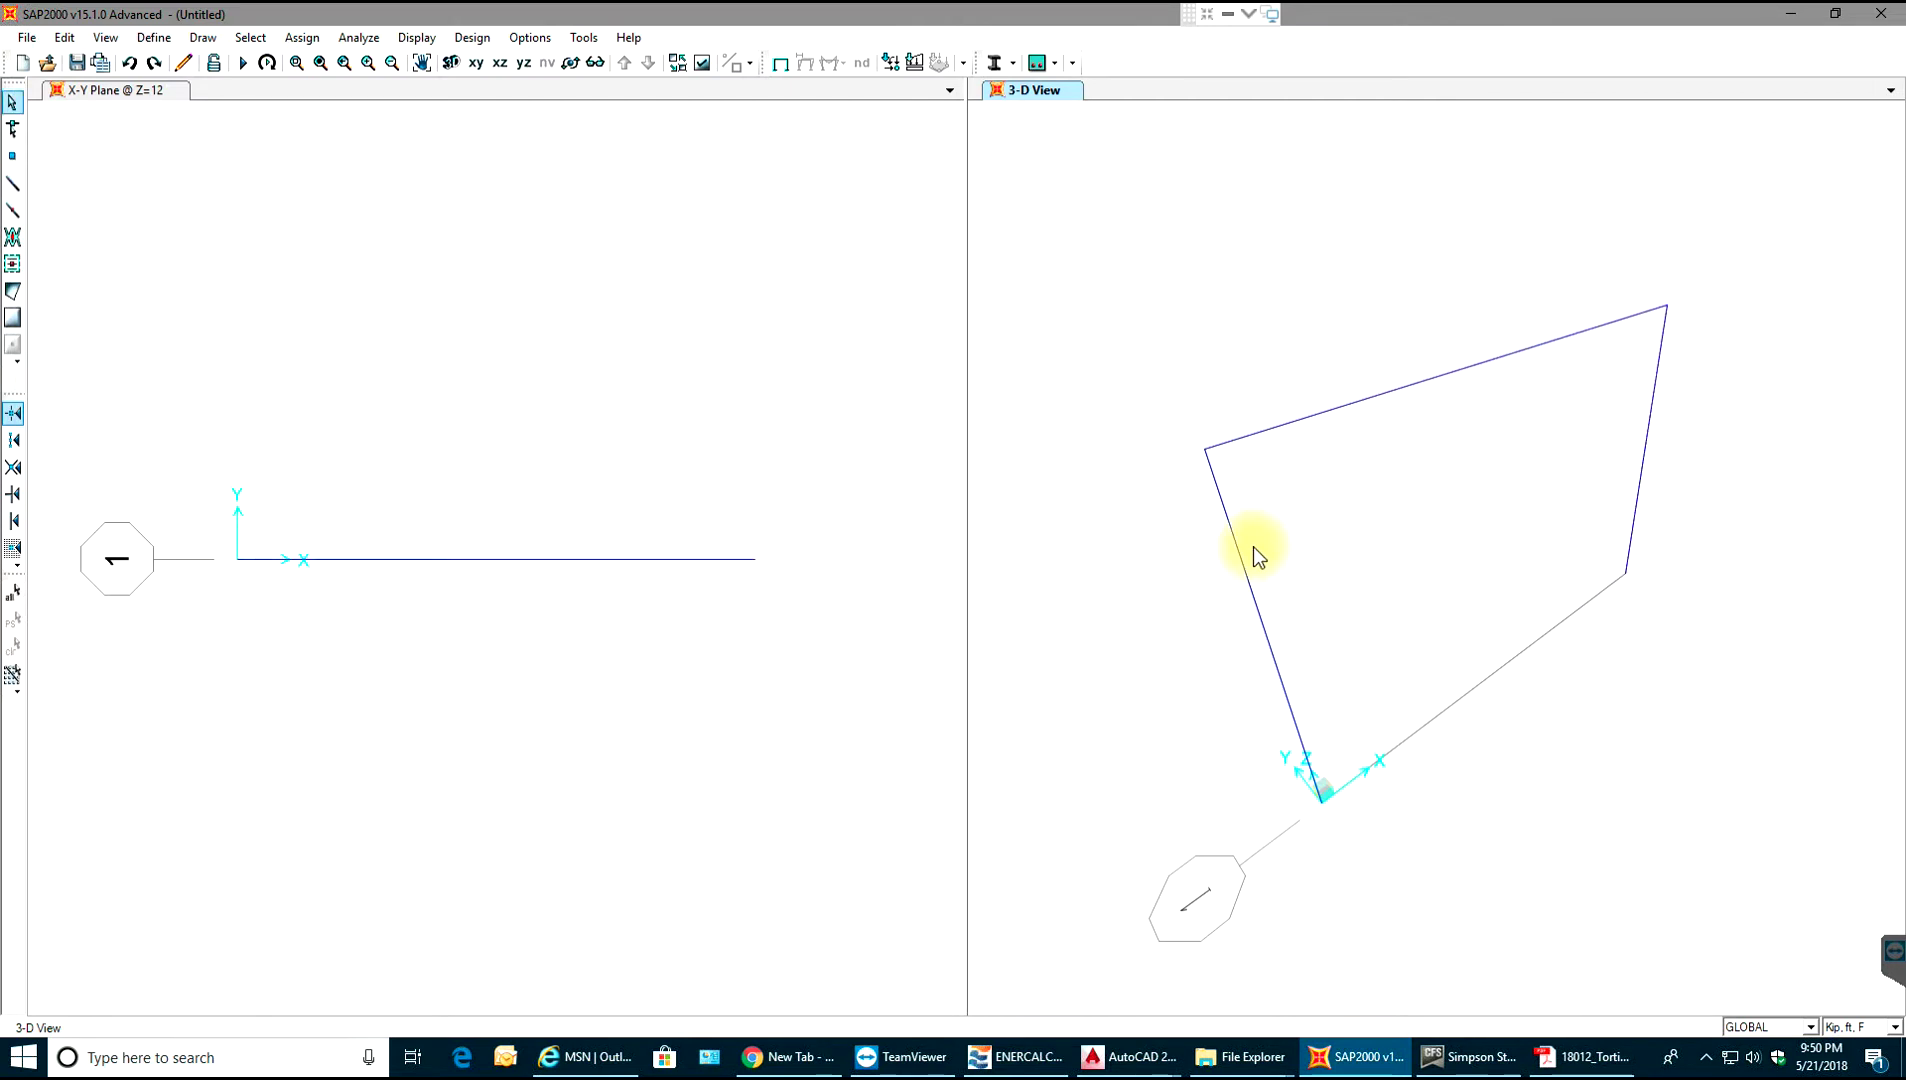
click(1251, 559)
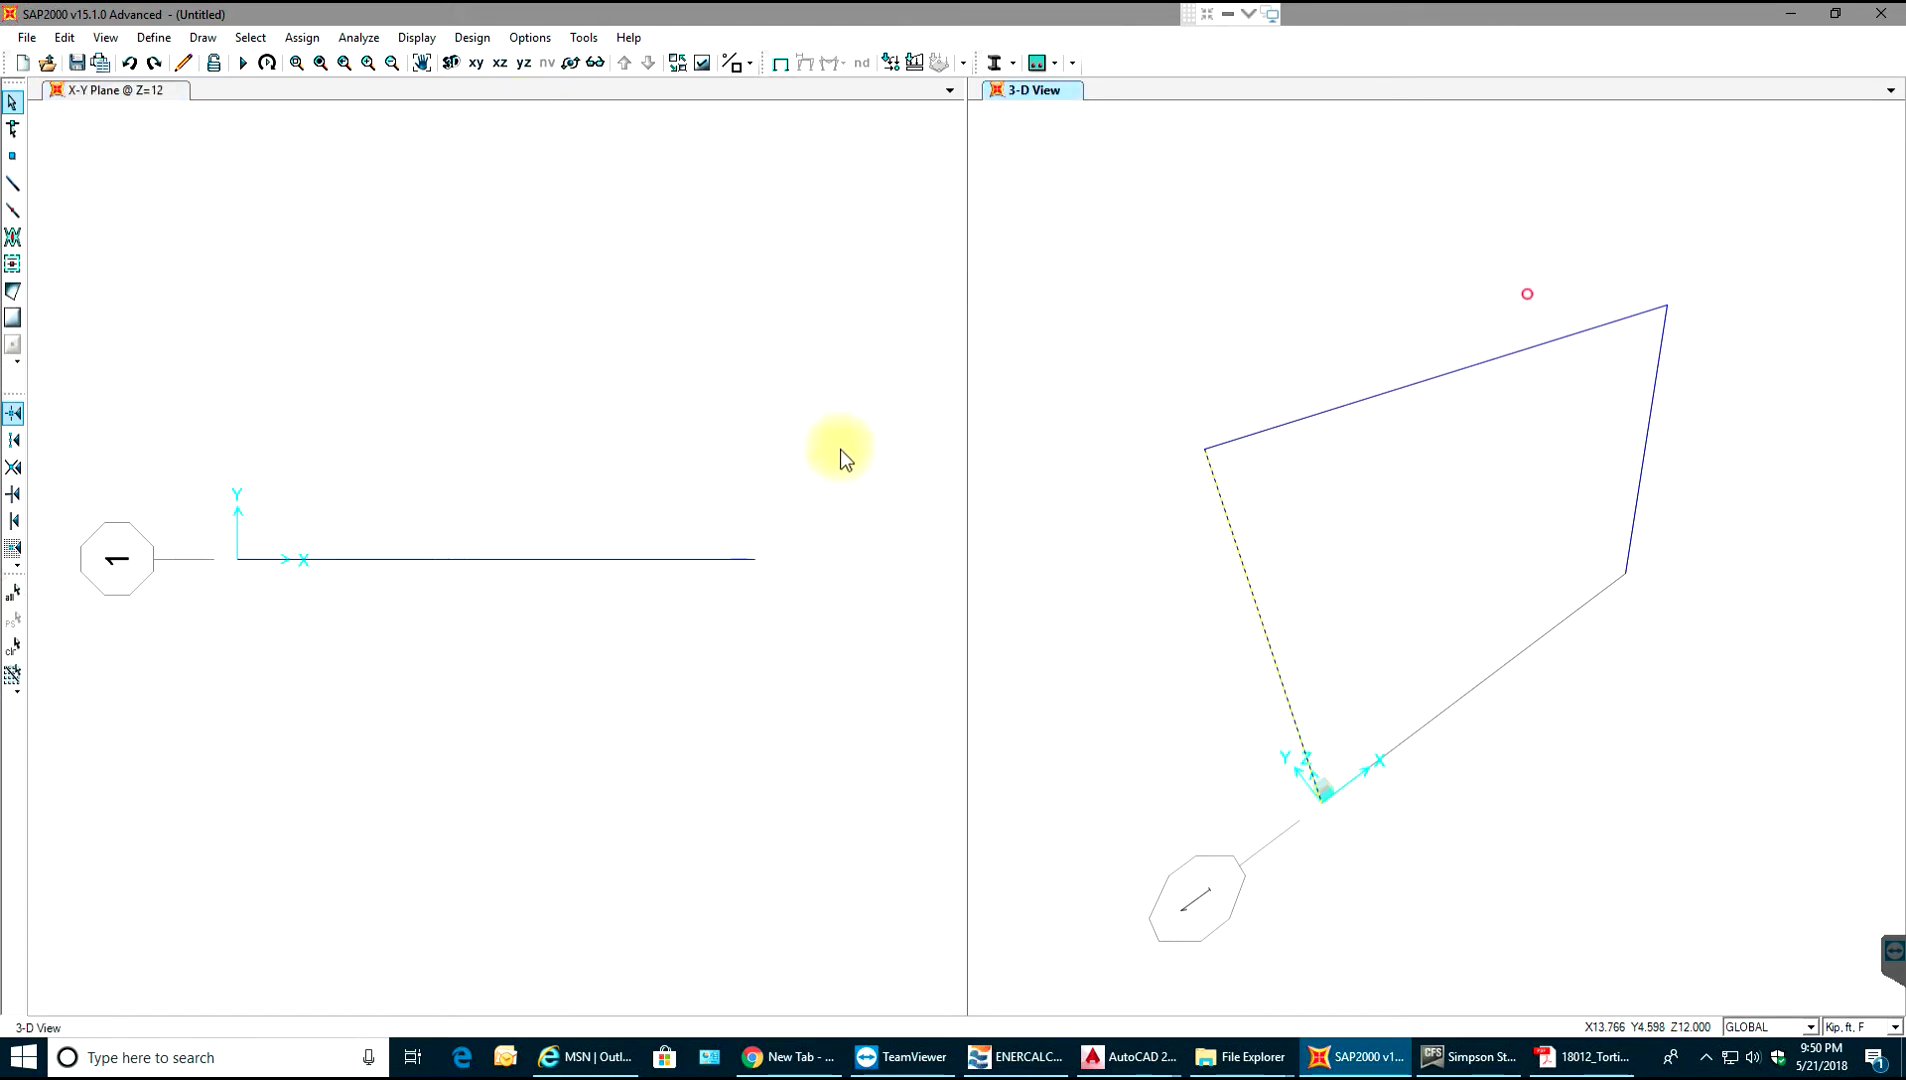
click(1219, 552)
- Define a new United States Customary concrete material with grade f'c 5000 psi
click(151, 38)
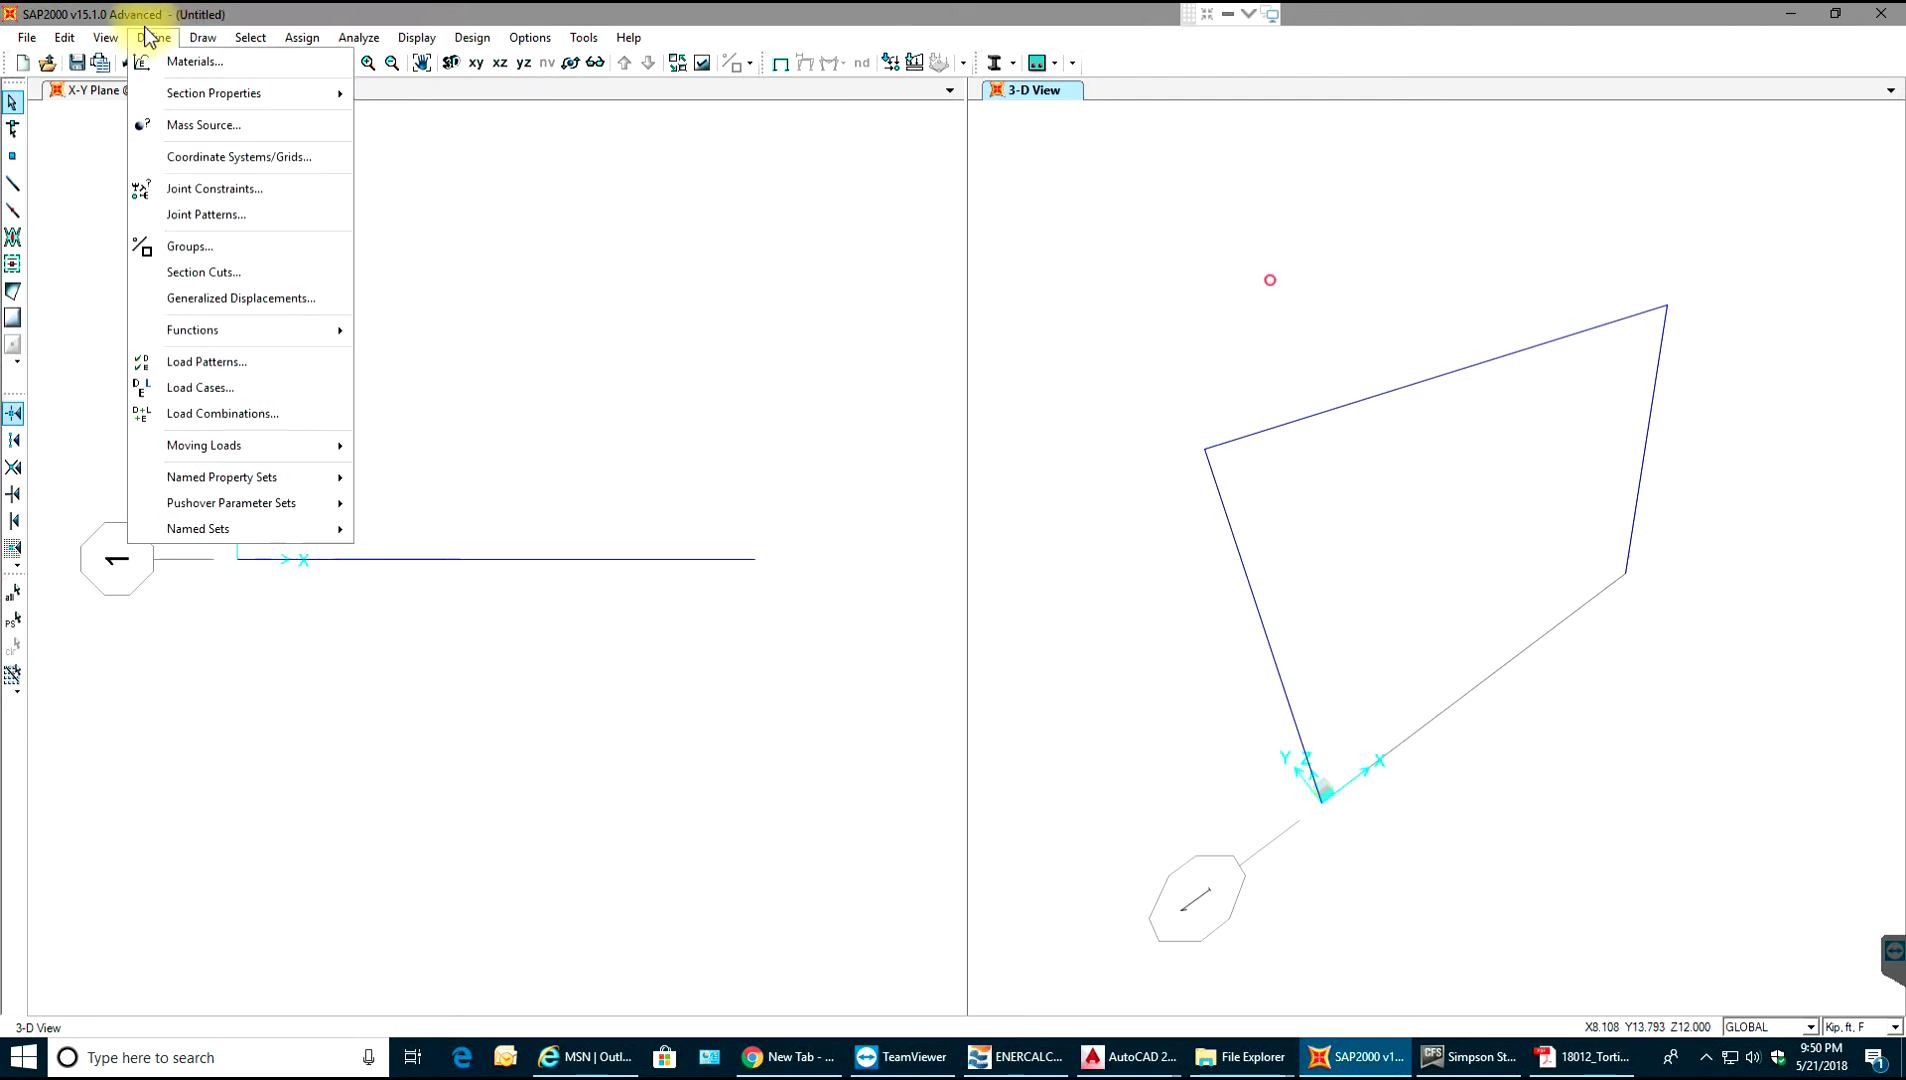
click(205, 63)
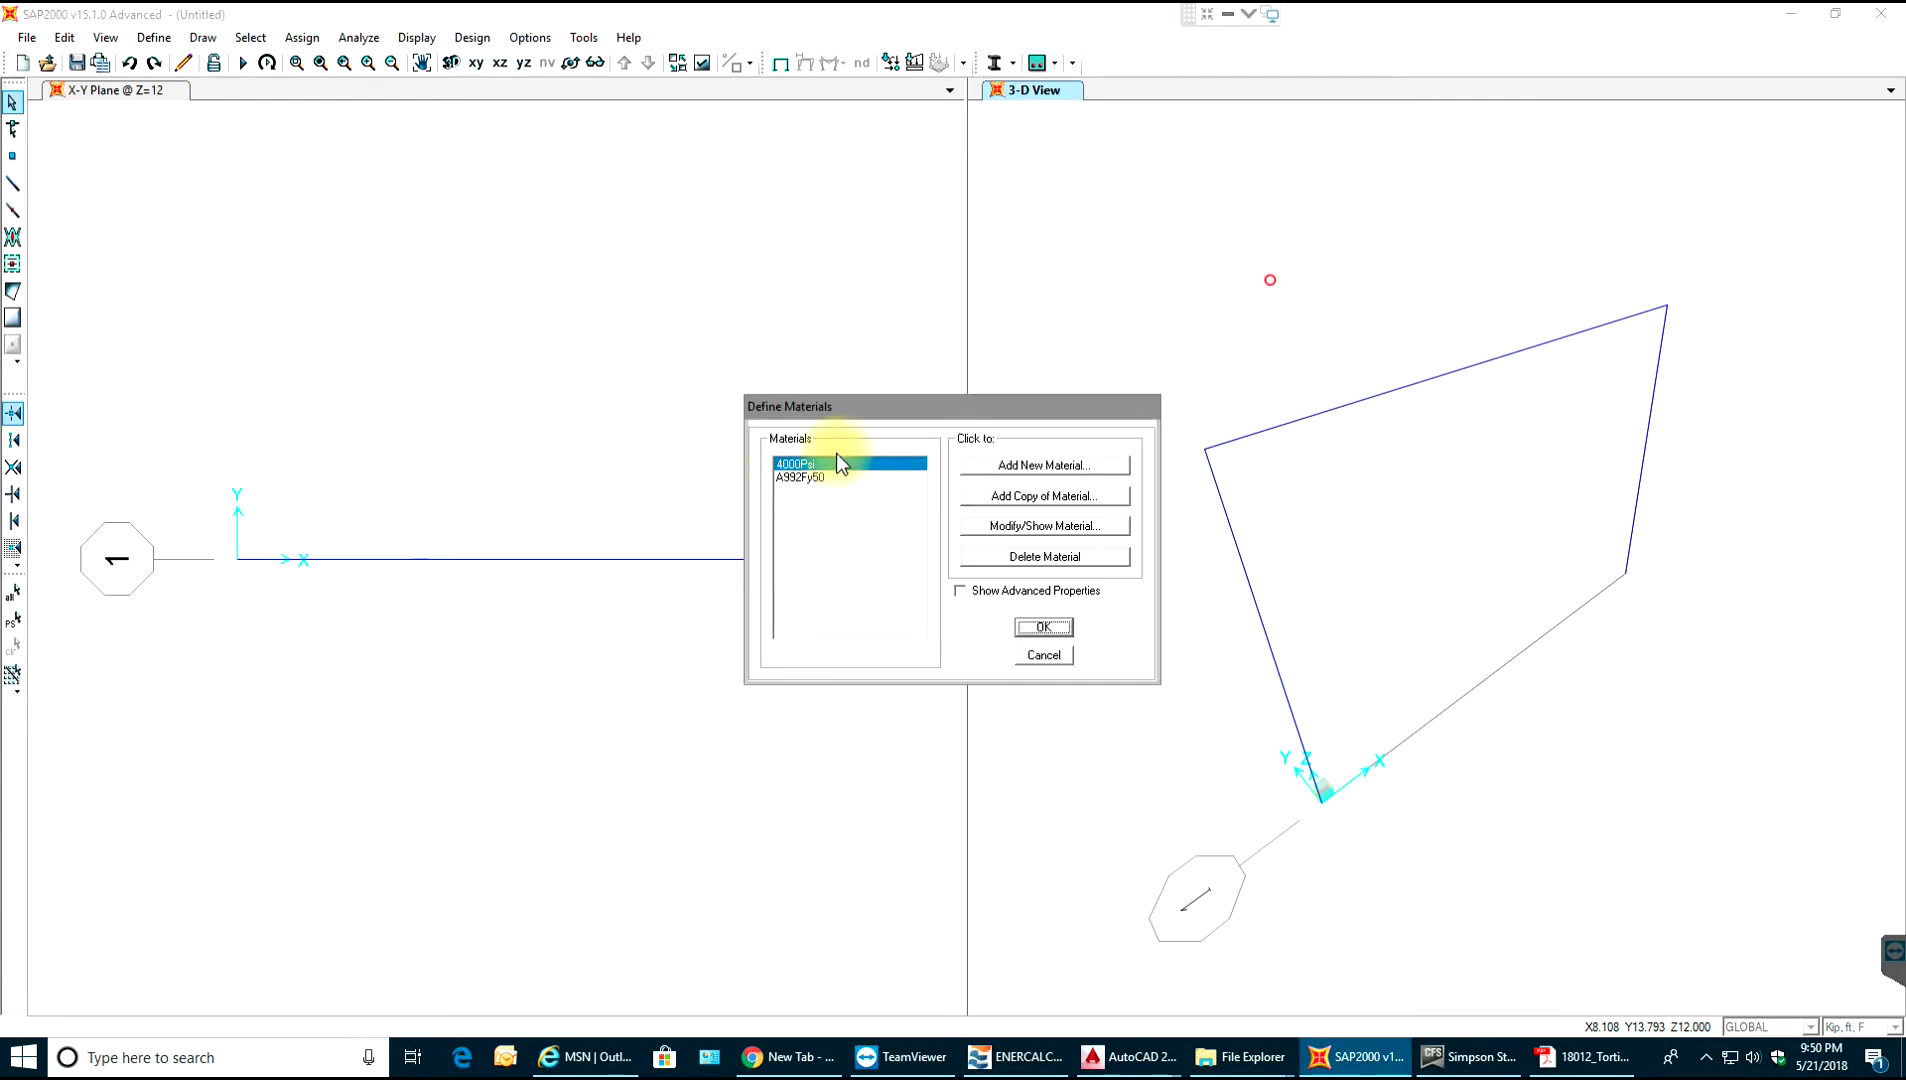
click(1044, 465)
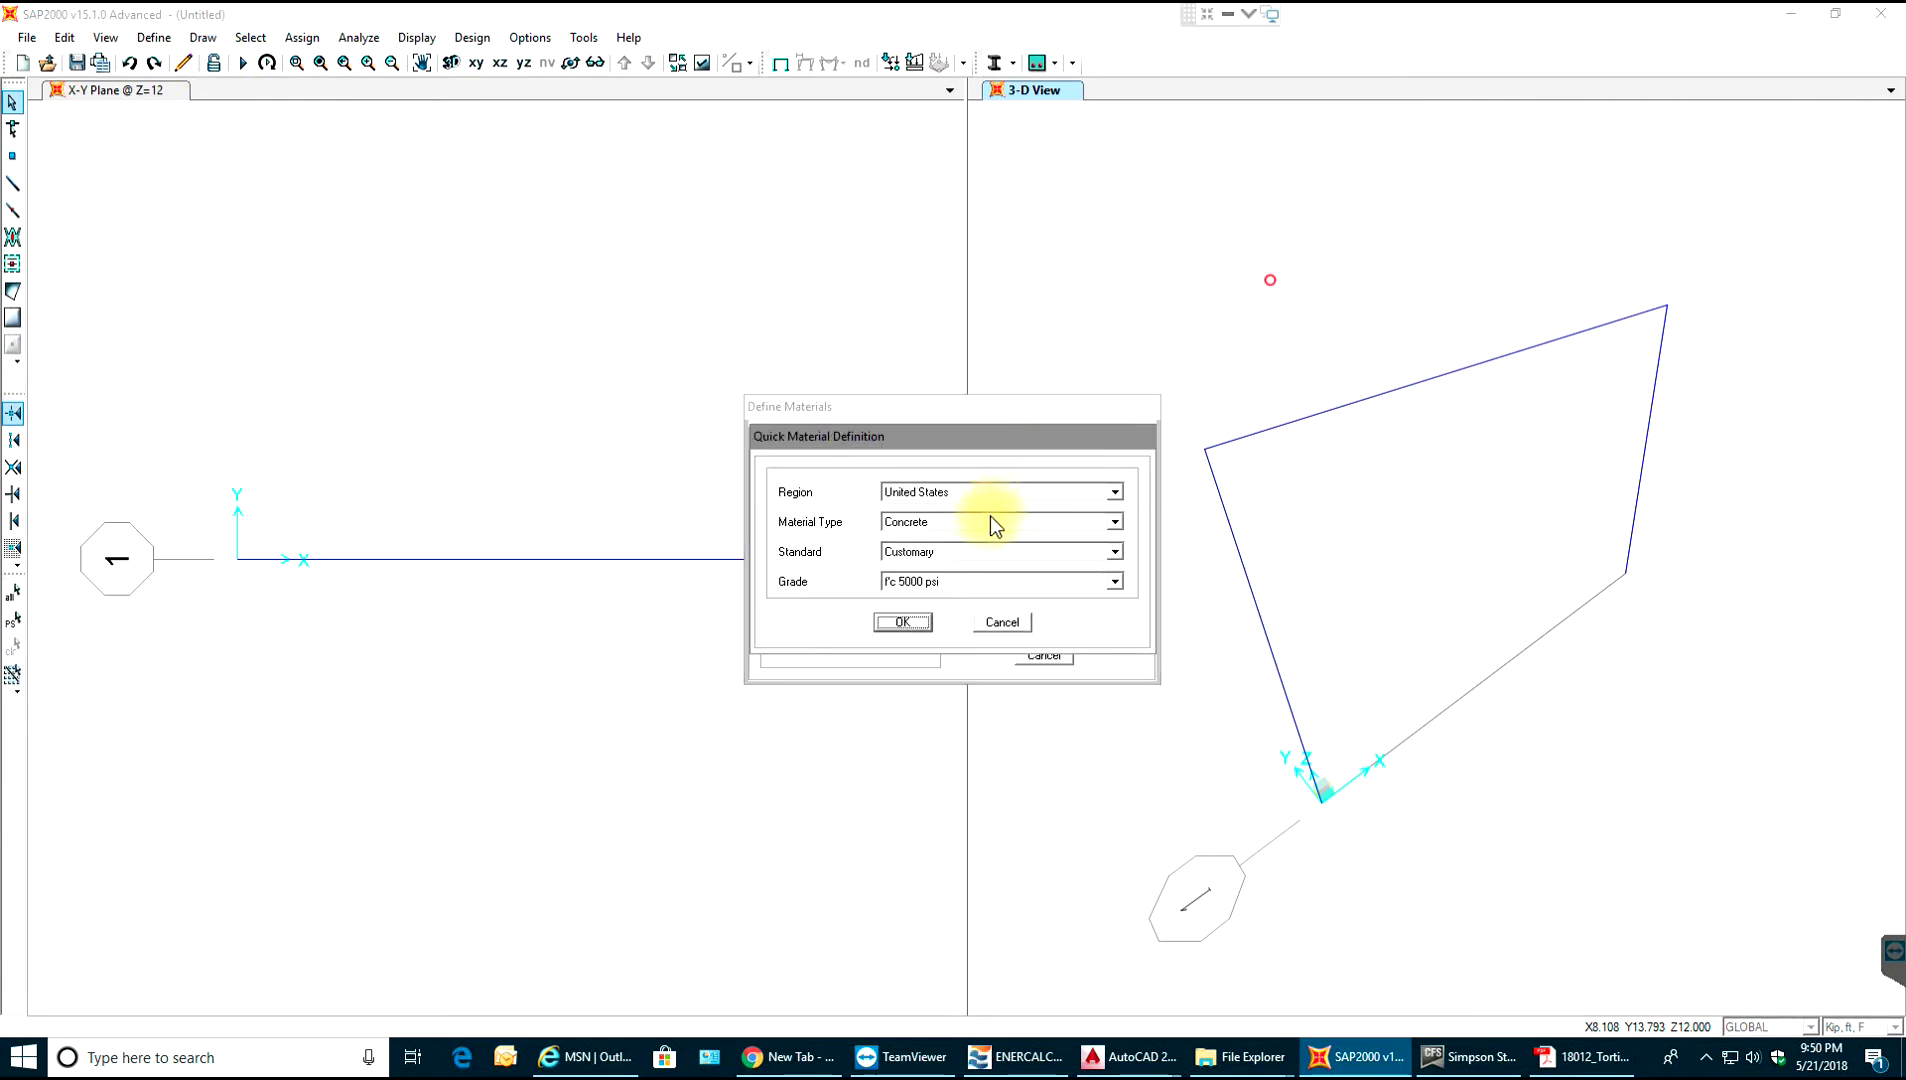
click(928, 586)
click(930, 589)
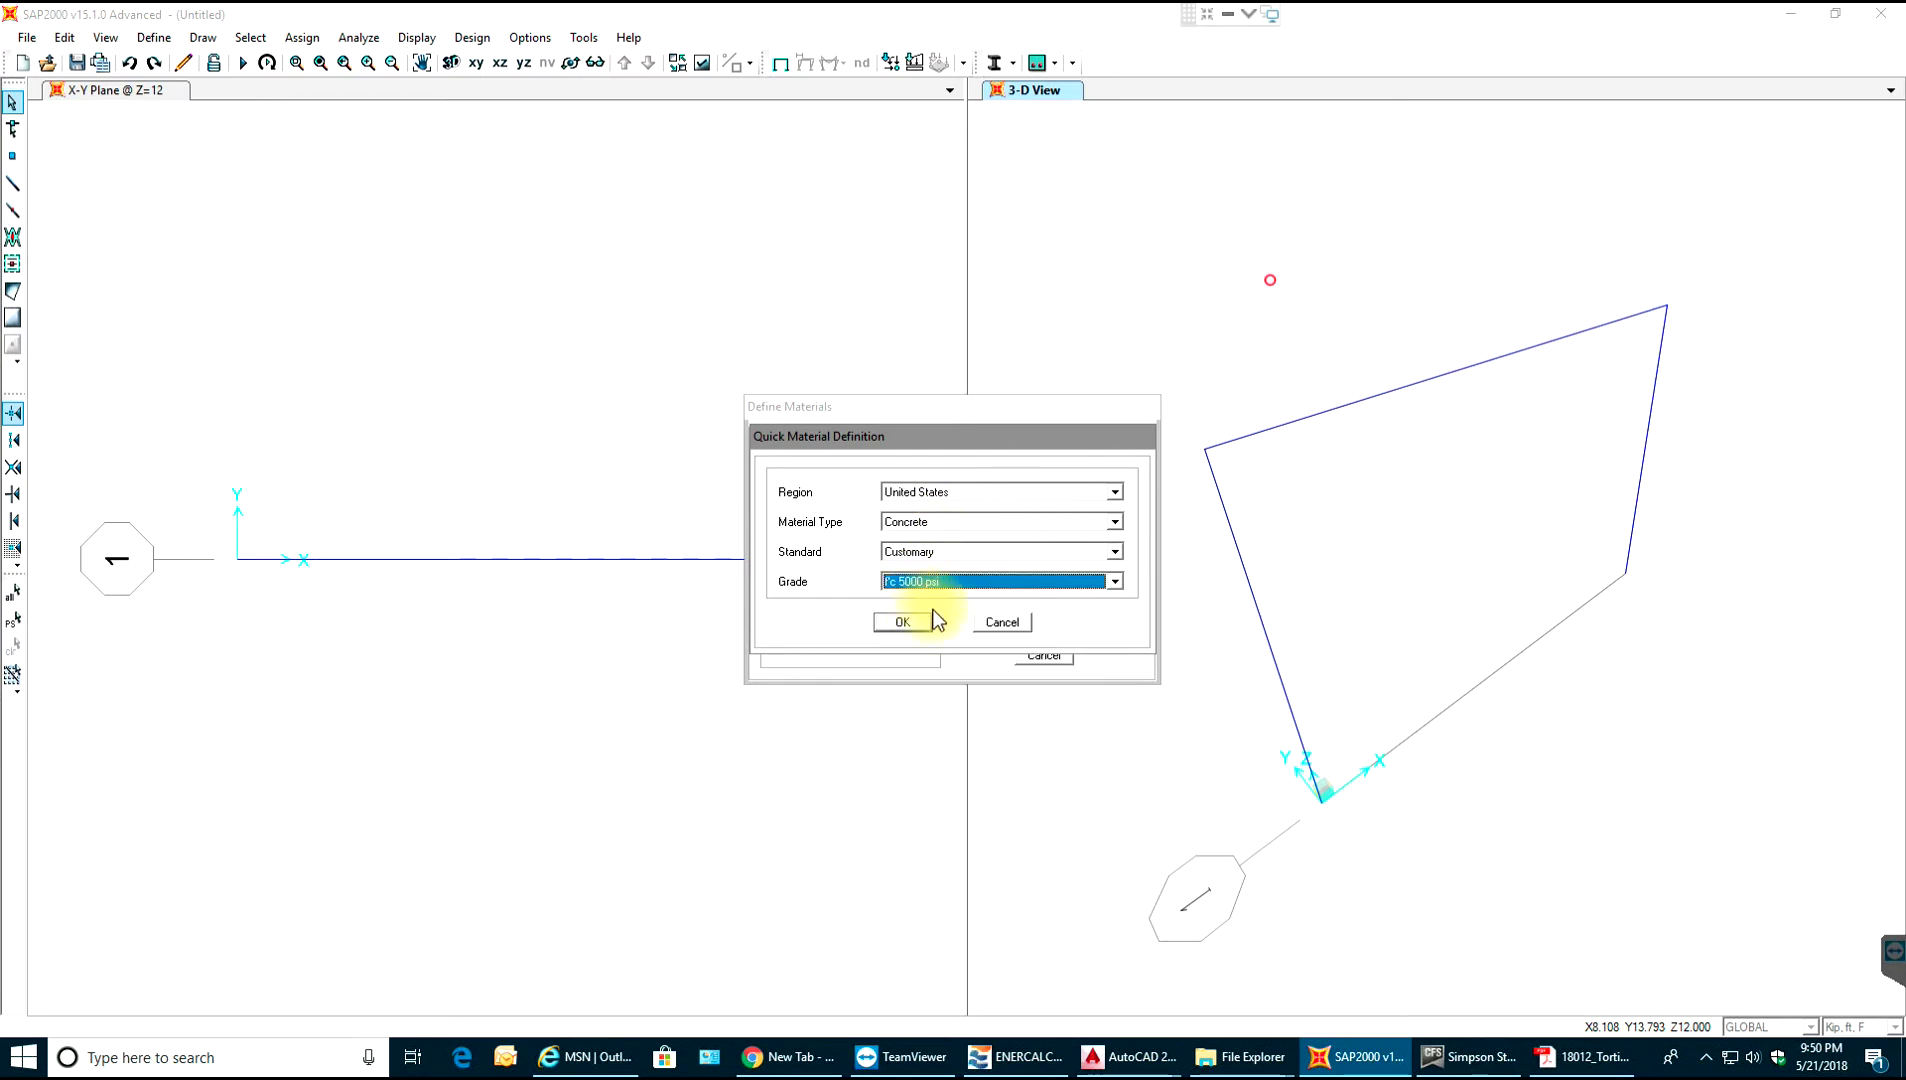
click(920, 624)
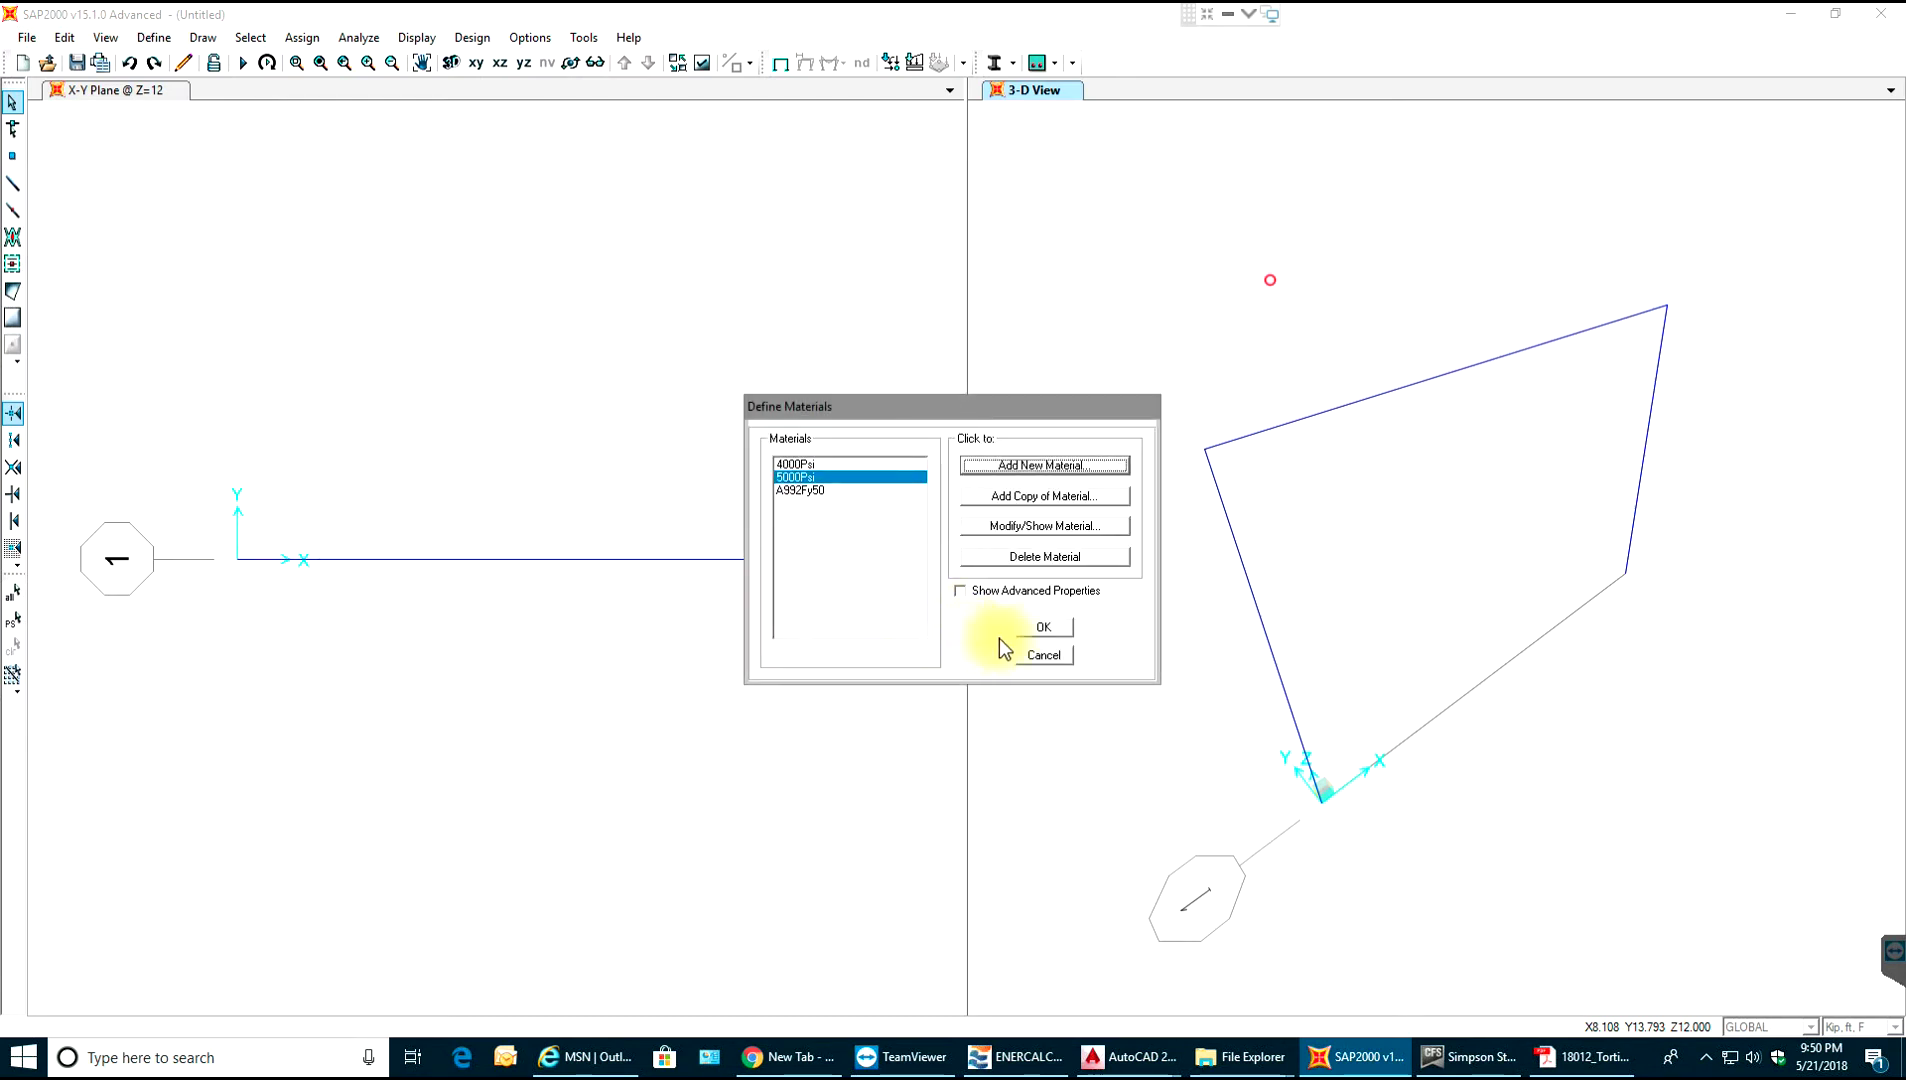
click(1034, 627)
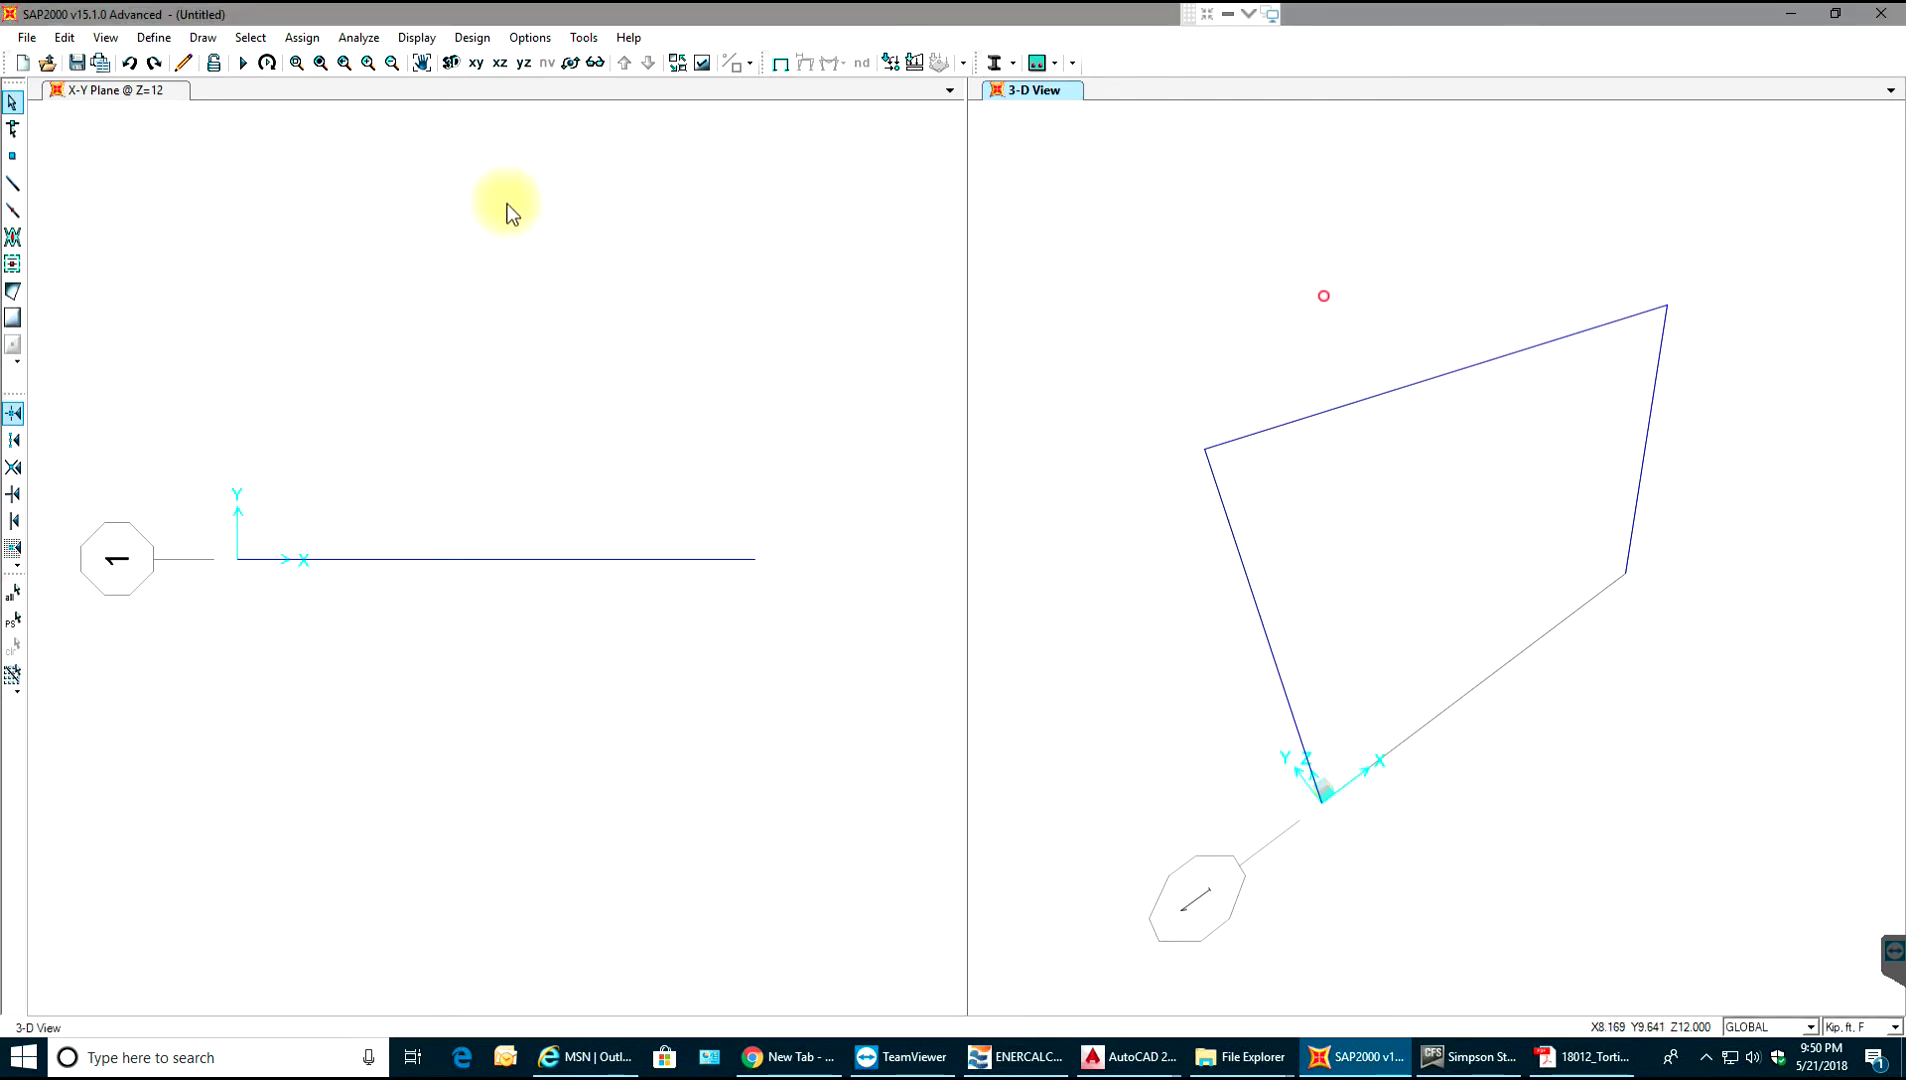
- Add a rectangular concrete frame section using 4000Psi material, 1.5 ft deep, with its width set to 1 ft
click(154, 44)
mouse_move(242, 93)
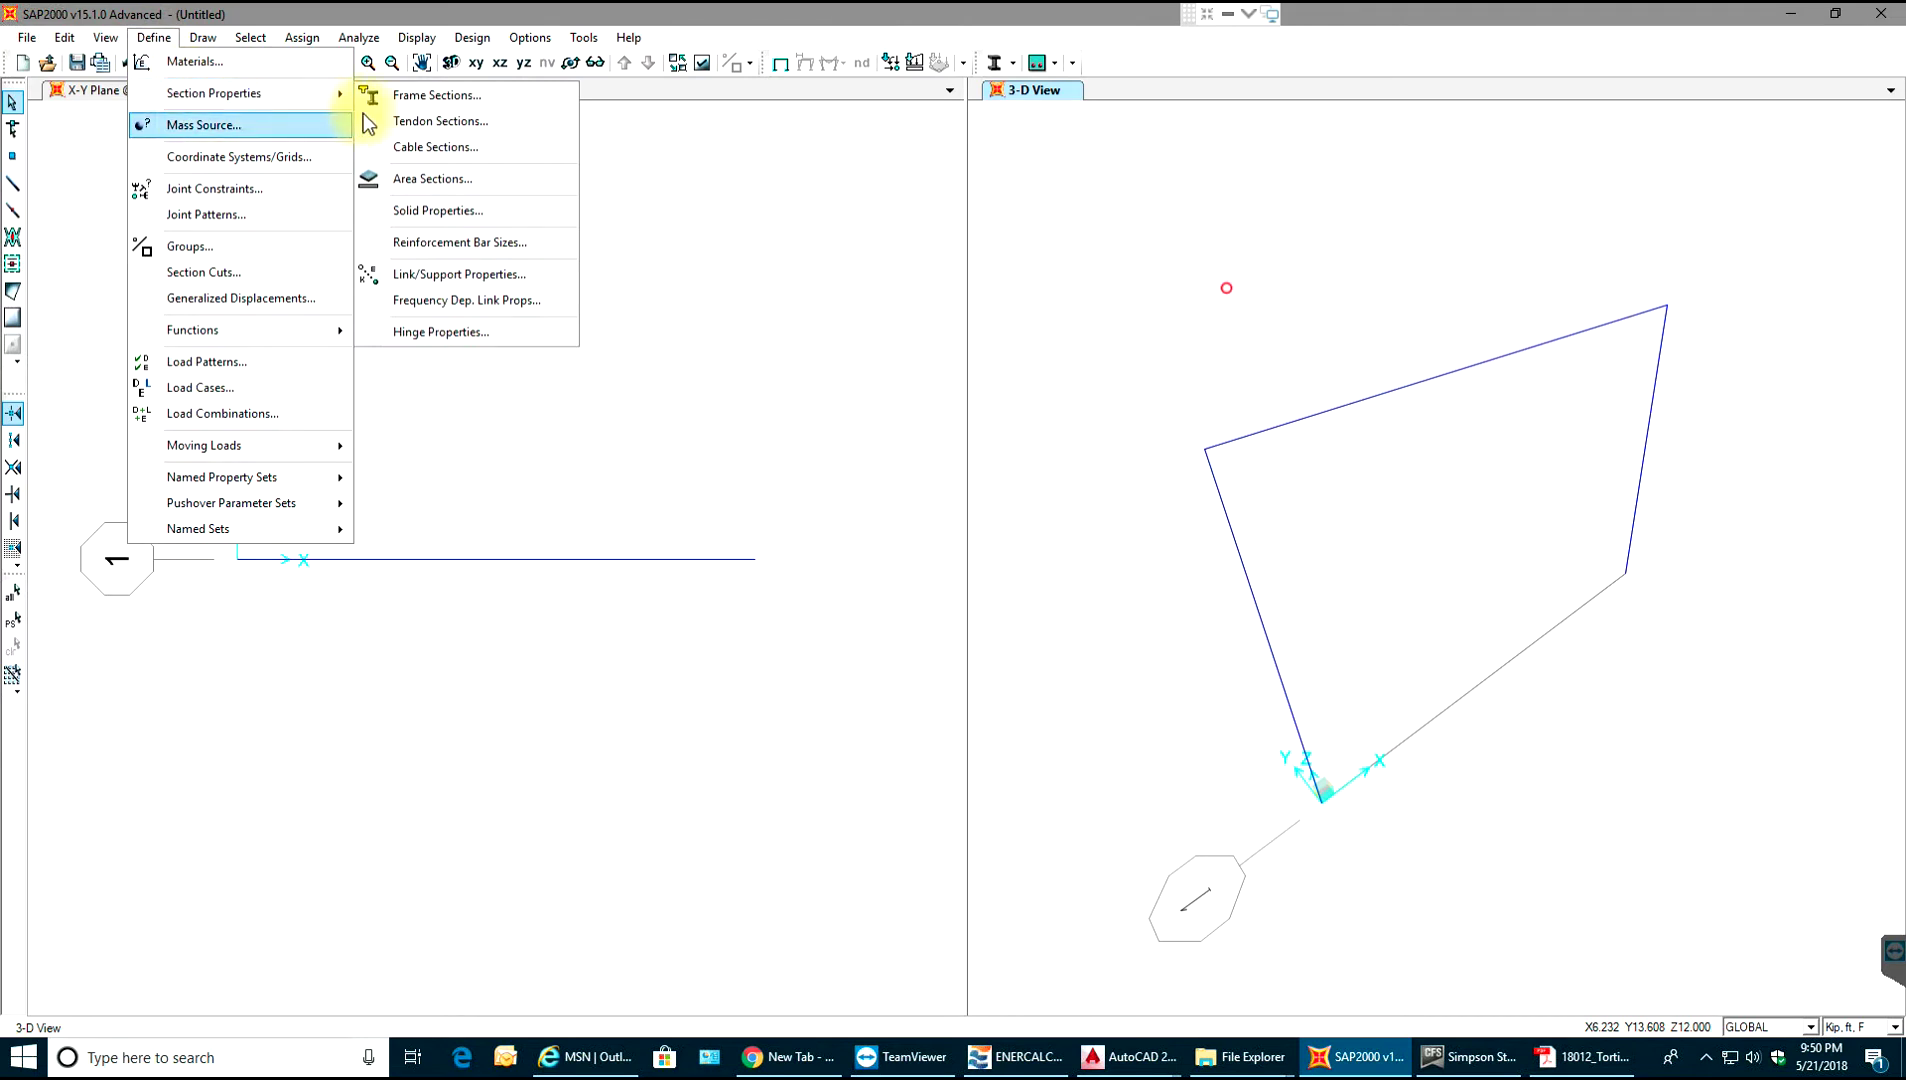
click(386, 98)
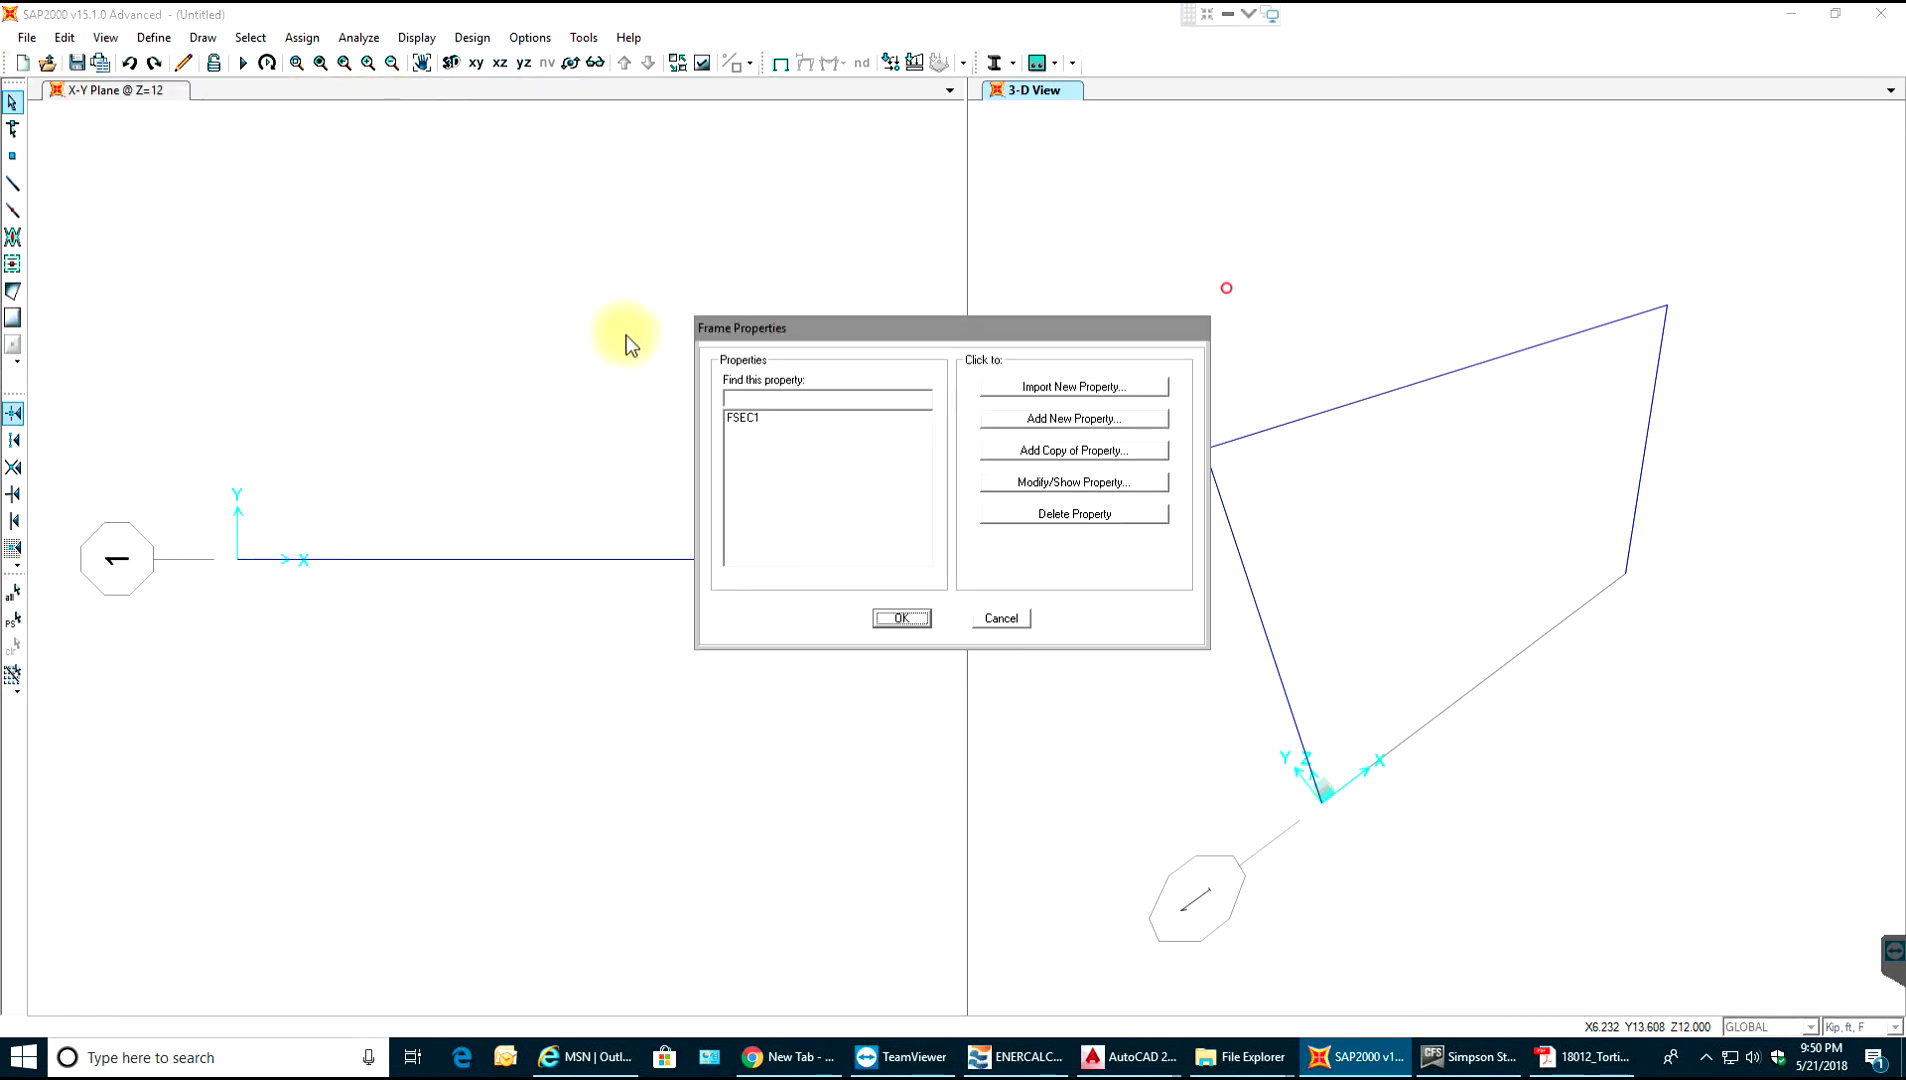
click(1078, 419)
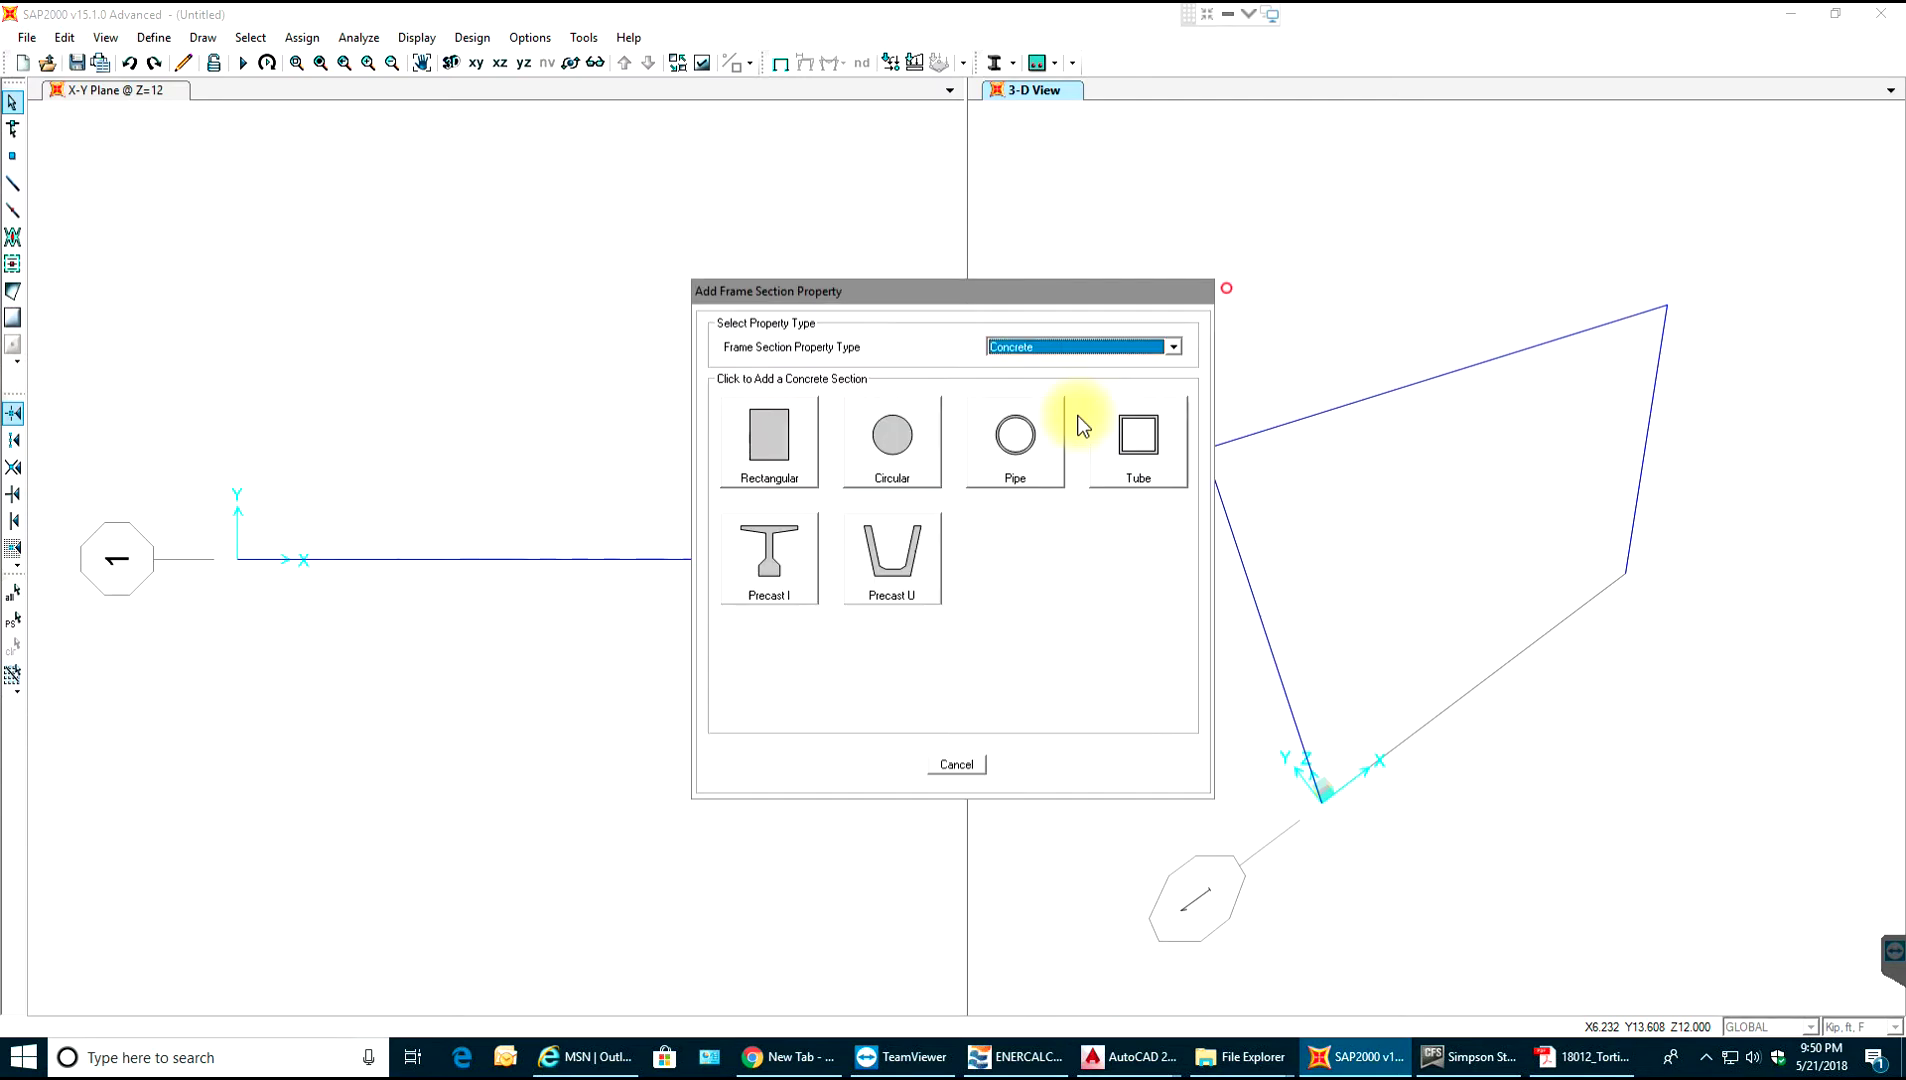
click(1060, 348)
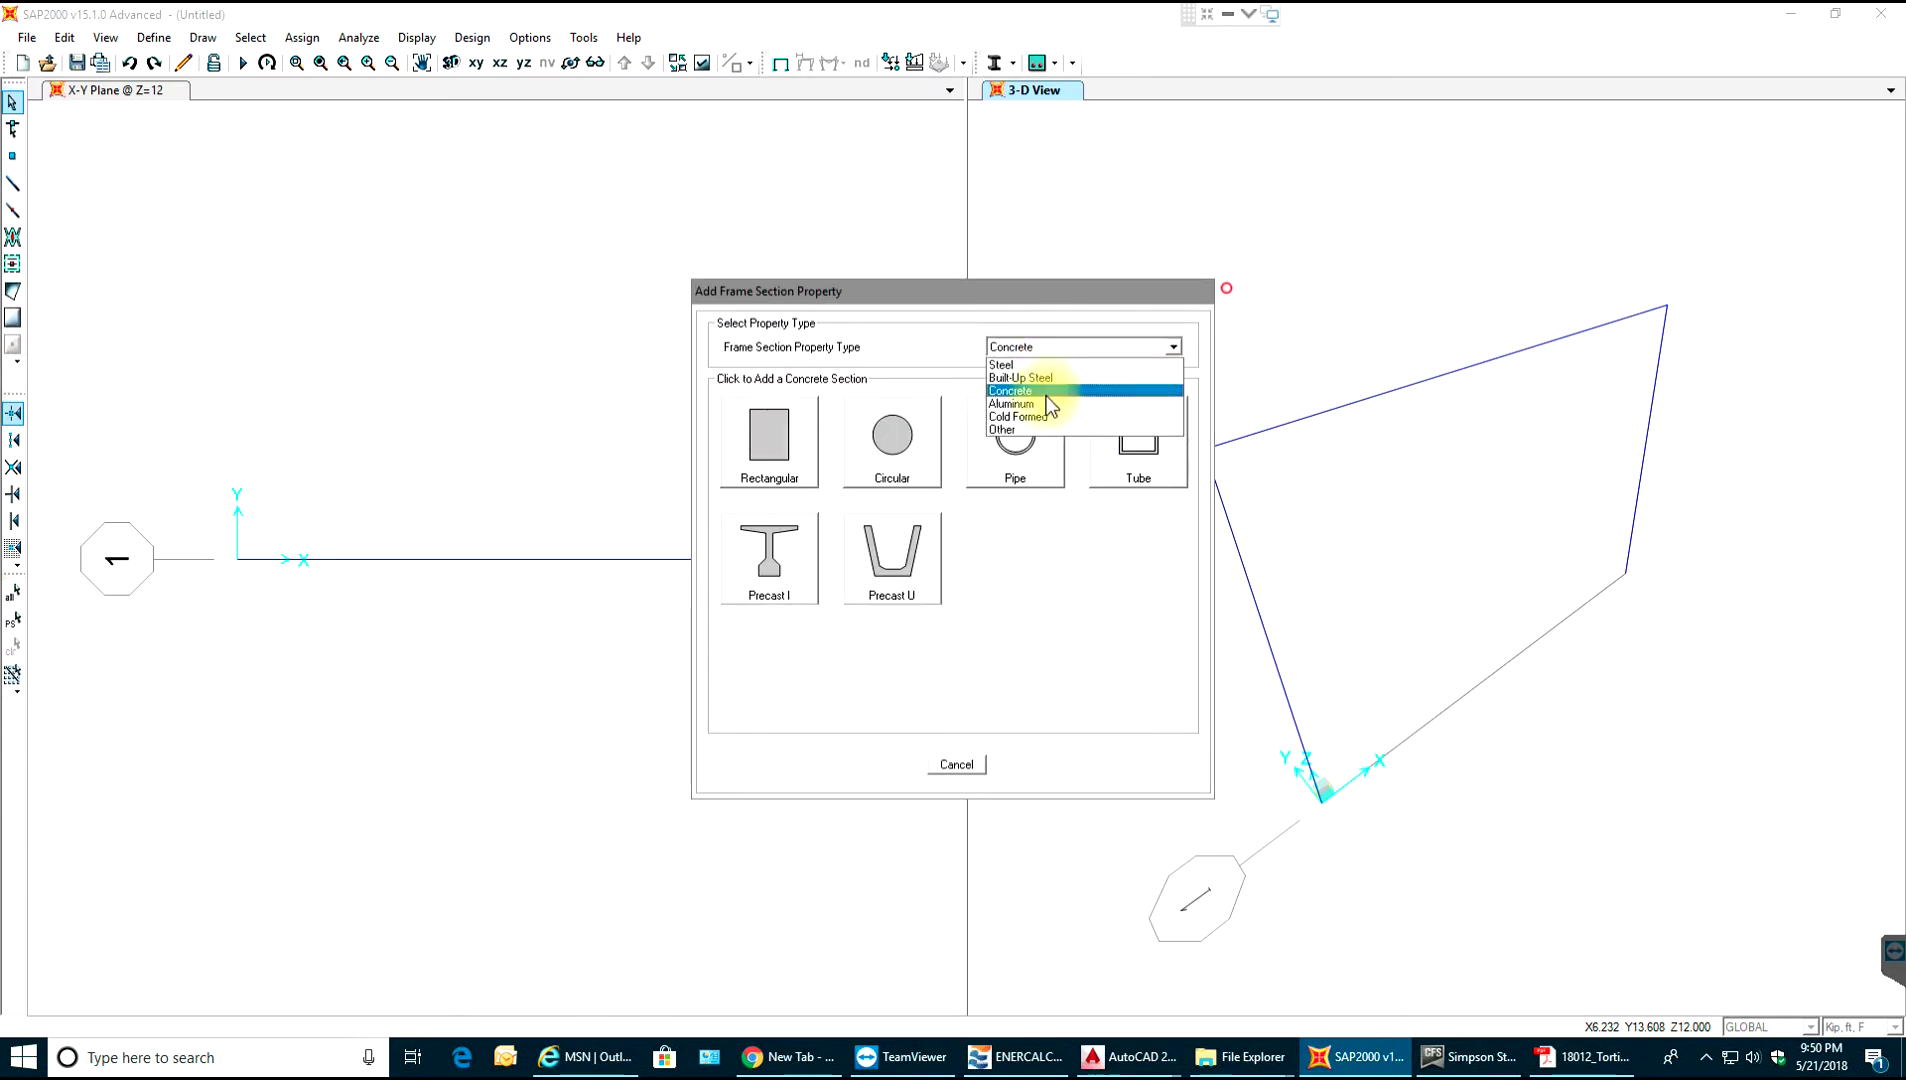
click(1040, 391)
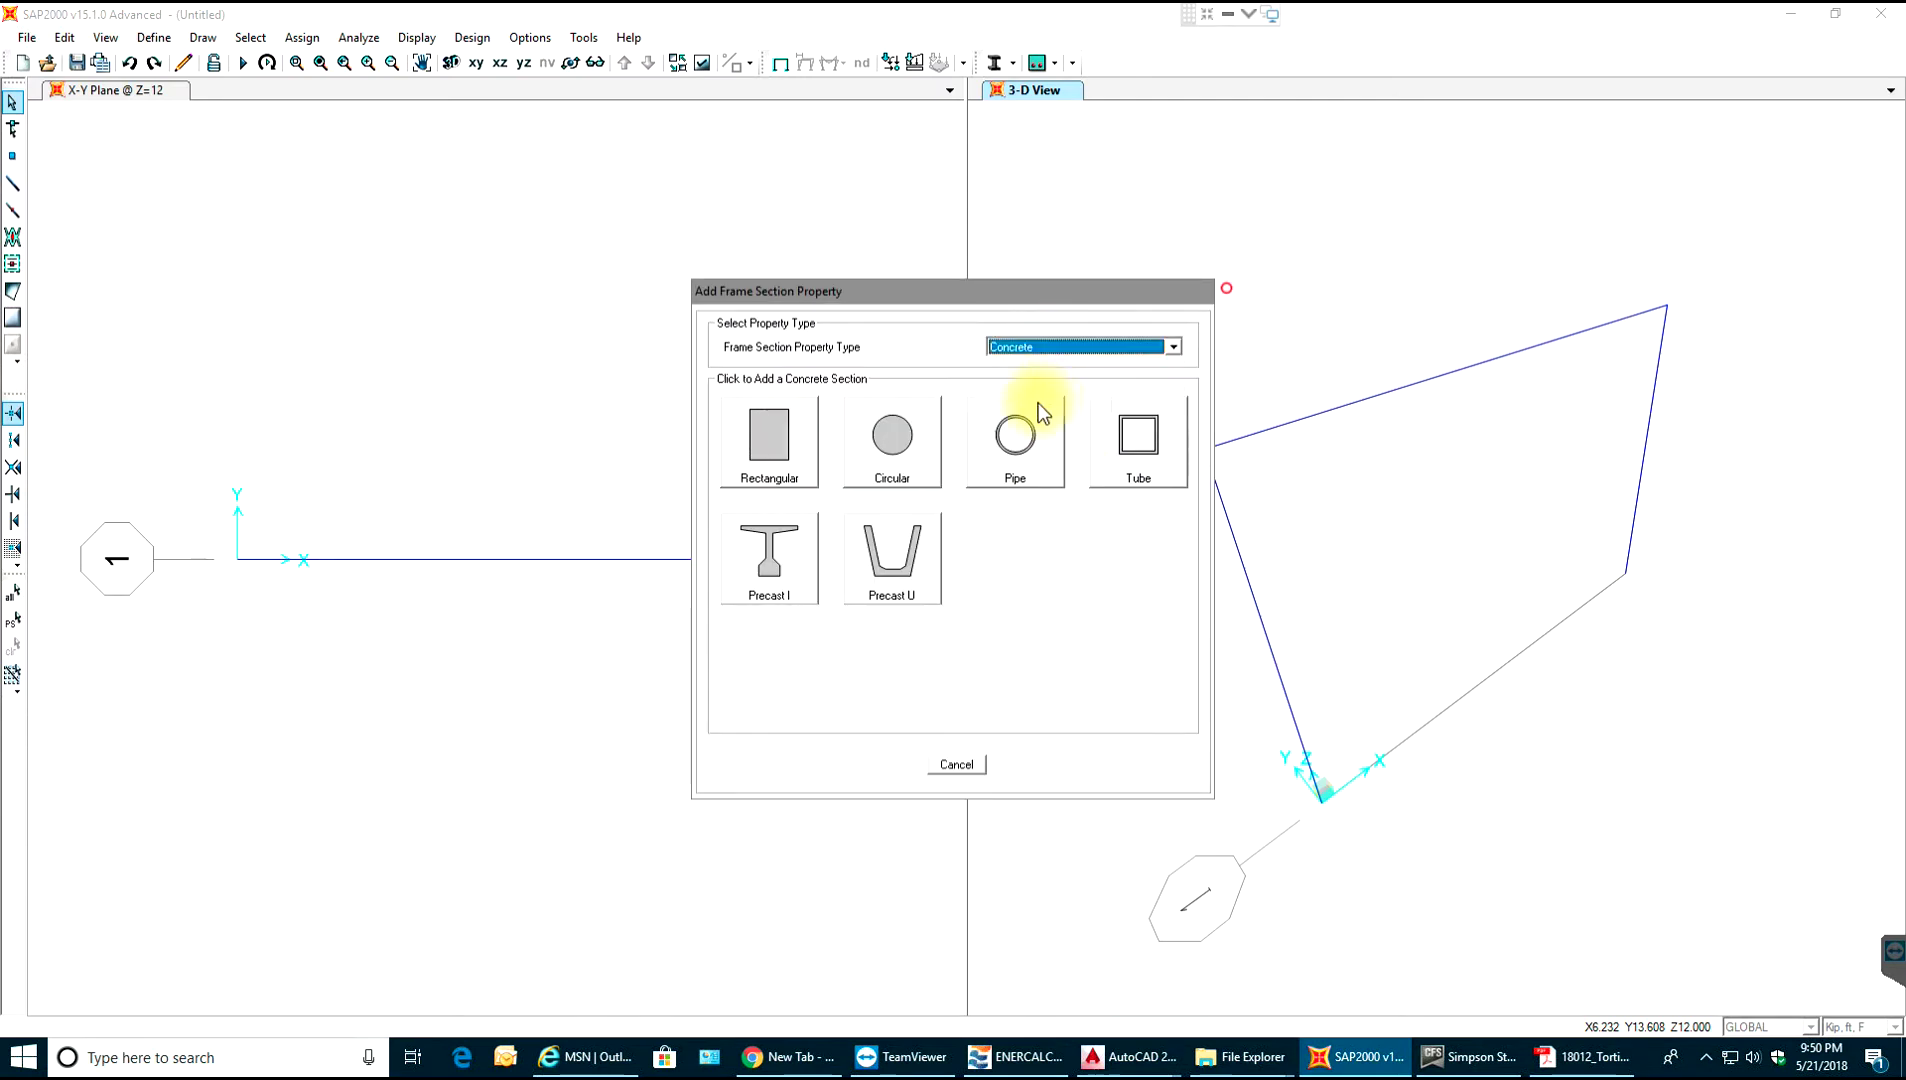
click(808, 455)
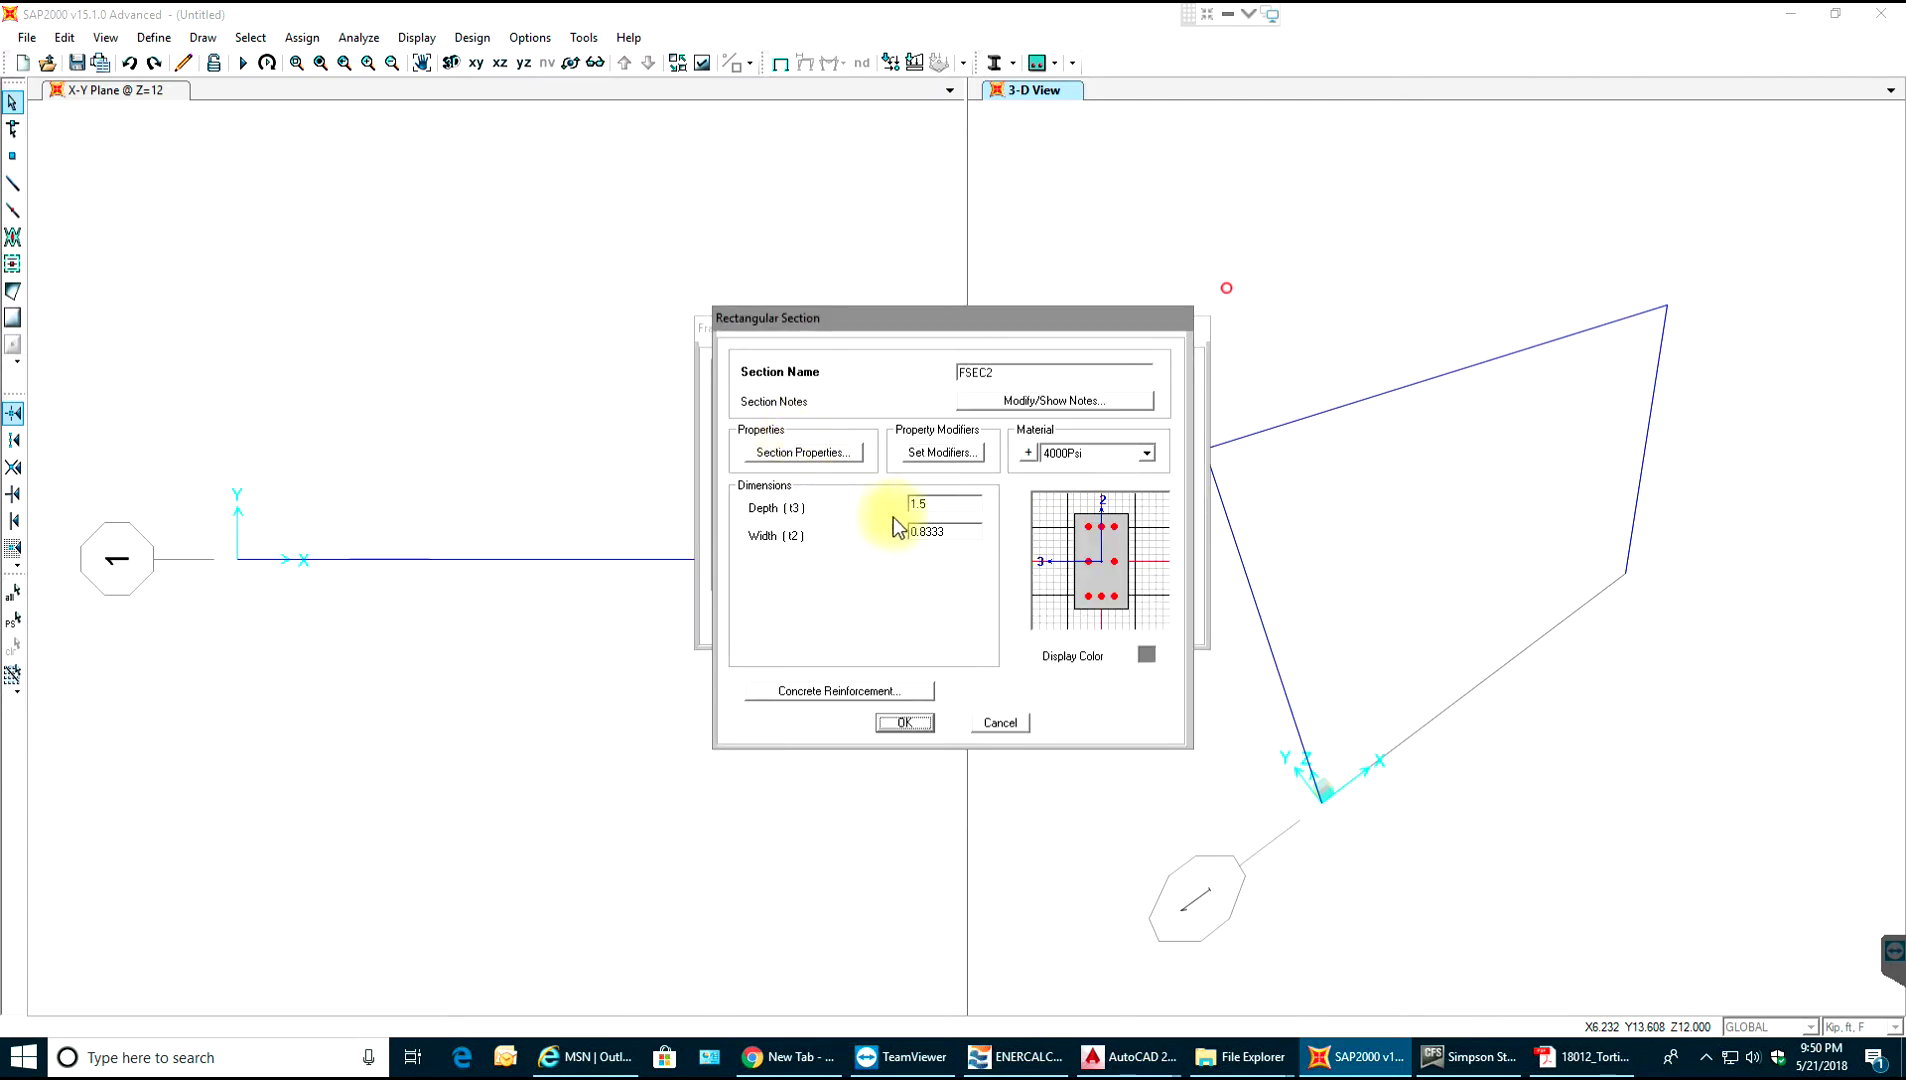
double_click(956, 533)
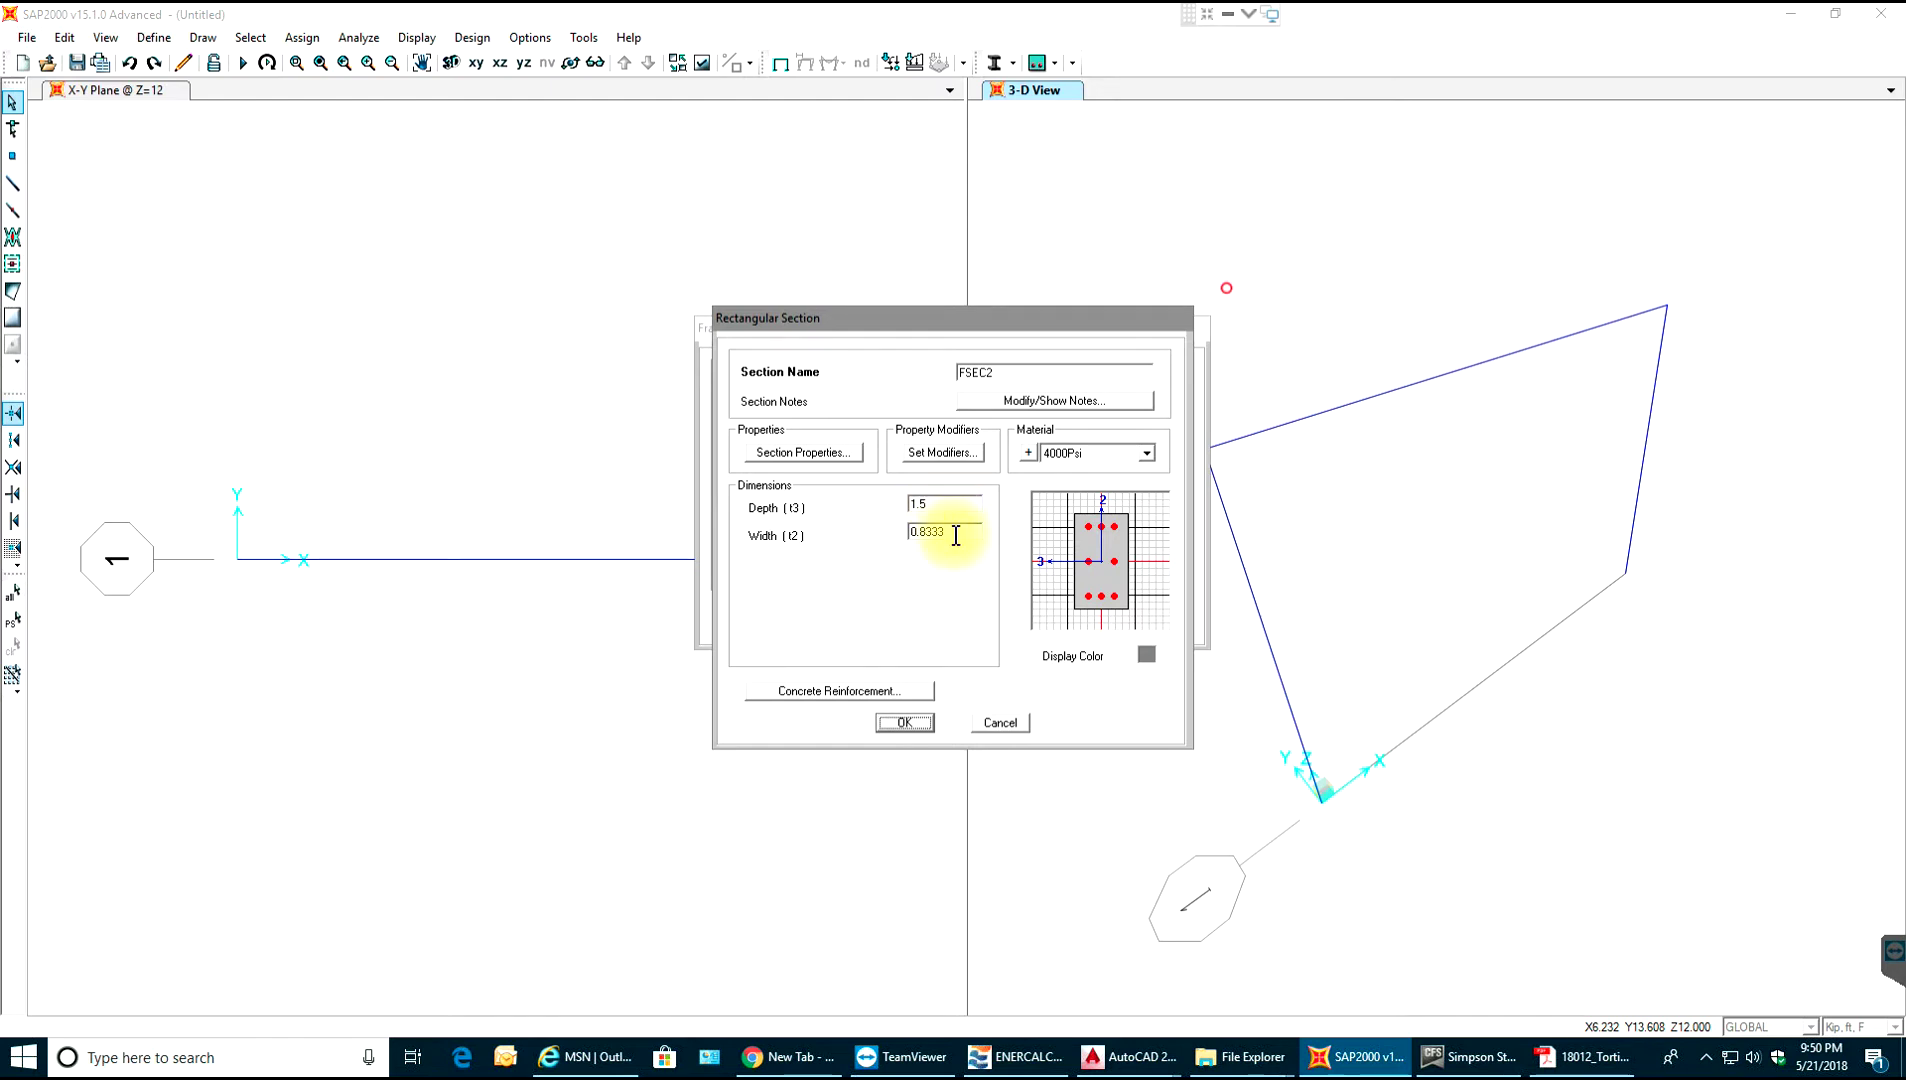
double_click(956, 535)
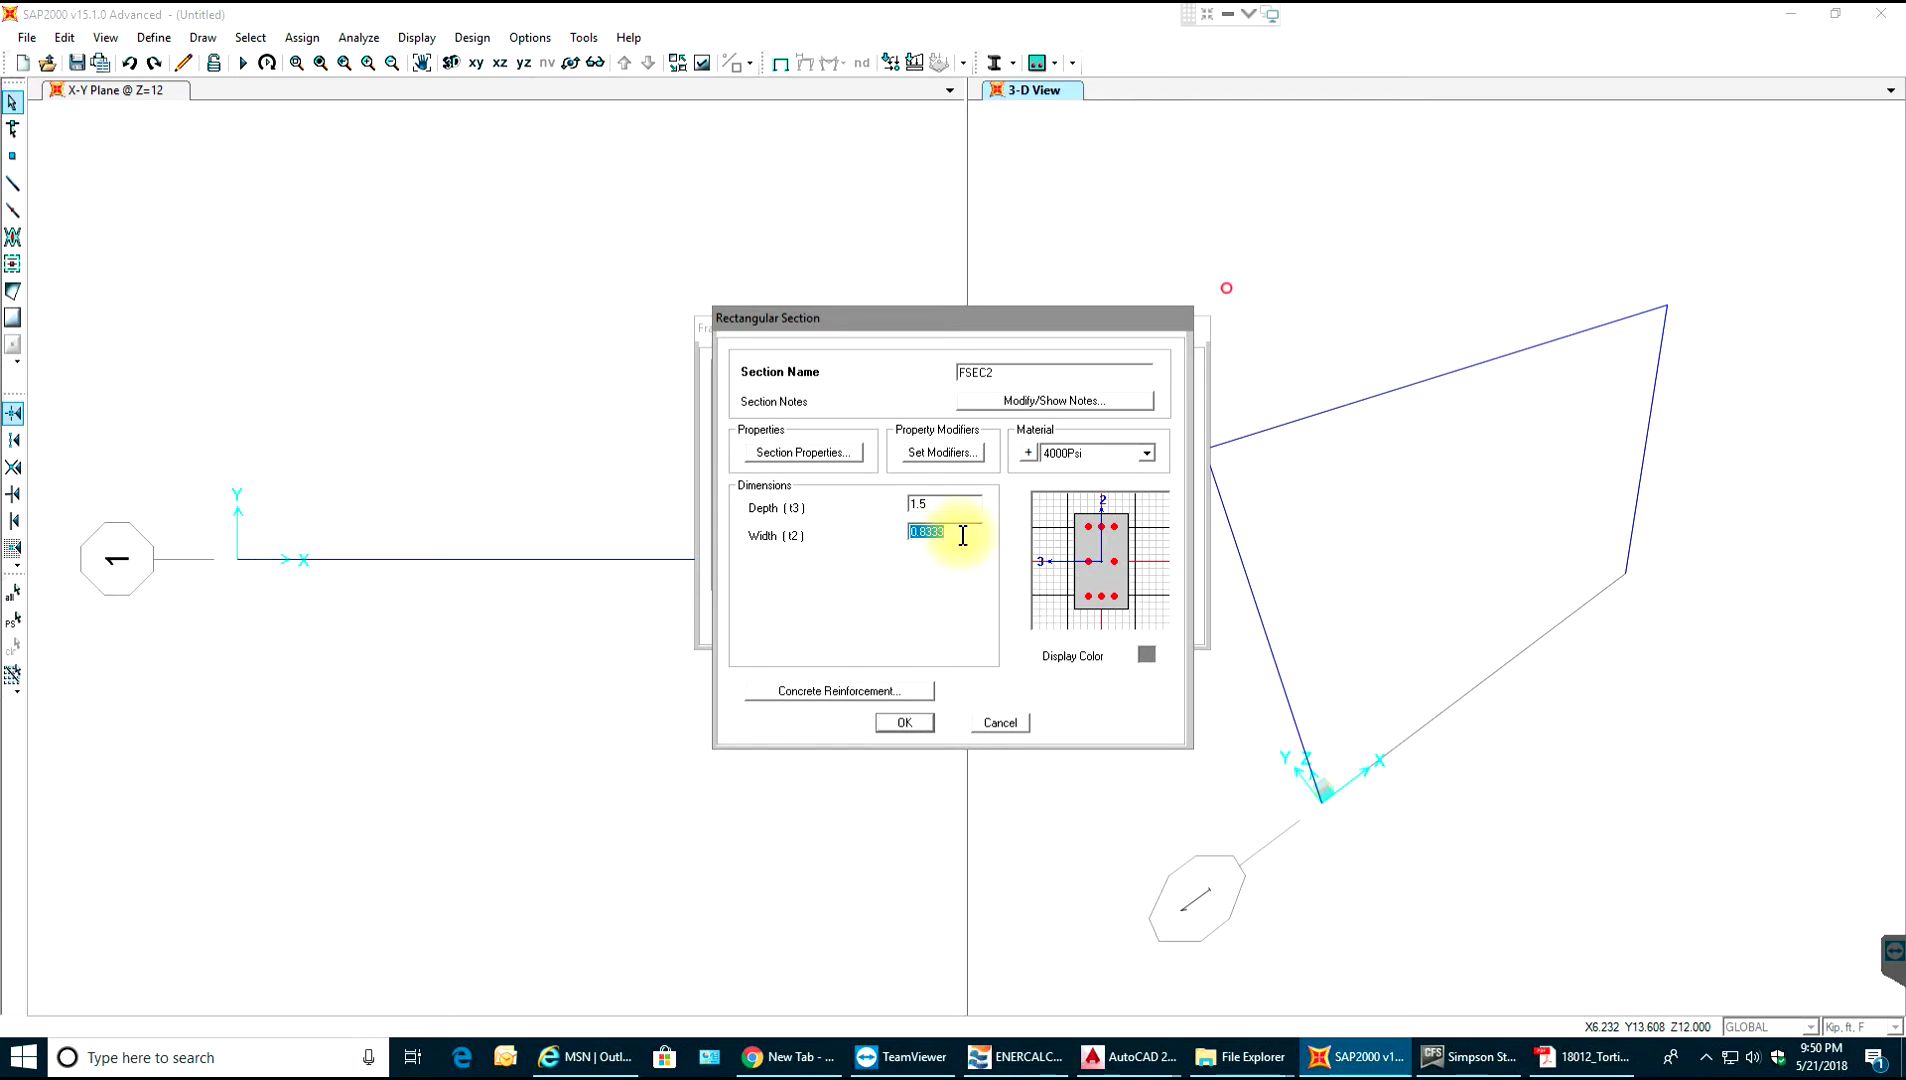
text(1)
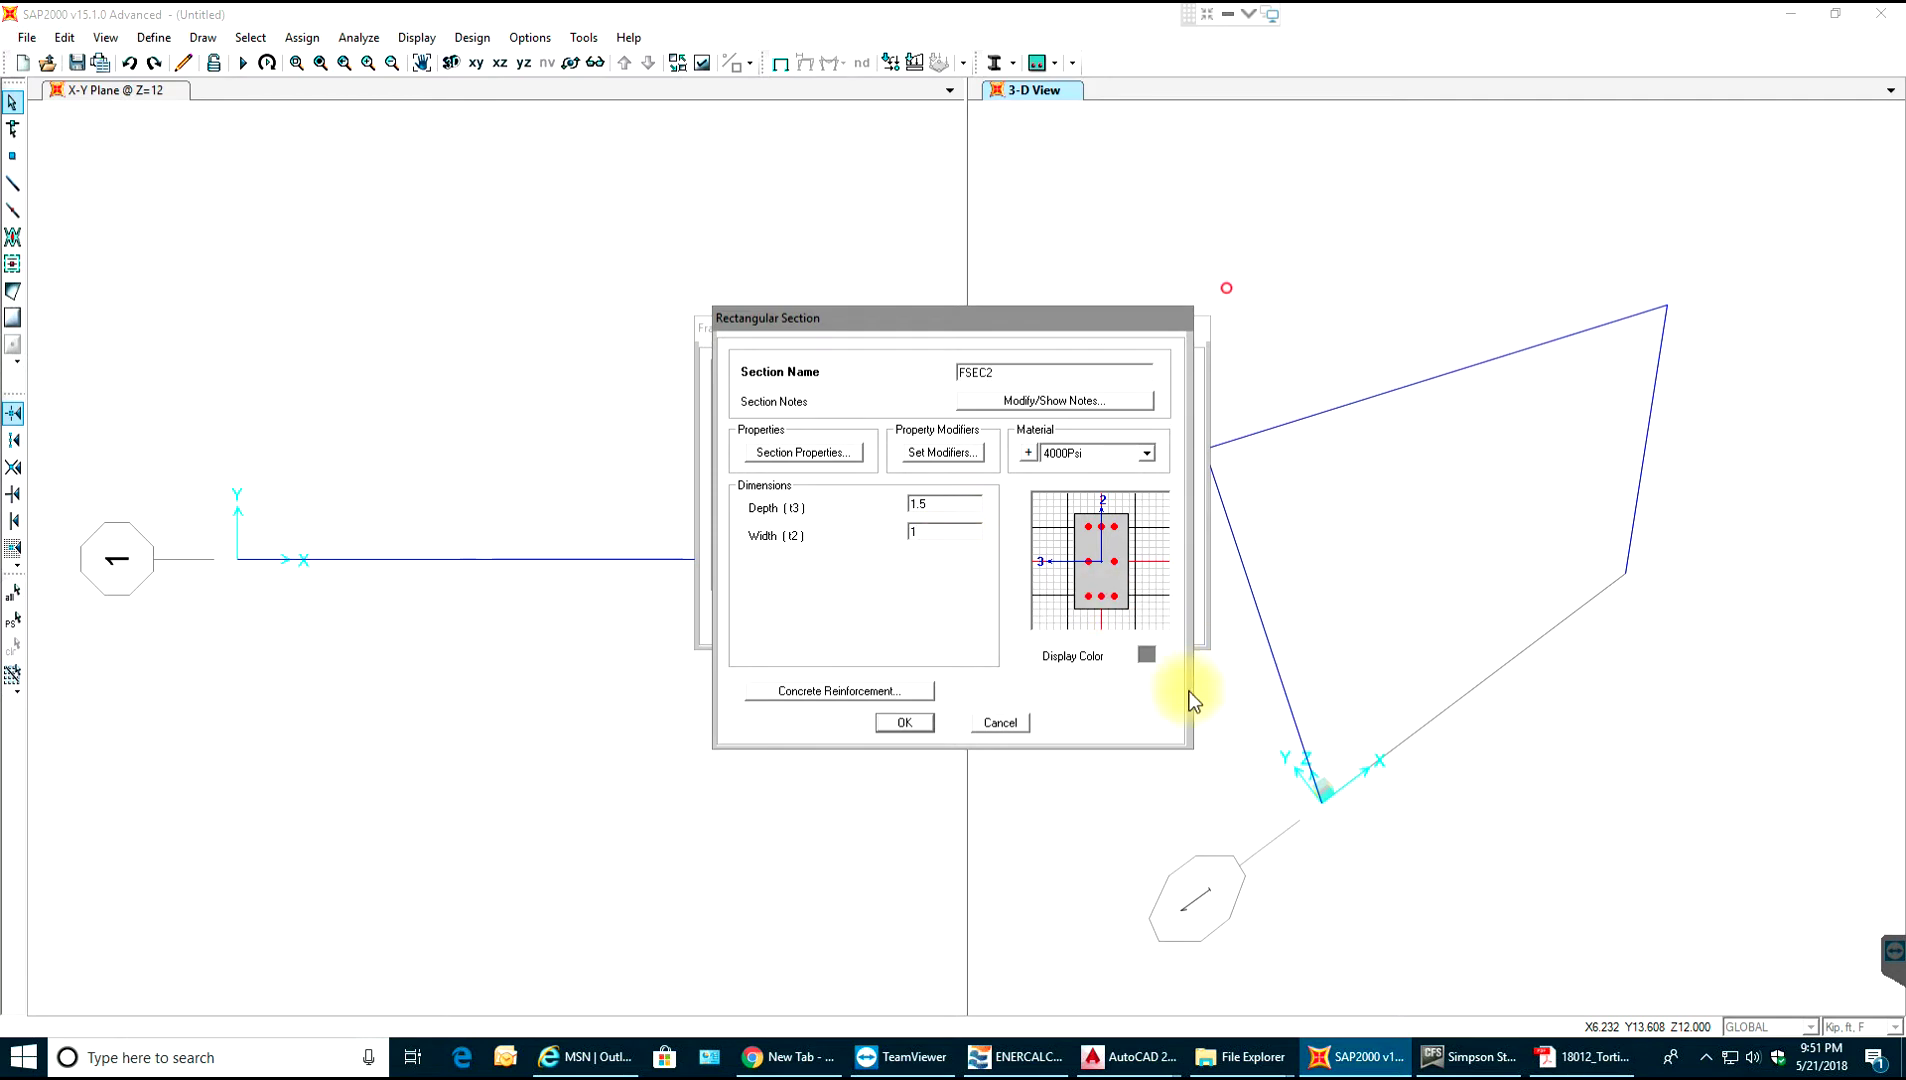
click(901, 722)
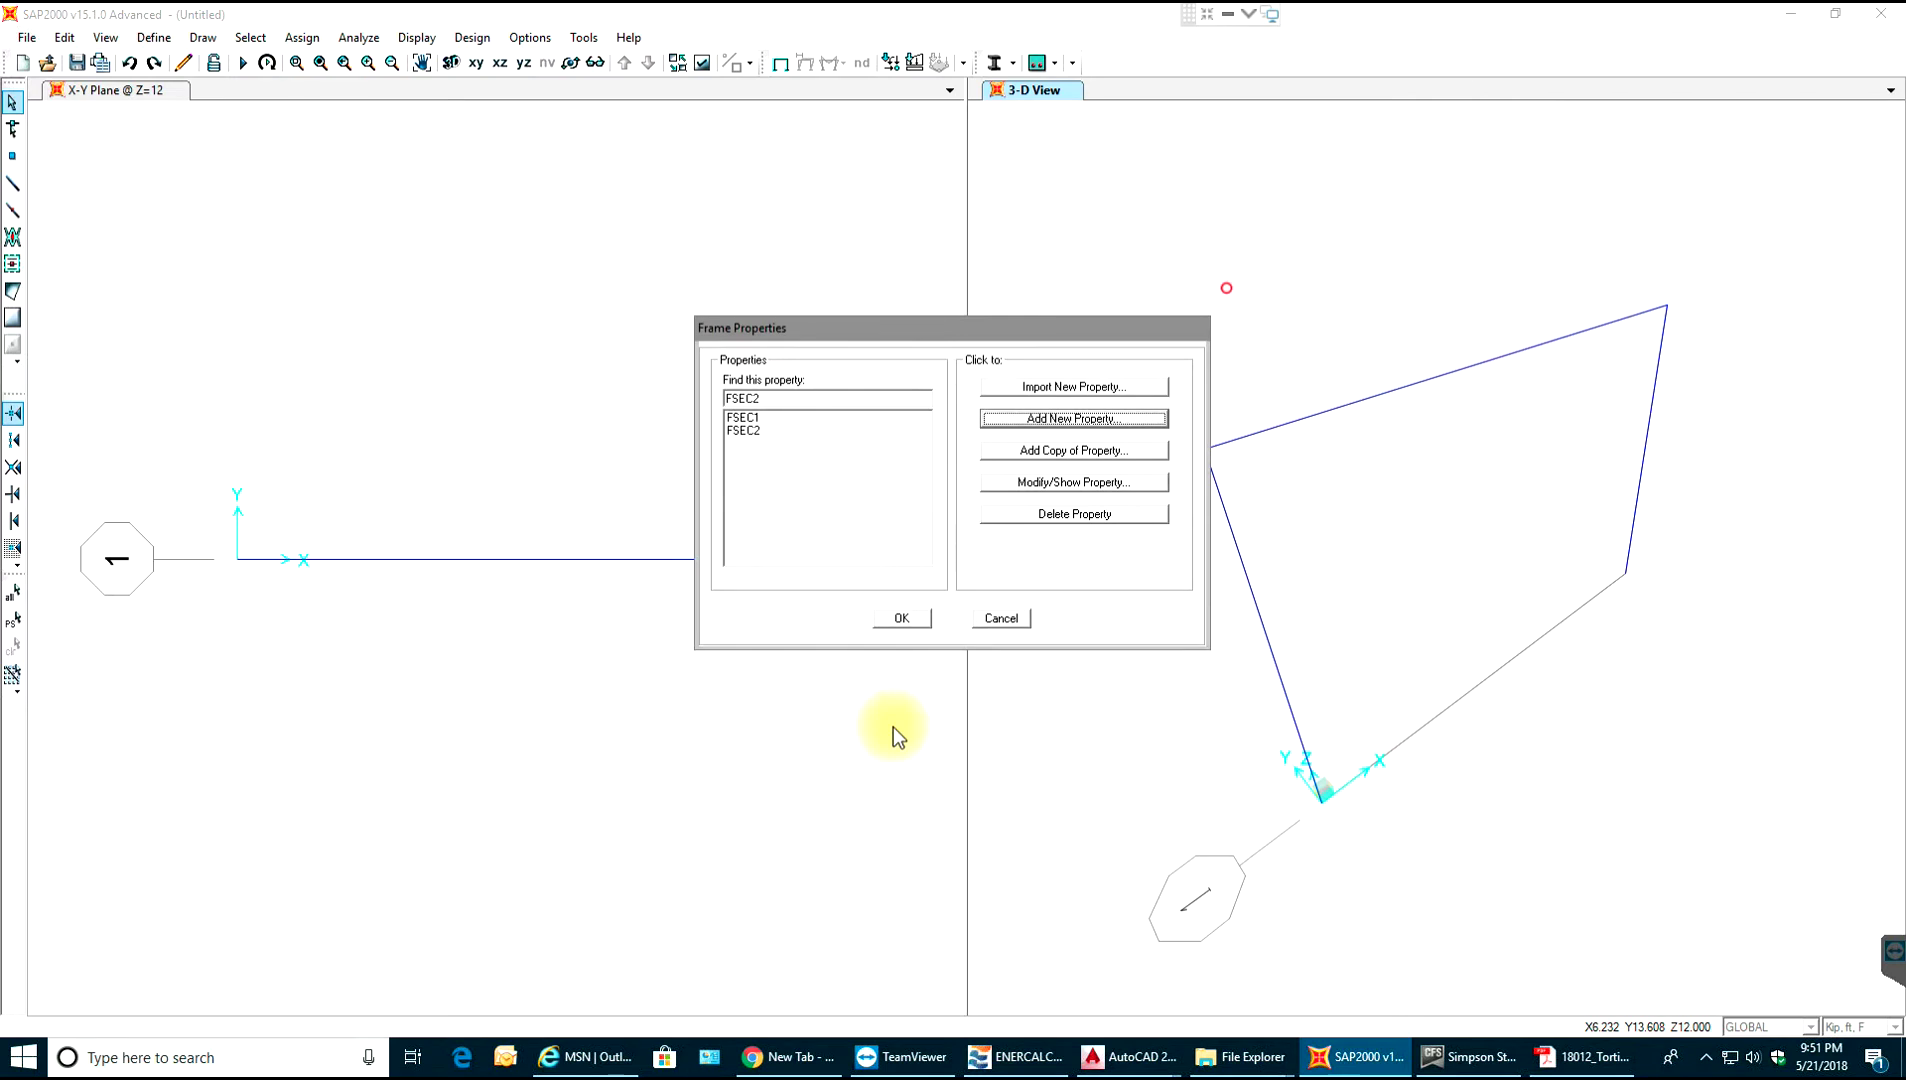
- Rename the rectangular concrete frame section FSEC2 as REC
click(775, 430)
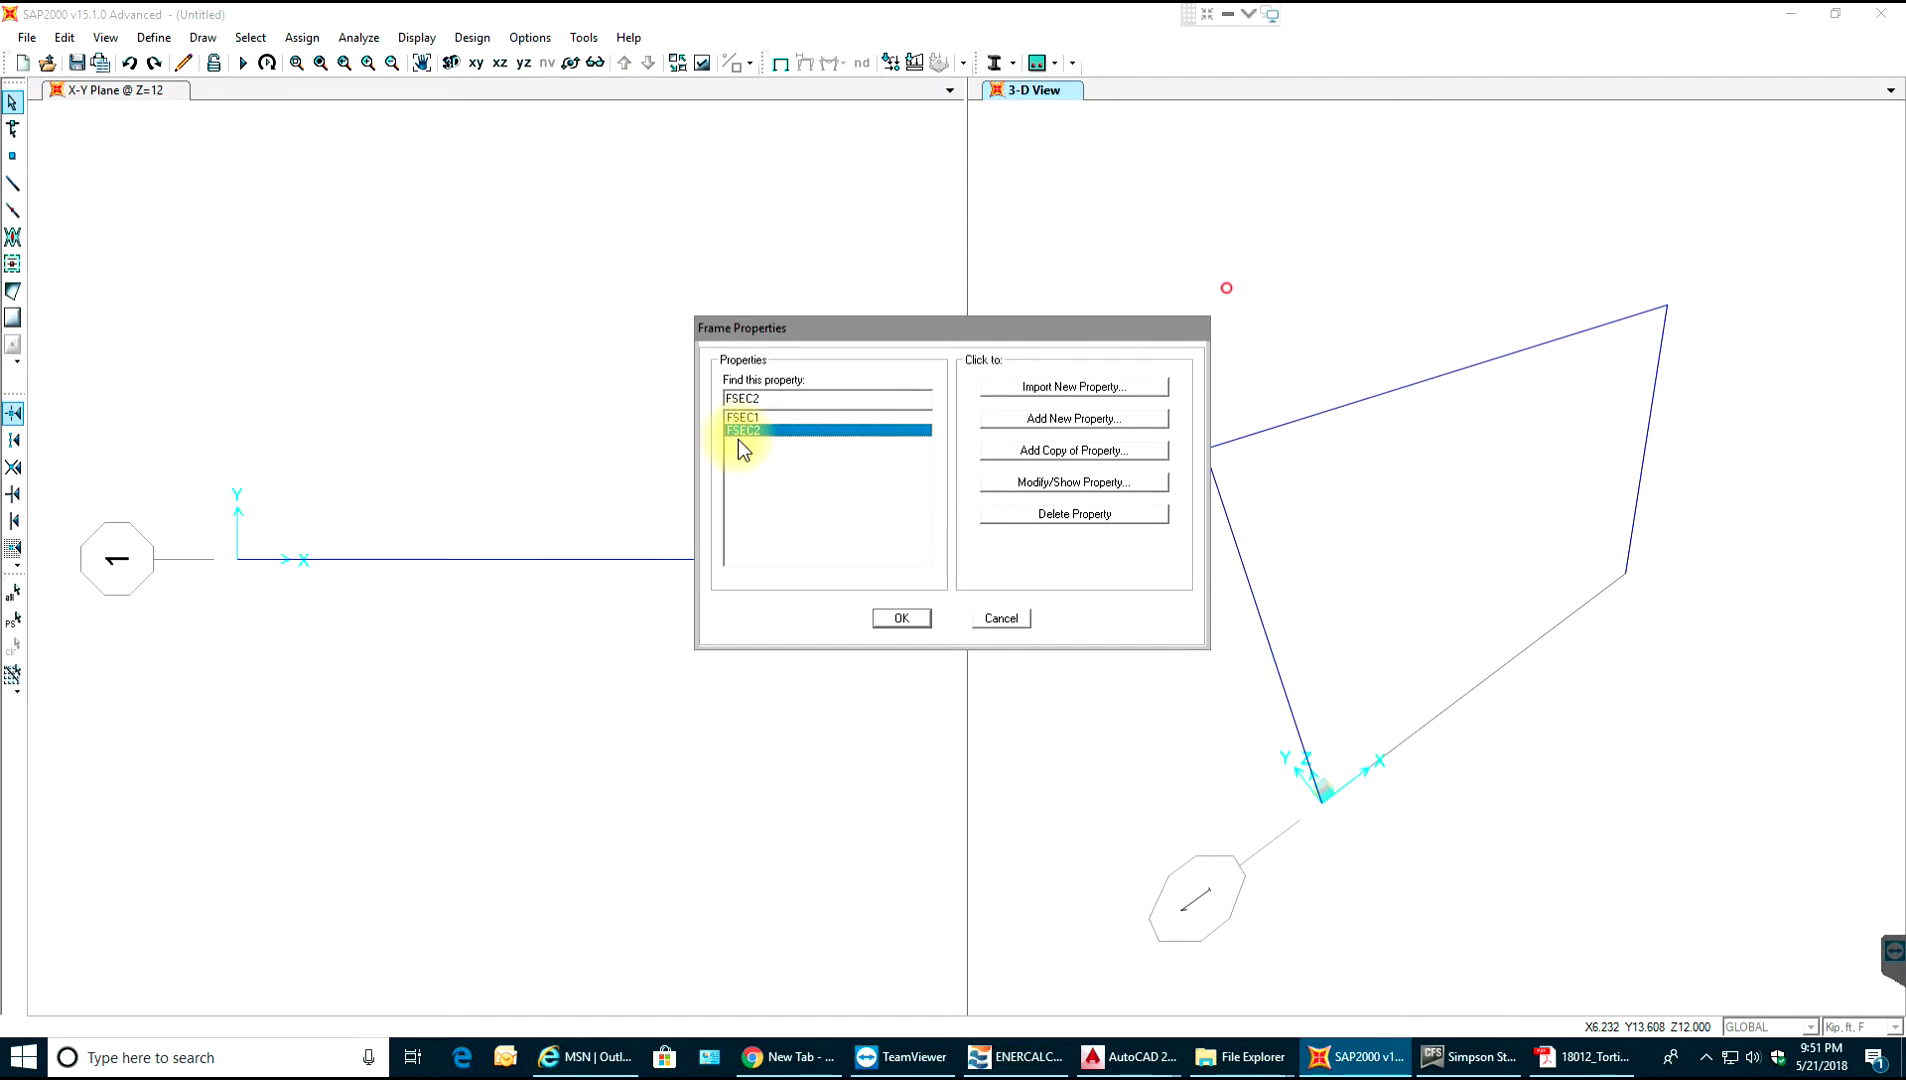
click(1033, 484)
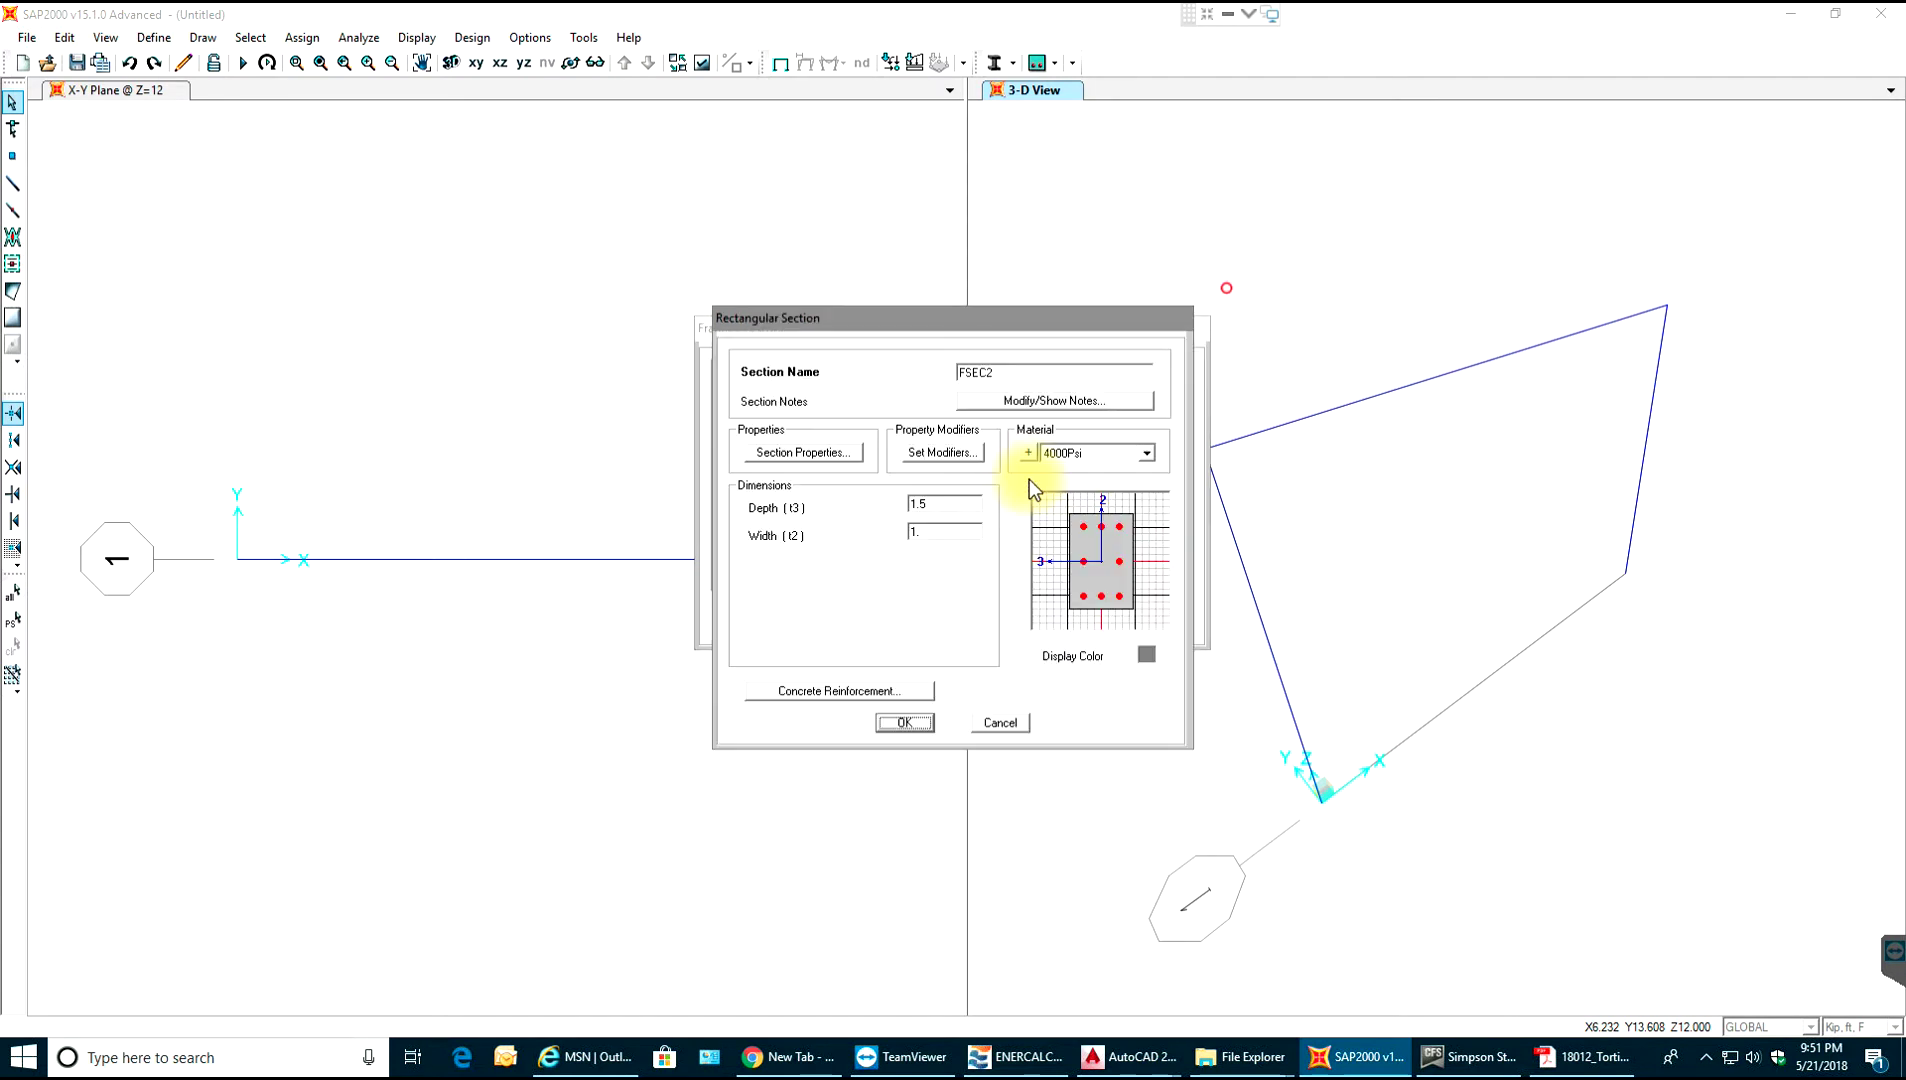
double_click(982, 366)
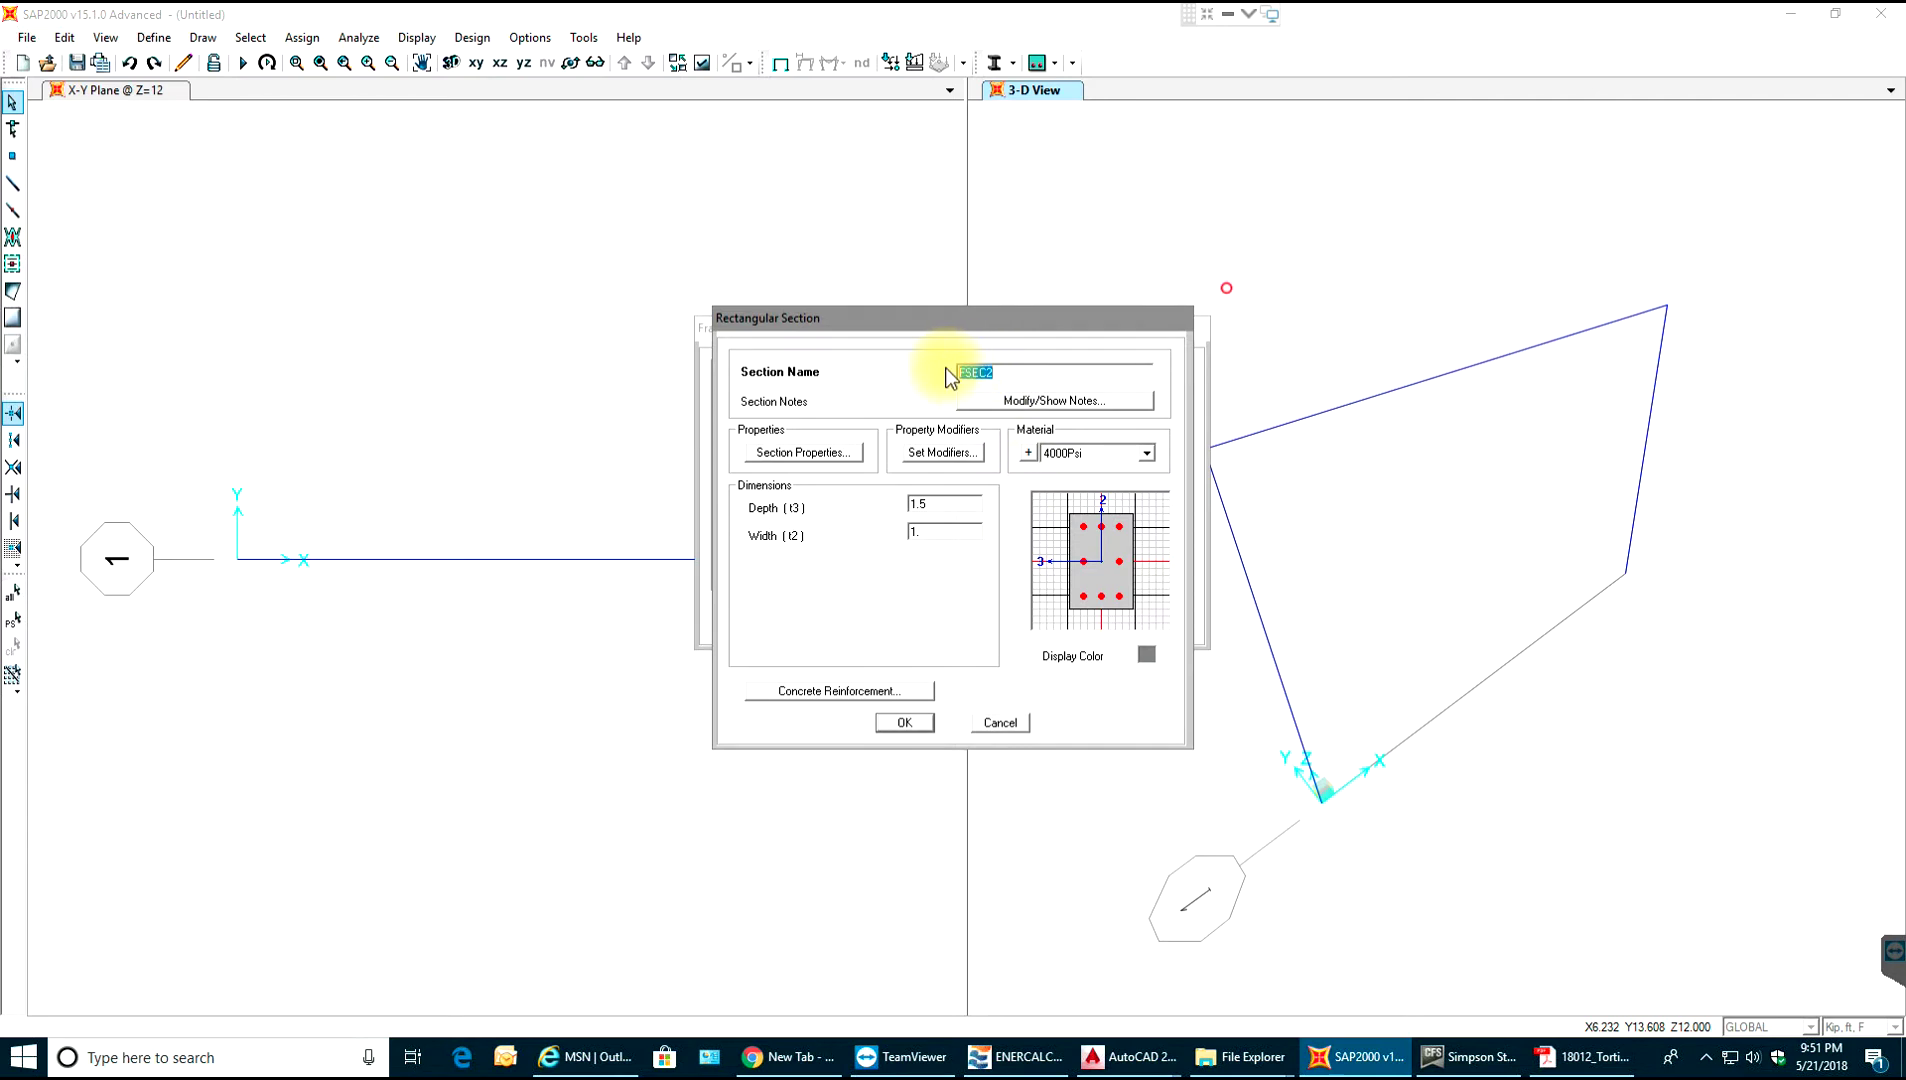
text(rEC)
text(REC)
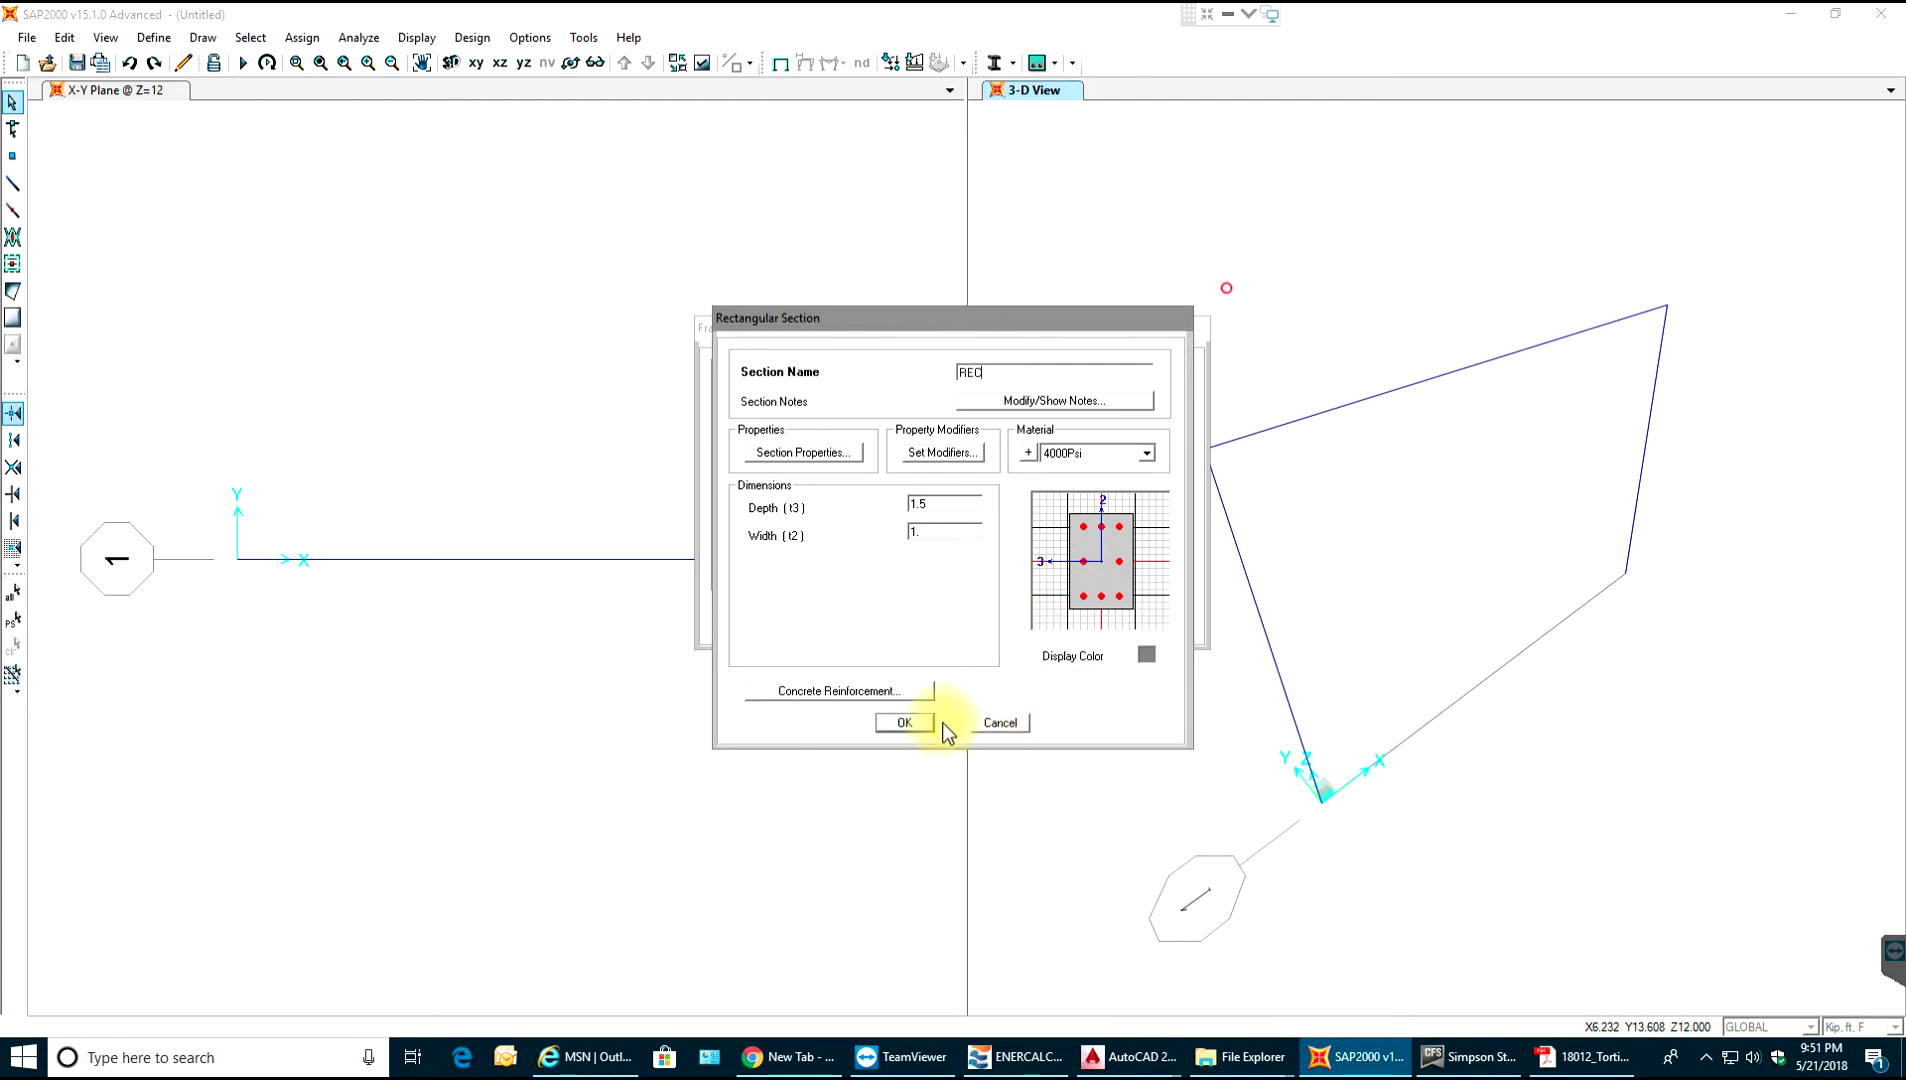
click(926, 723)
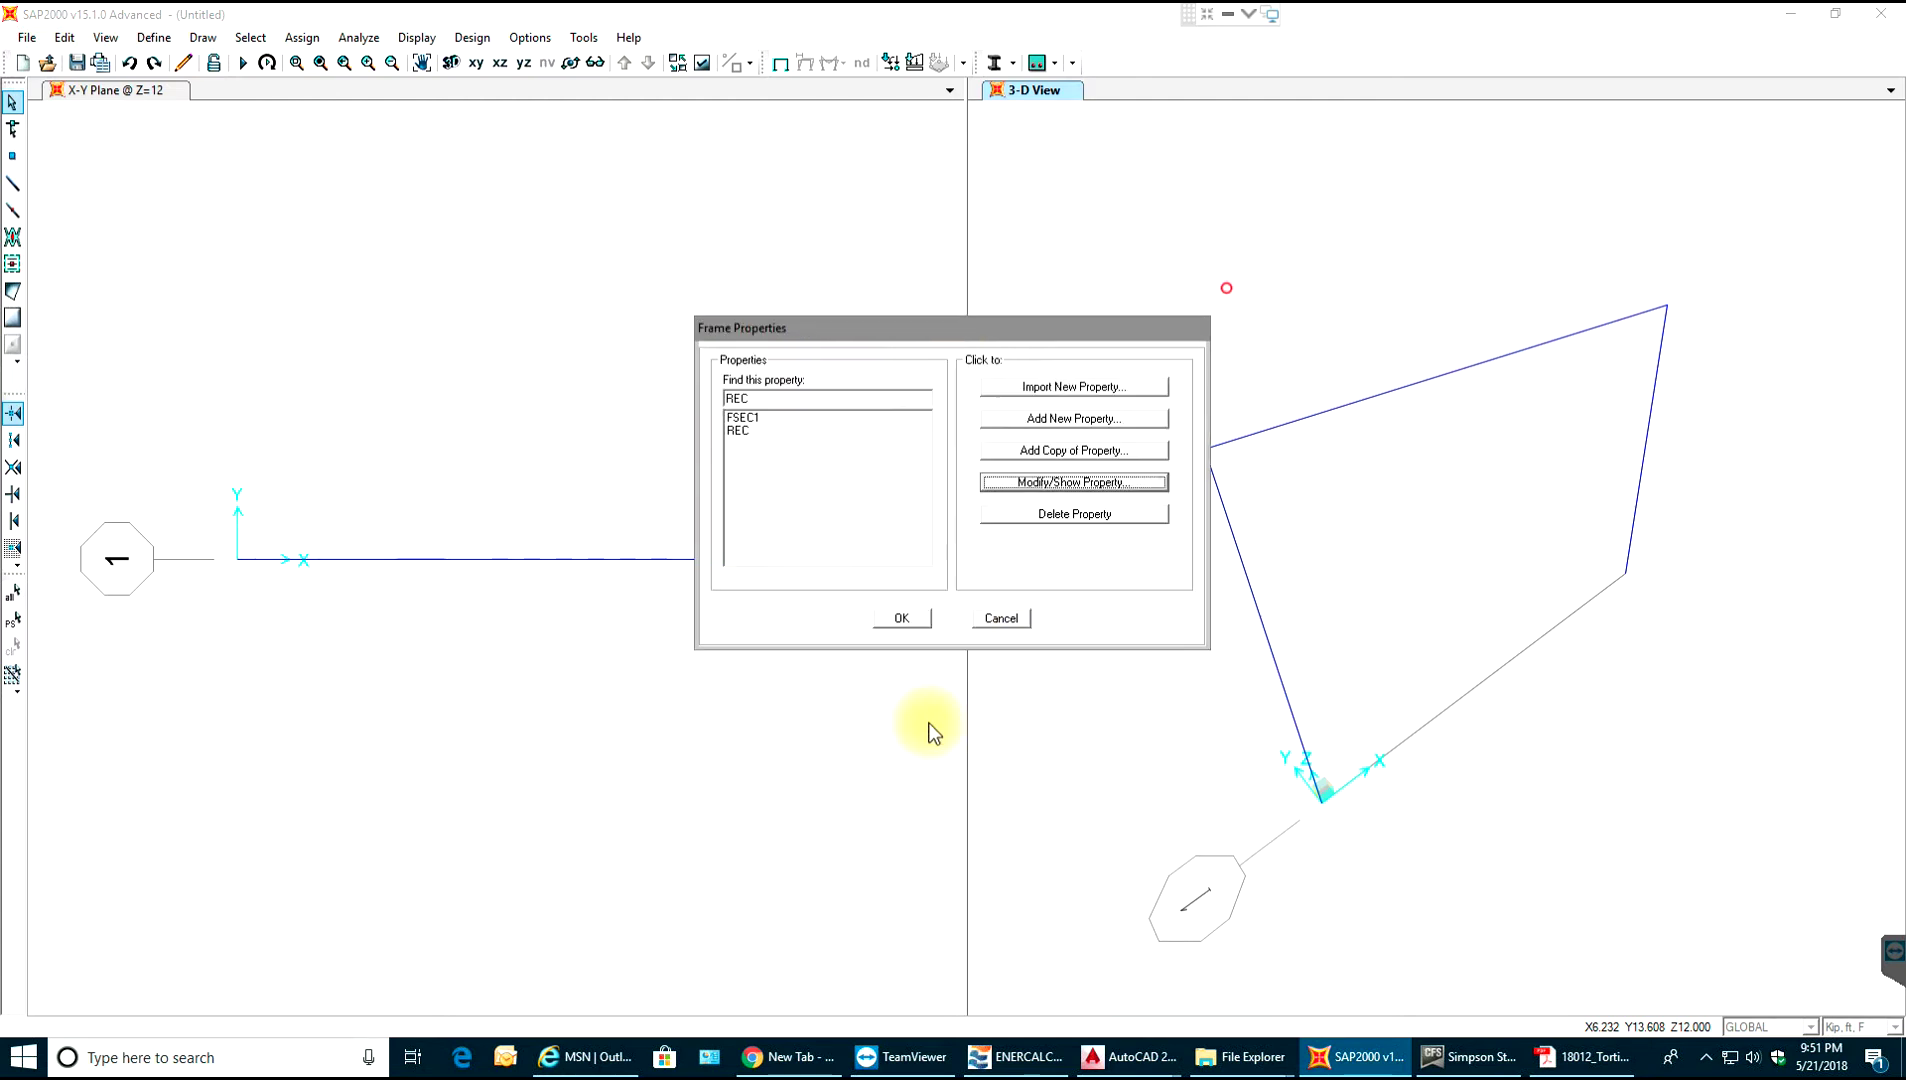
click(890, 622)
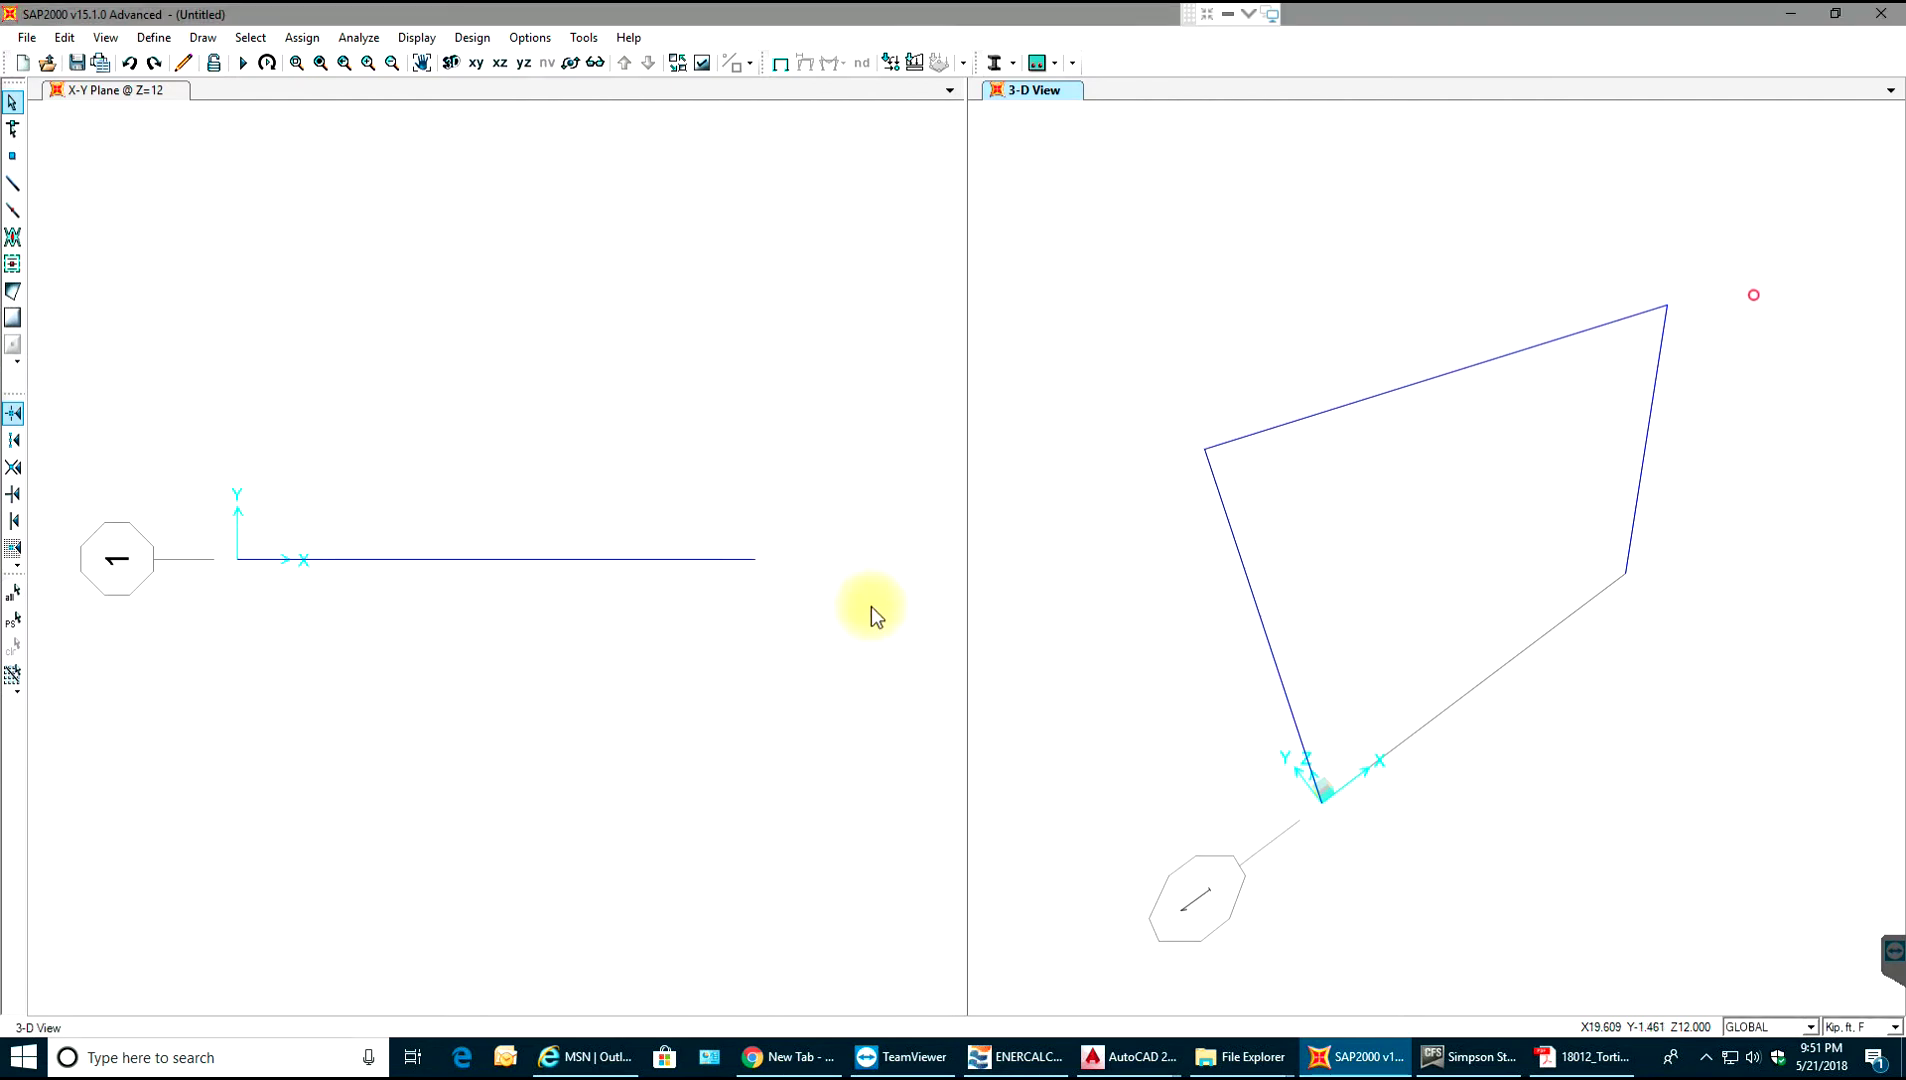
- Select both columns and the beam of the portal frame in the 3D view
drag(1742, 202, 1164, 587)
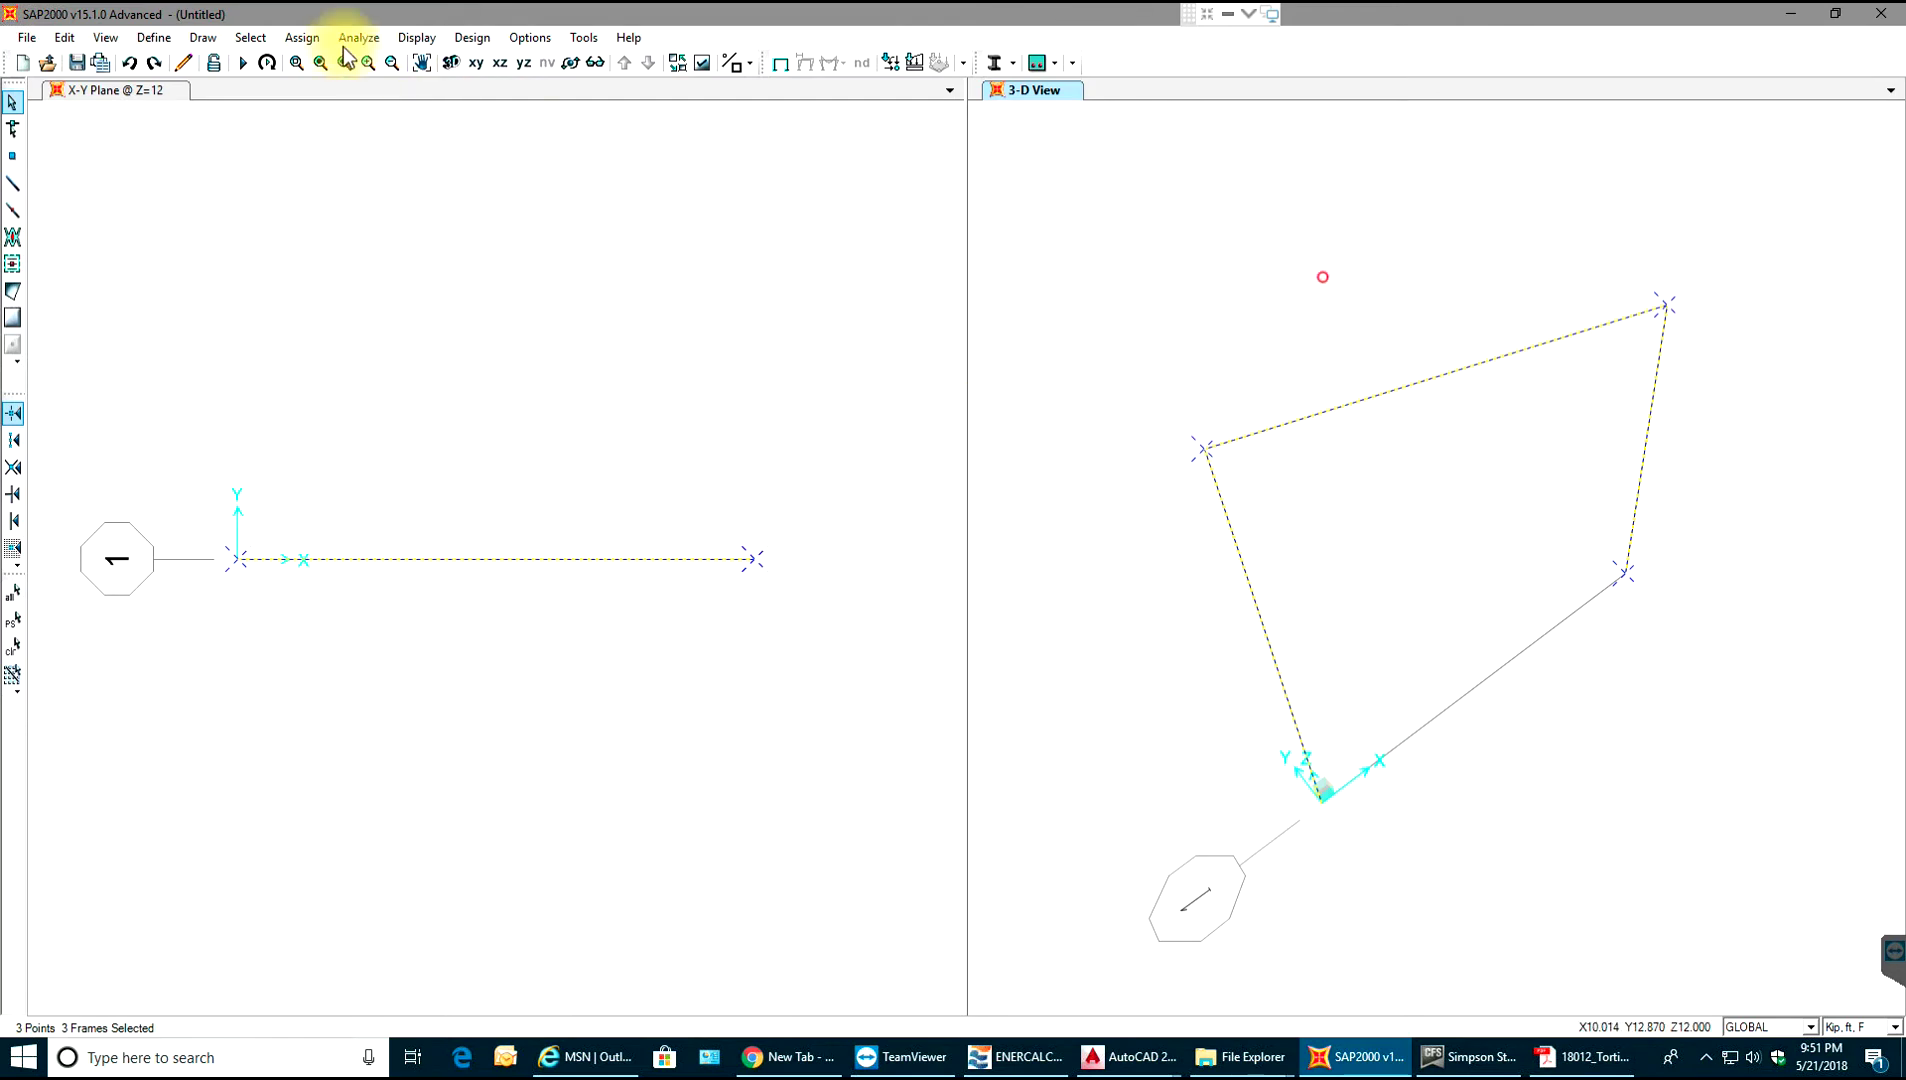
click(301, 37)
mouse_move(466, 98)
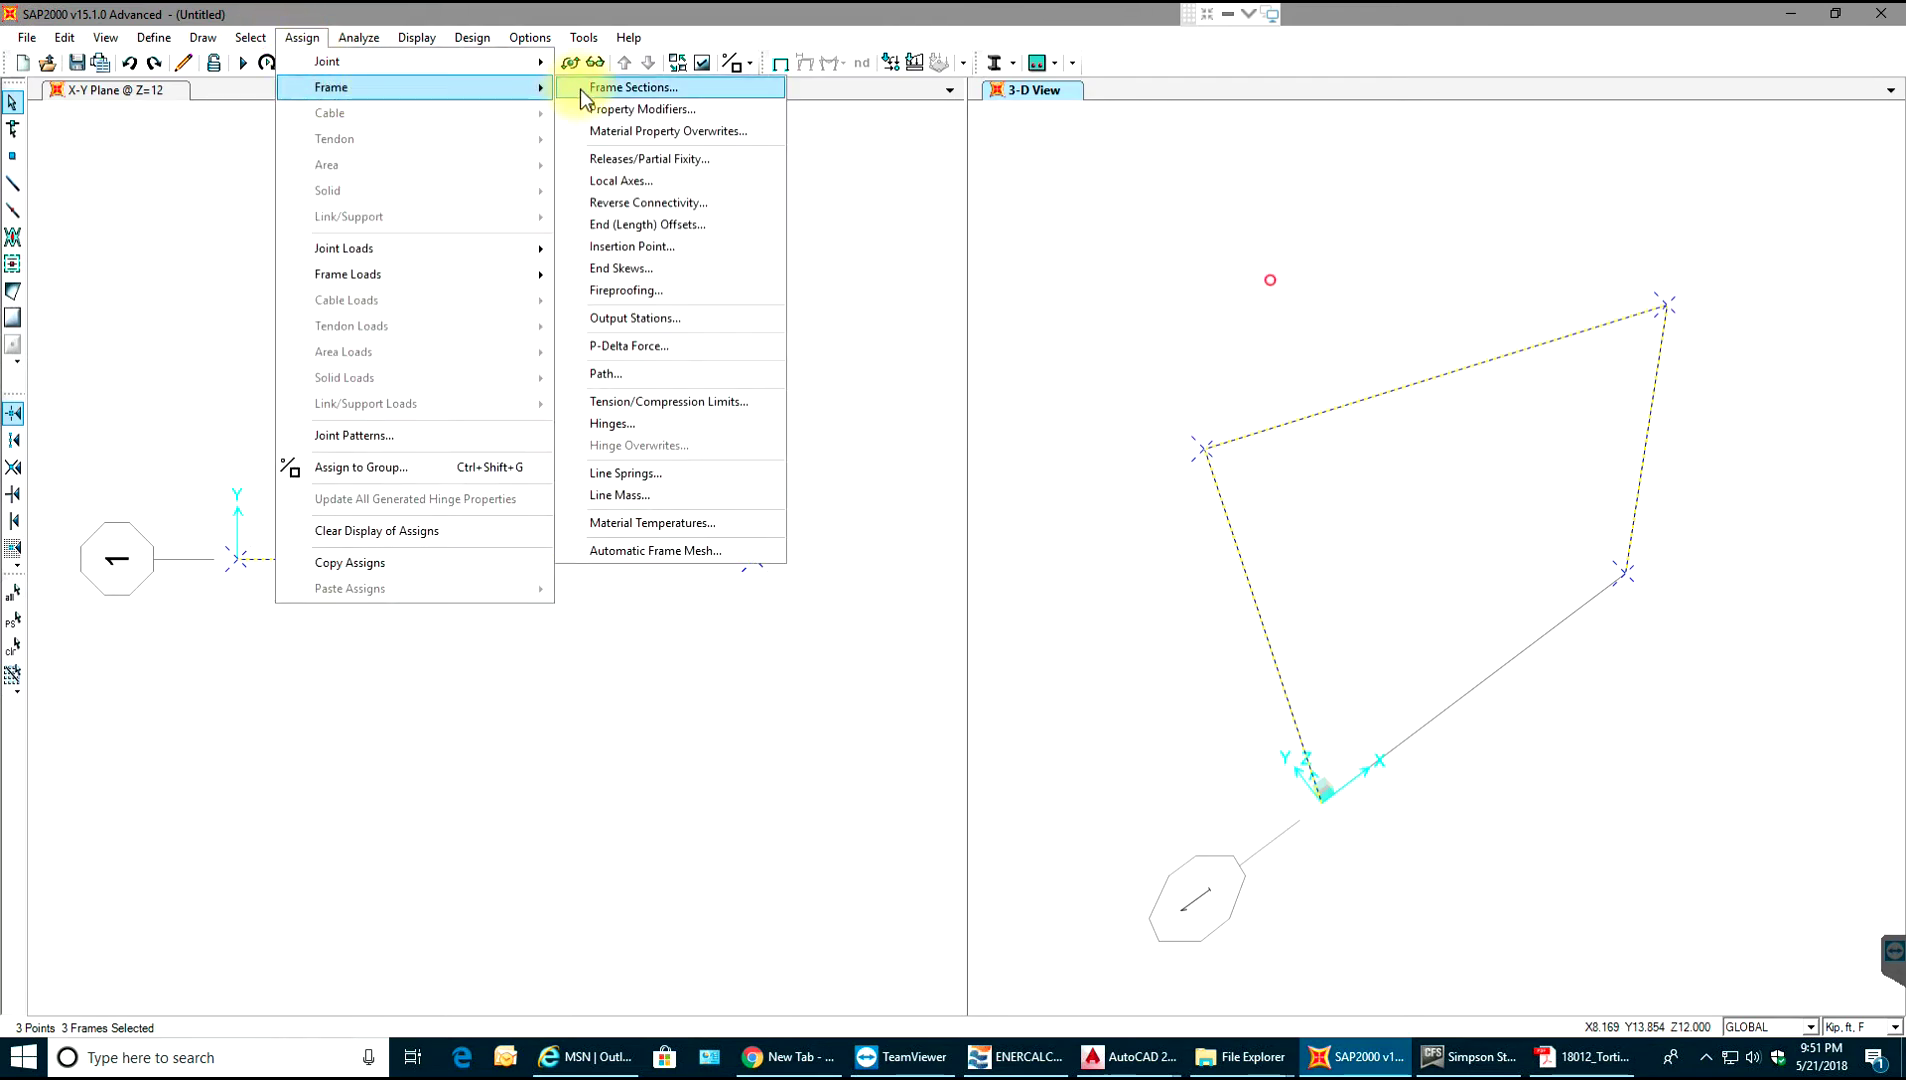
click(301, 37)
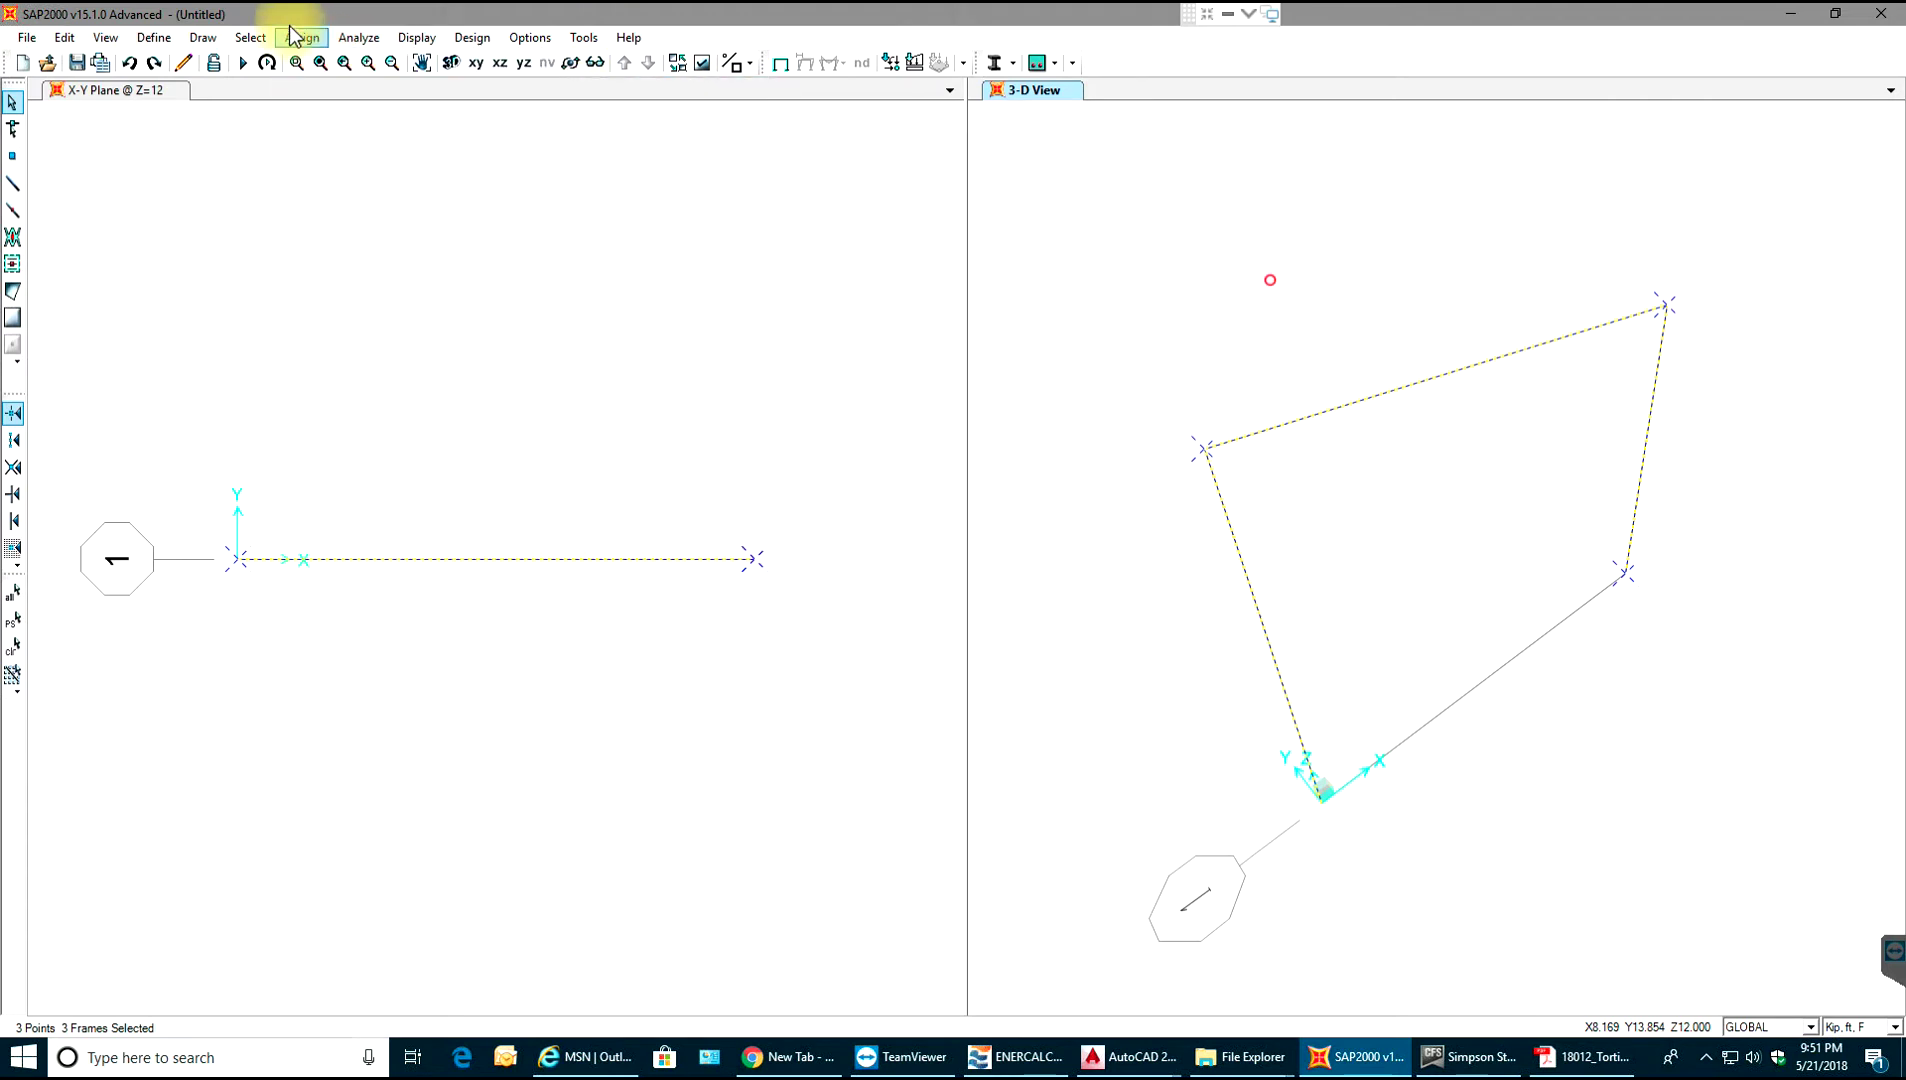
- Review the definition of the REC frame section and change its material to 5000Psi
click(154, 38)
click(155, 40)
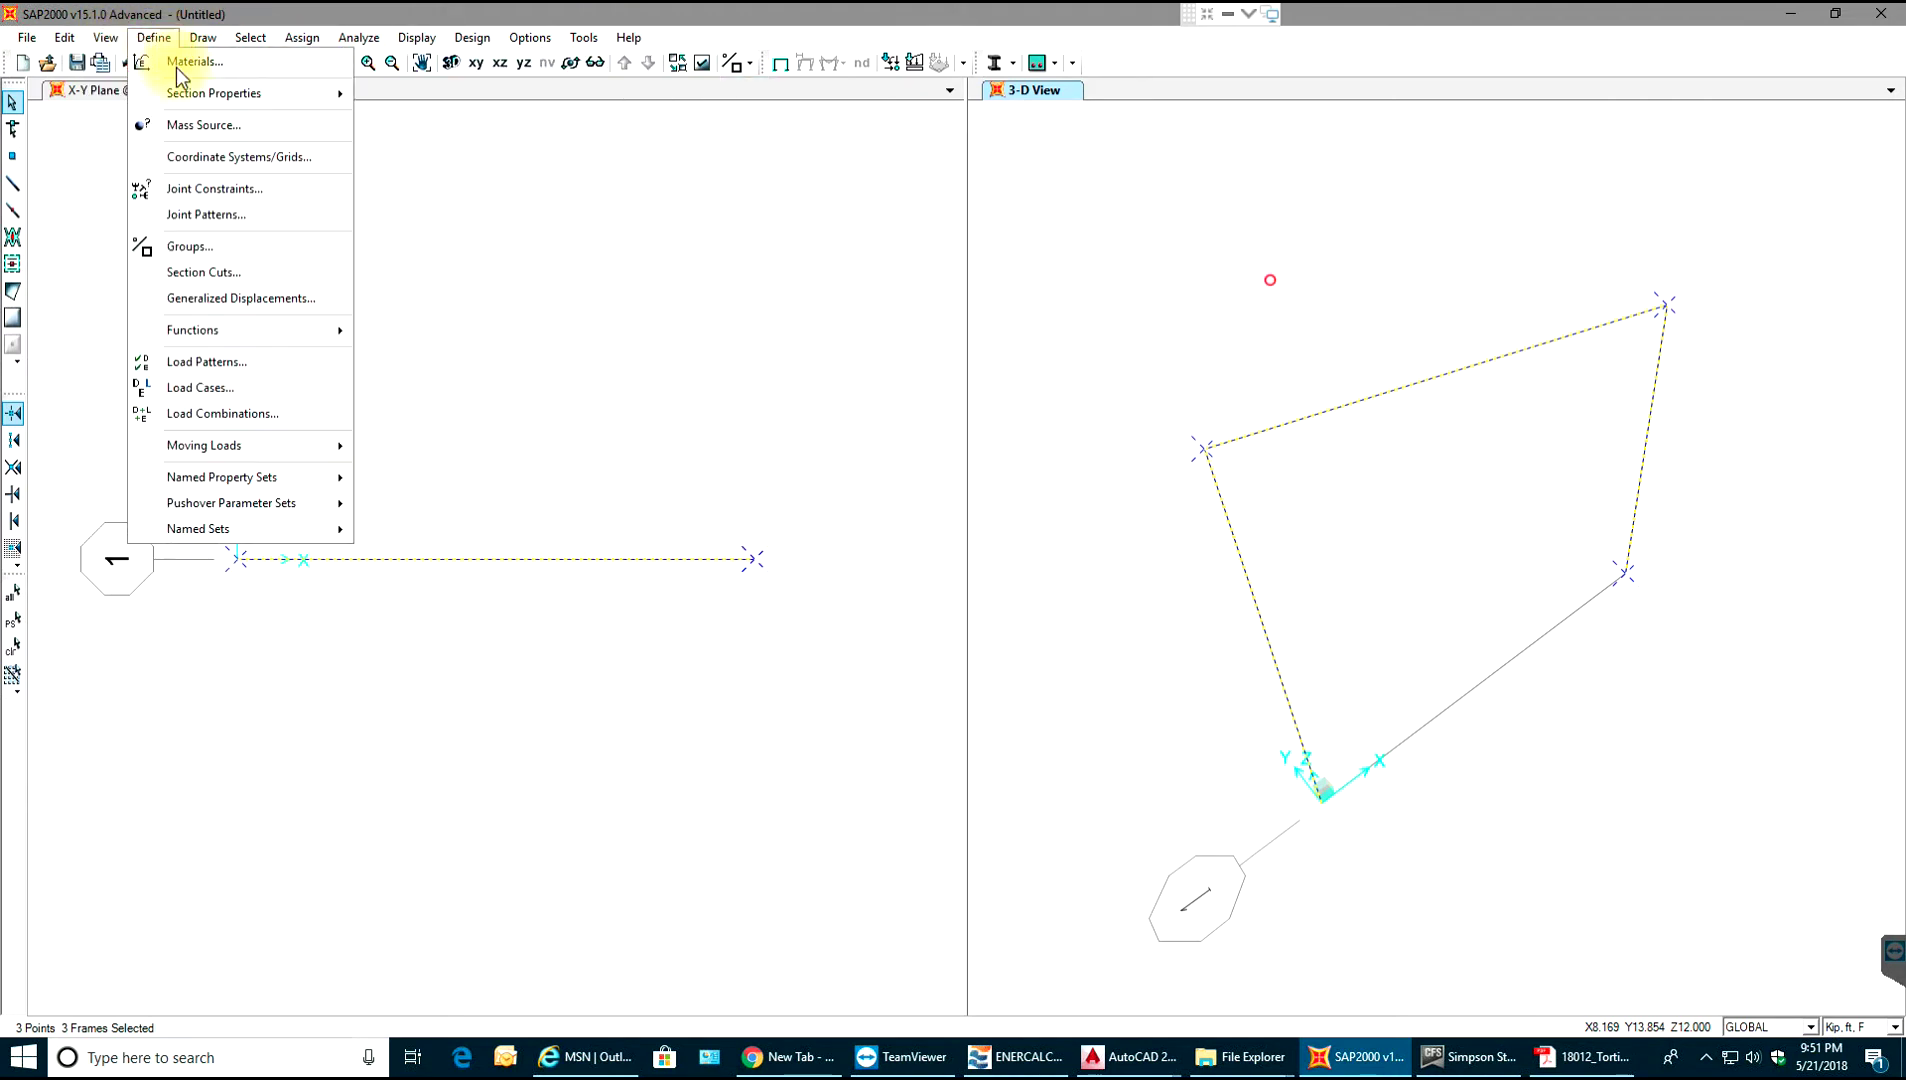
mouse_move(300, 97)
click(430, 95)
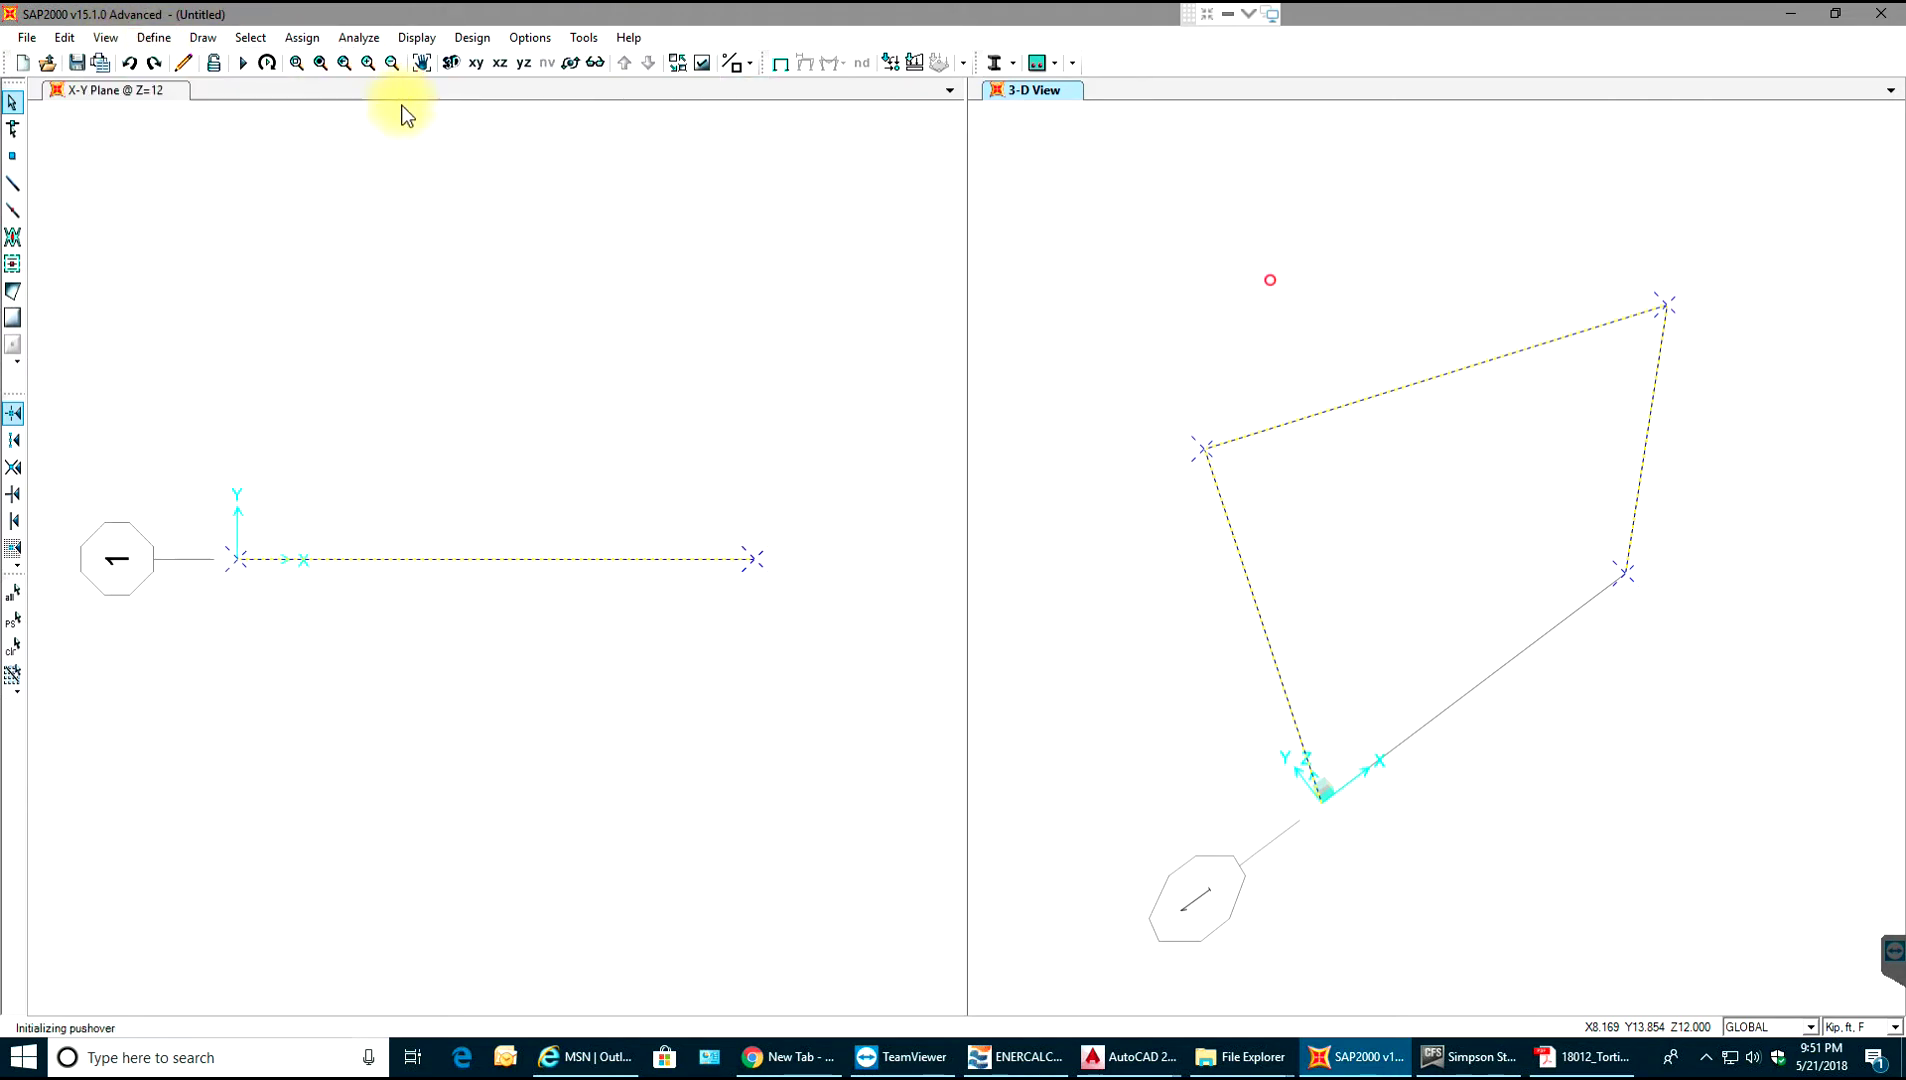
click(855, 430)
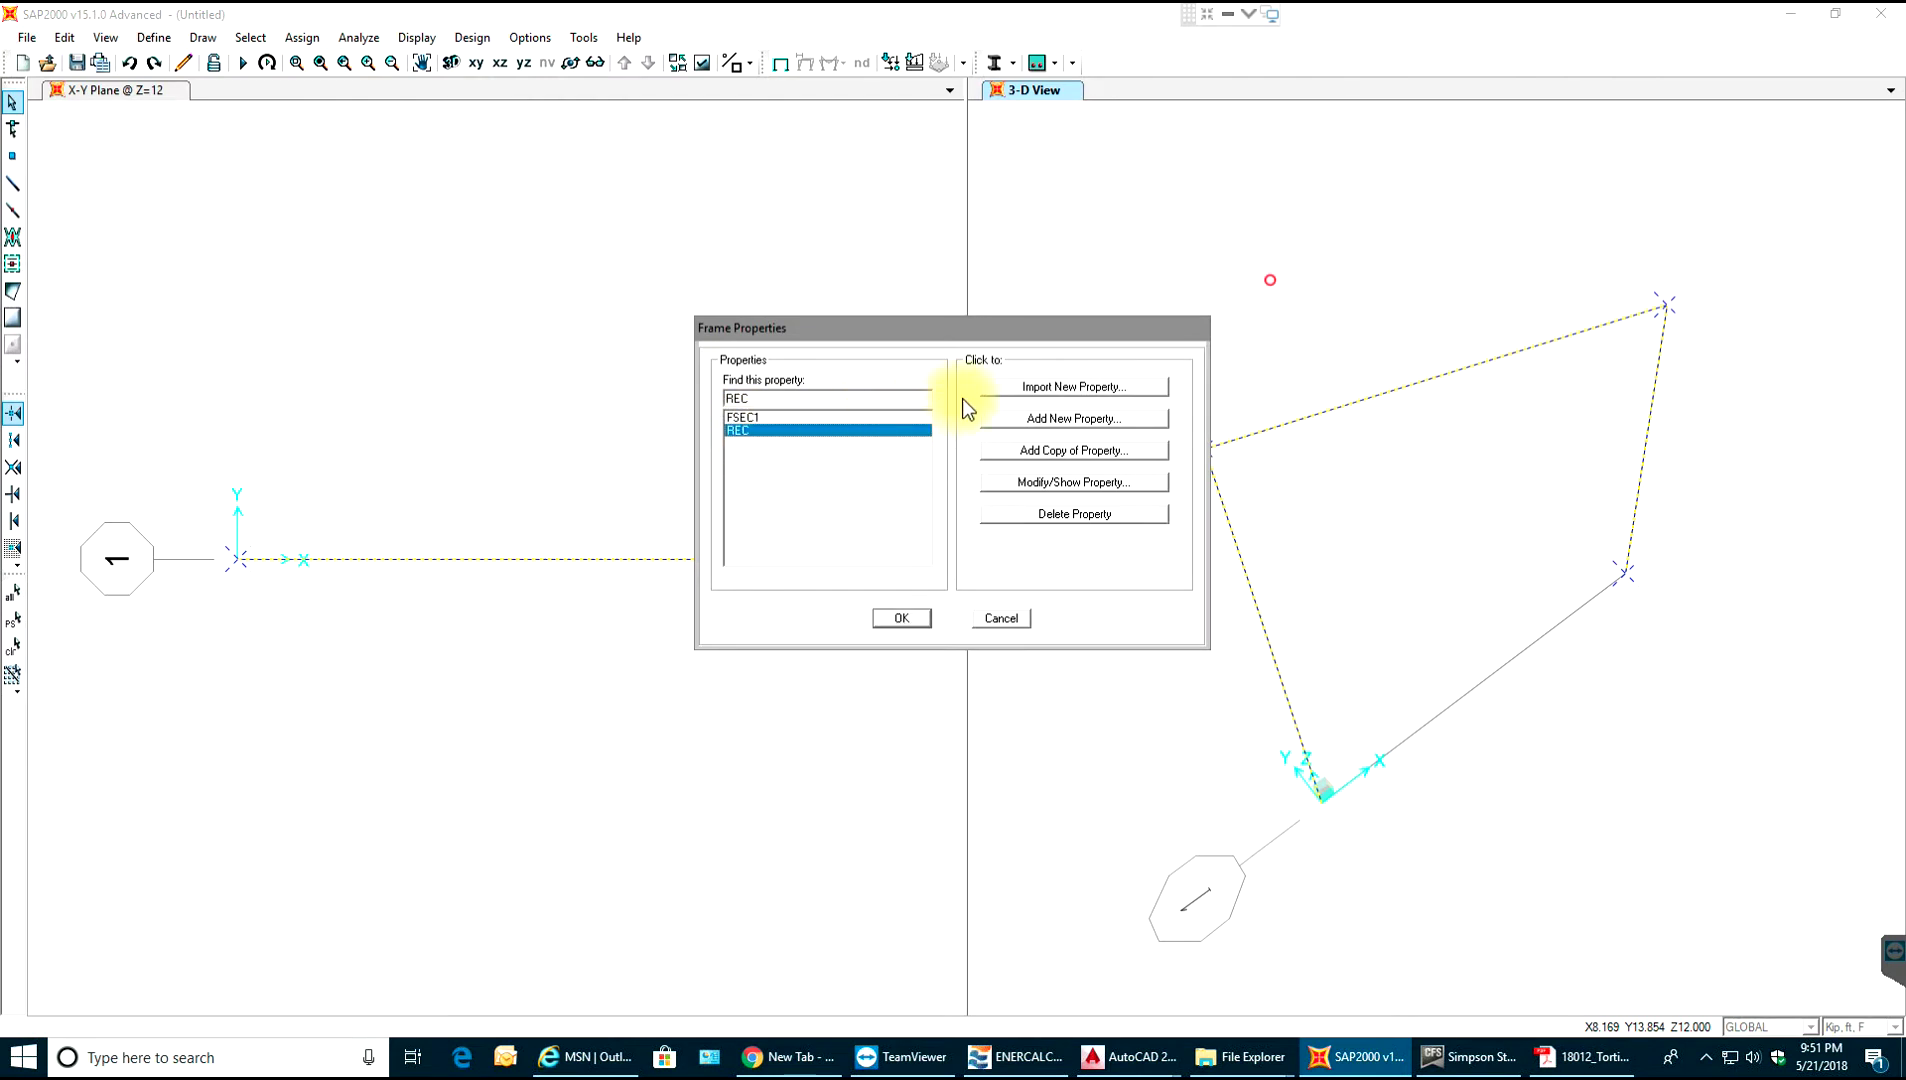
click(1035, 485)
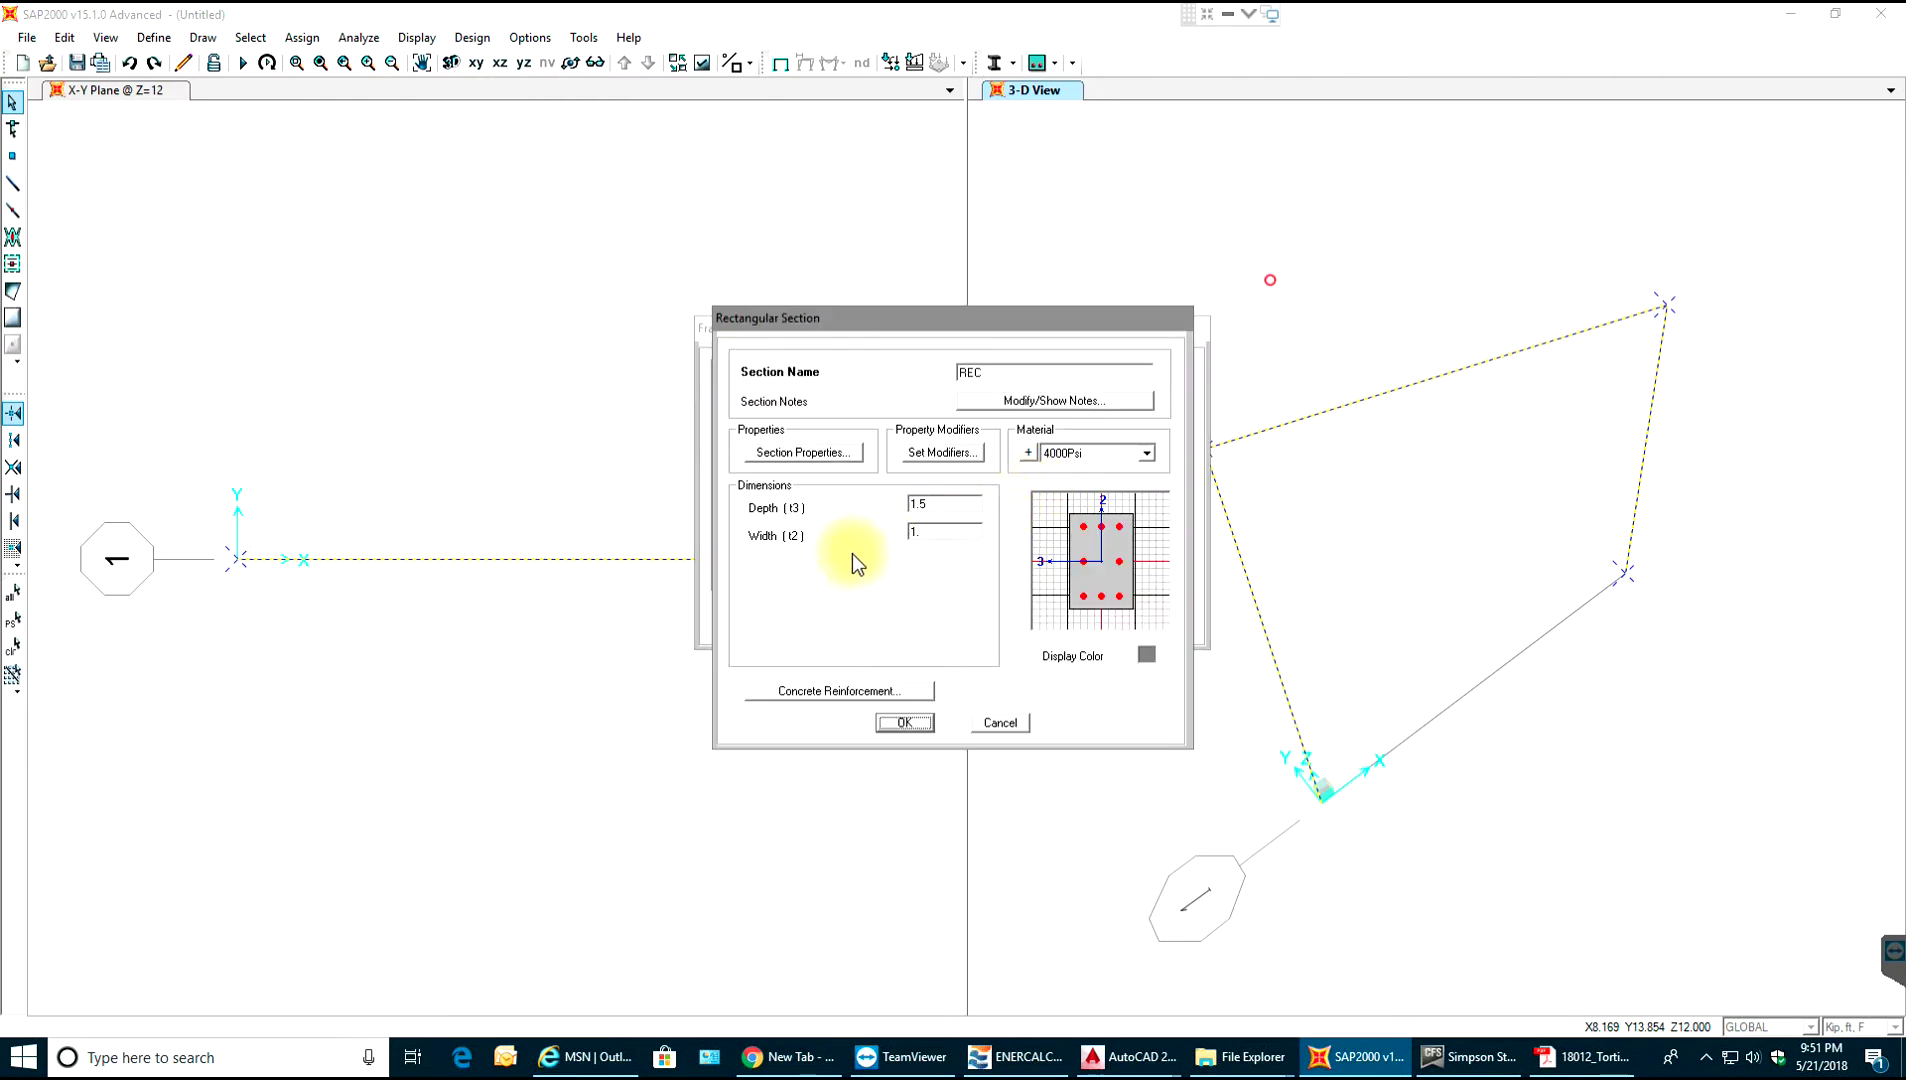
click(1019, 718)
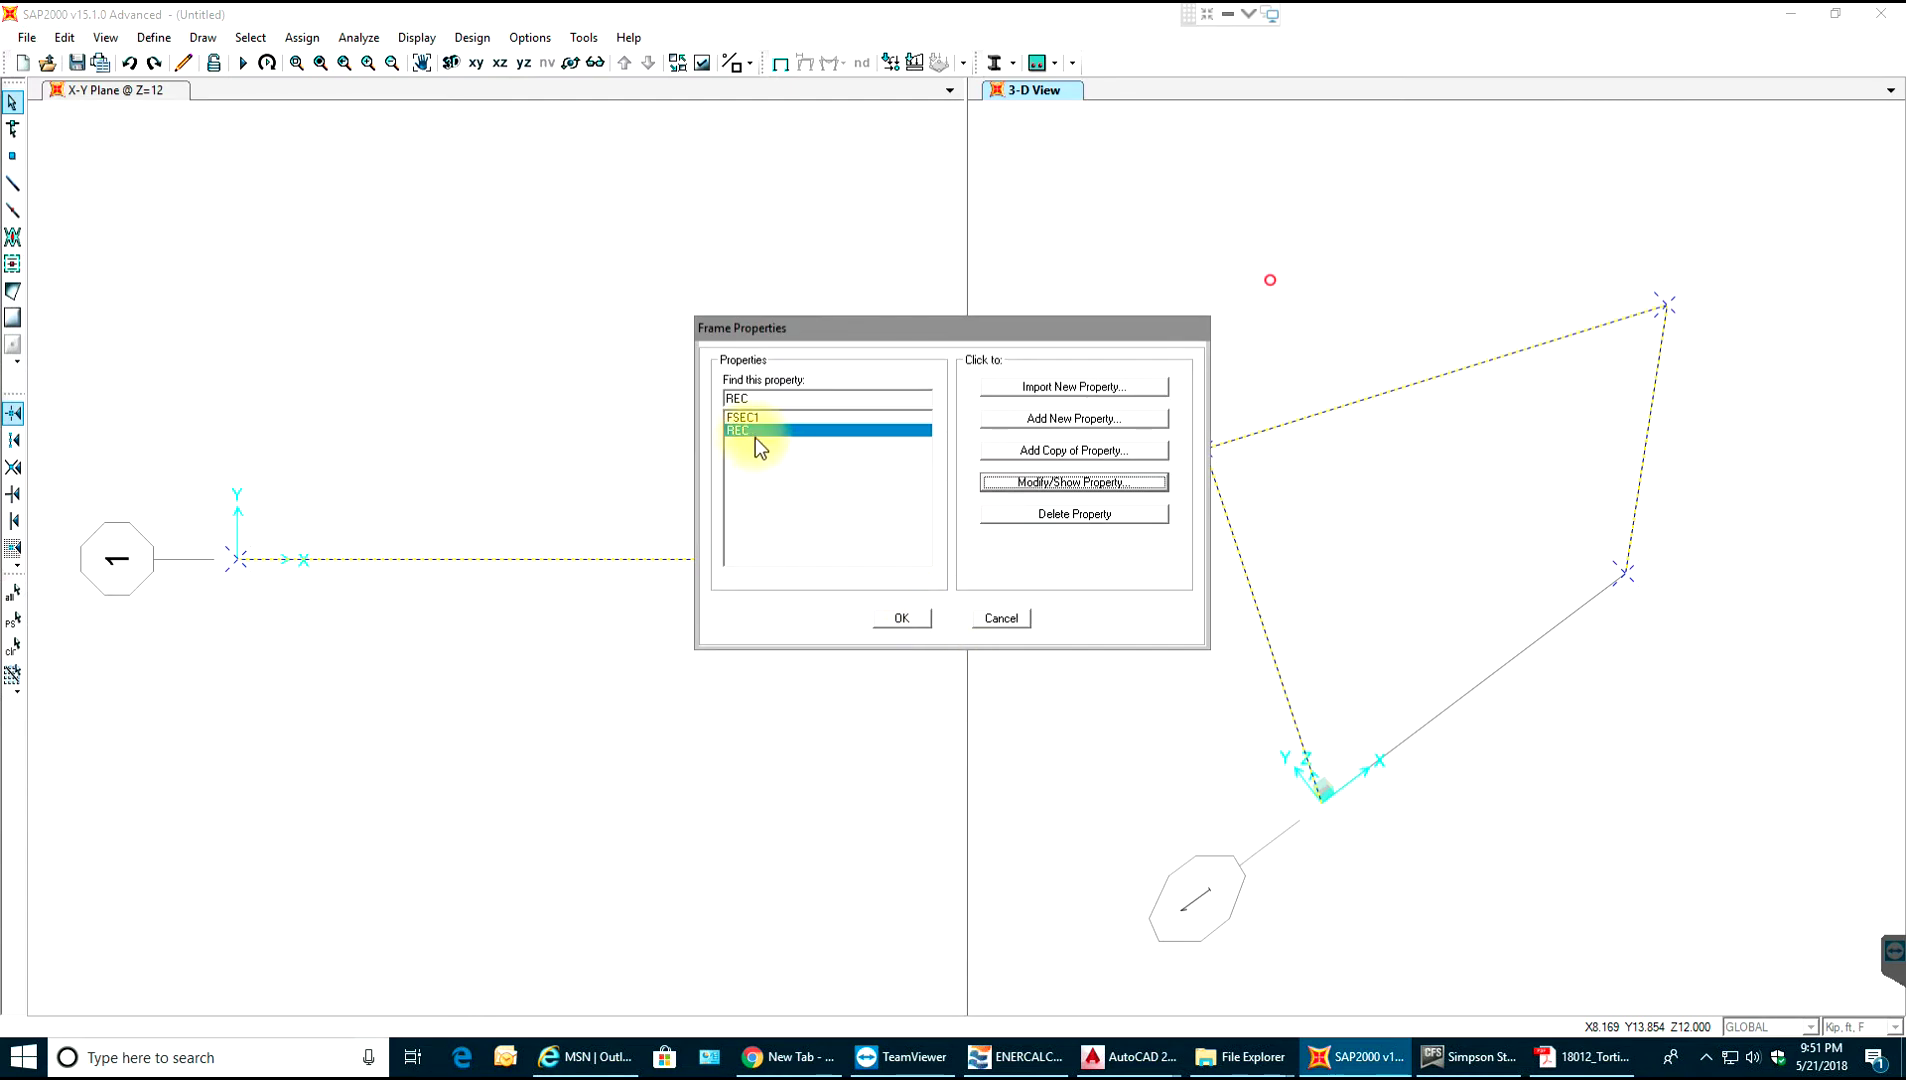
click(1024, 484)
click(1076, 453)
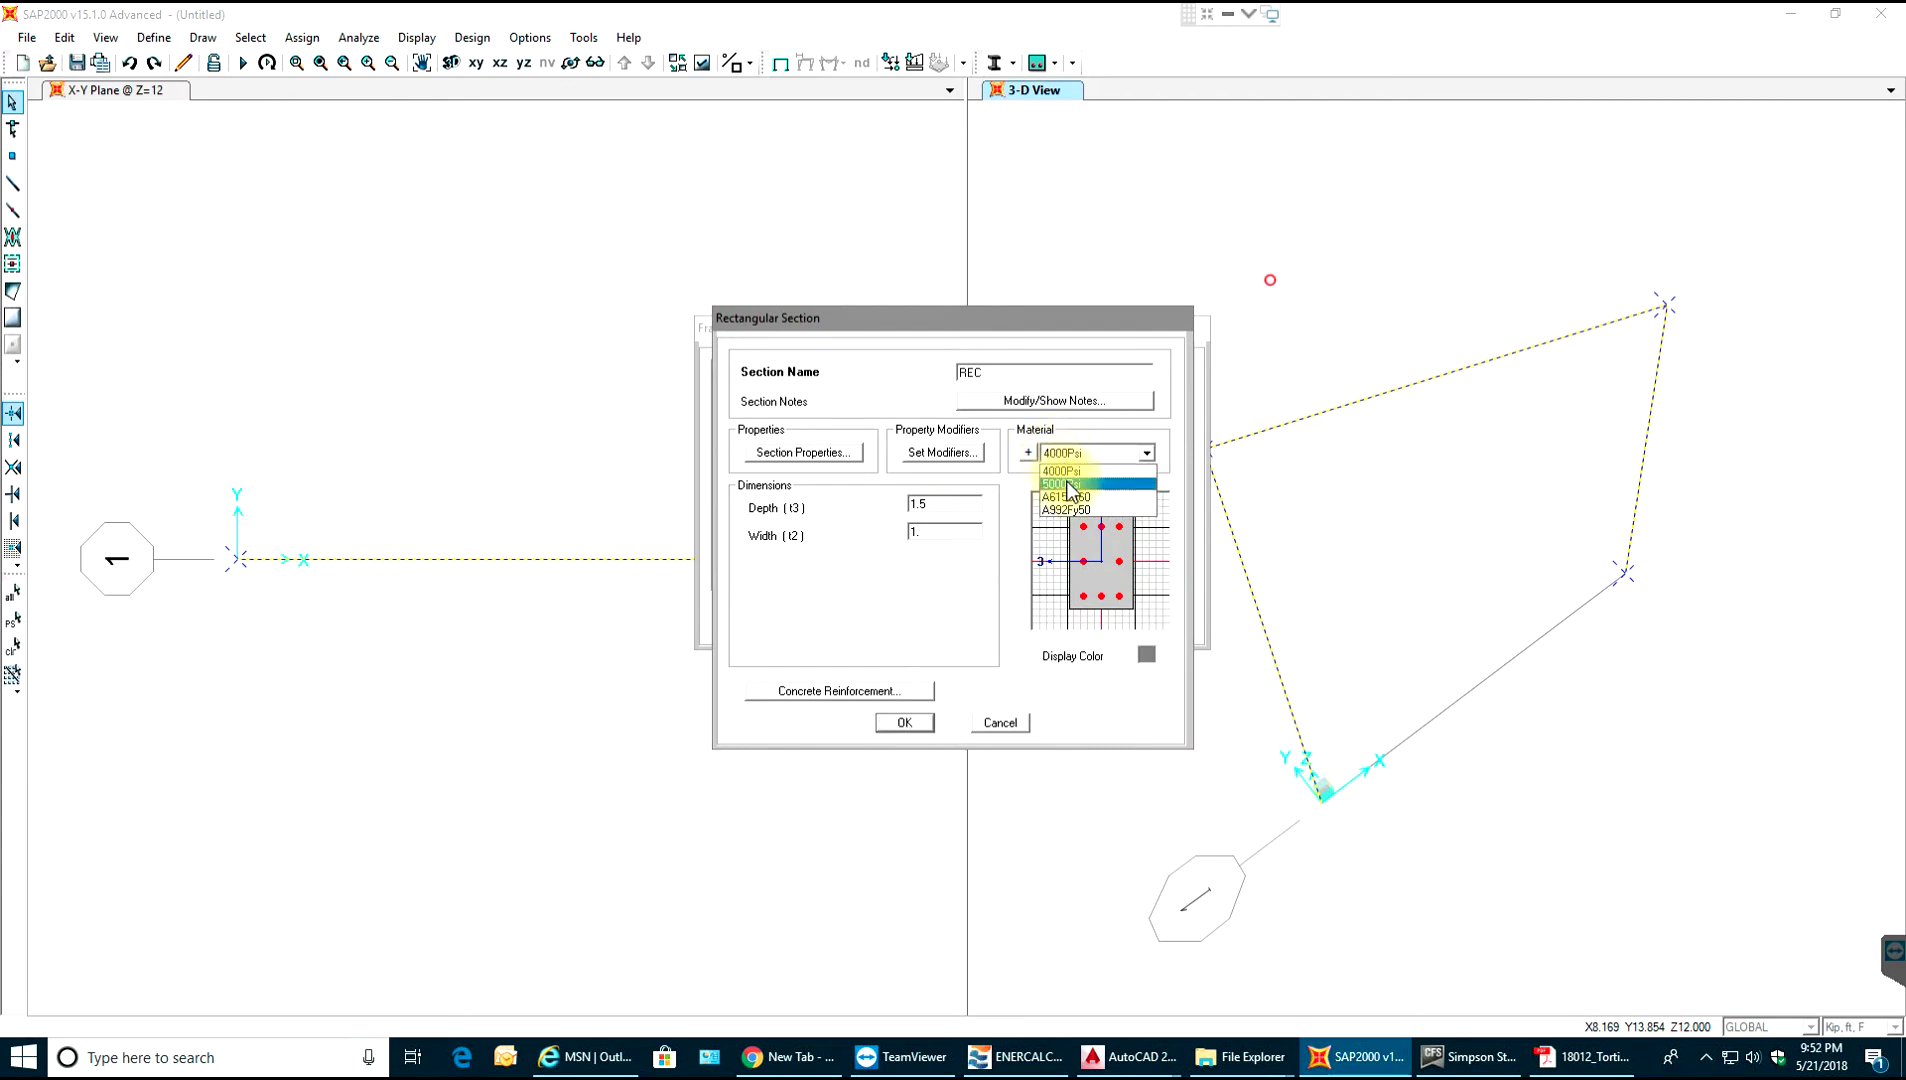
click(1068, 485)
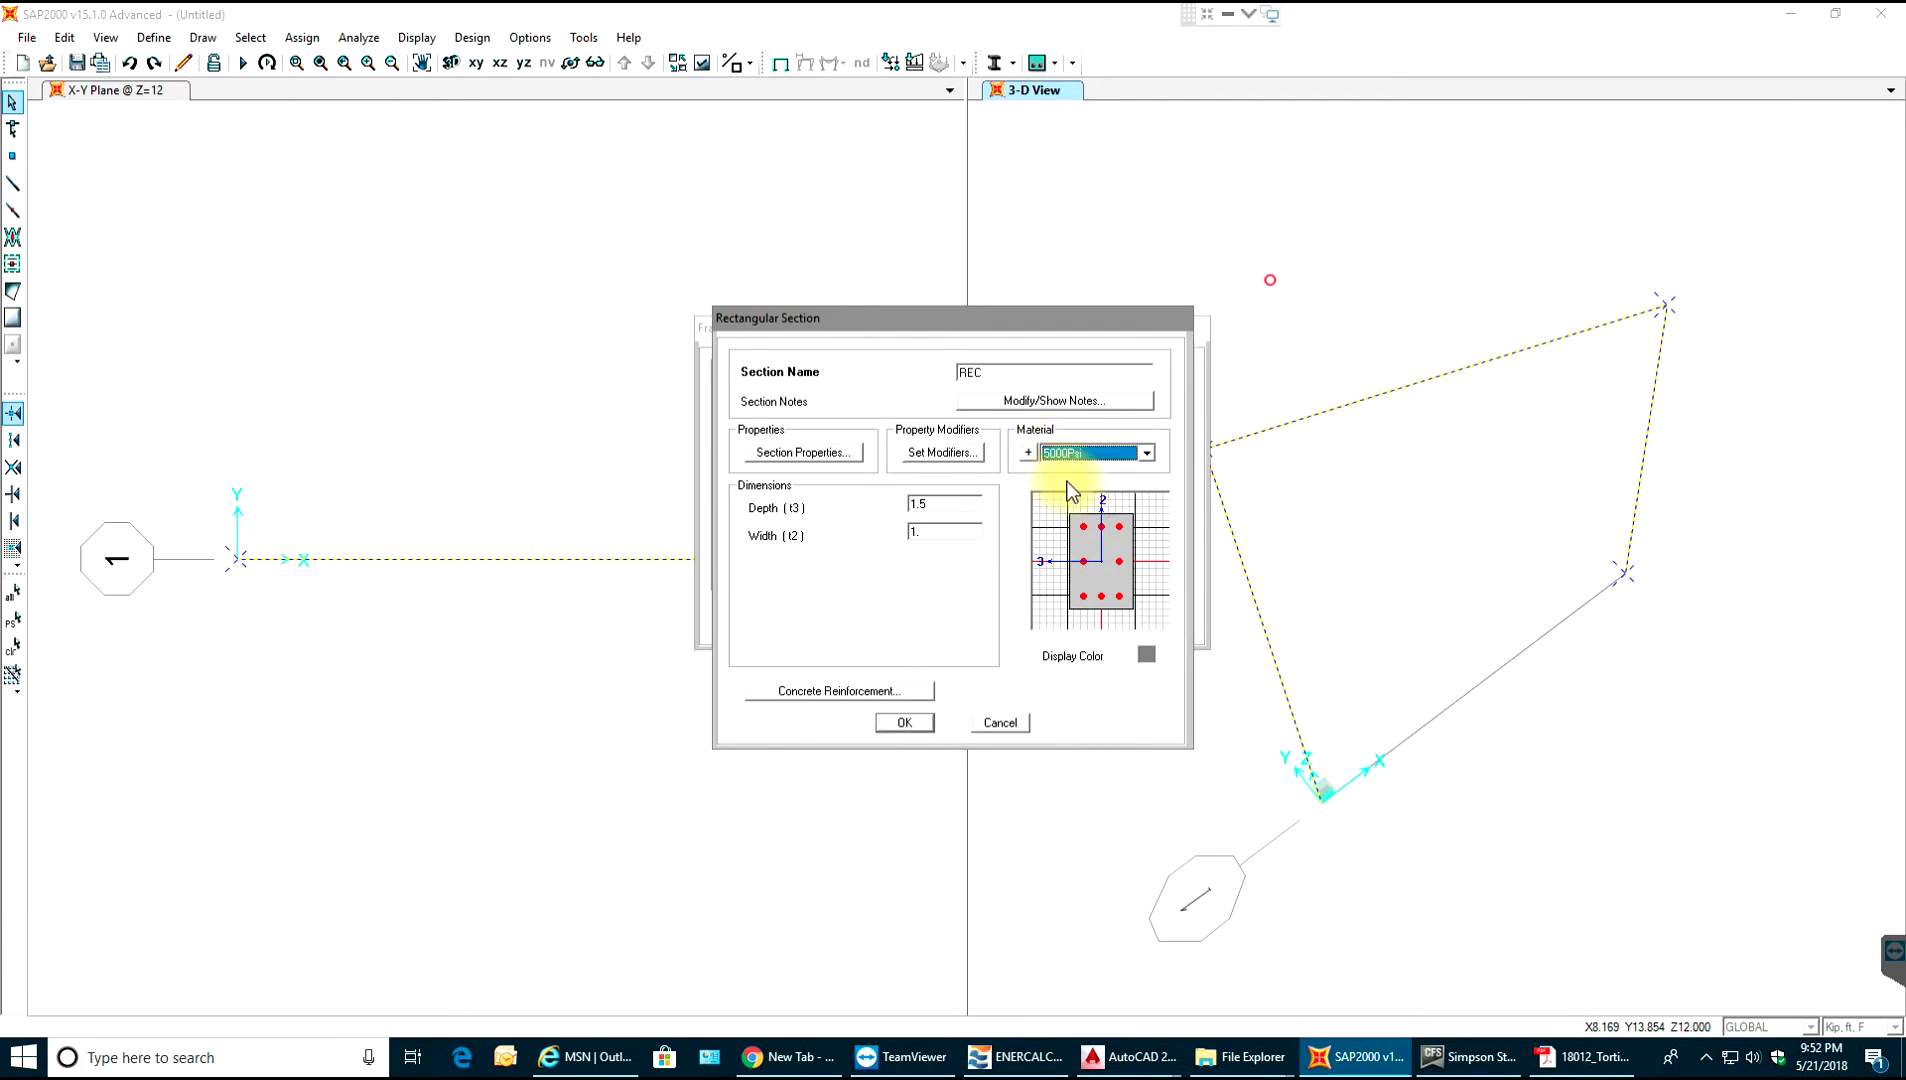
click(884, 723)
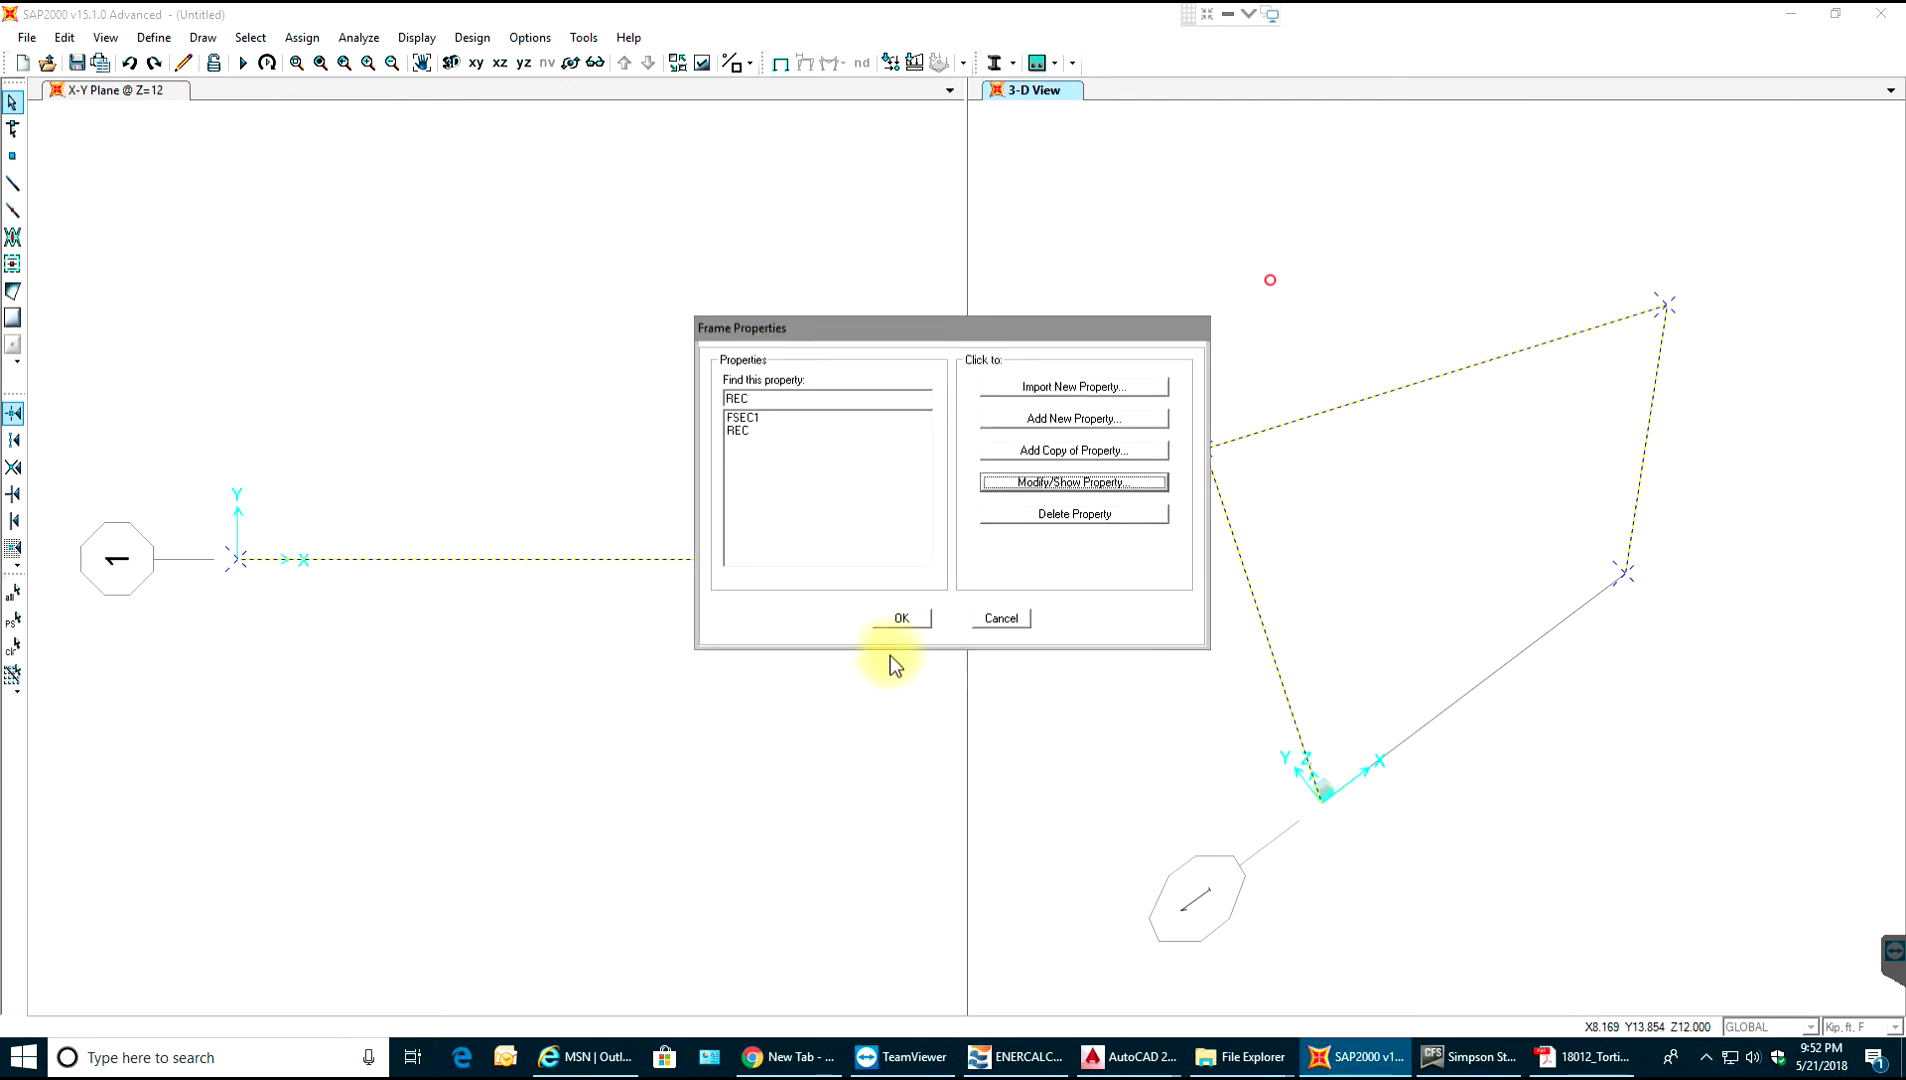
click(899, 620)
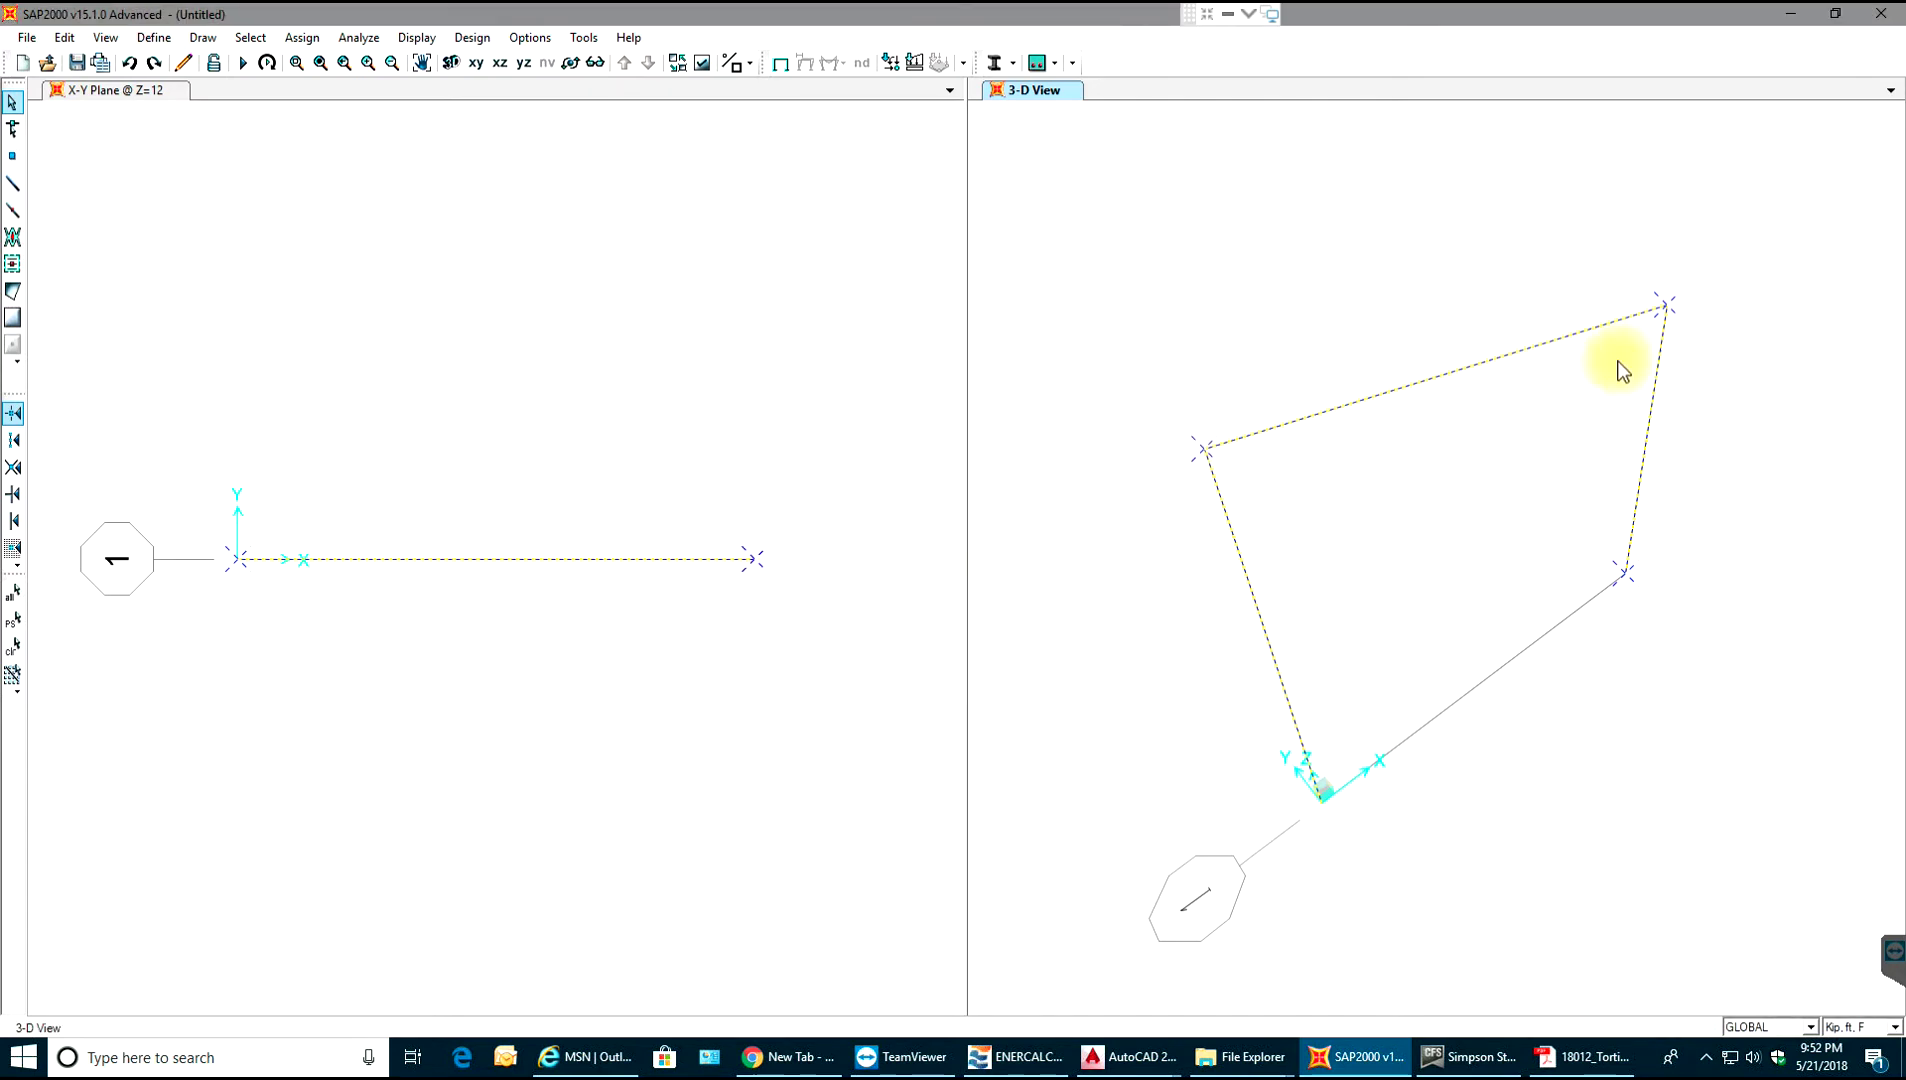
- Assign the REC frame section to the selected columns and beam
click(323, 41)
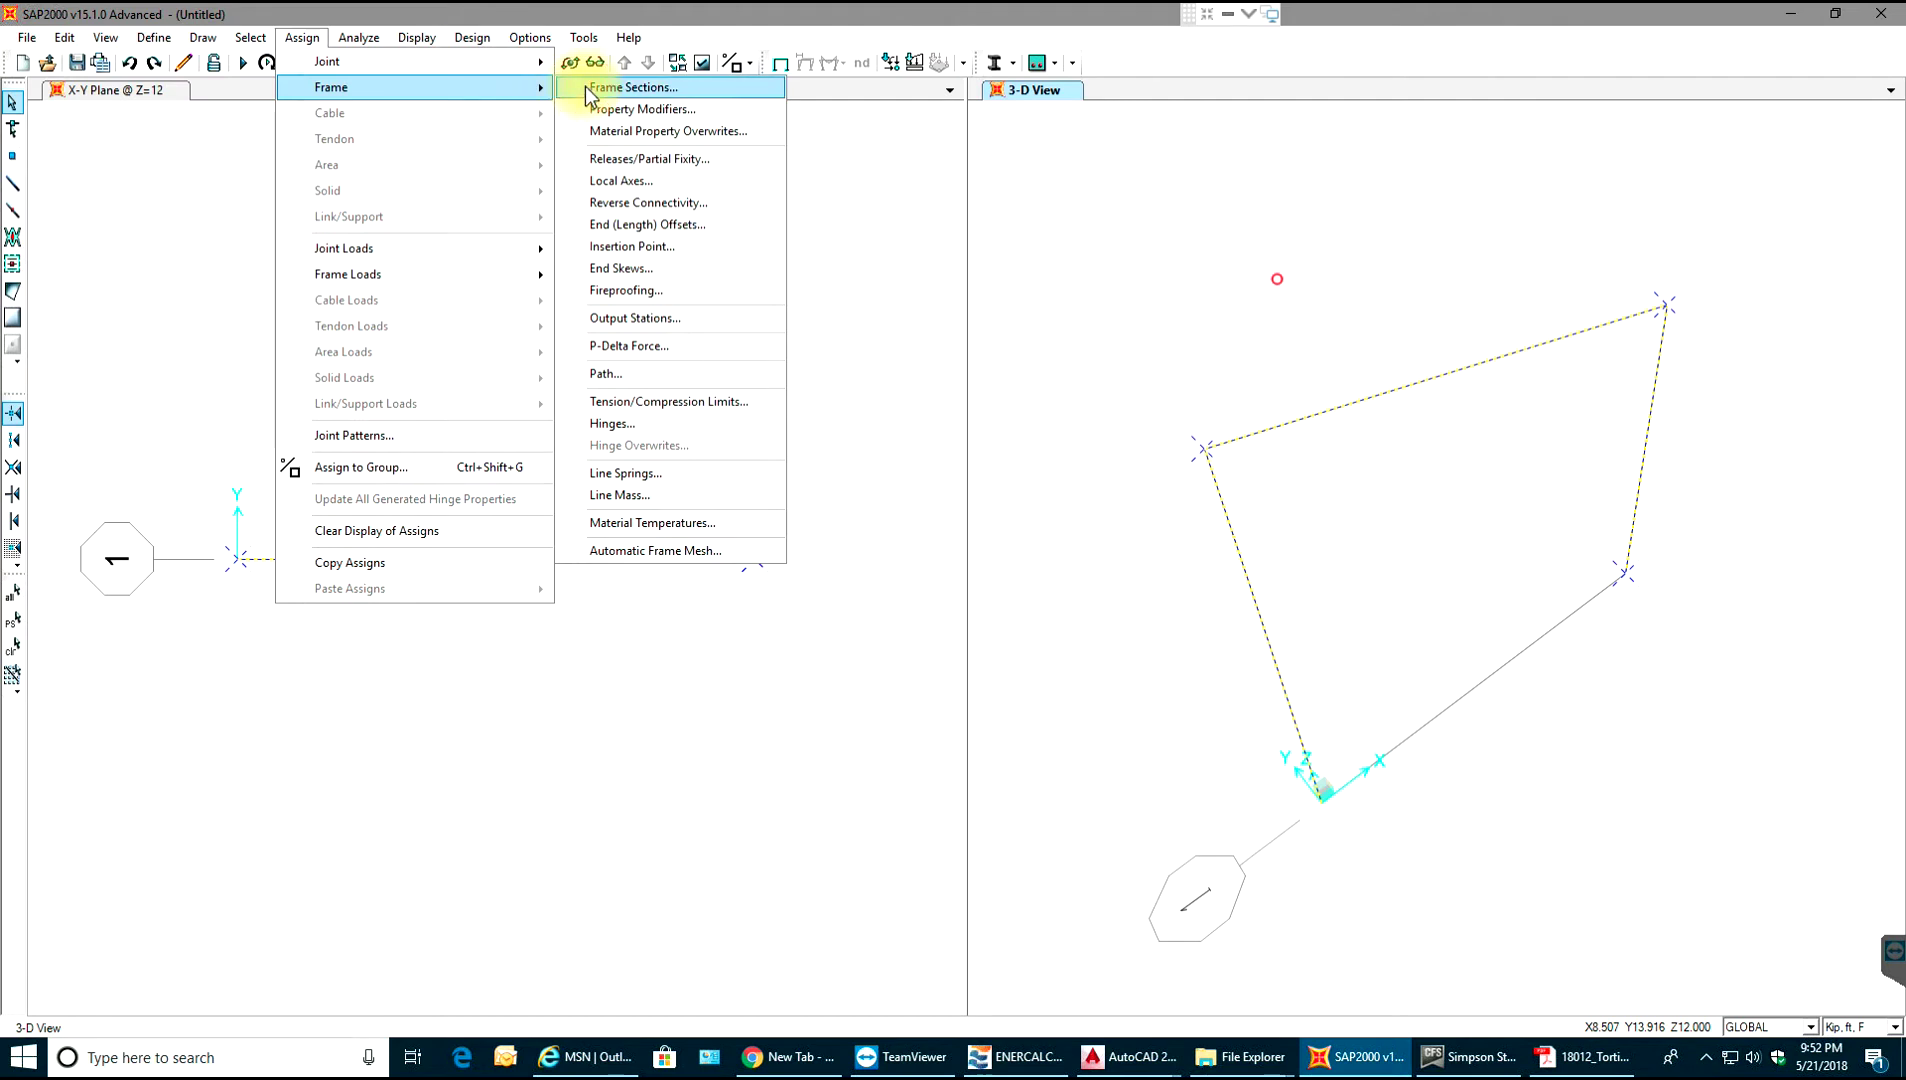
click(598, 87)
click(756, 430)
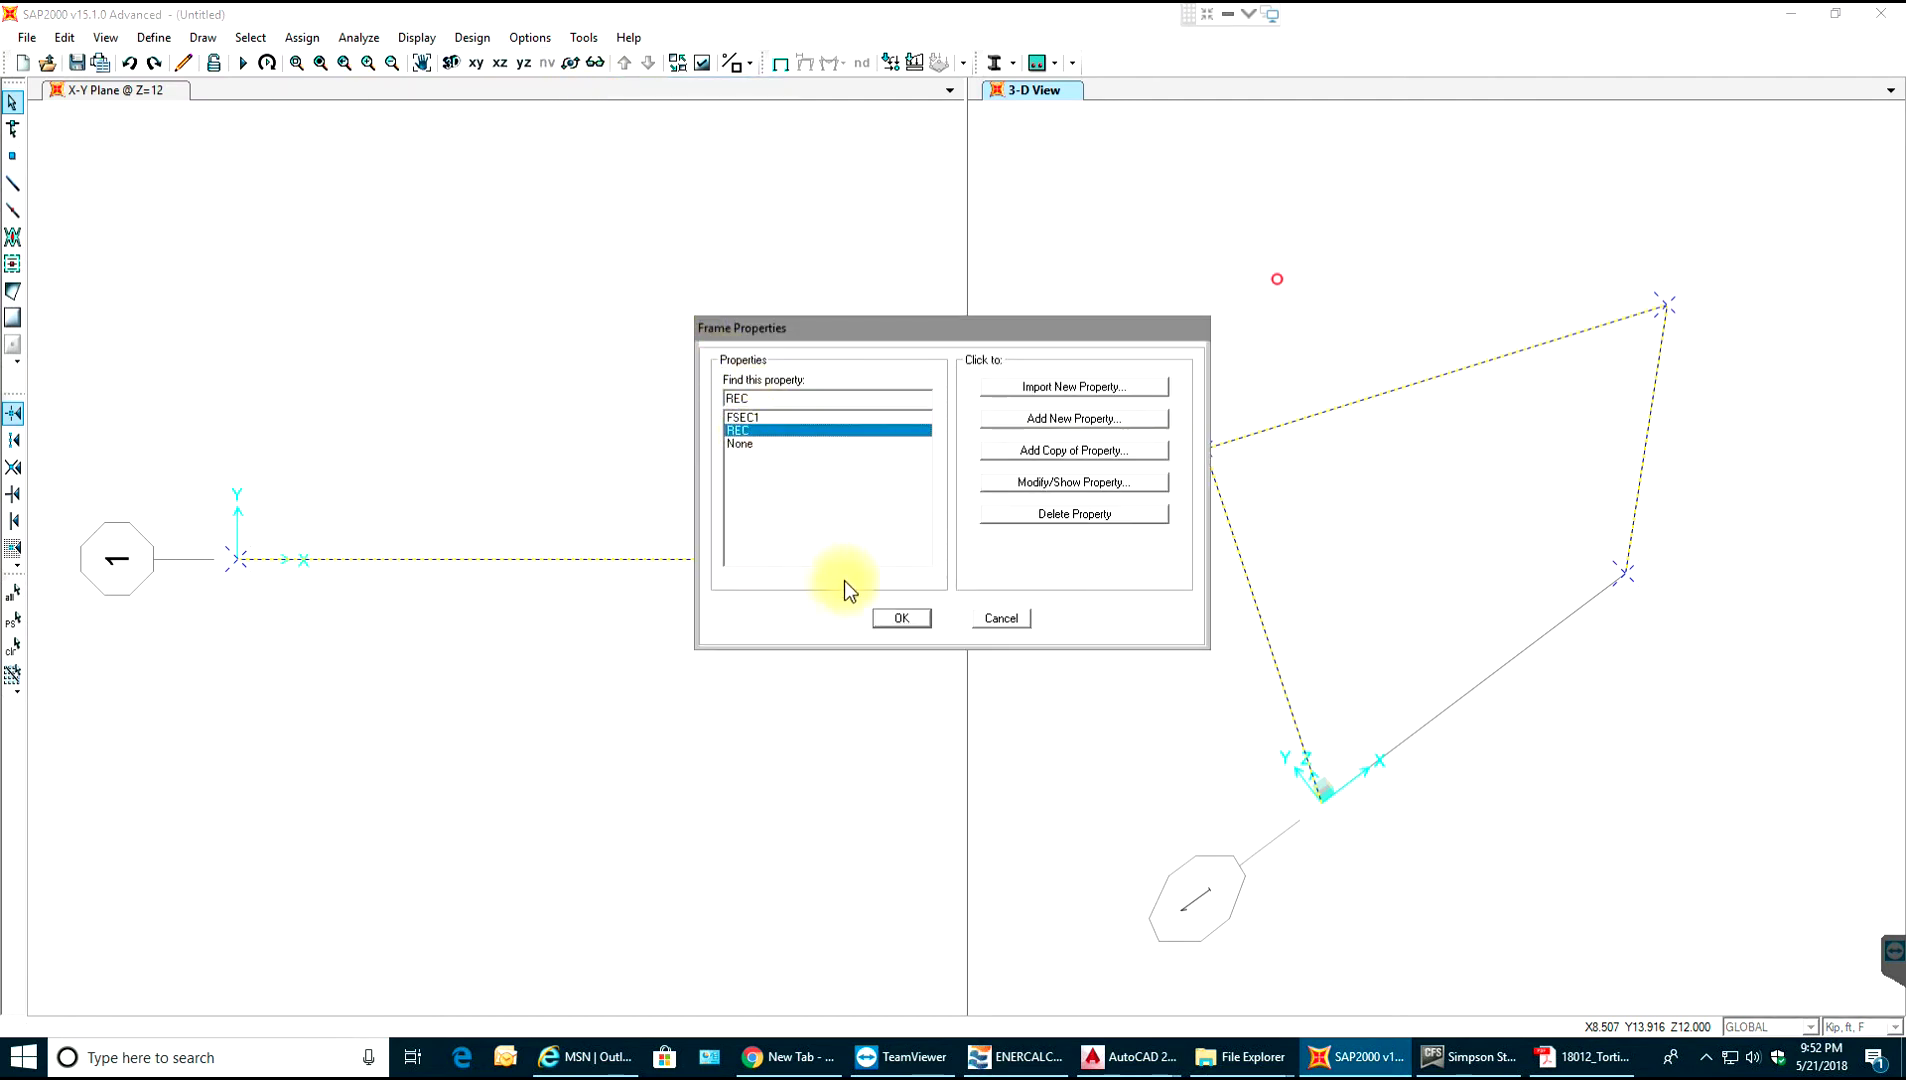
click(890, 616)
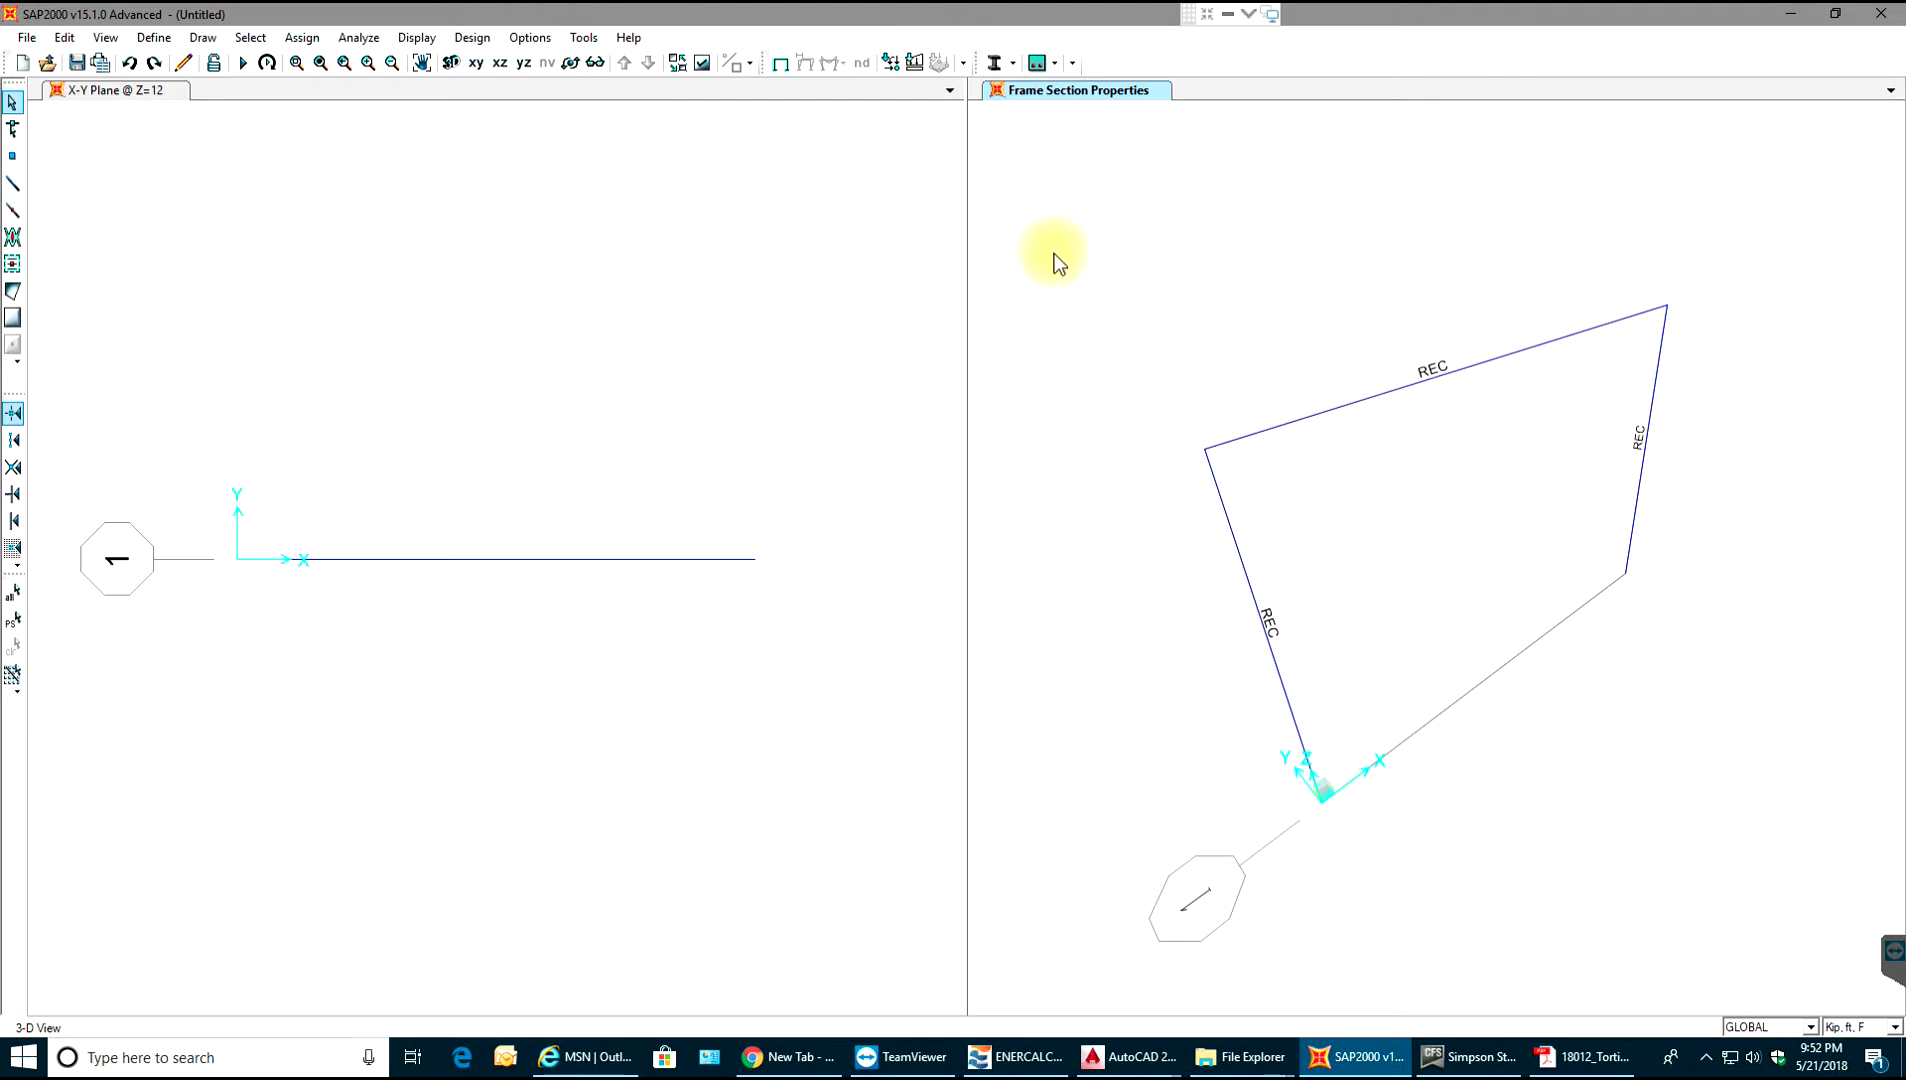
- Display the frame members as extruded shapes in the 3D view, examine the beam and columns from several angles, and restore the line display
click(705, 63)
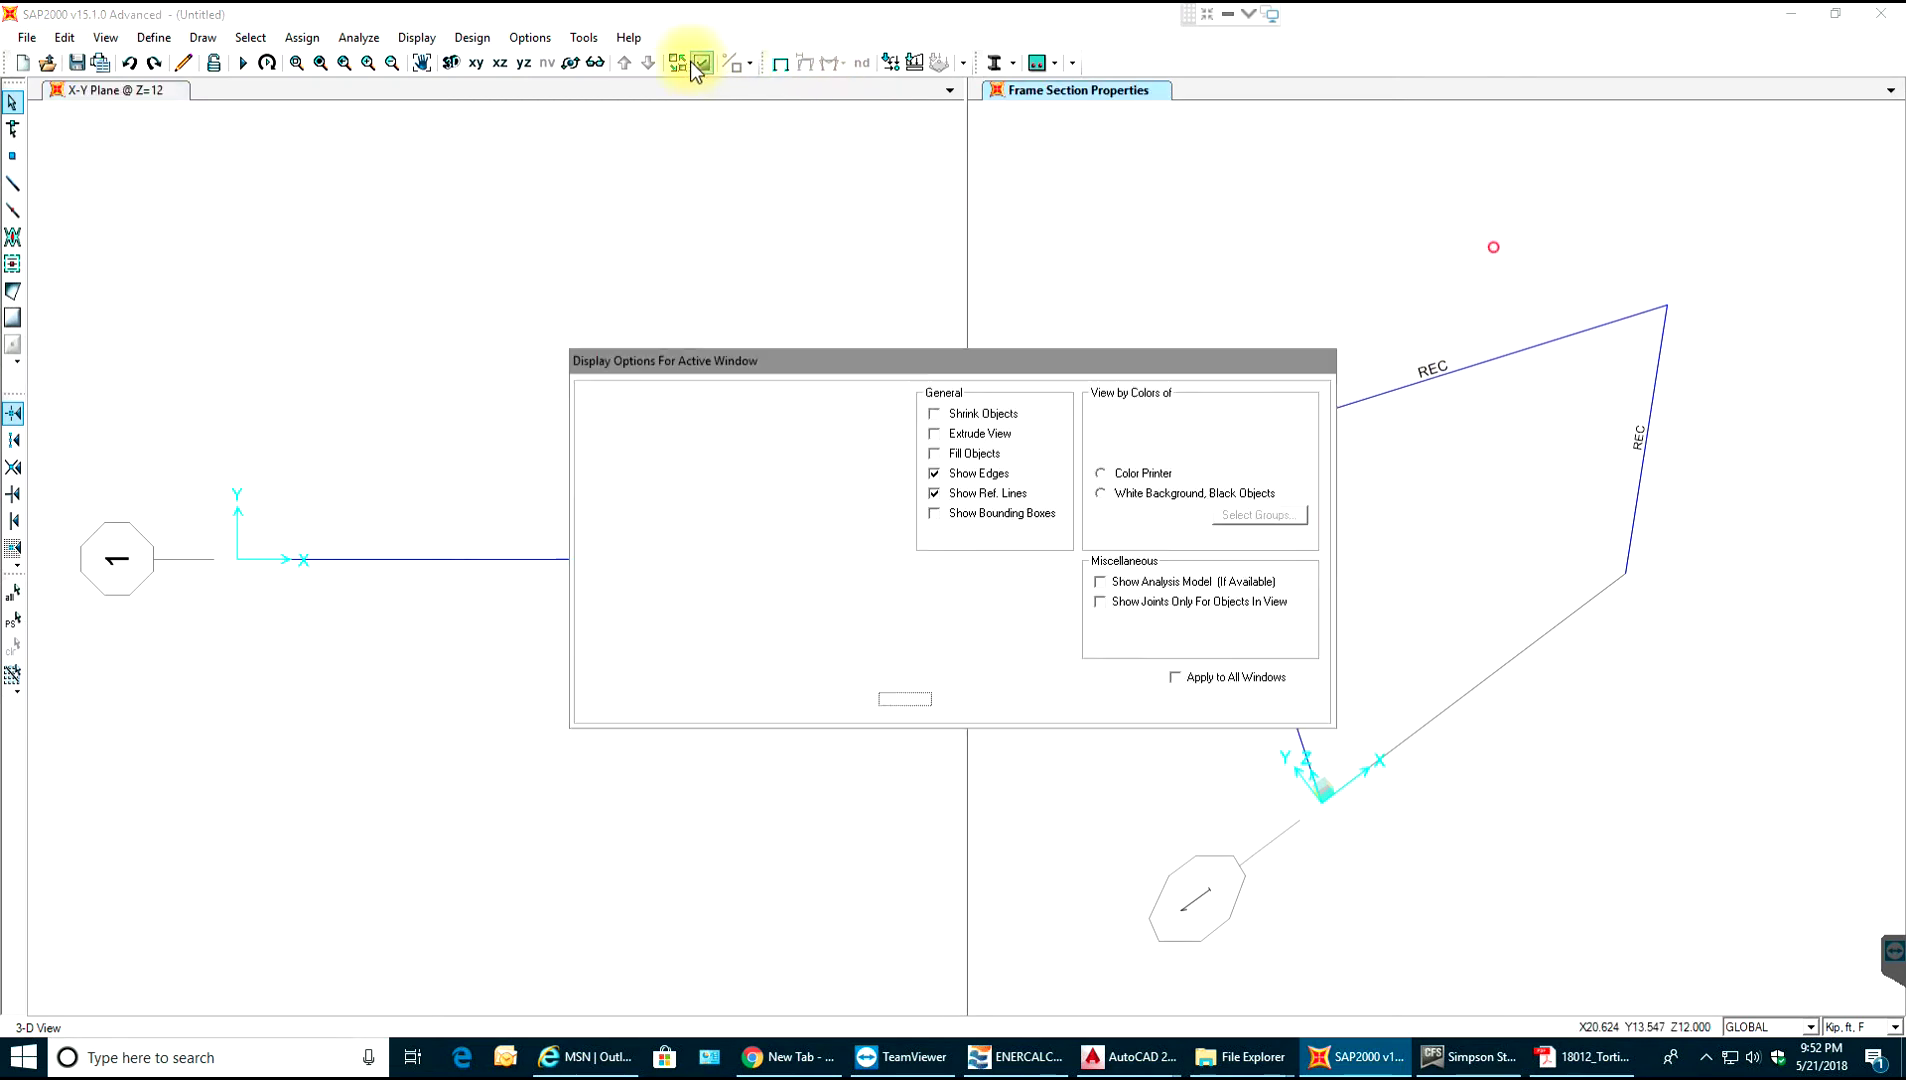
click(934, 433)
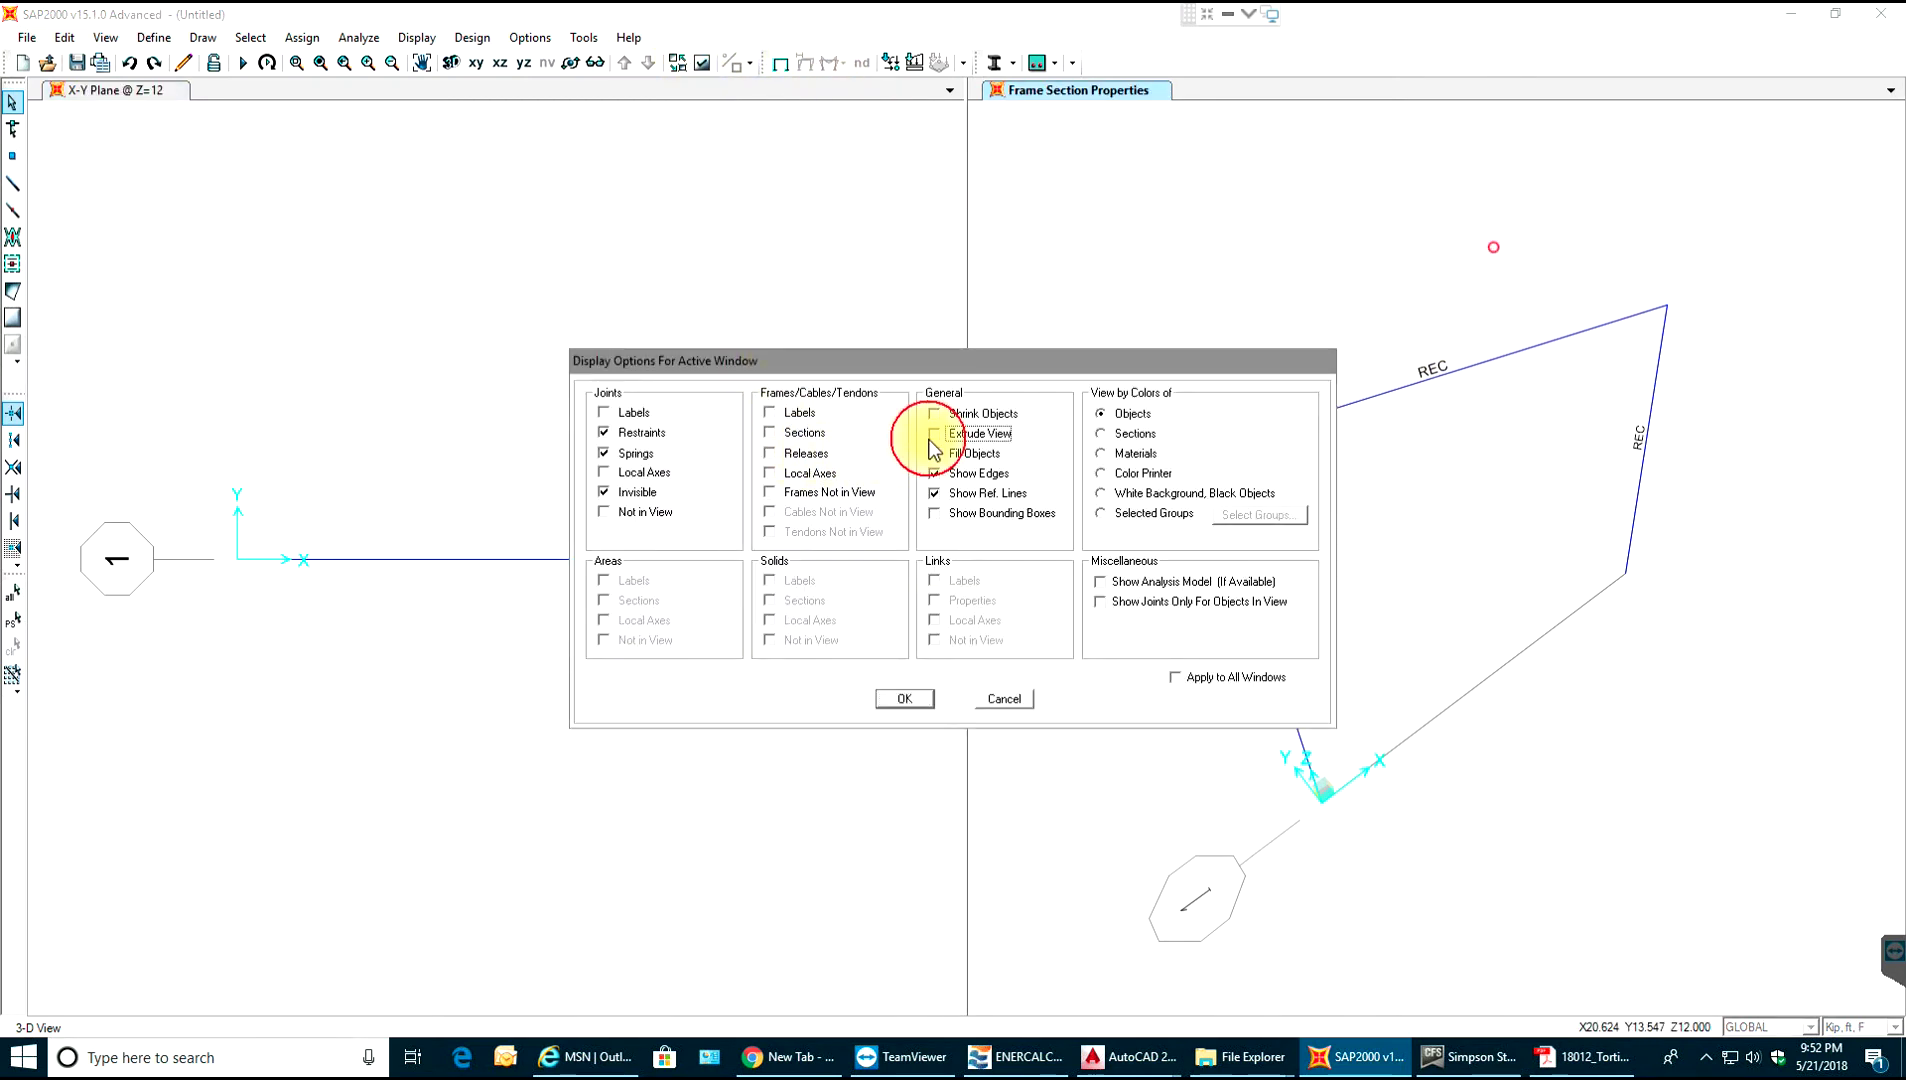
click(905, 699)
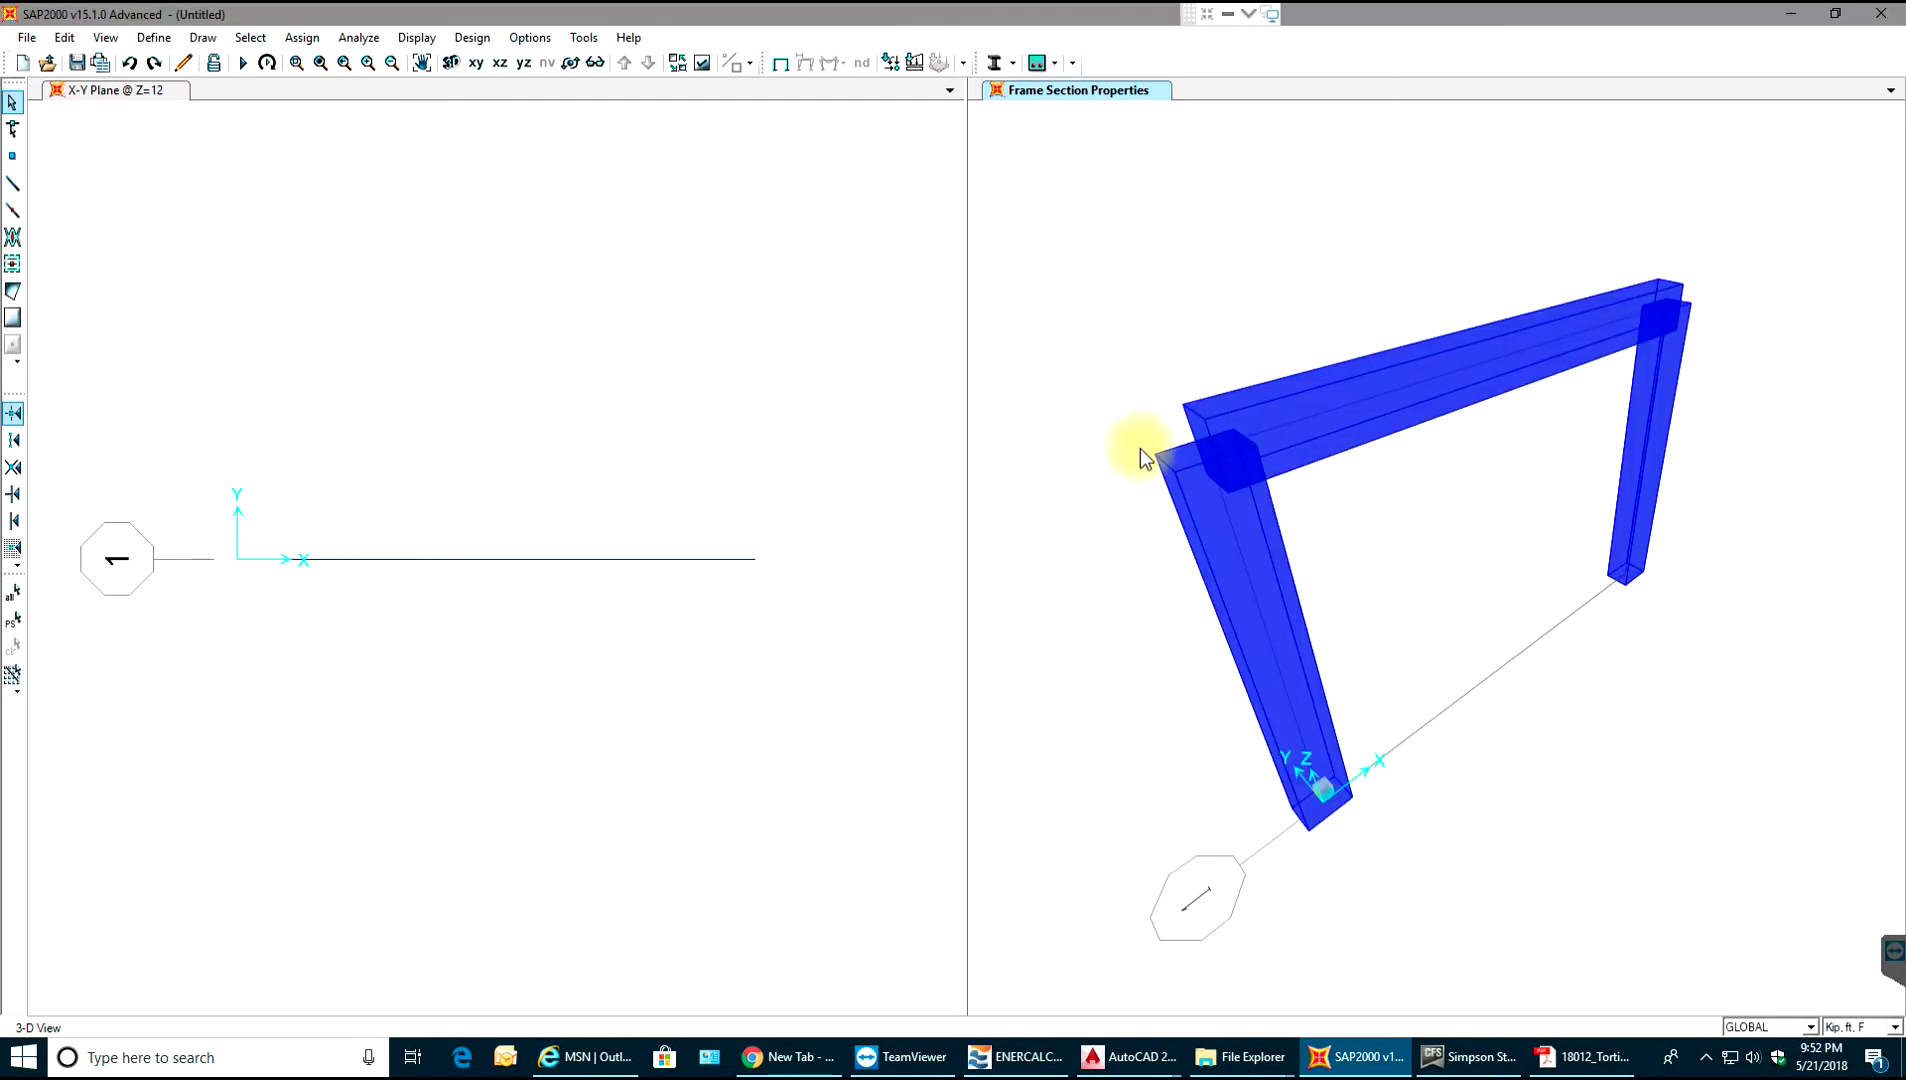
shift+middle_drag(1084, 555, 1160, 545)
scroll(1248, 505, up, 3)
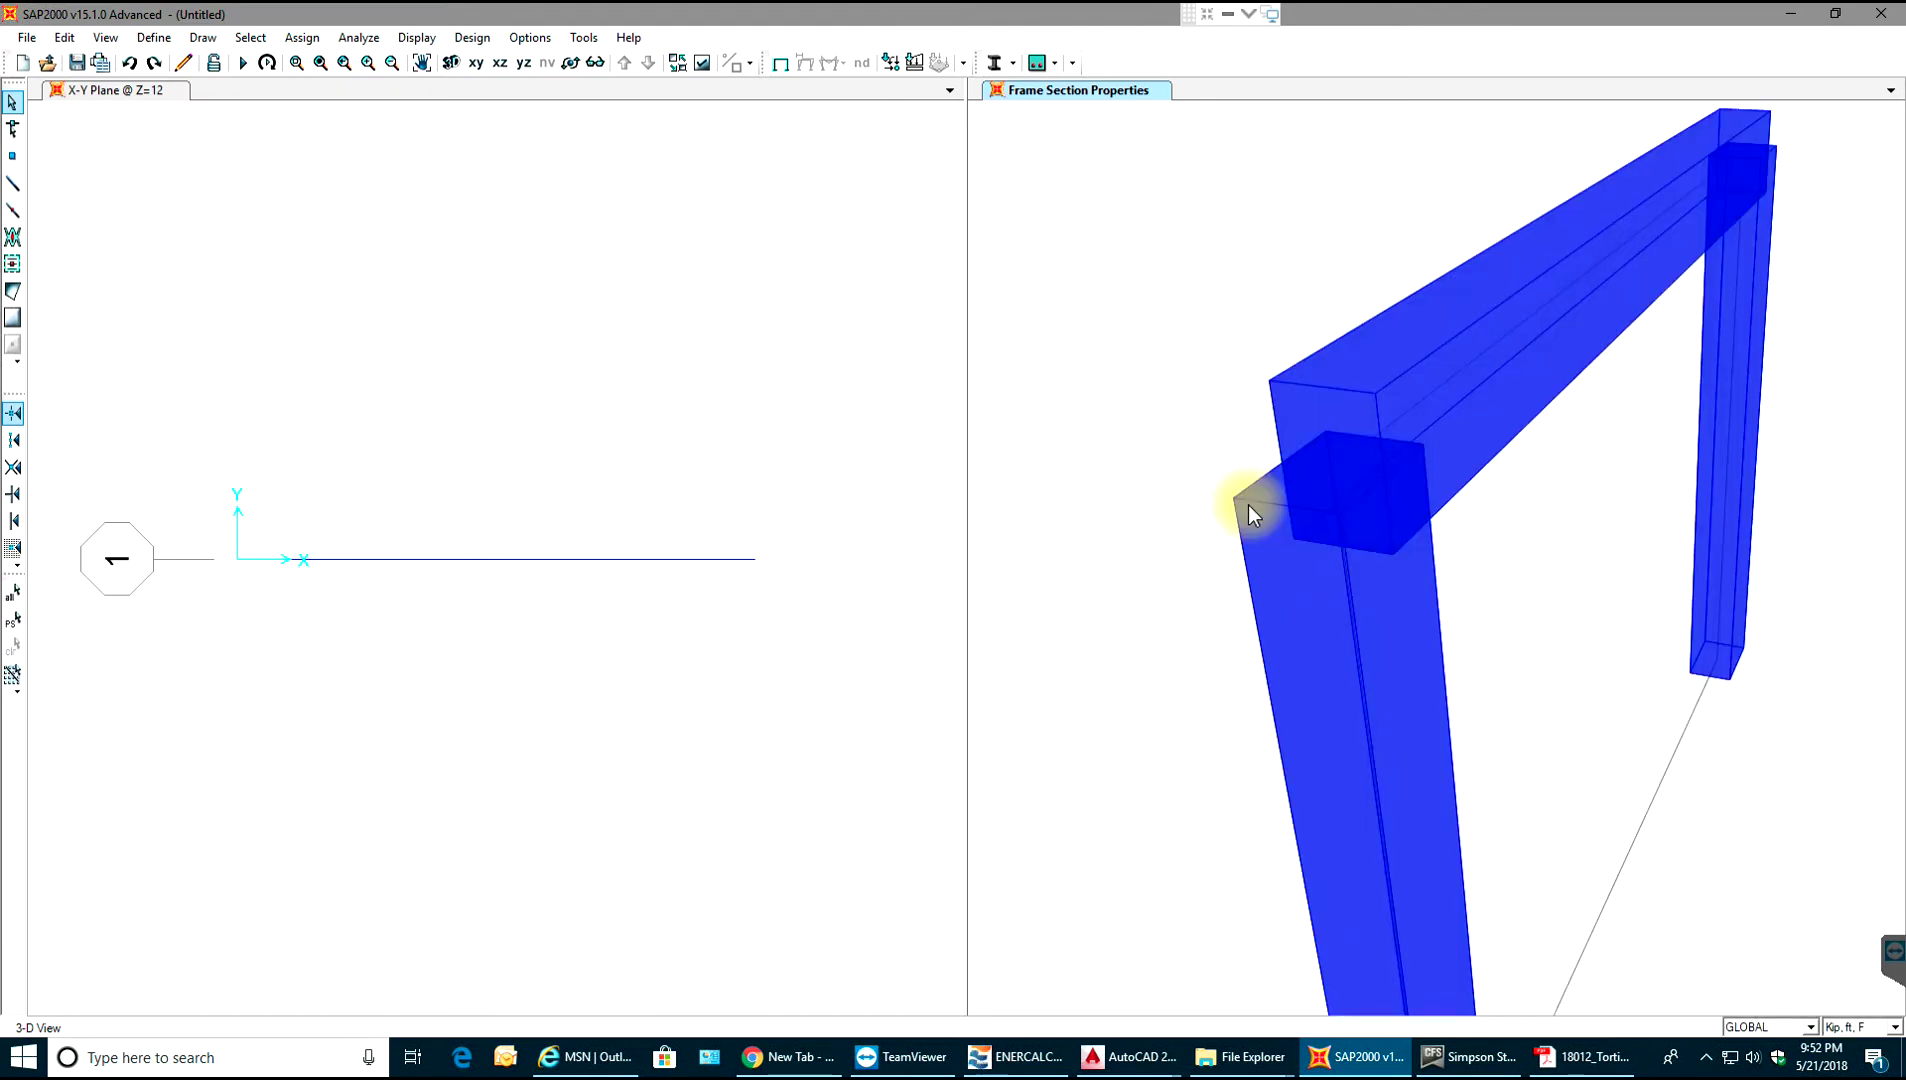
scroll(1248, 505, down, 4)
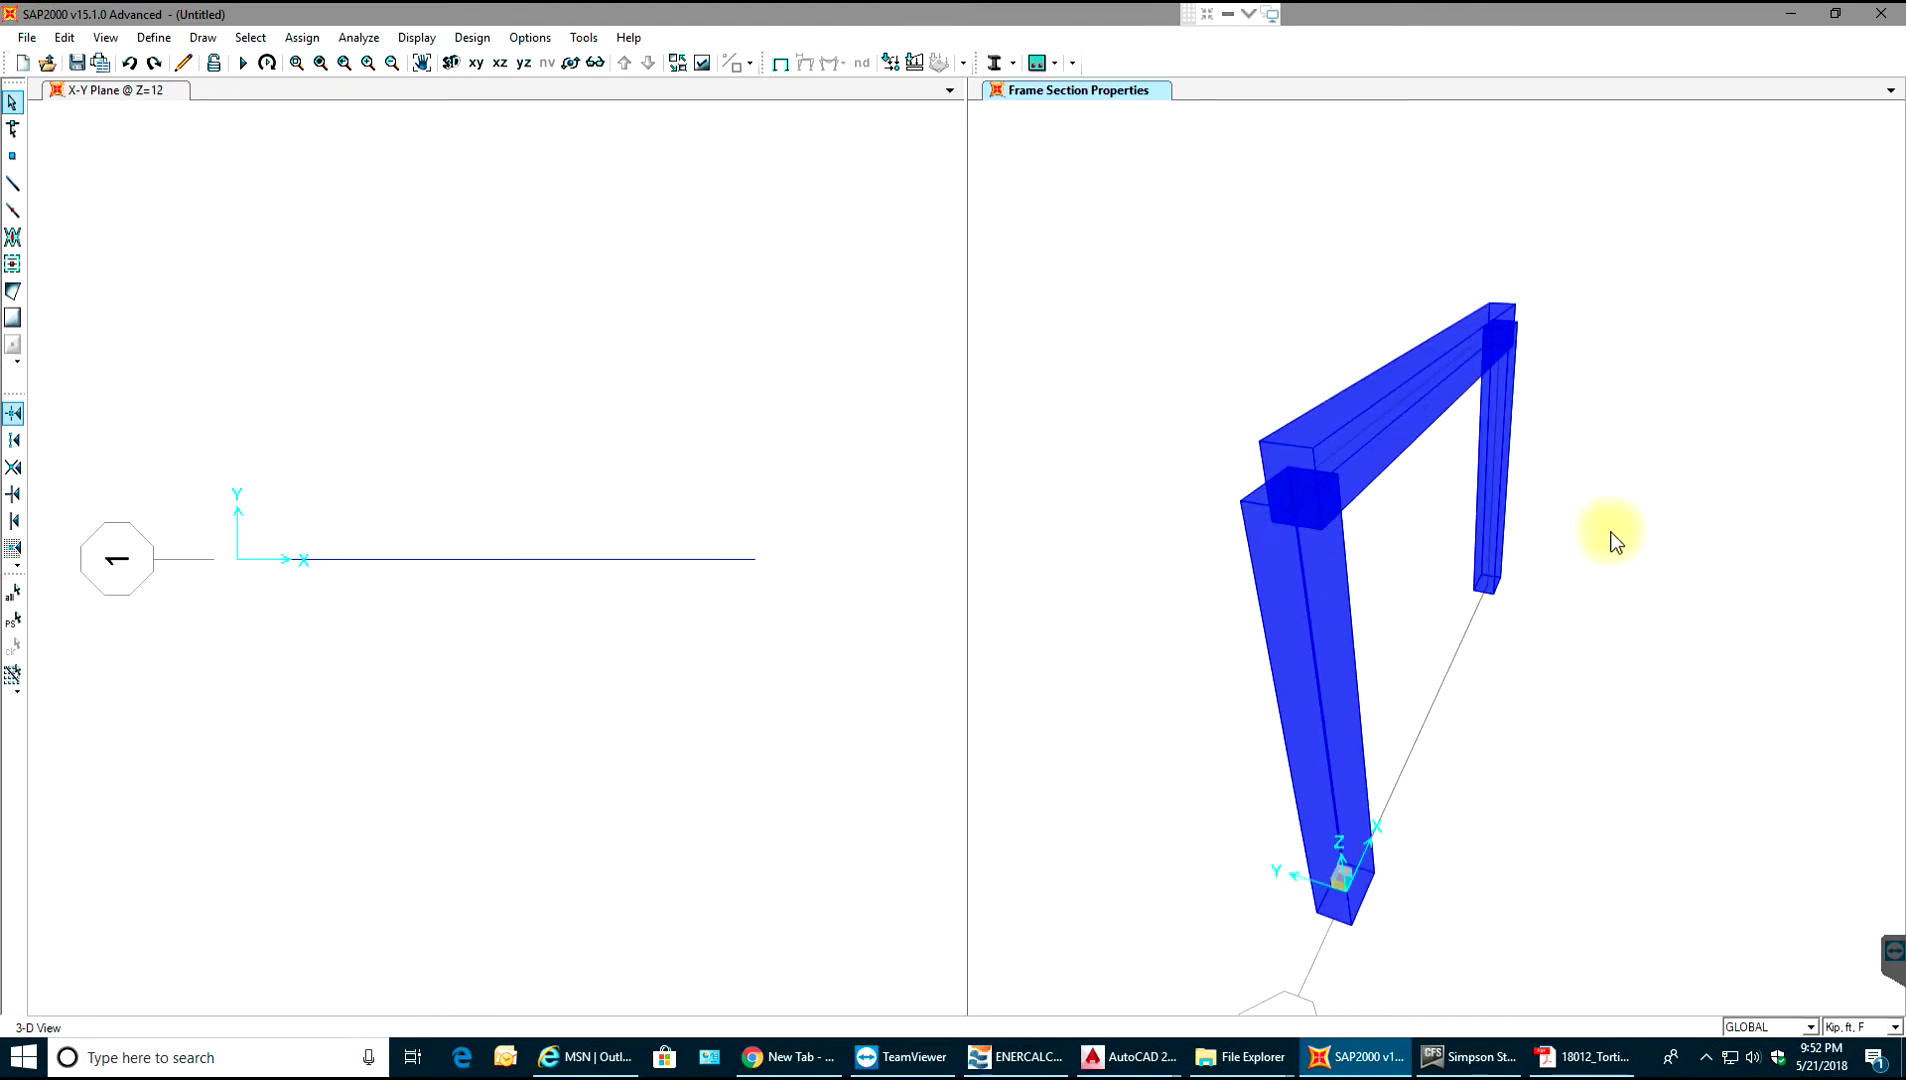
shift+middle_drag(1611, 535, 1574, 523)
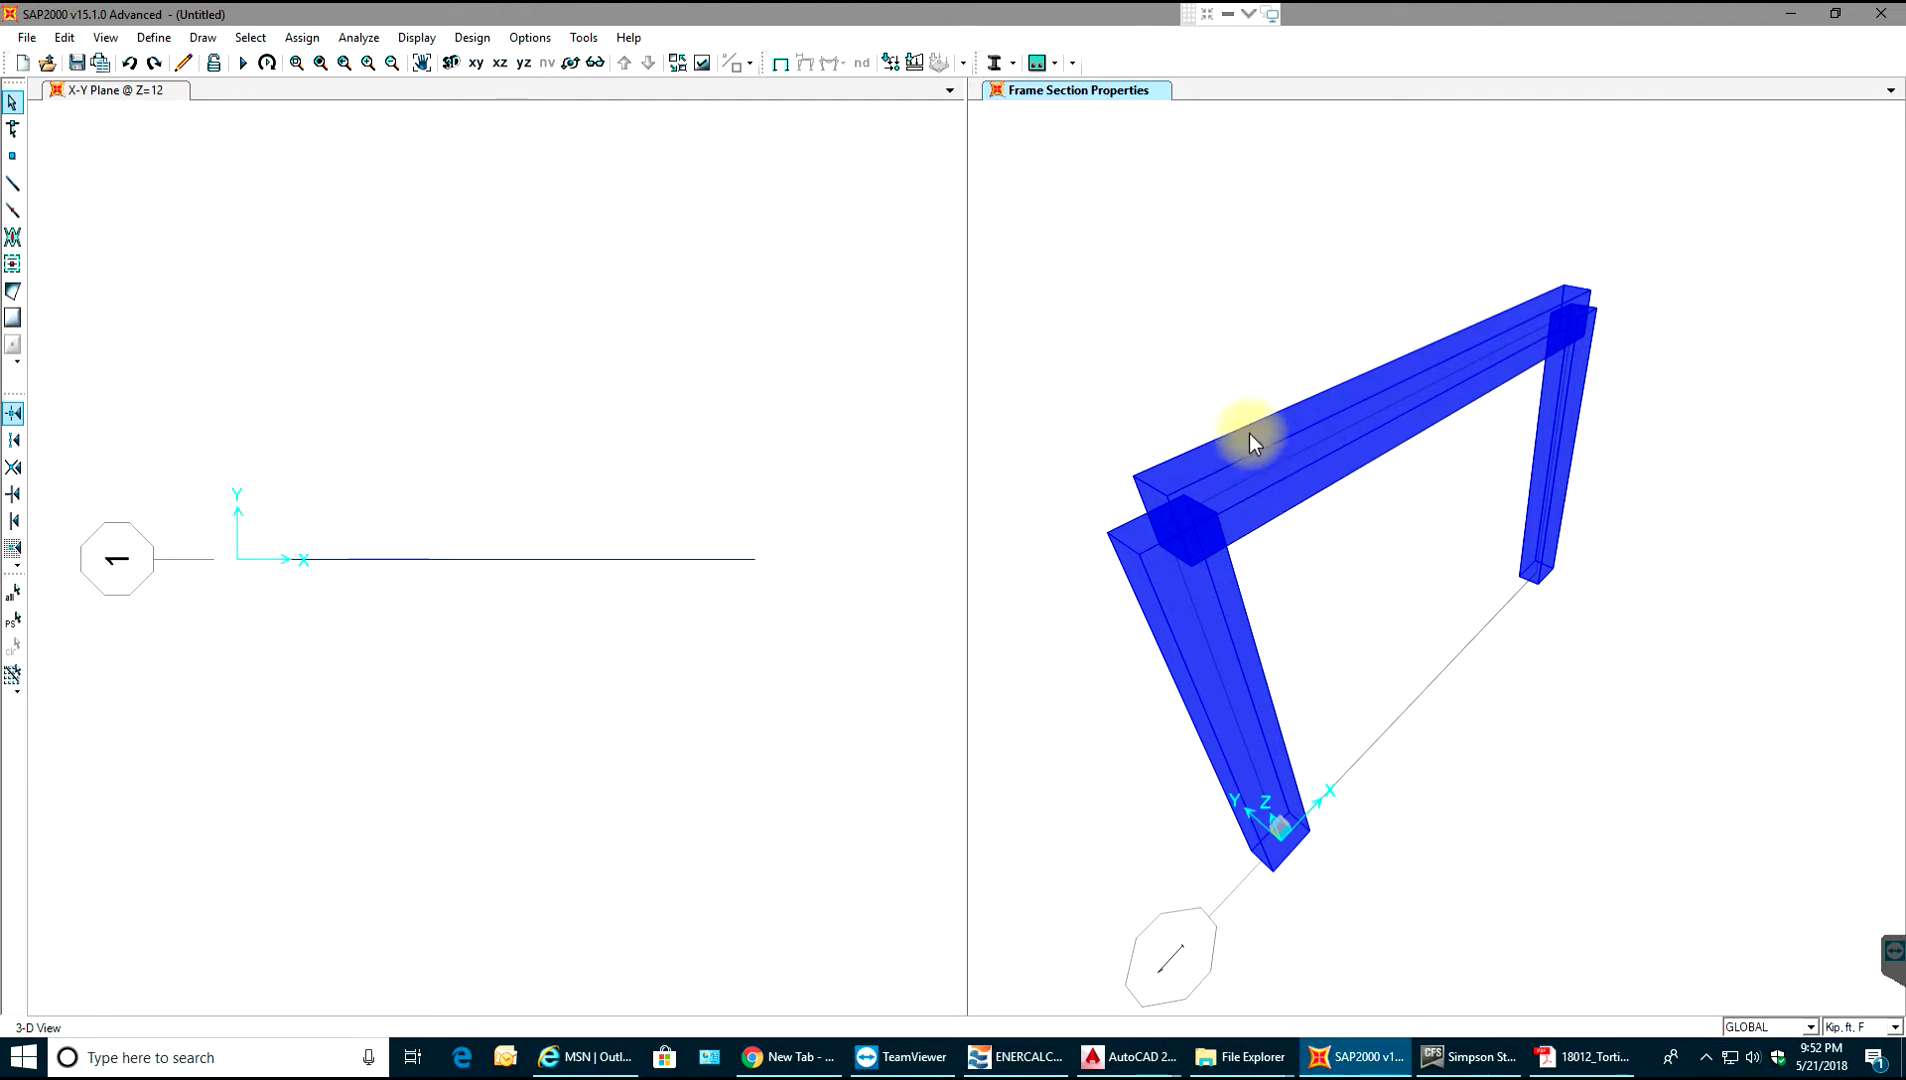
shift+middle_drag(1310, 605, 1199, 566)
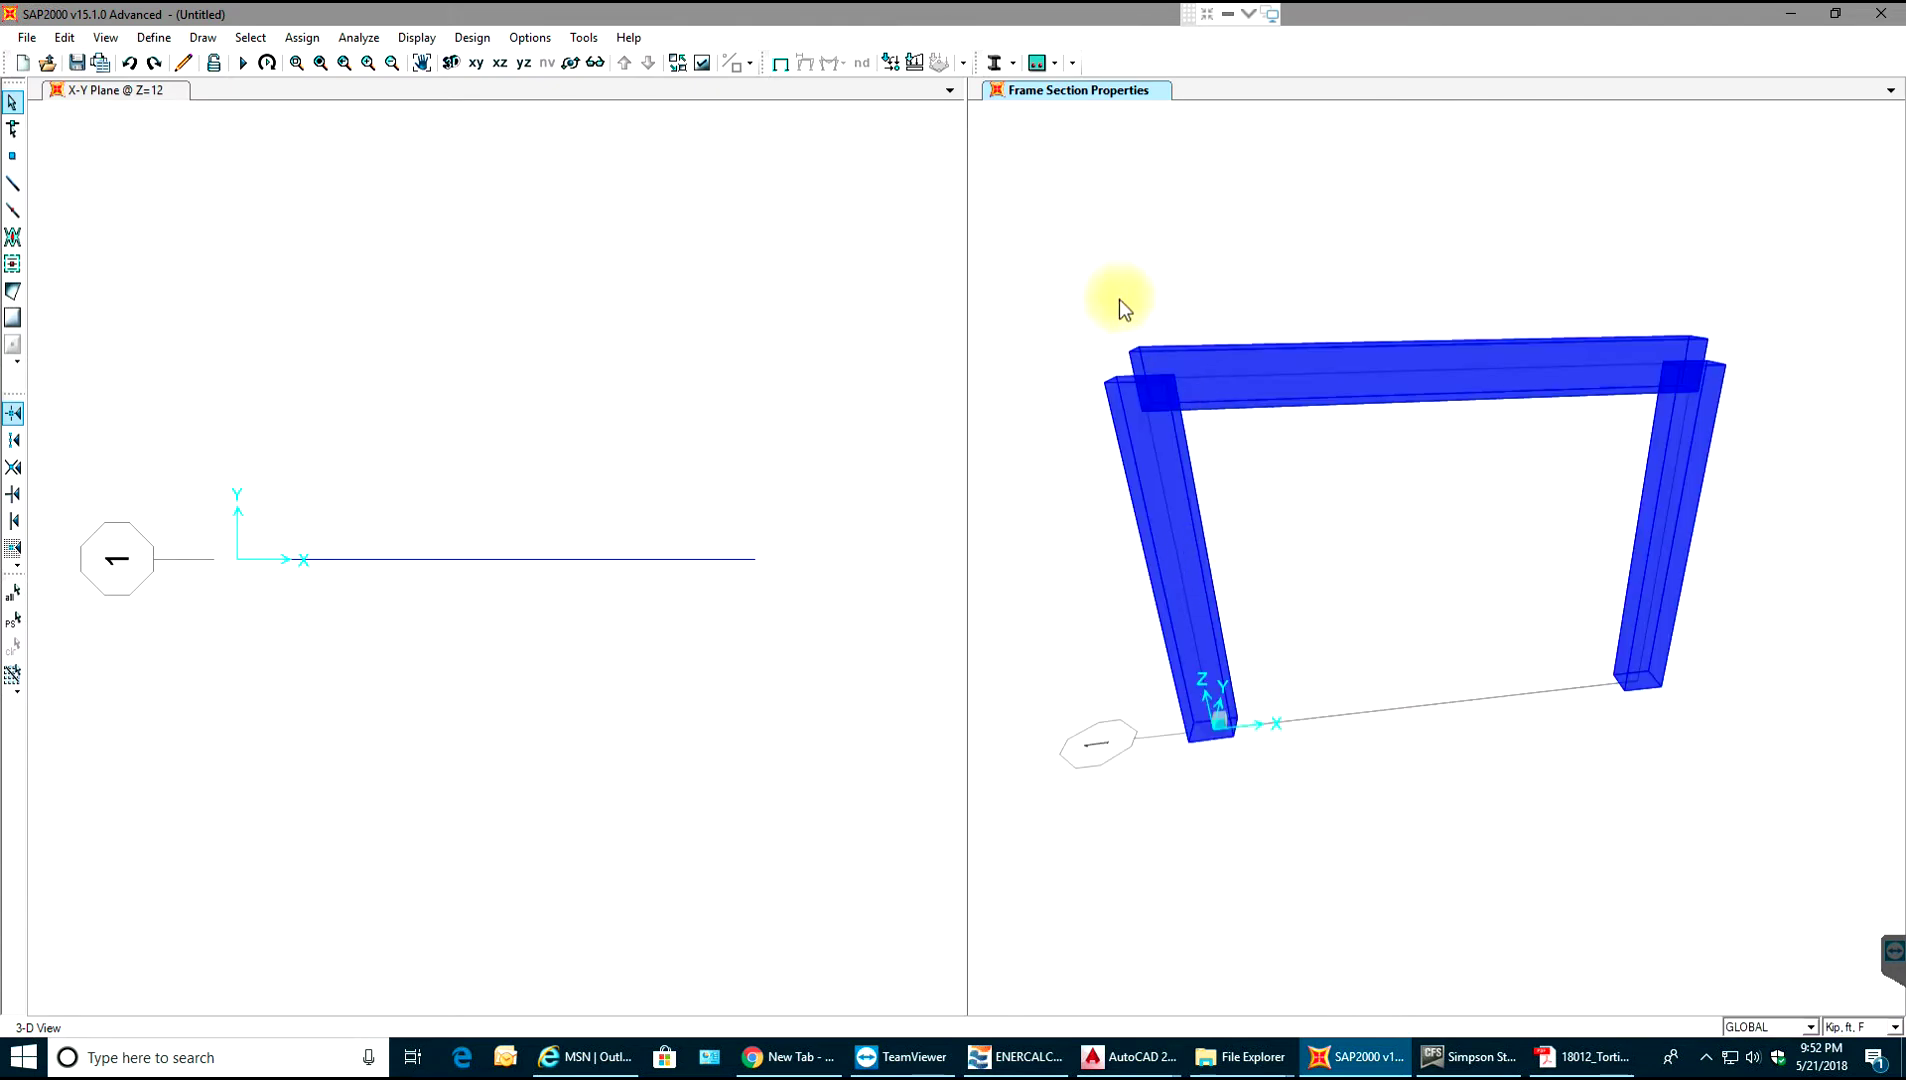
click(703, 62)
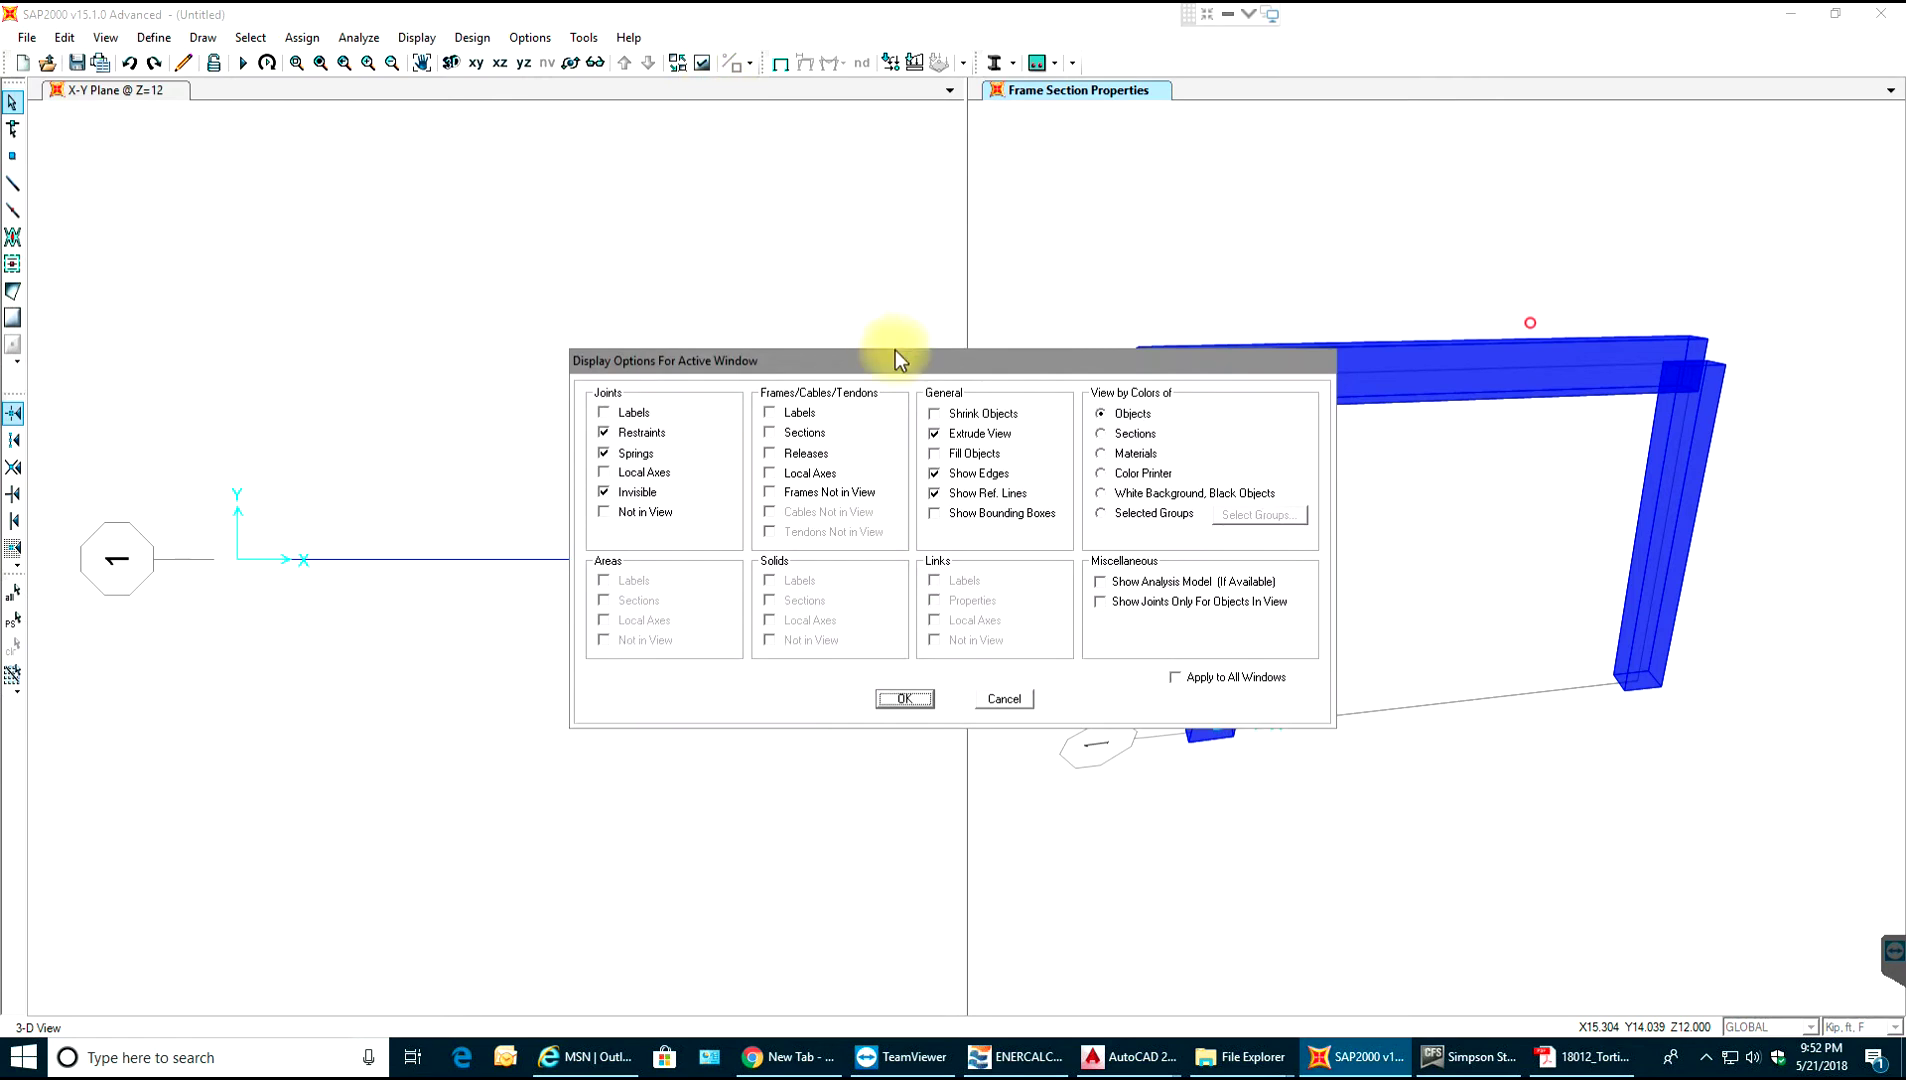
click(926, 697)
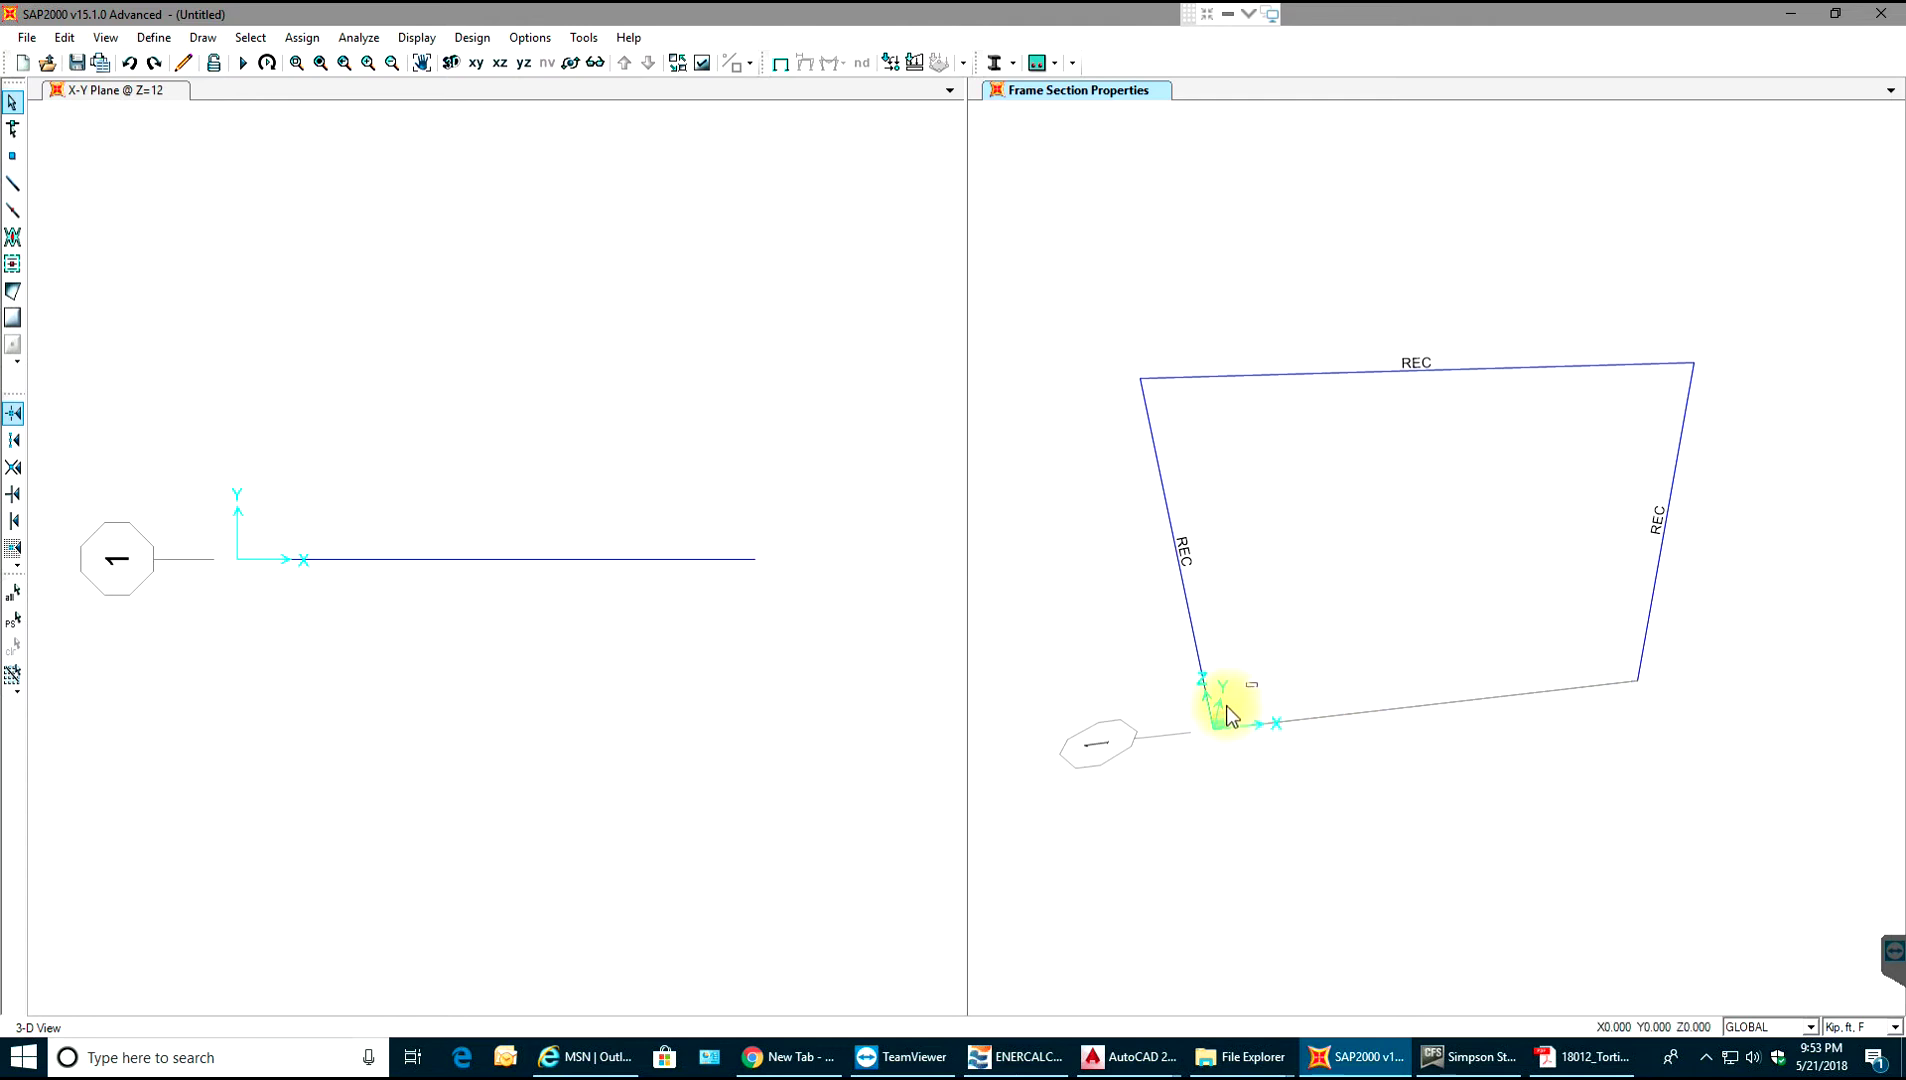
- Assign fixed restraints, with all translations and rotations restrained, to the two joints at the column bases
drag(1230, 715, 1204, 732)
drag(1693, 663, 1130, 940)
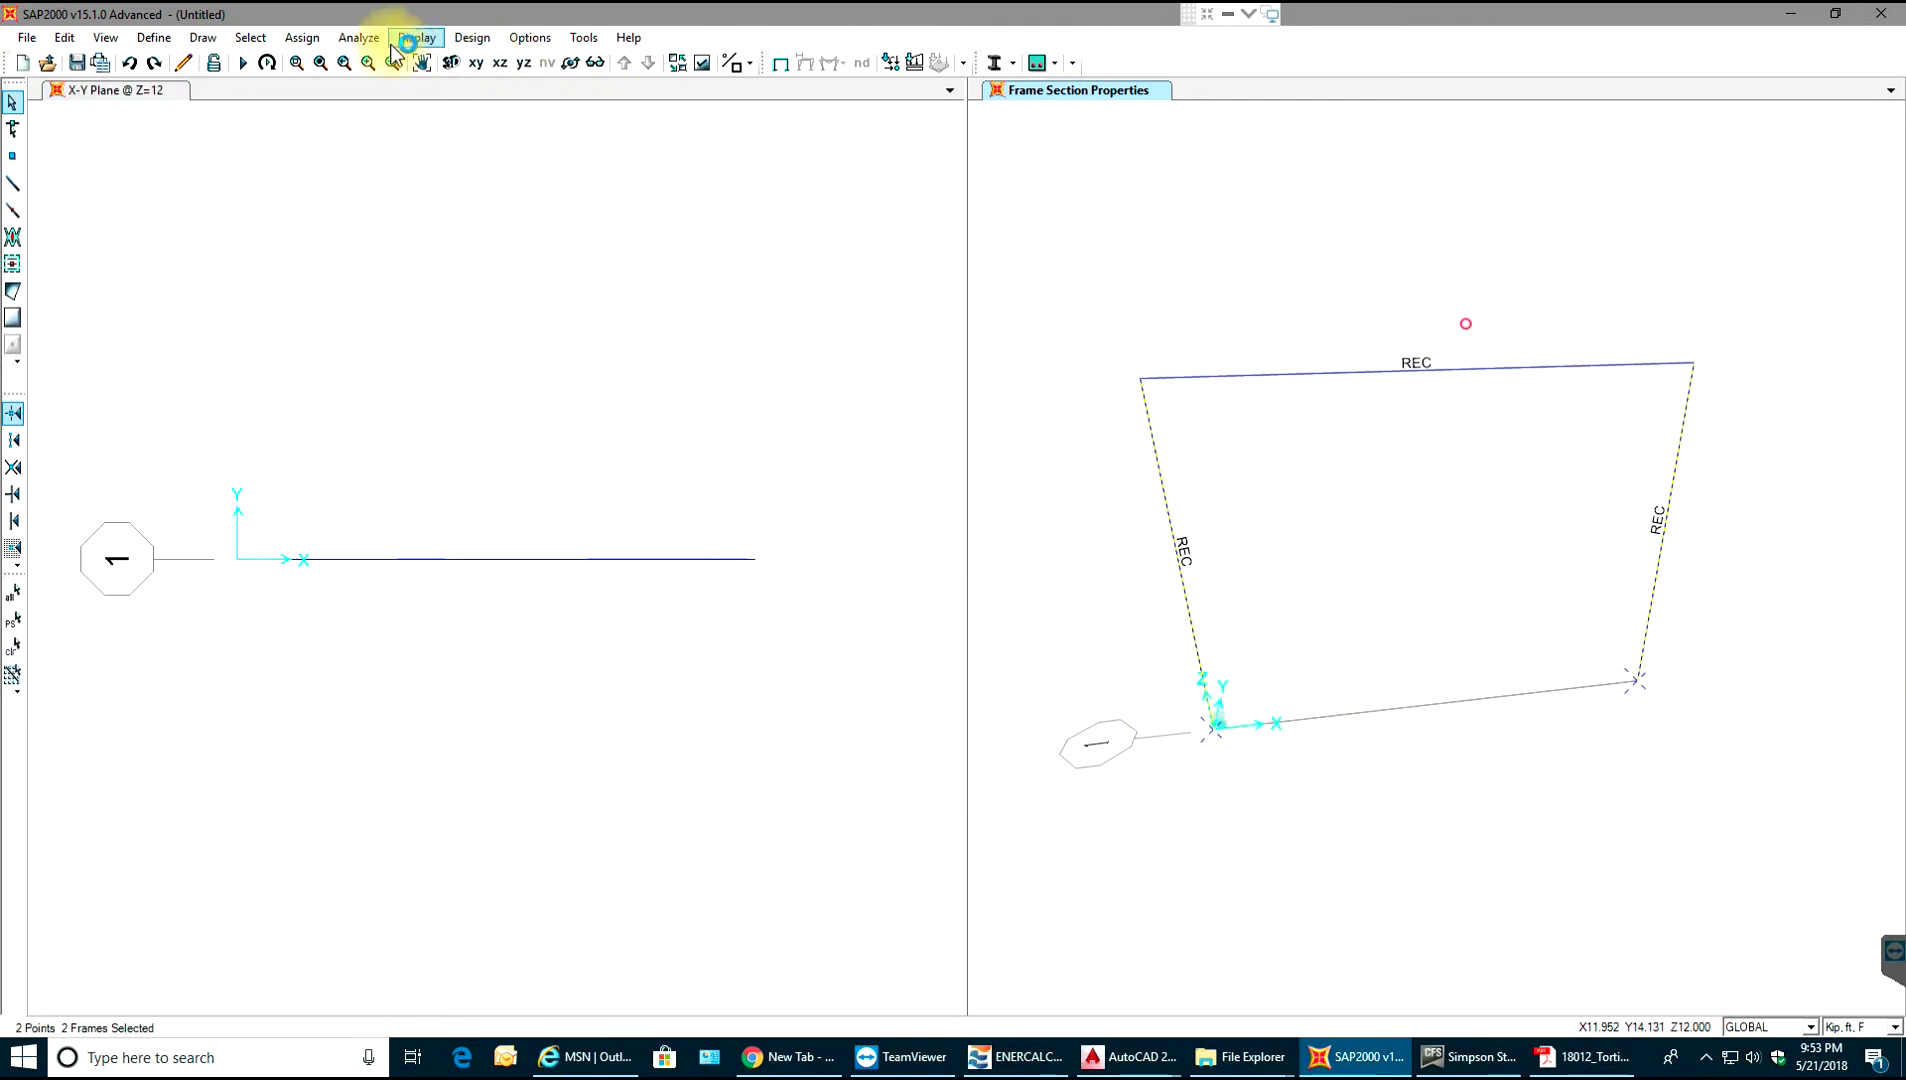
click(317, 37)
click(317, 37)
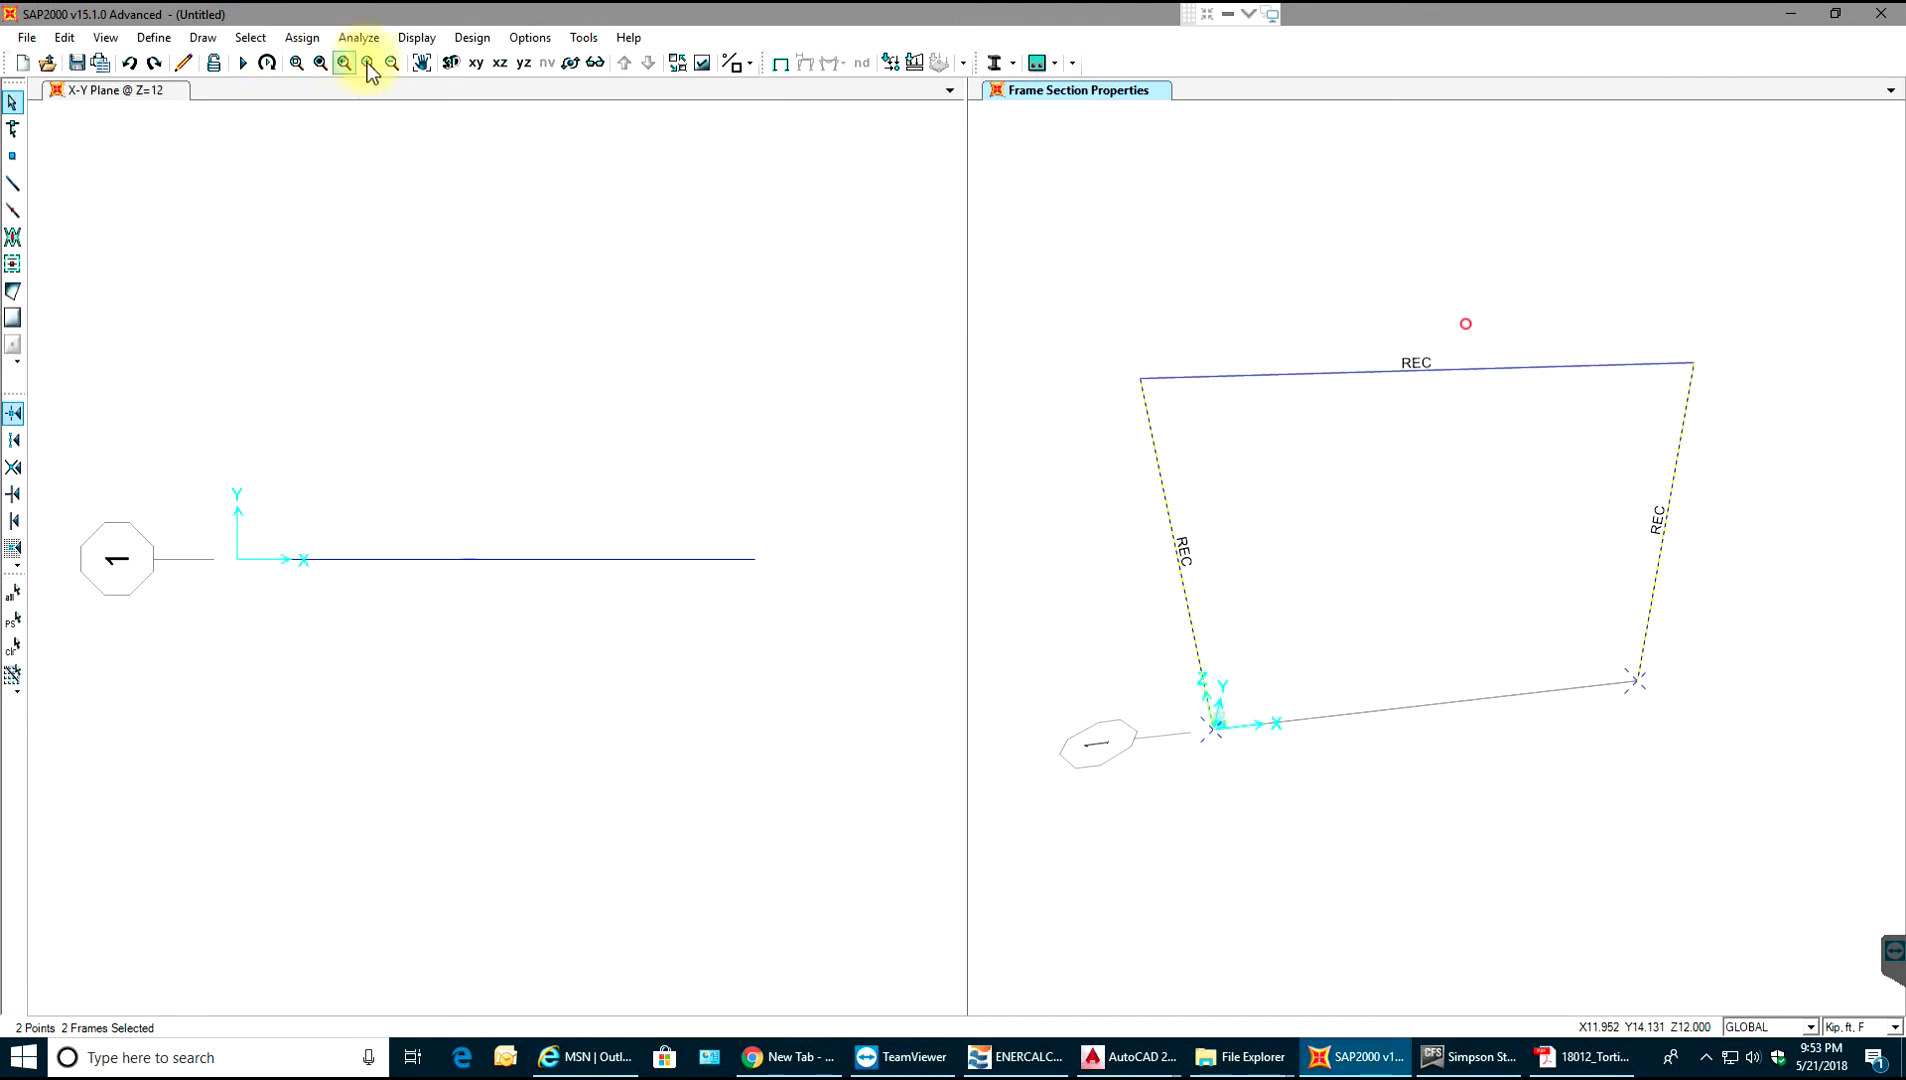
click(359, 37)
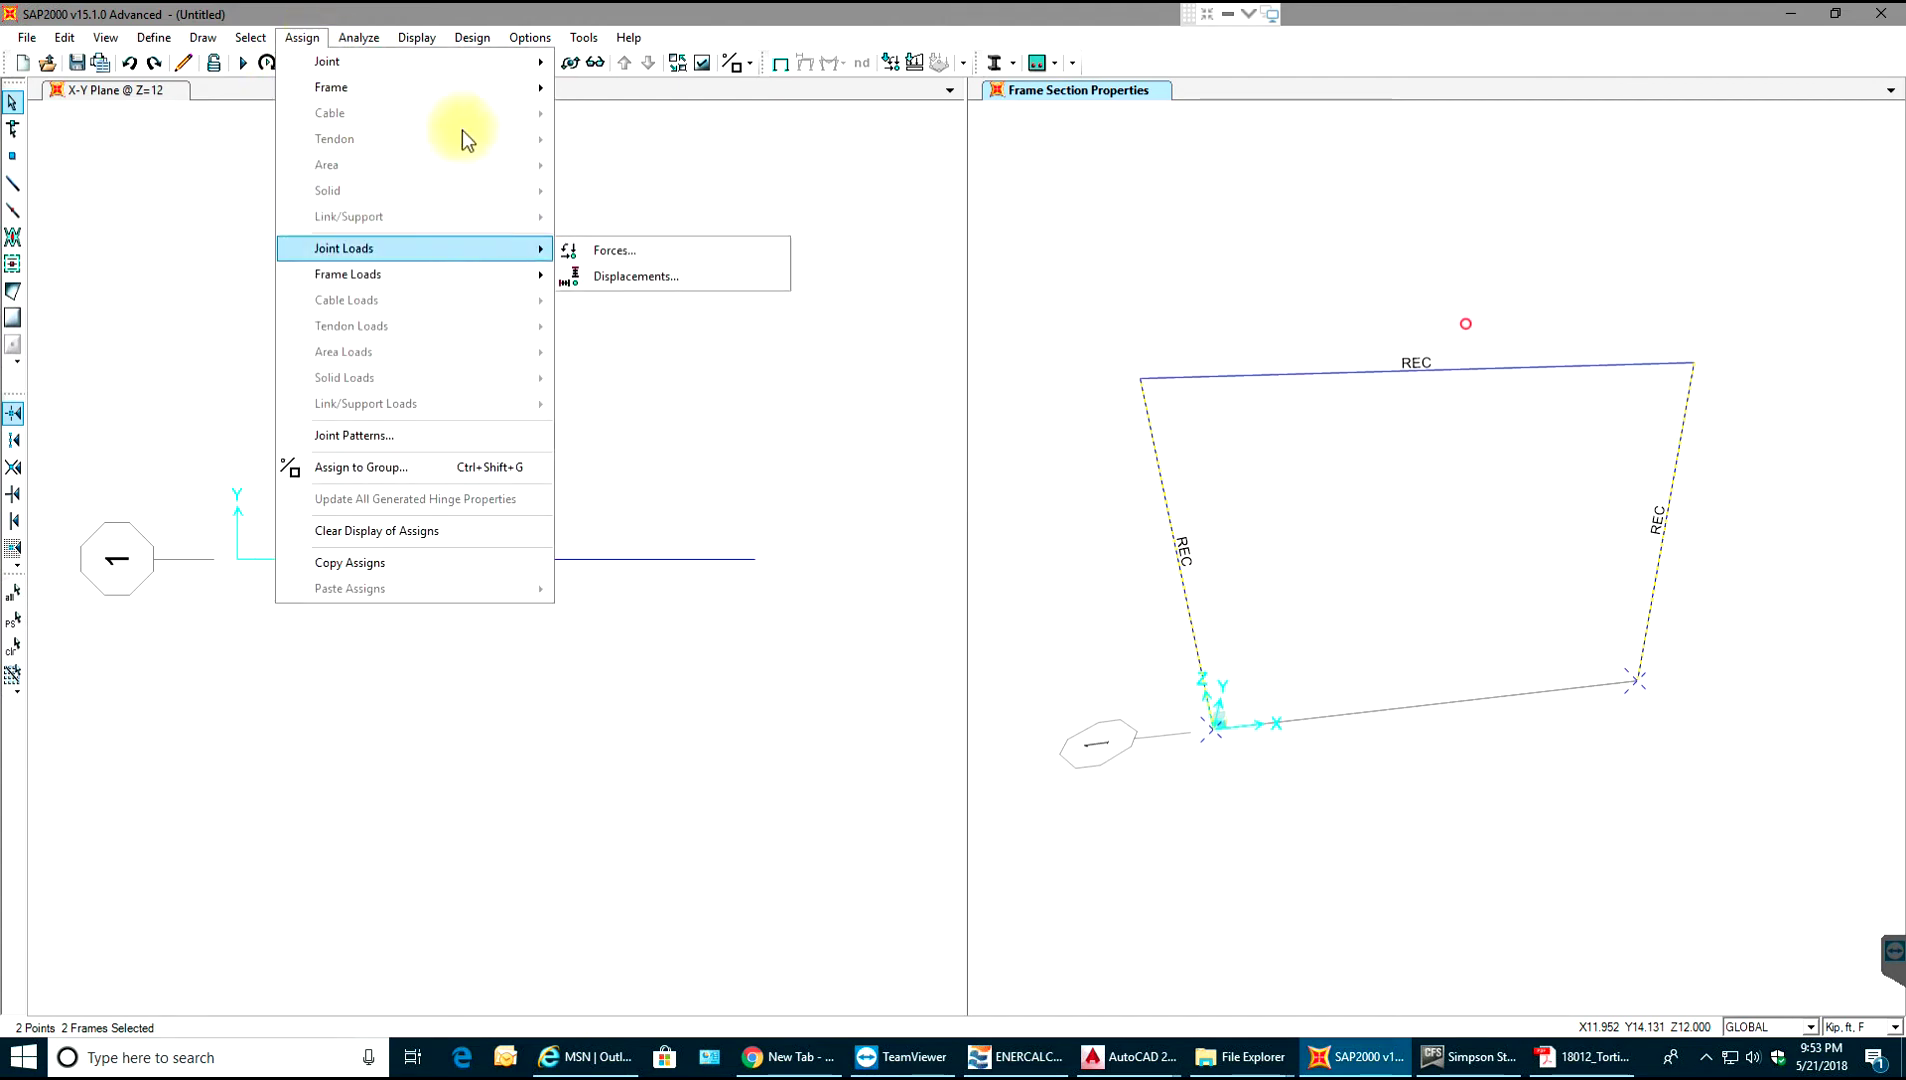
mouse_move(510, 61)
click(590, 64)
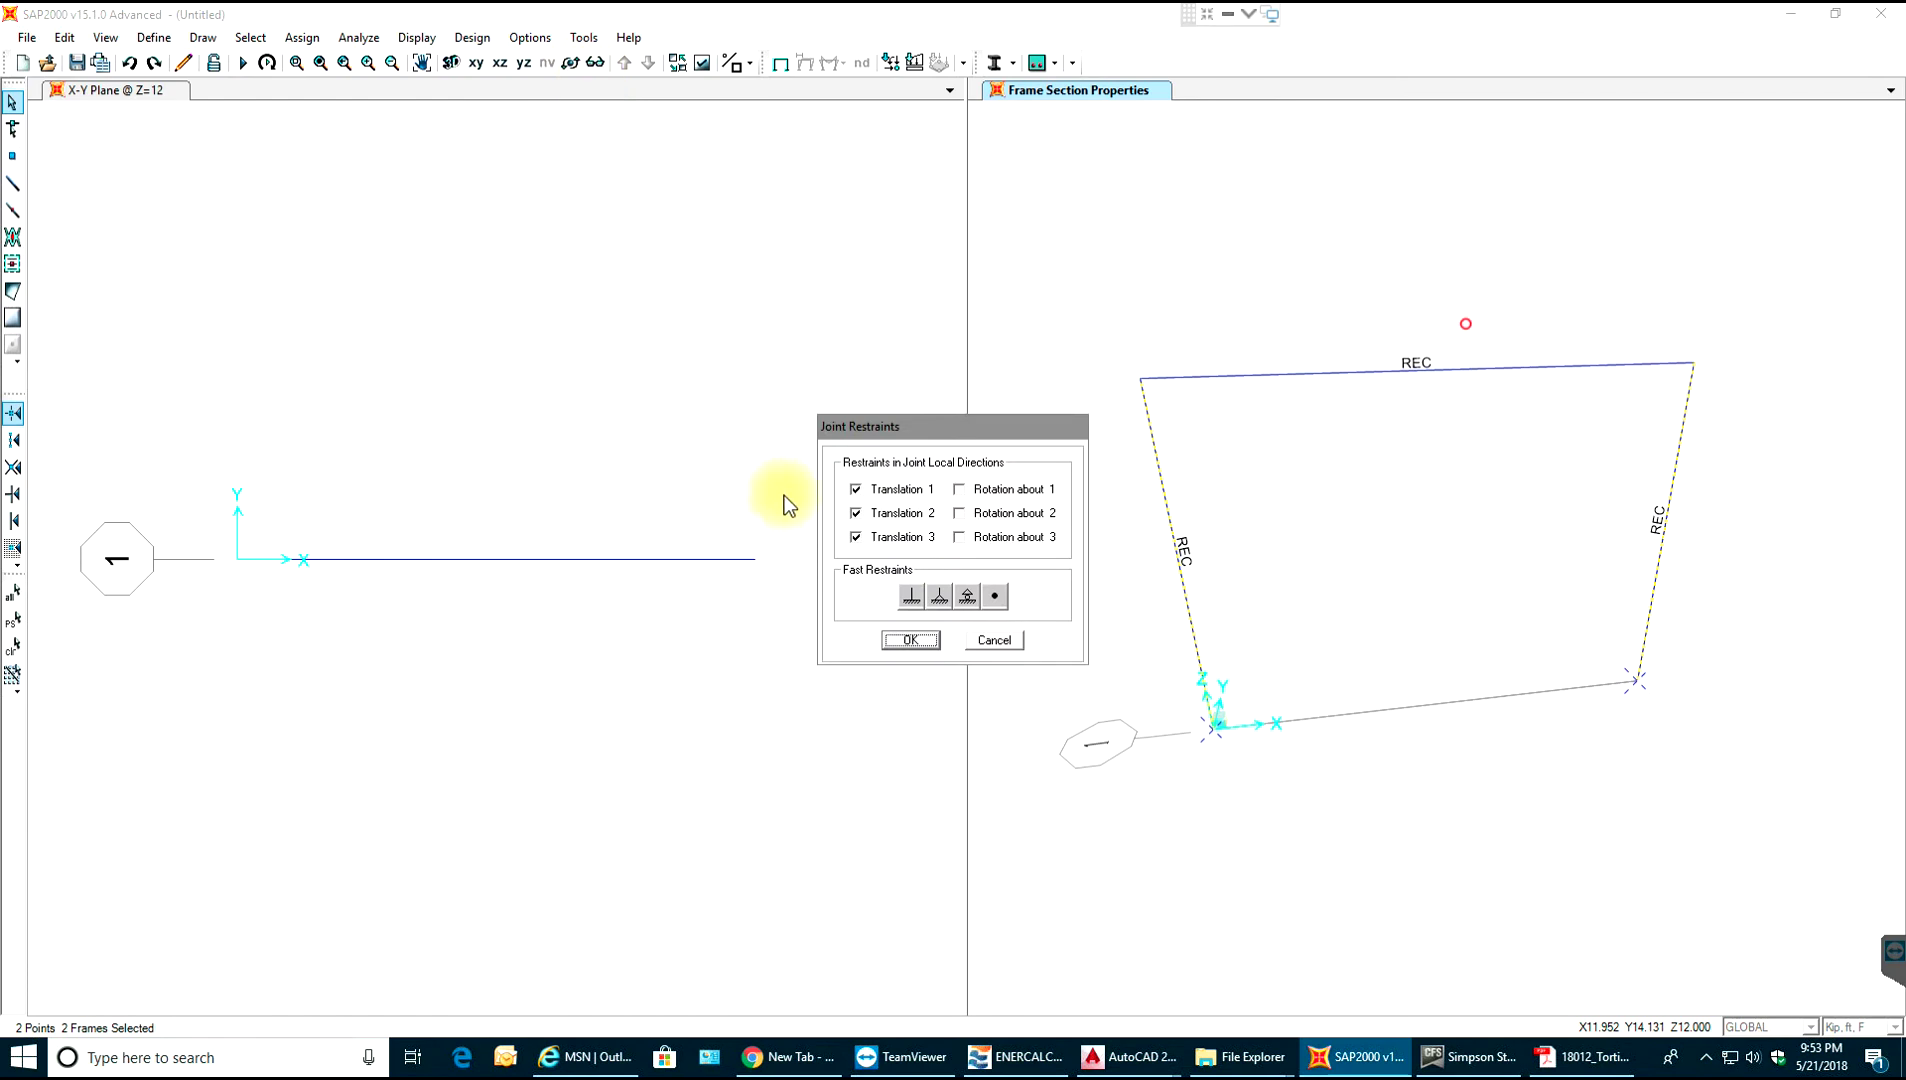
click(911, 596)
click(911, 639)
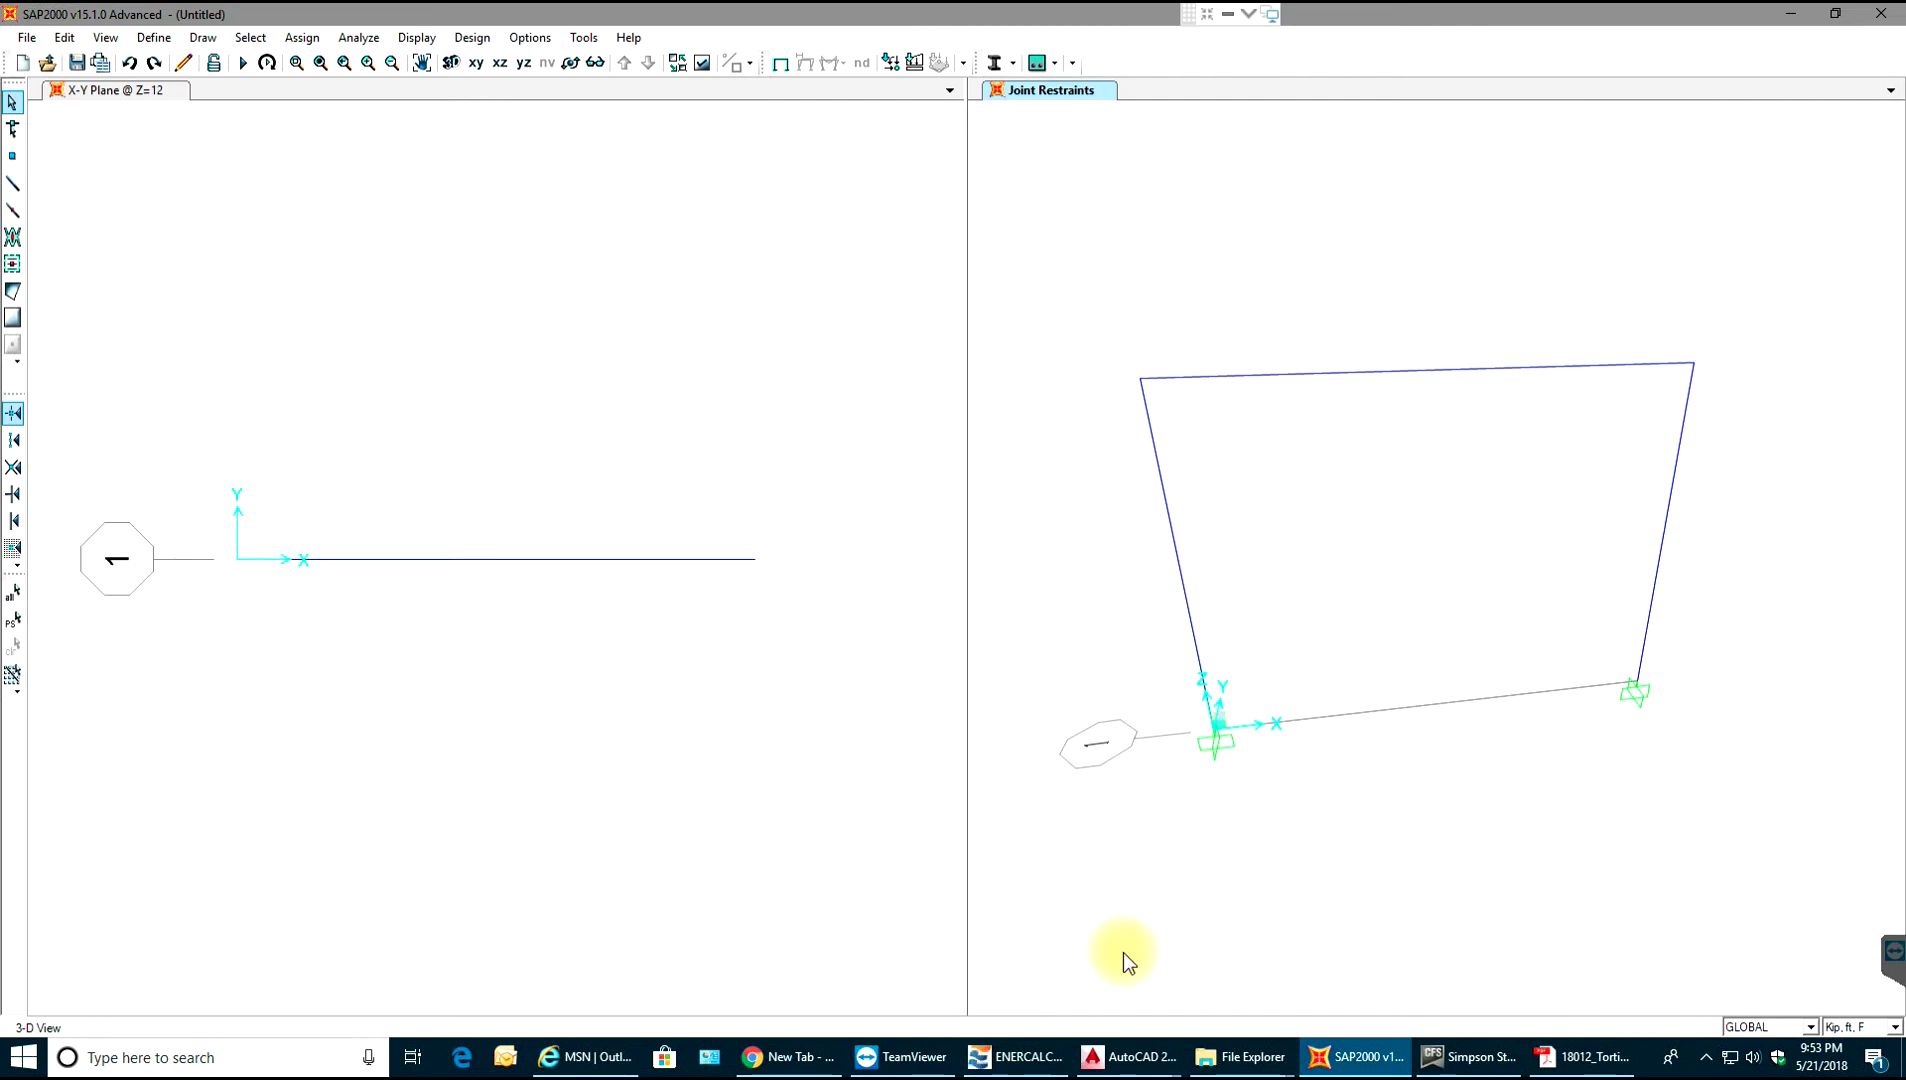
- Review the defined load patterns and load cases, keeping their existing definitions
click(154, 38)
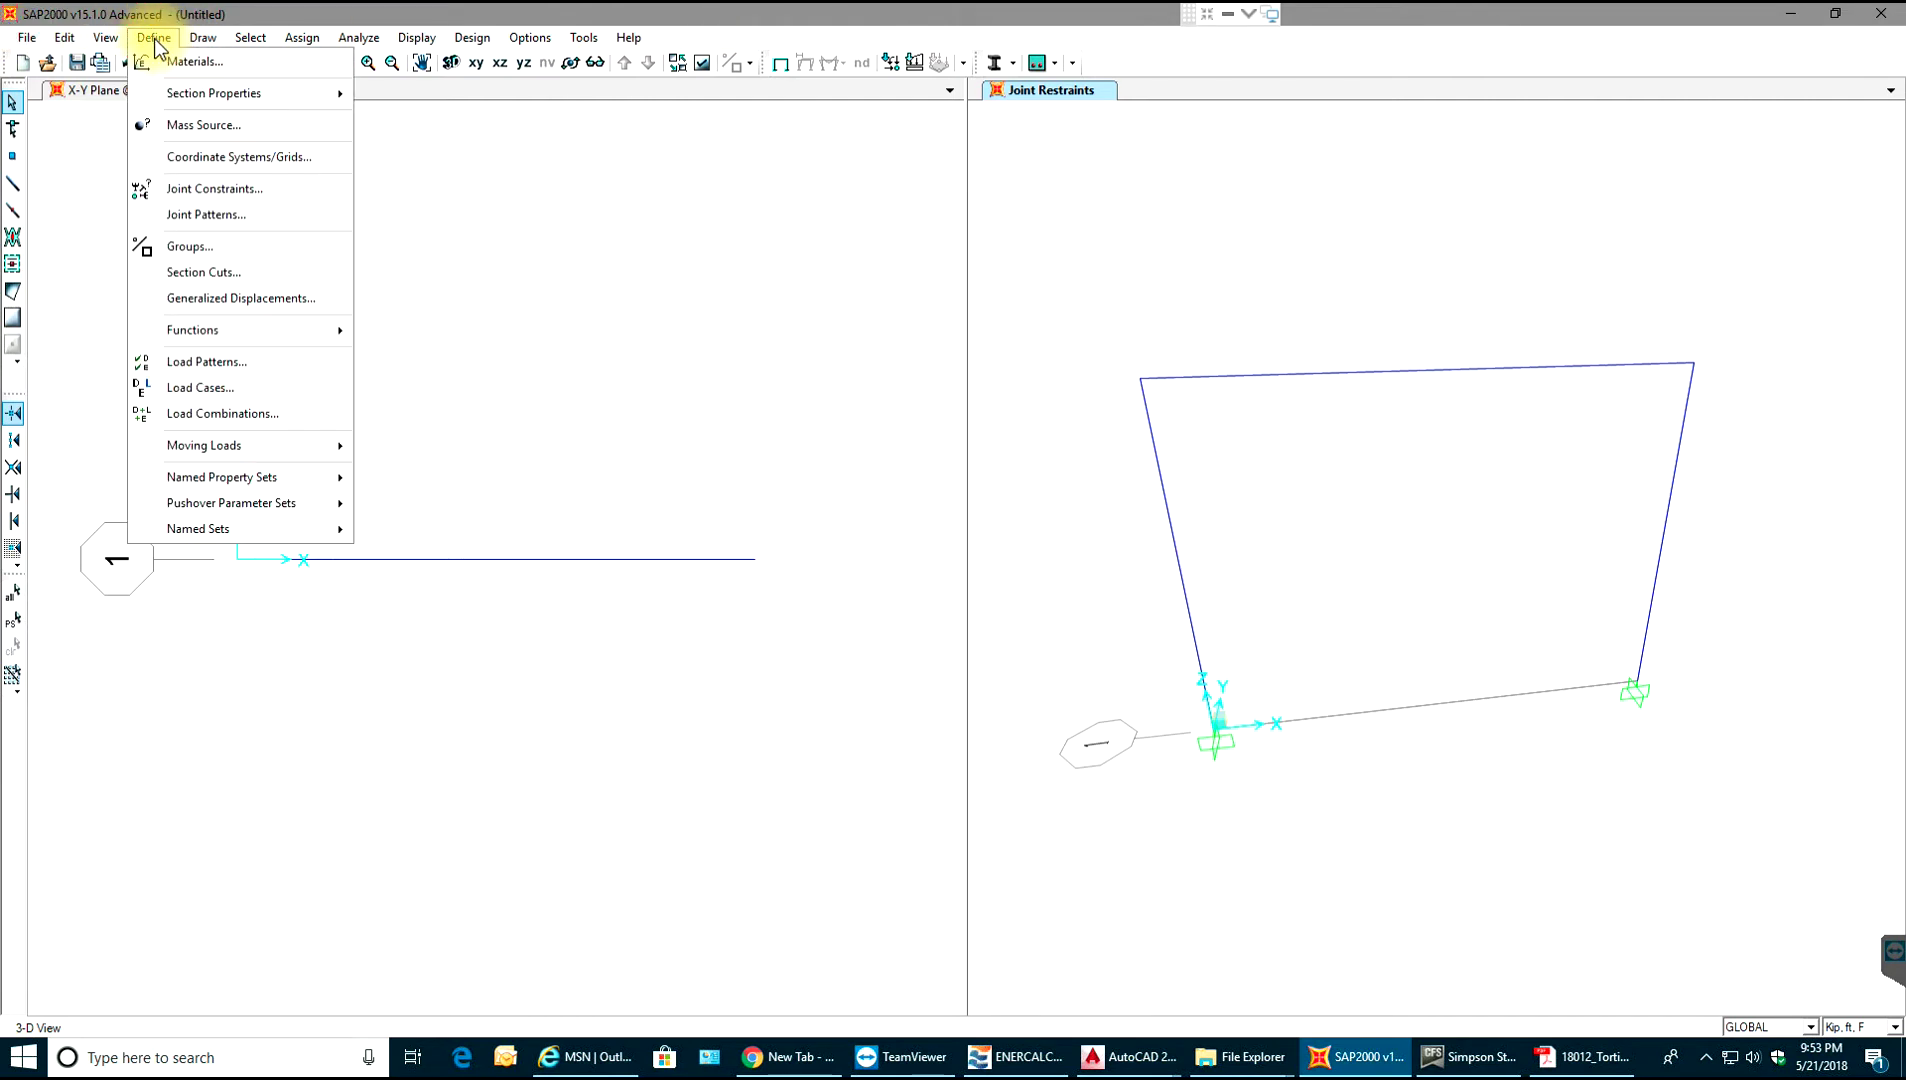
click(247, 361)
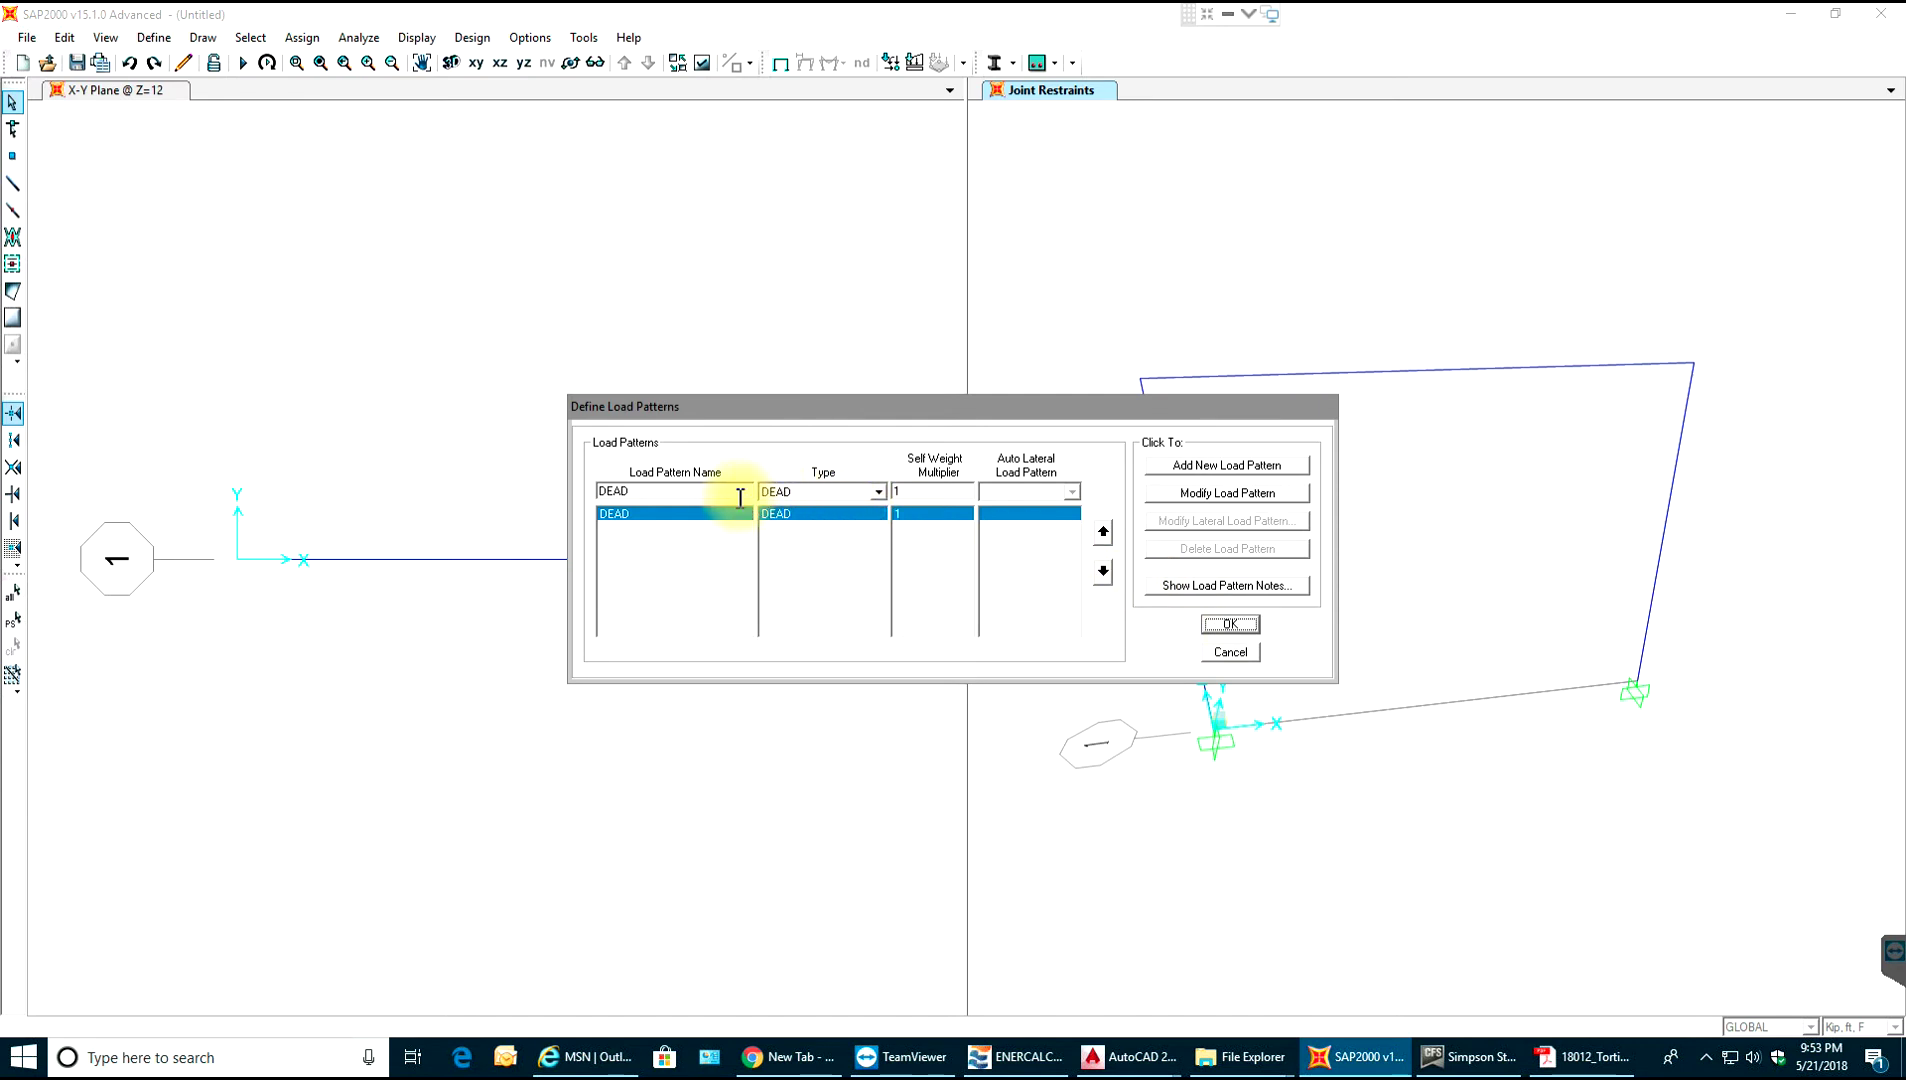
click(1232, 625)
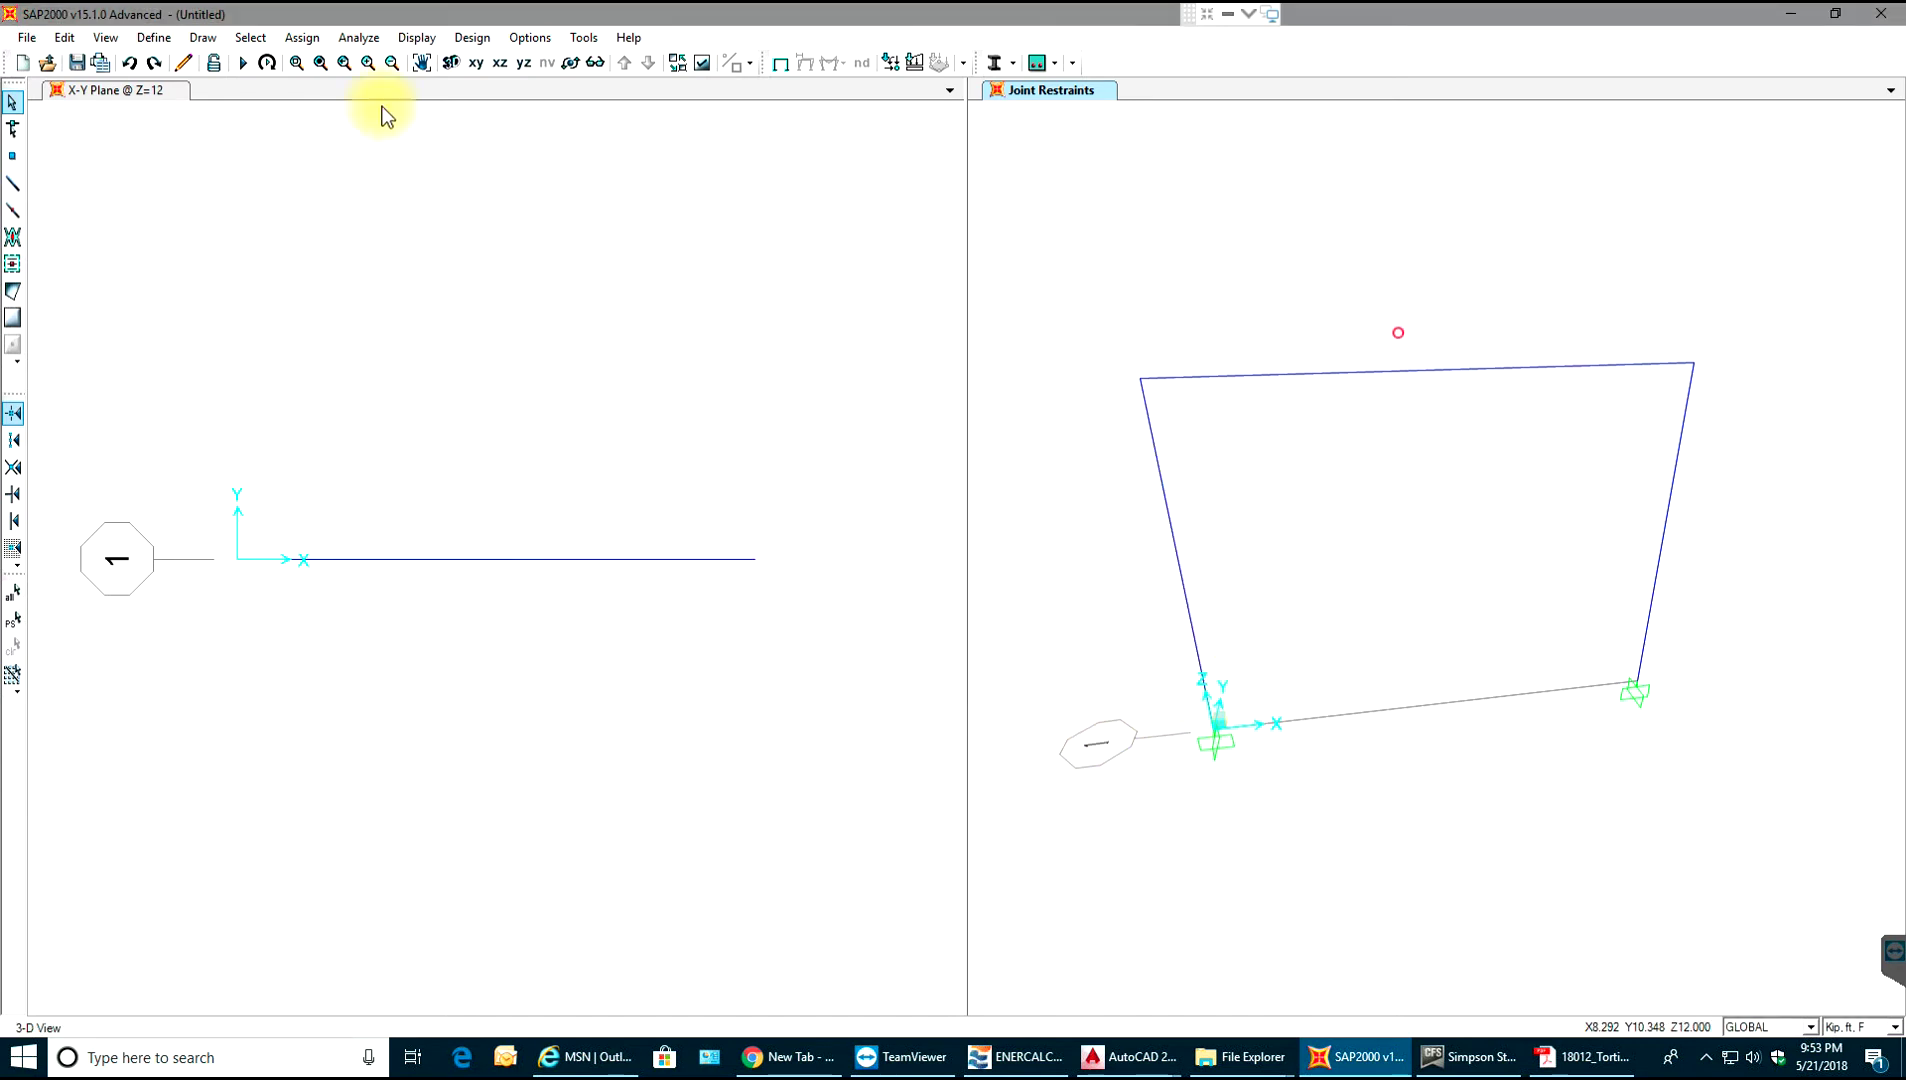
click(154, 37)
click(228, 388)
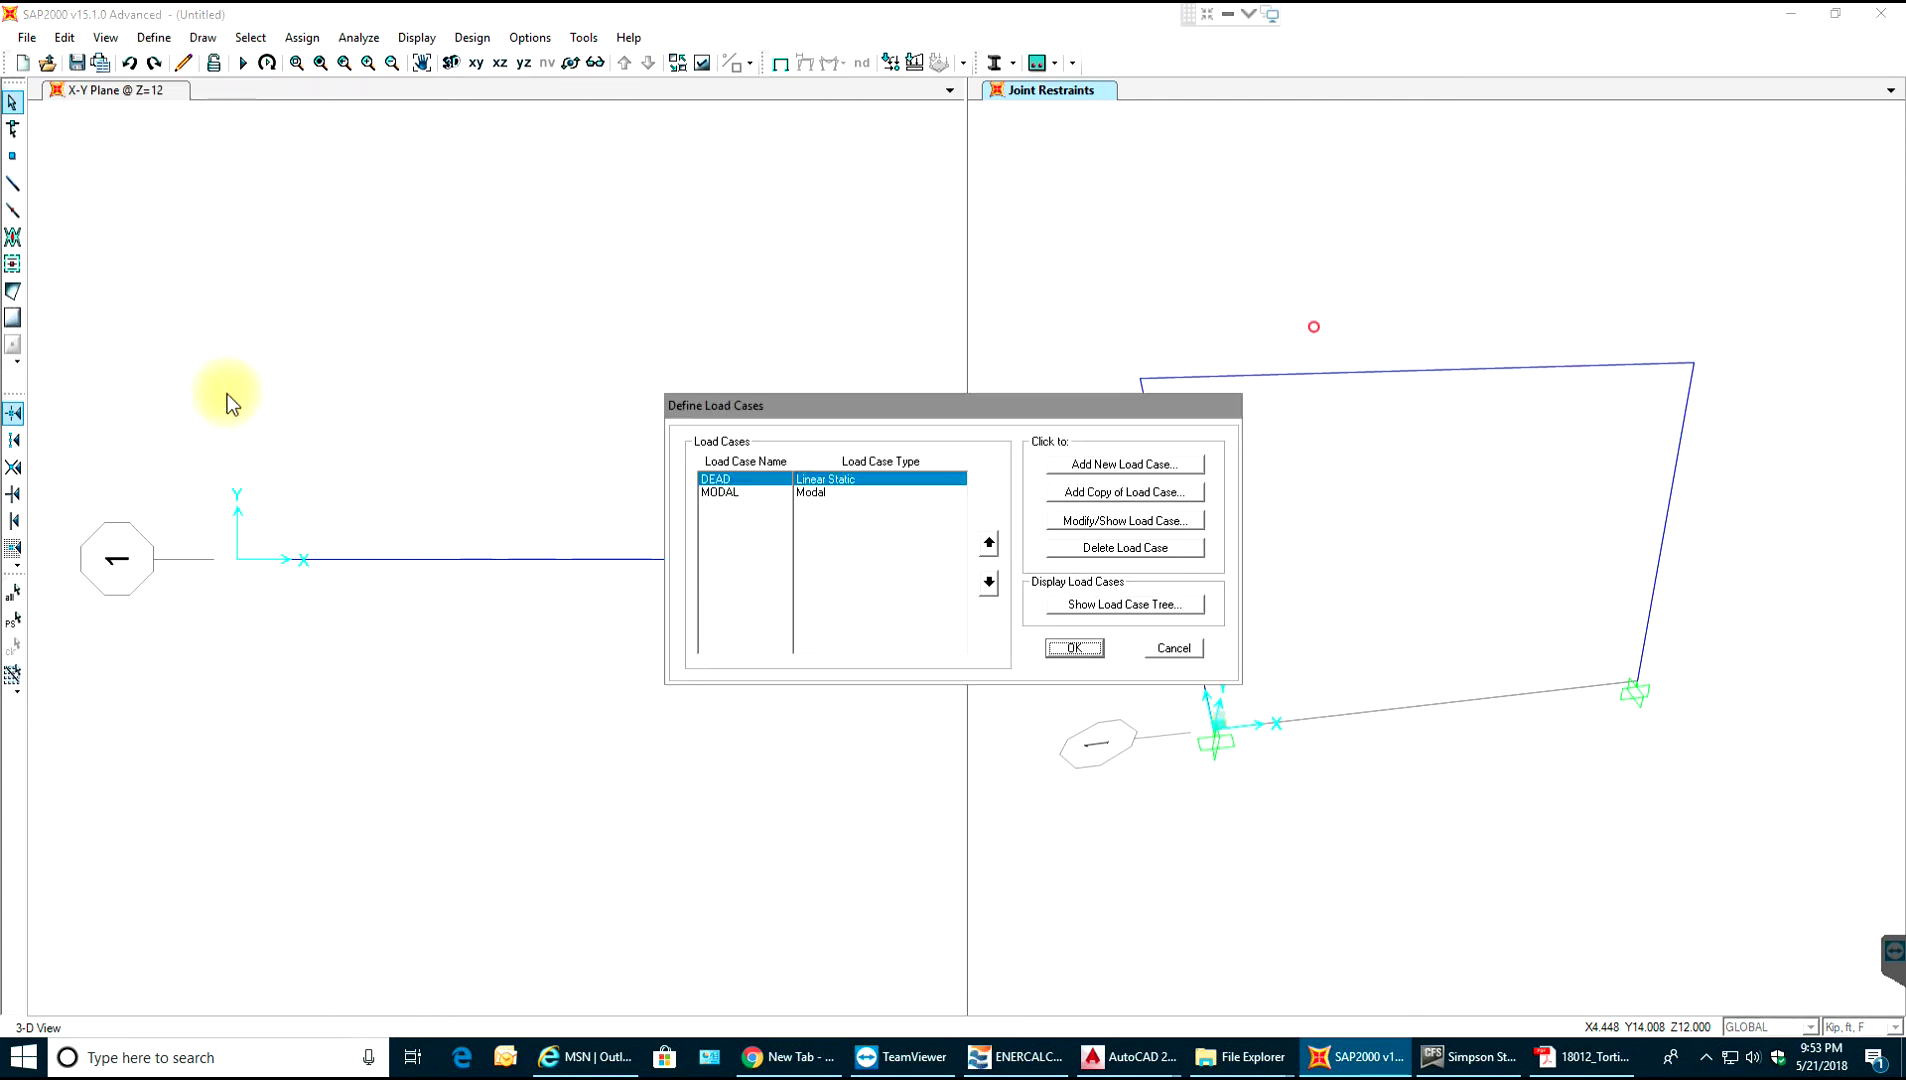
click(1074, 648)
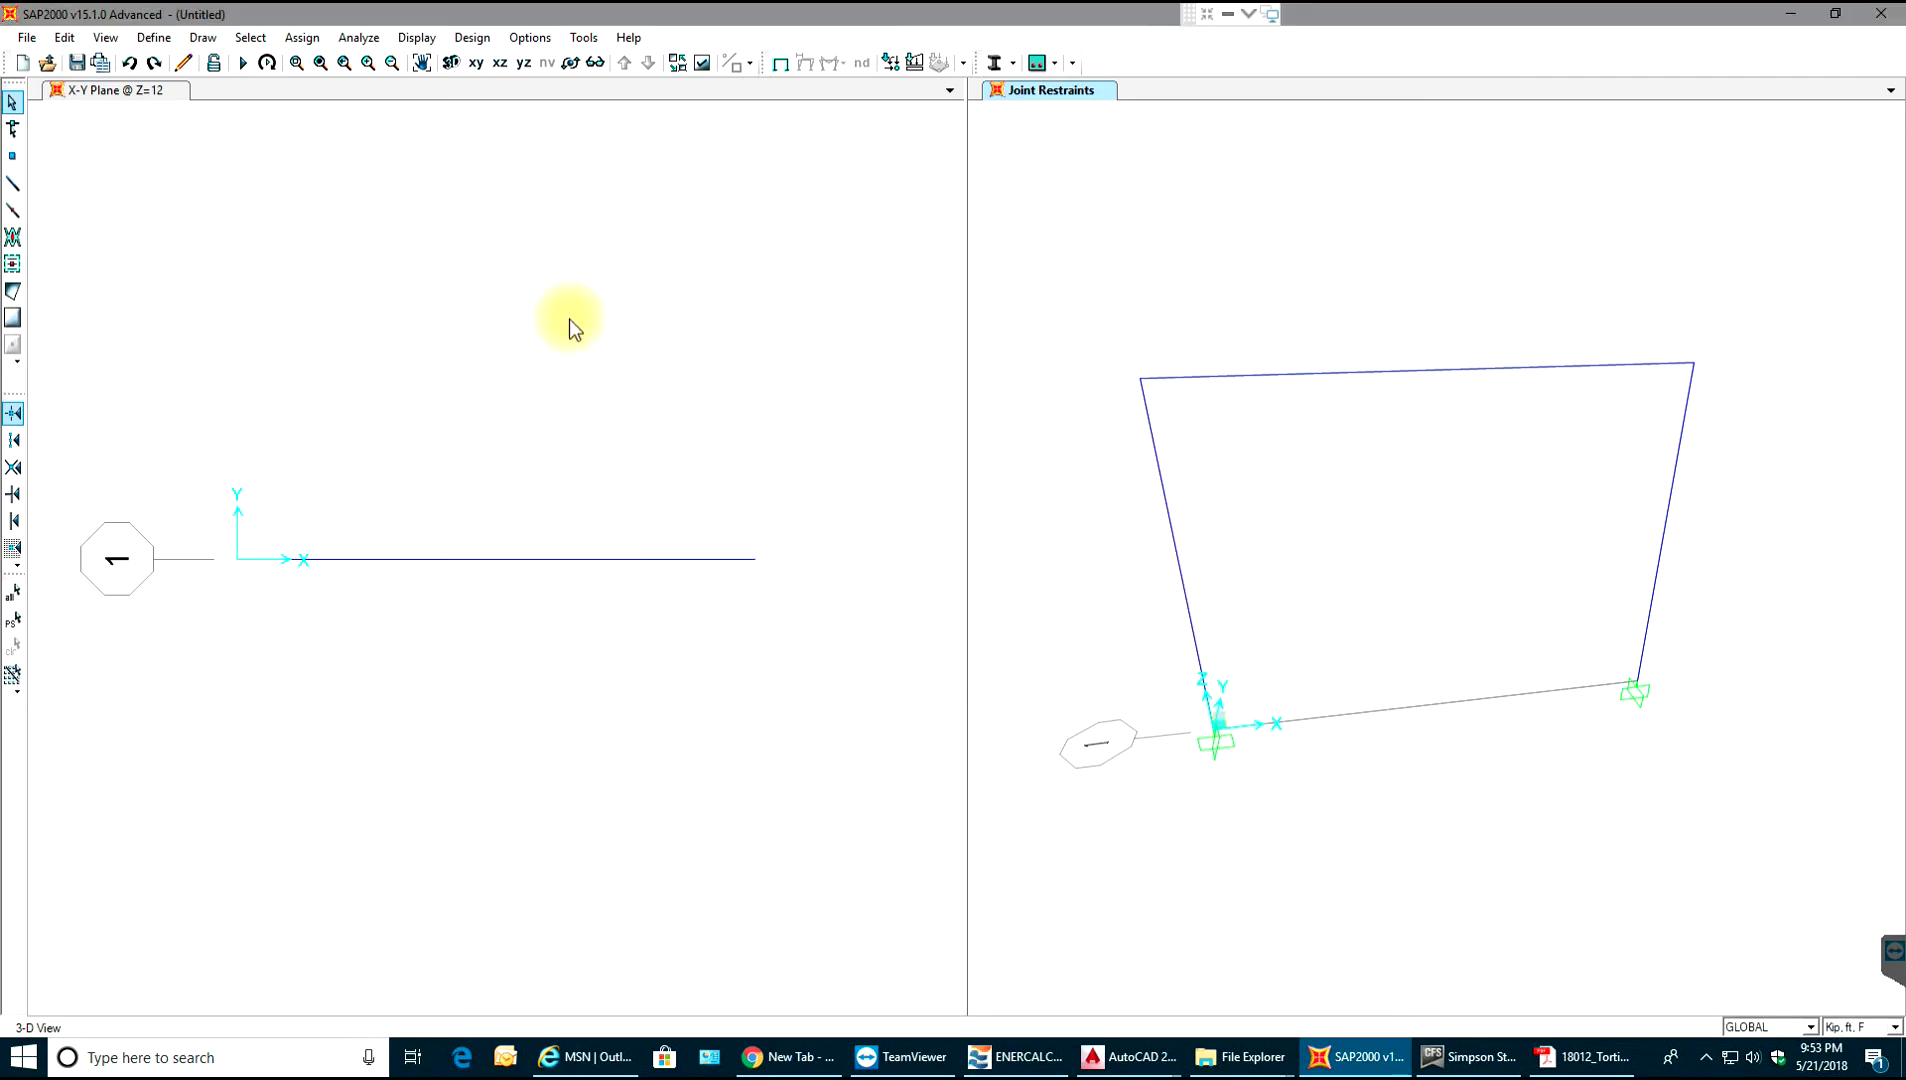
- Add the default code-generated load combinations for concrete frame design
click(158, 38)
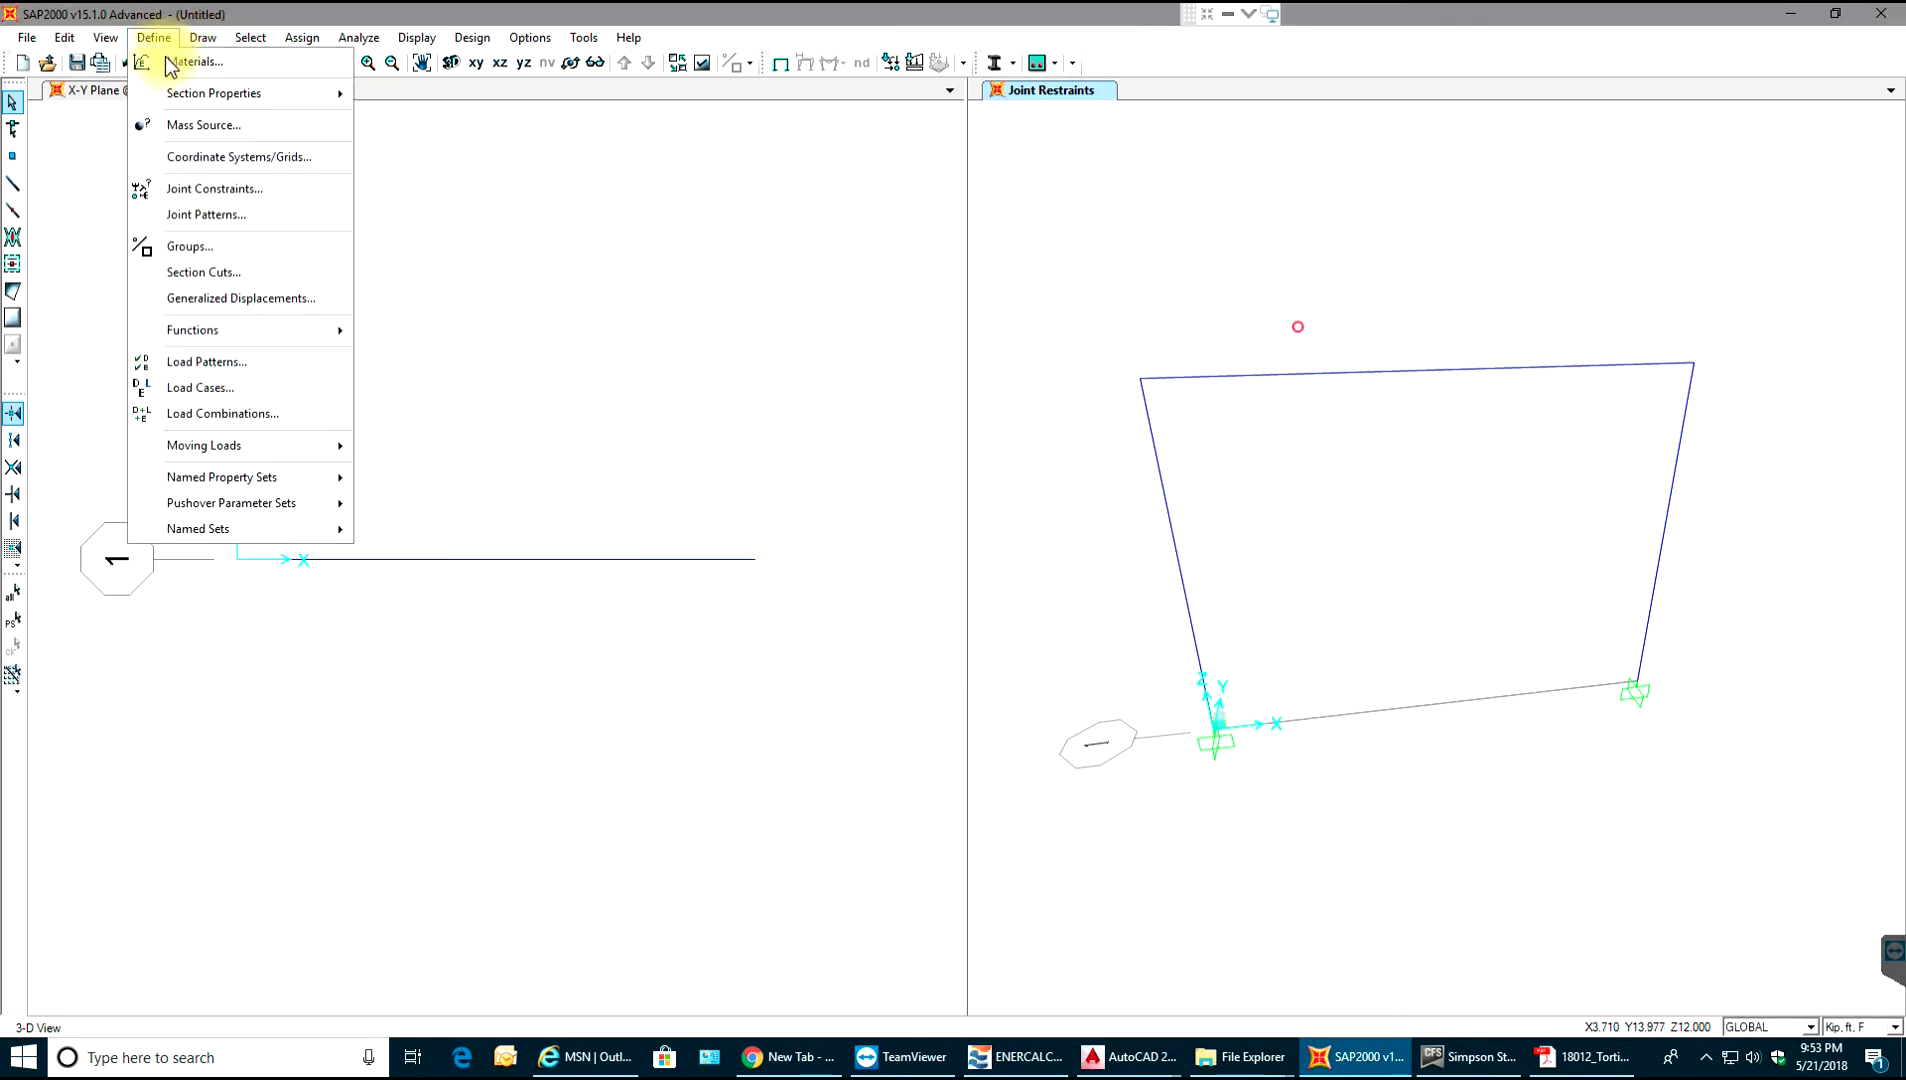
click(255, 420)
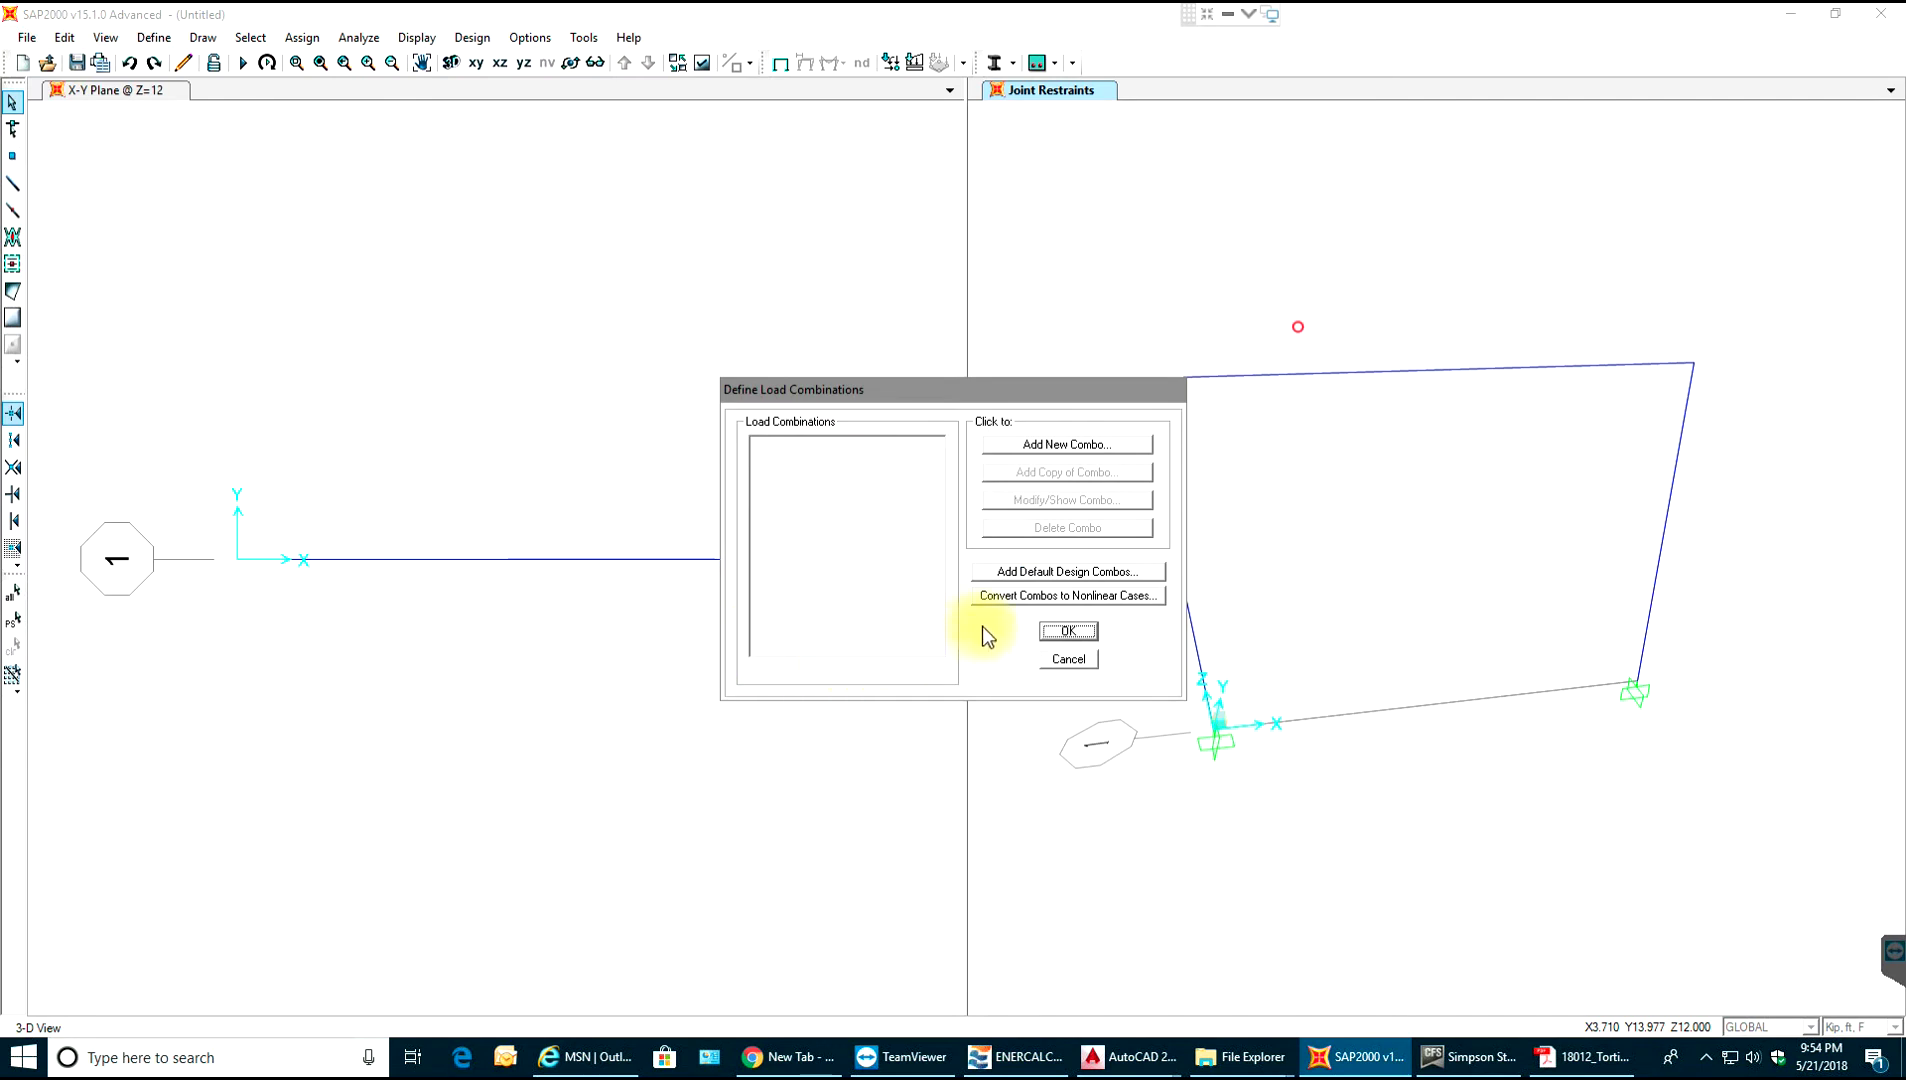
click(1040, 577)
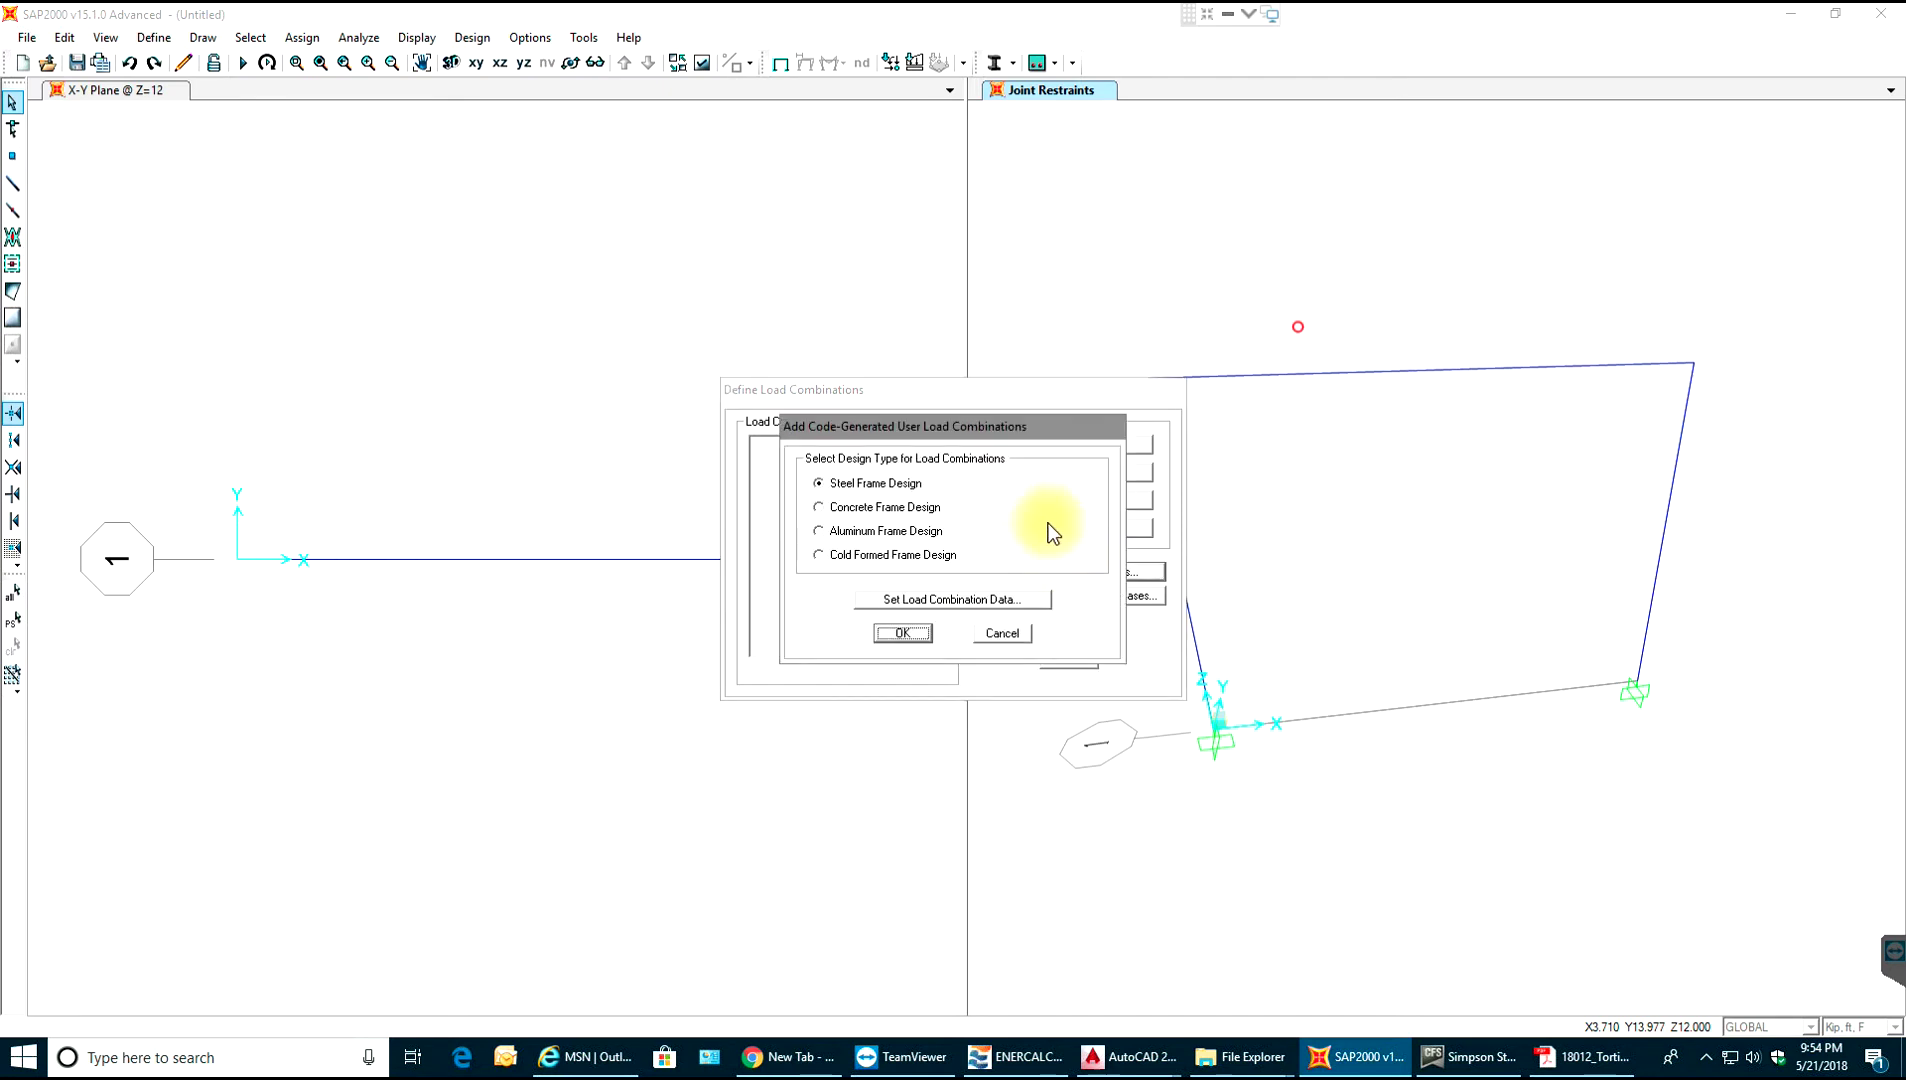
click(856, 507)
click(903, 634)
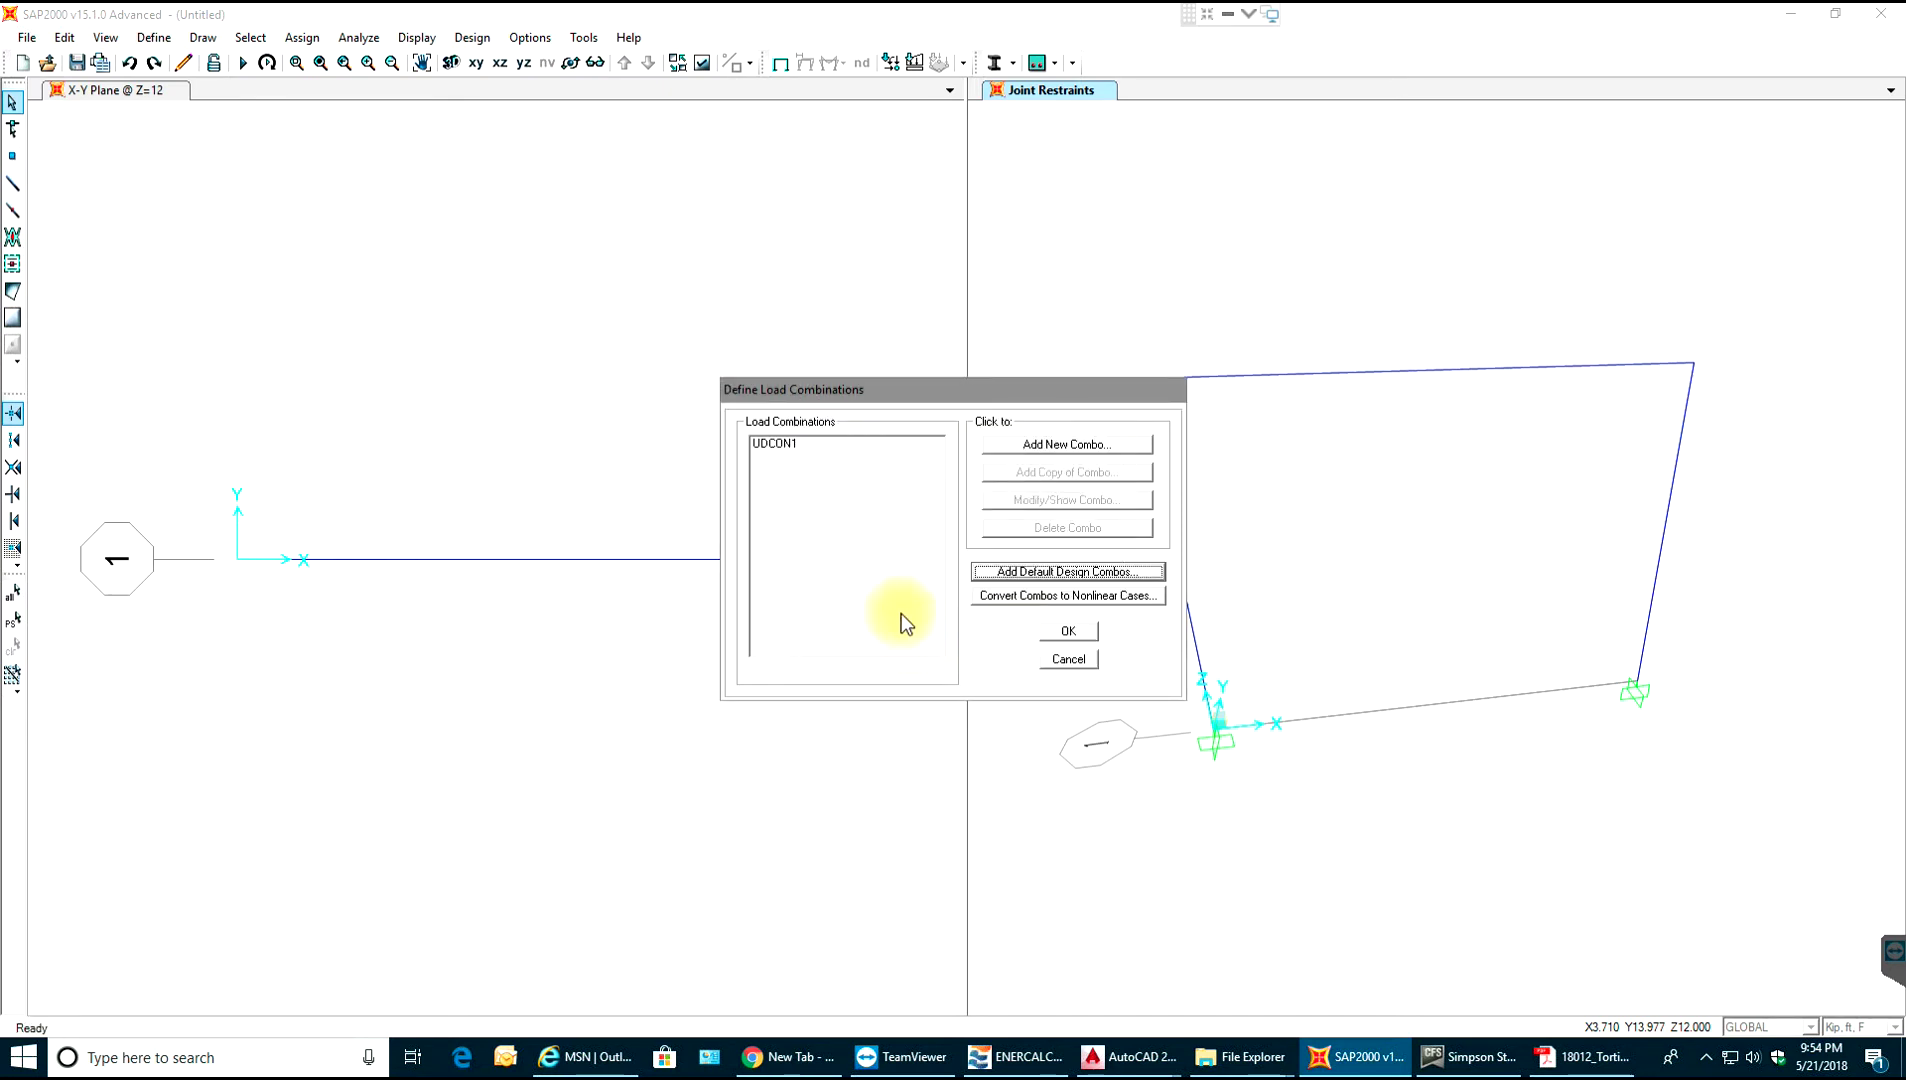
click(1068, 631)
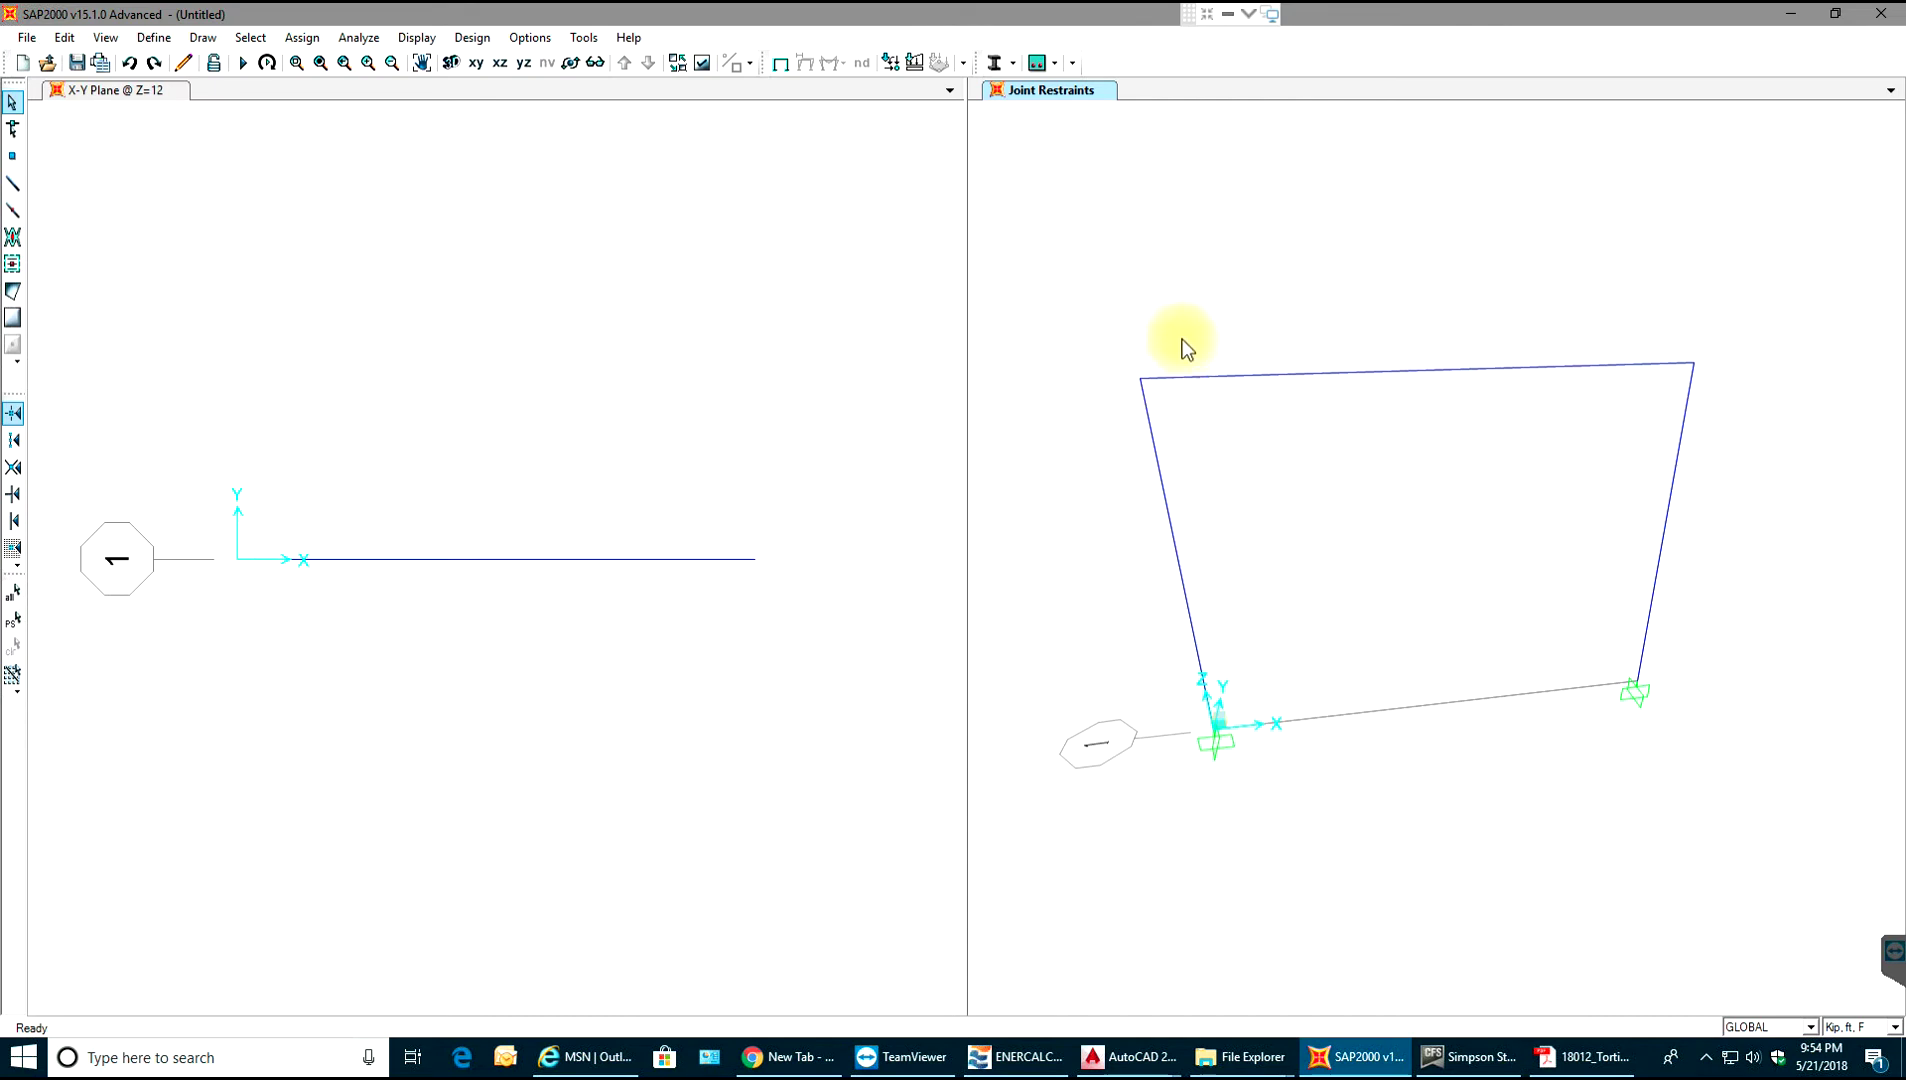
- Assign a joint force of -10 kip in global Z under the DEAD pattern to the two joints at the column tops
drag(1094, 396, 1092, 398)
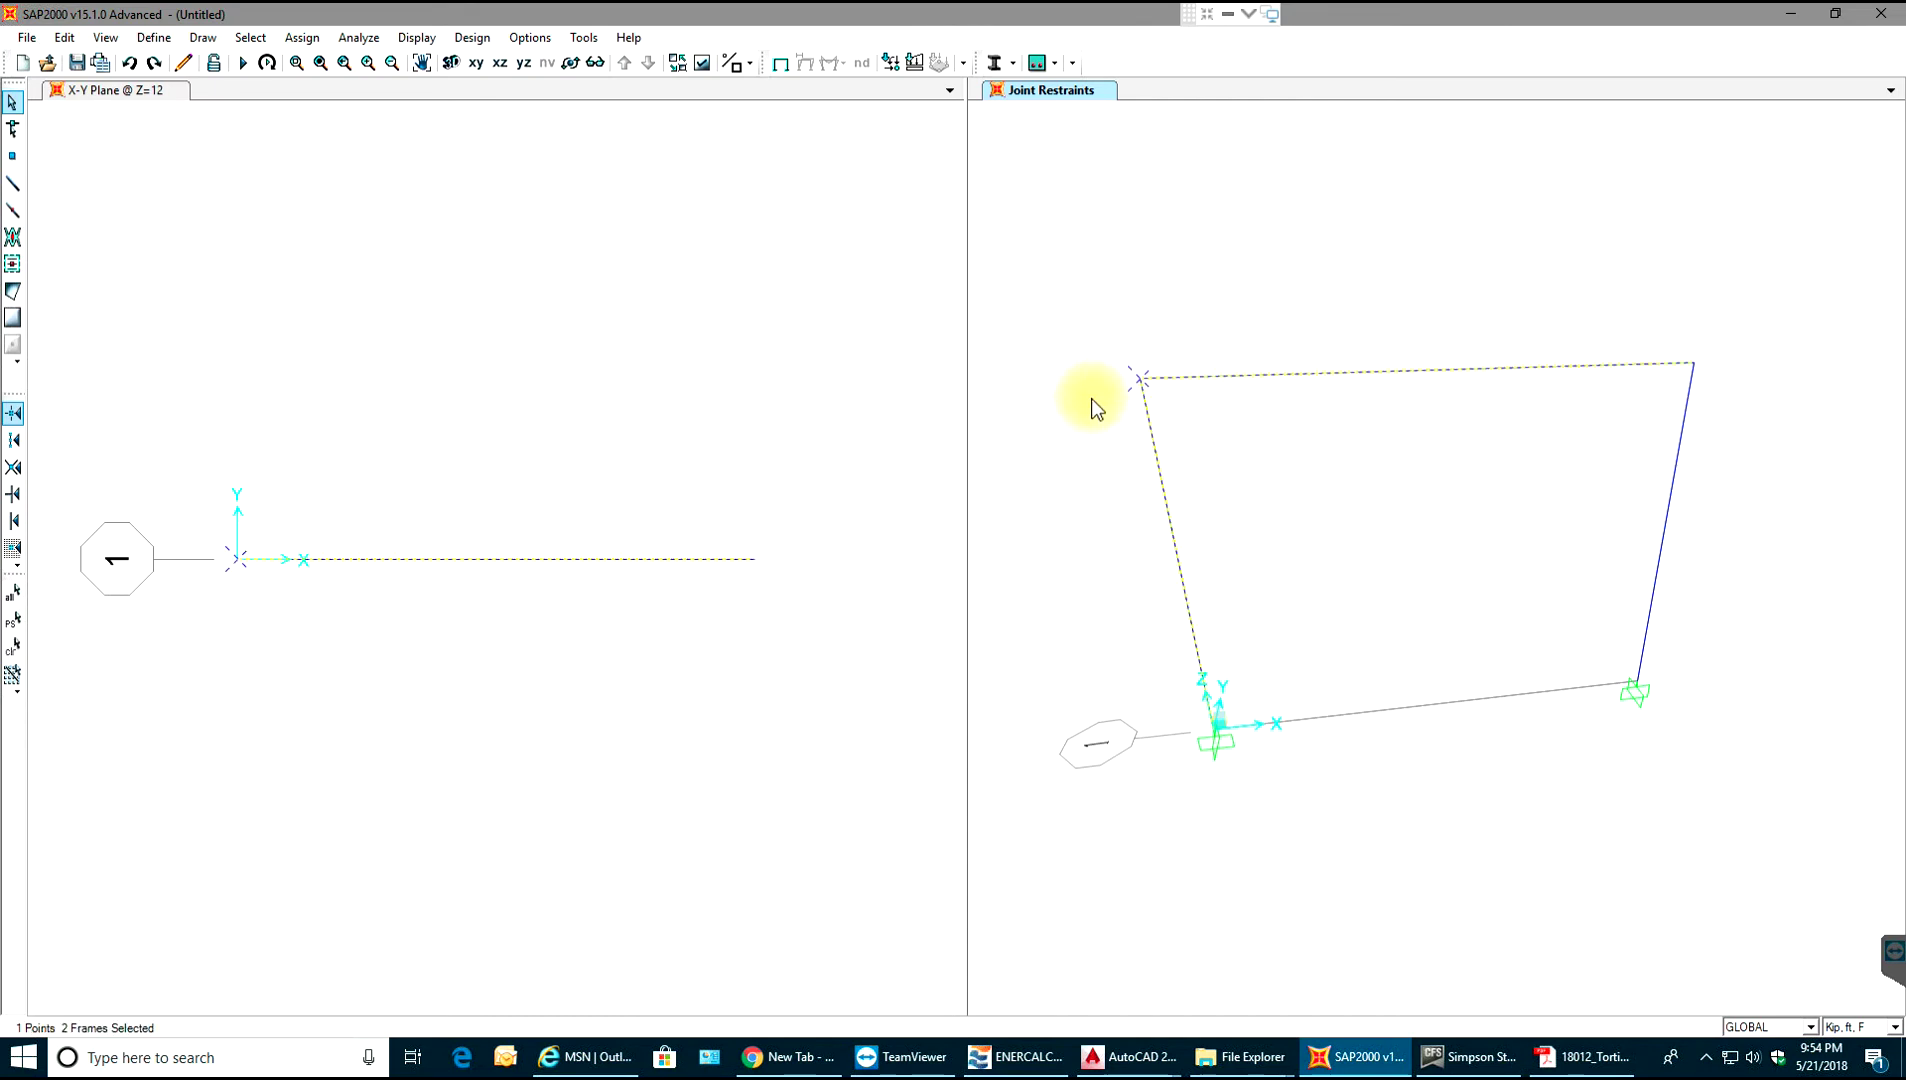
drag(1750, 346, 1665, 382)
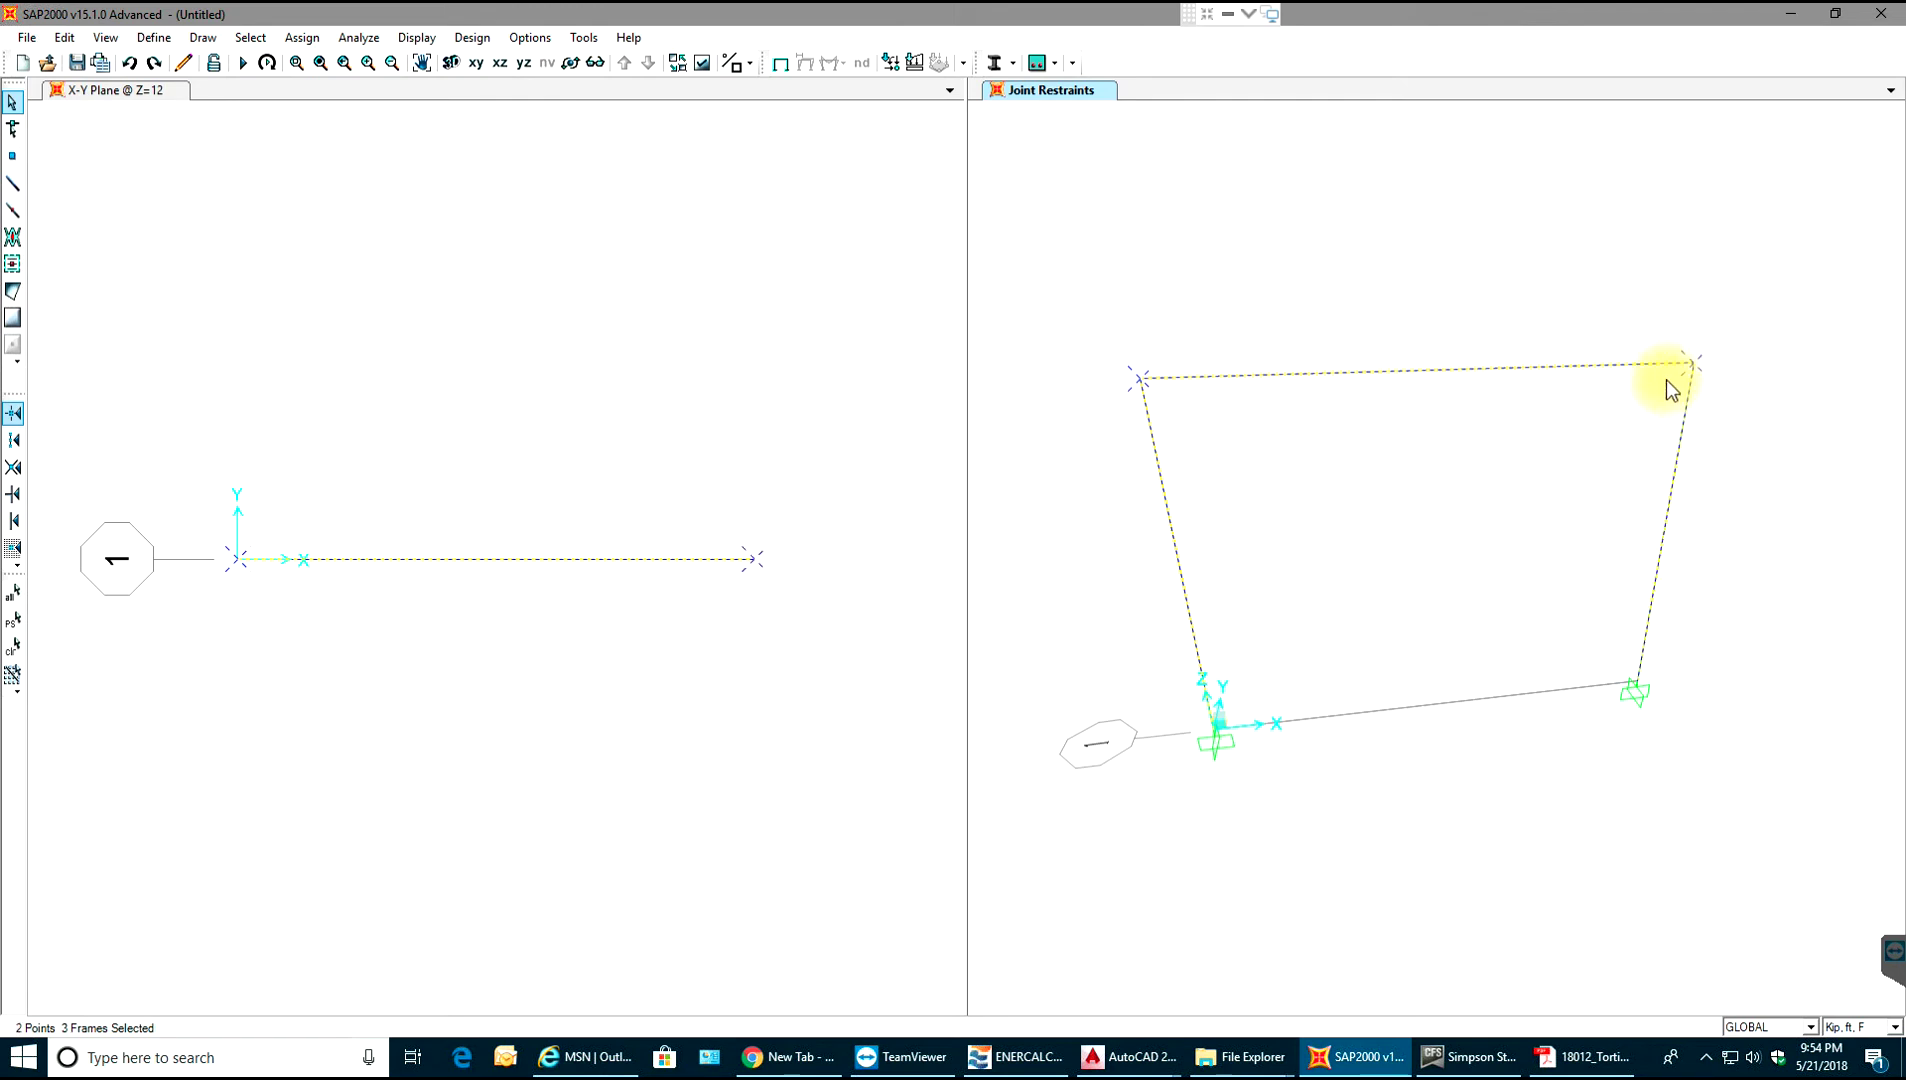
click(318, 39)
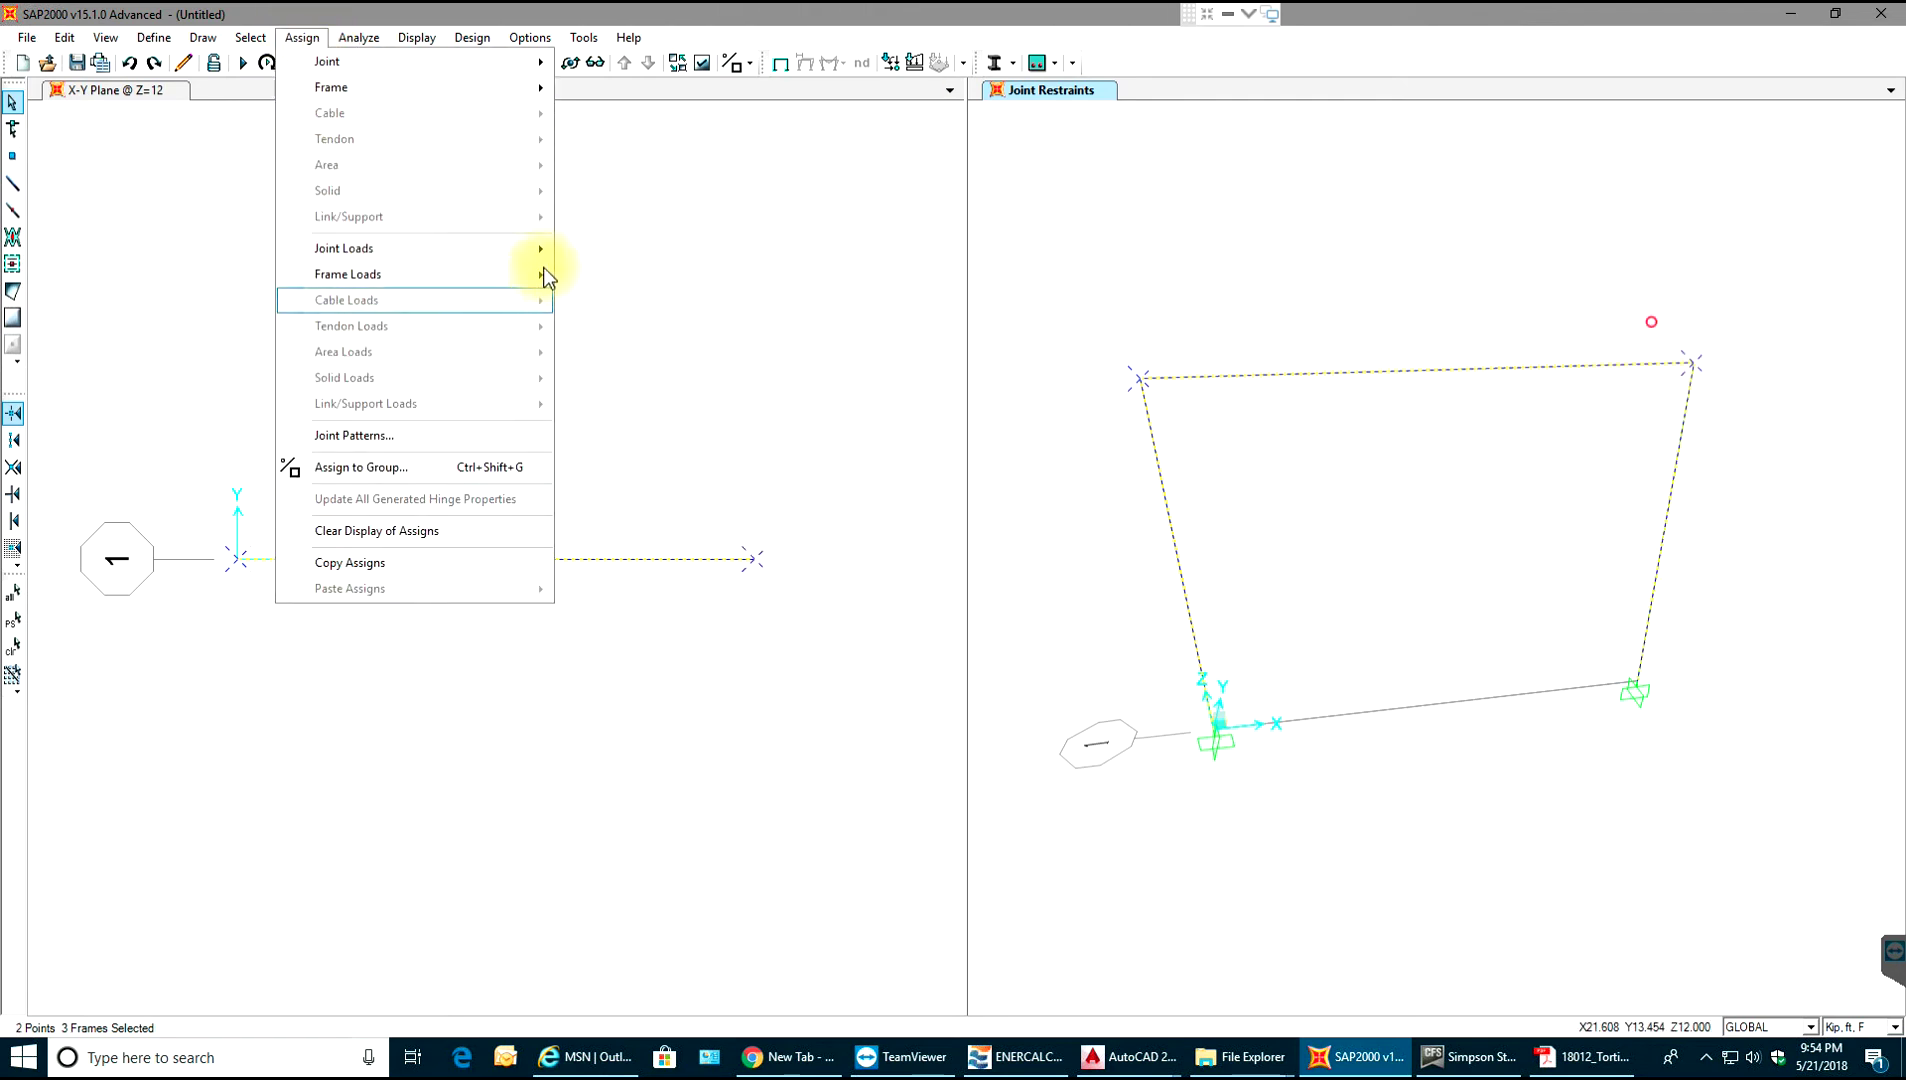
mouse_move(544, 263)
click(628, 255)
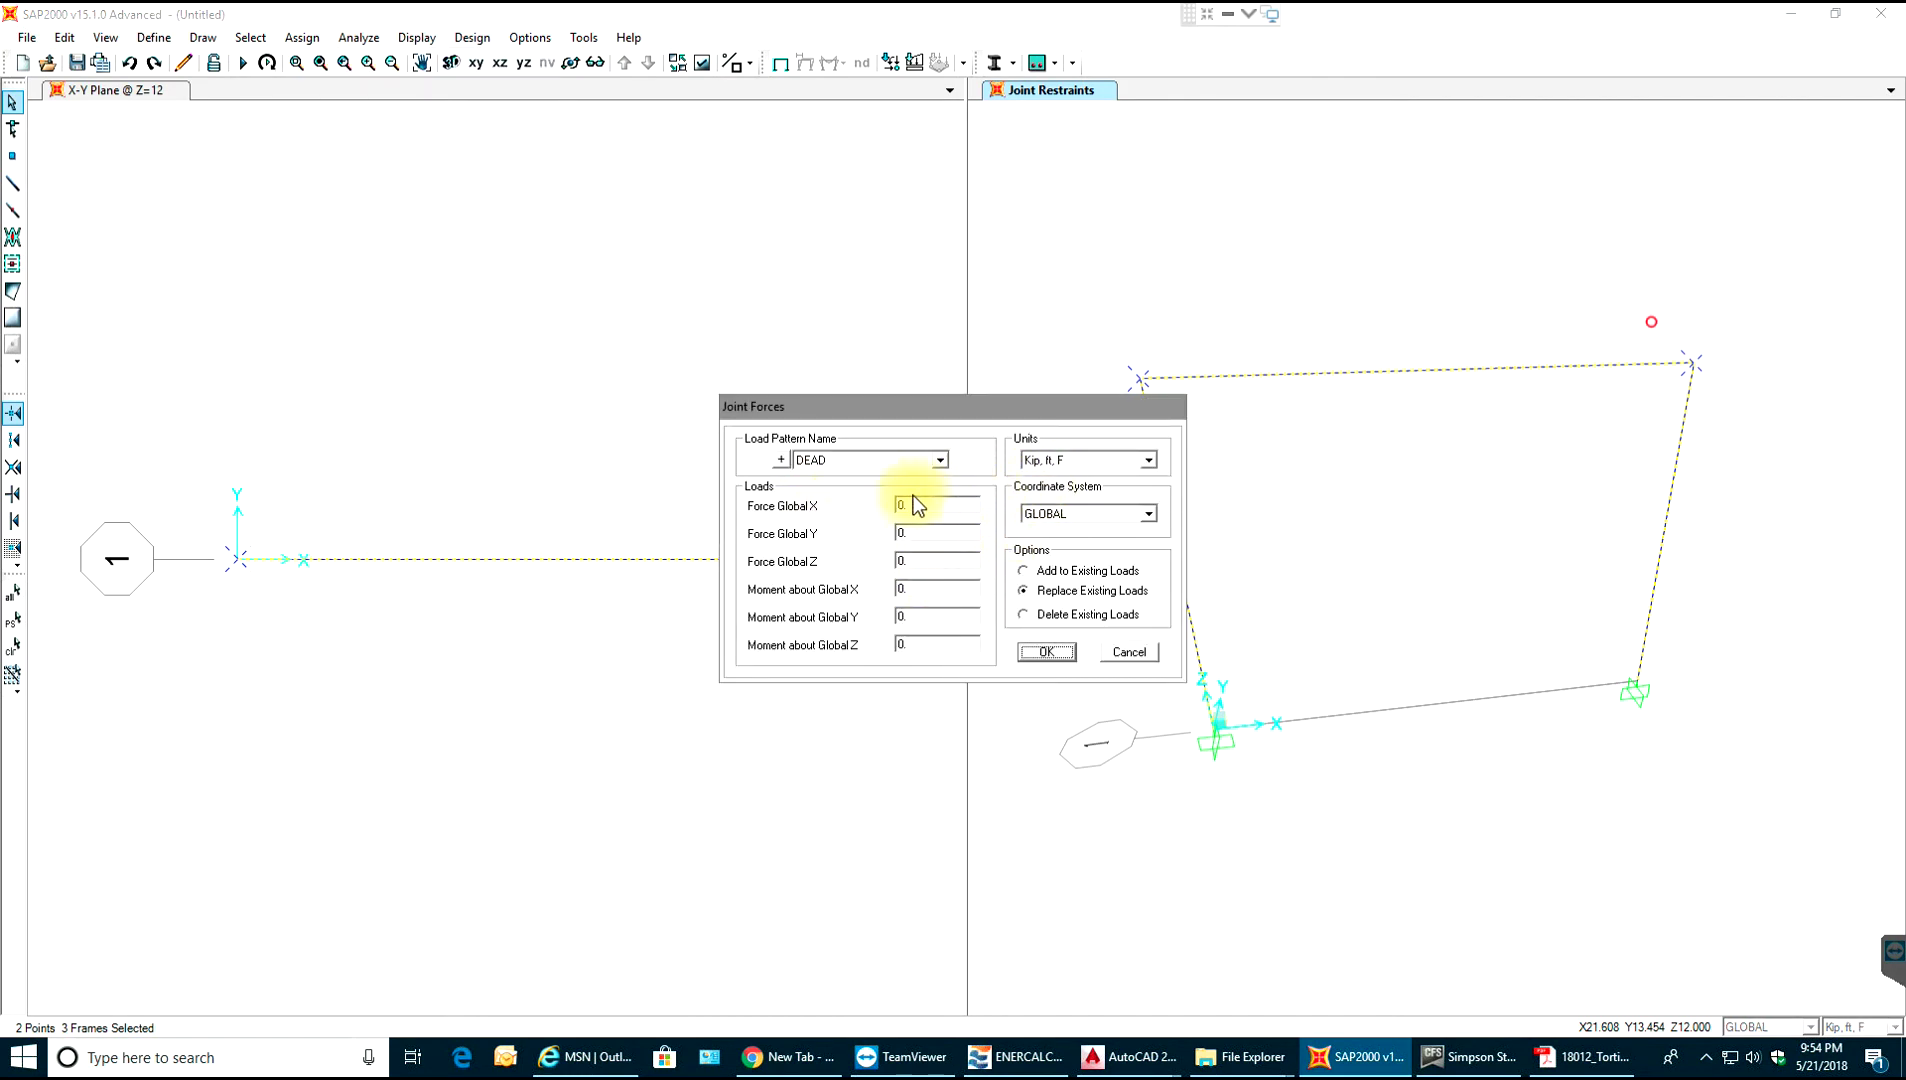
click(930, 569)
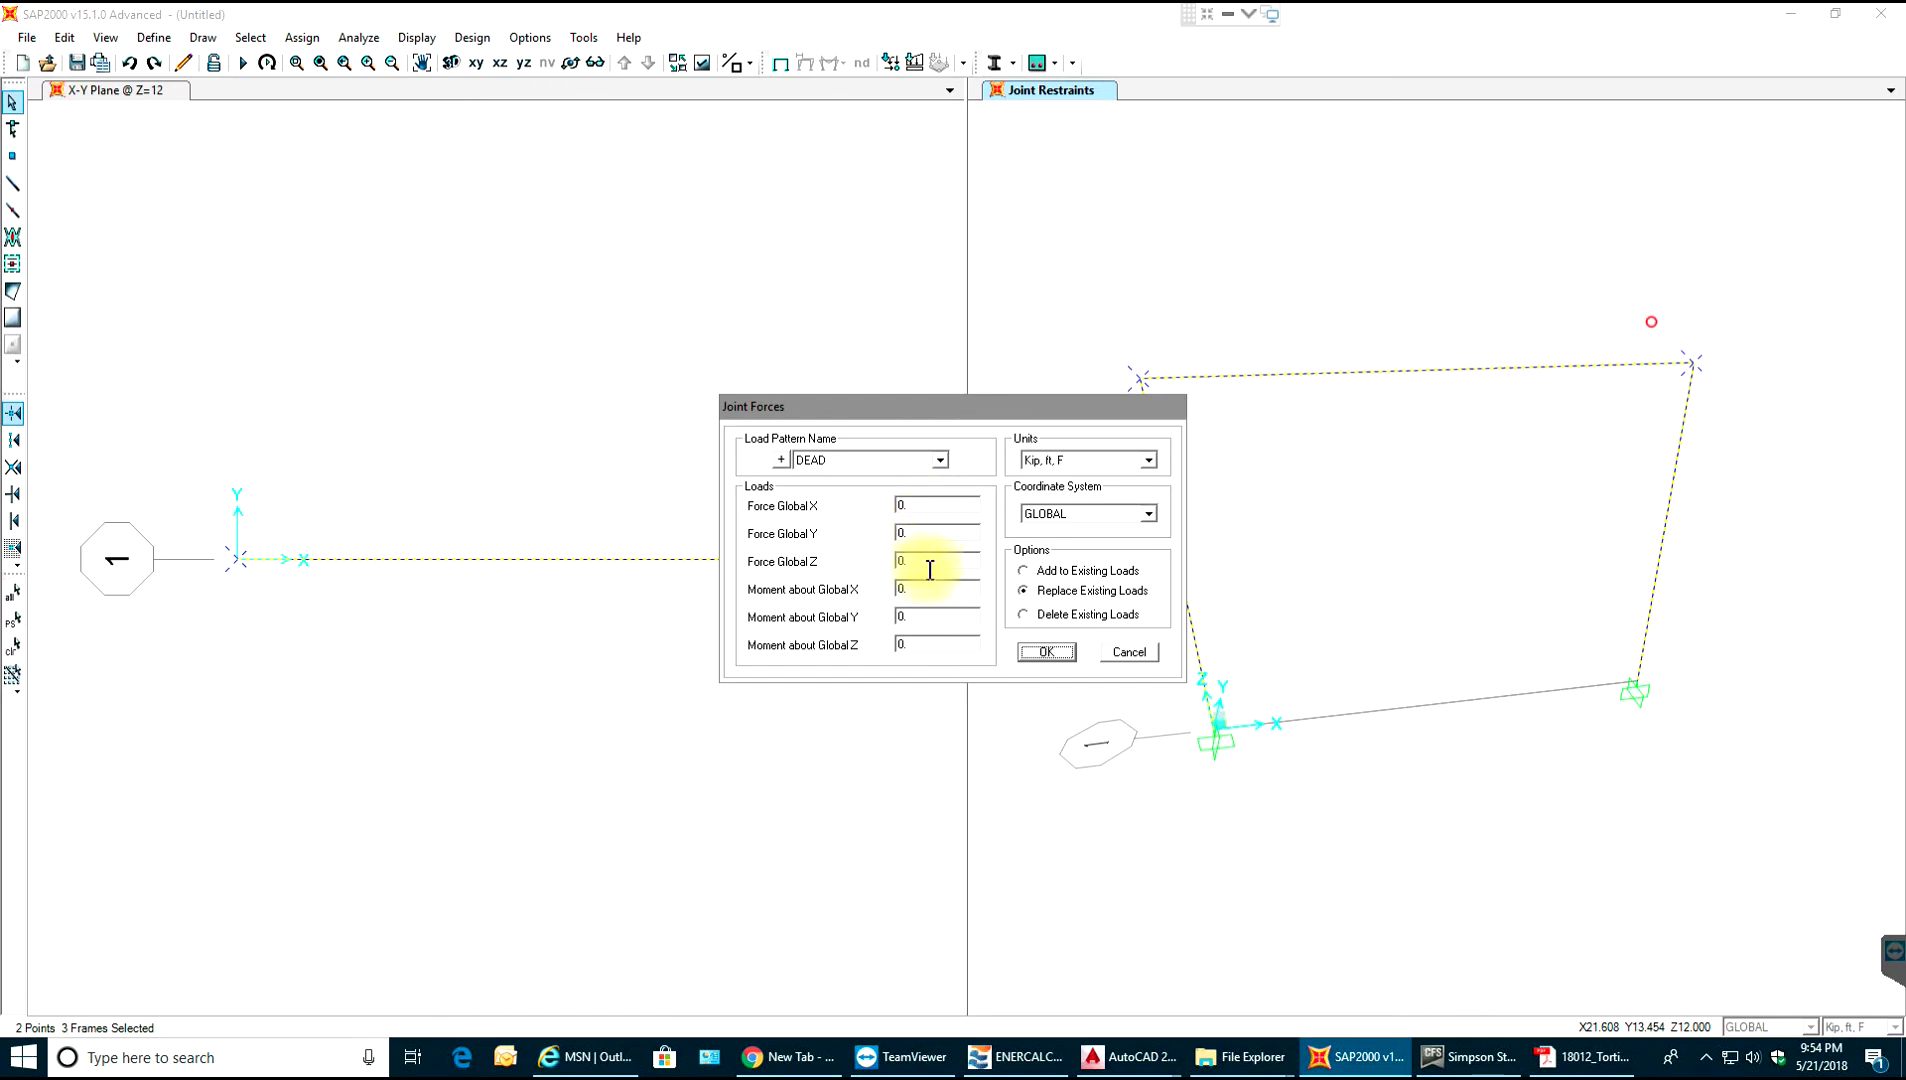
double_click(920, 556)
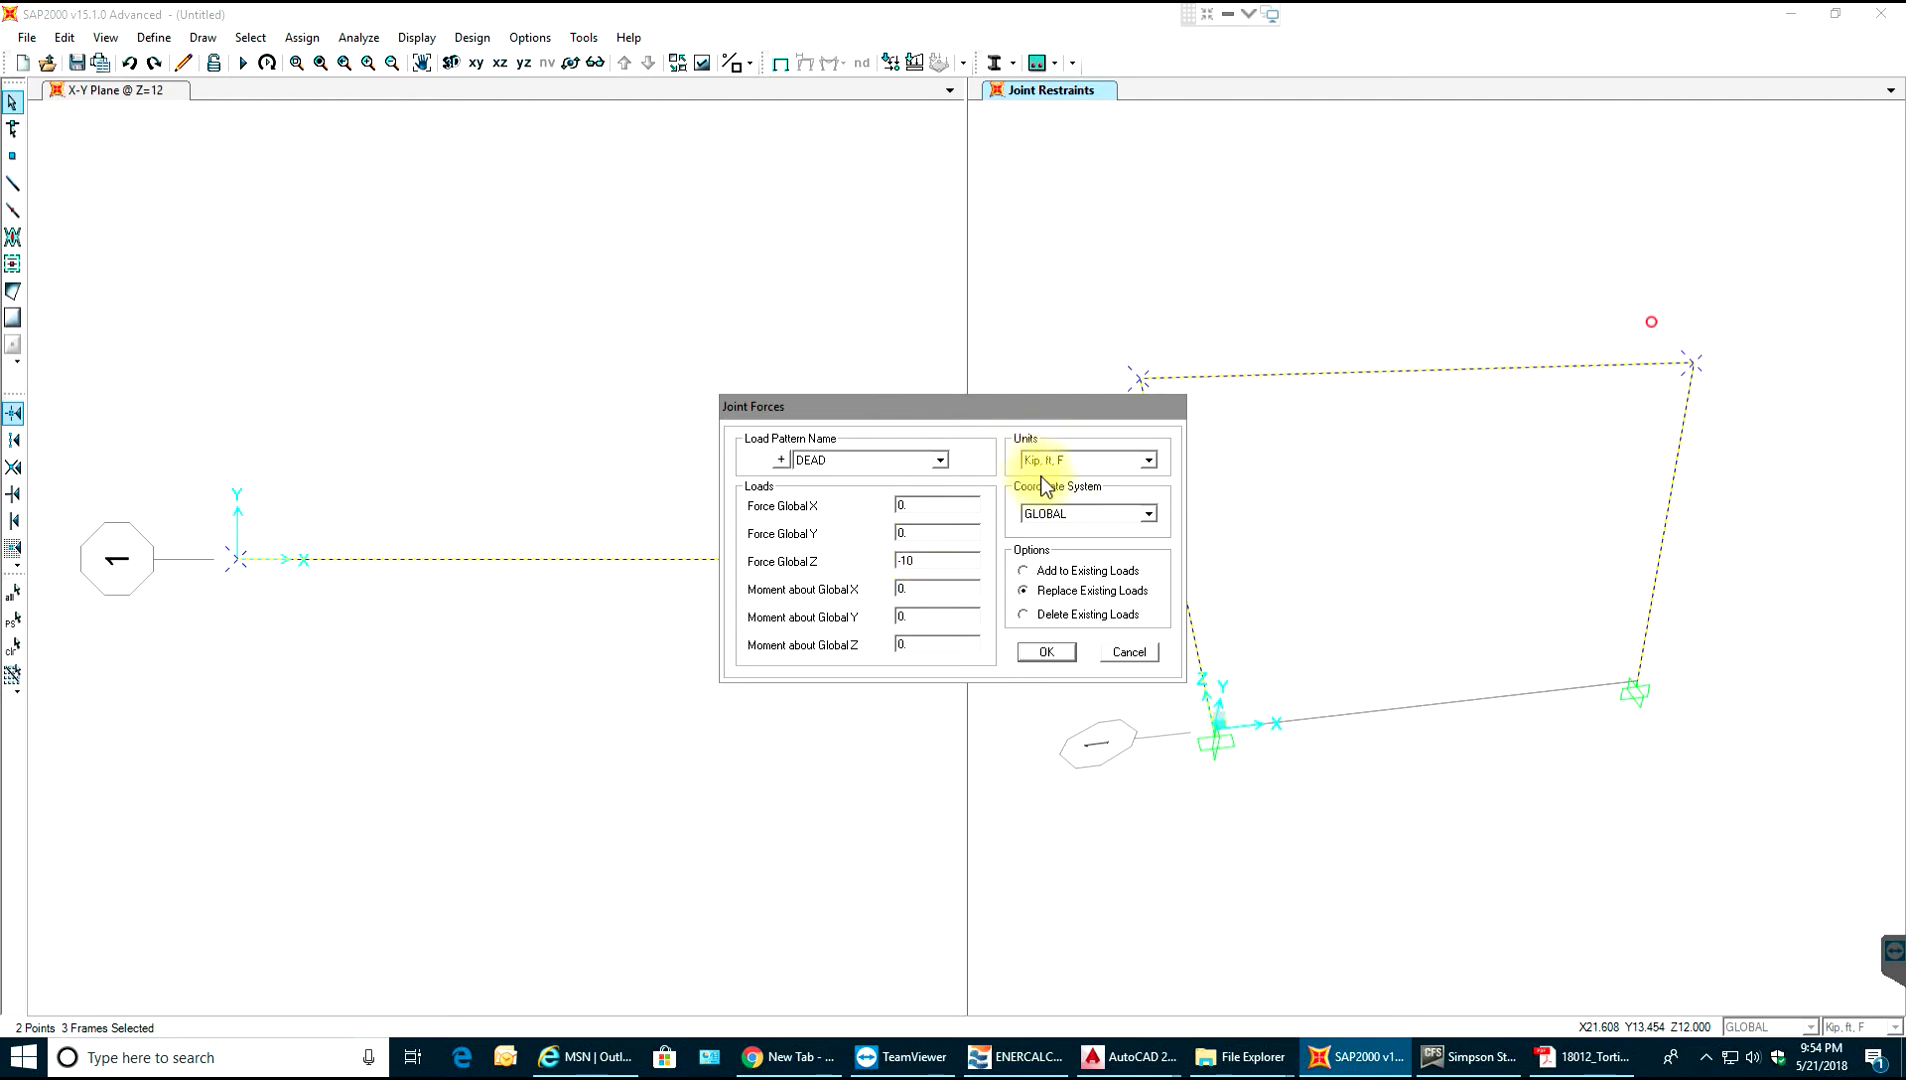
click(1046, 652)
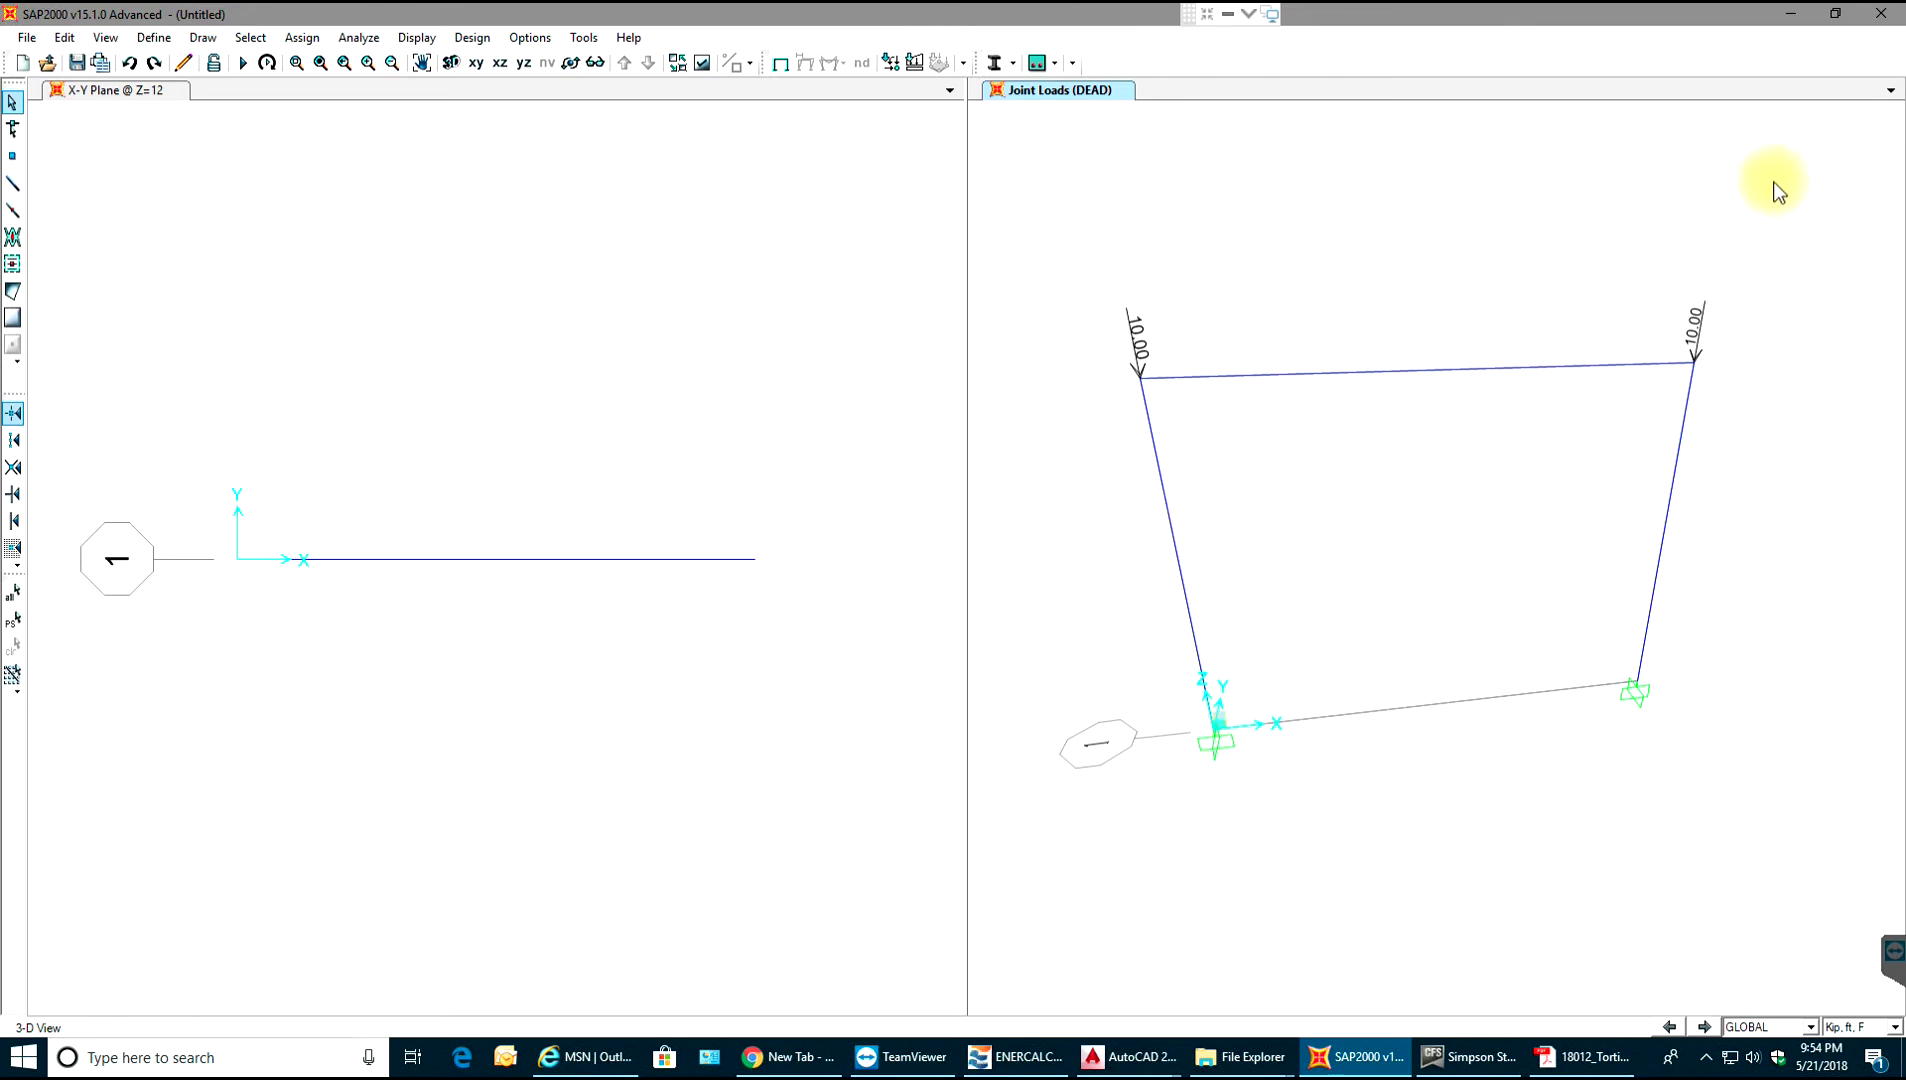
- Assign a uniform gravity load of 0.2 kip/ft to the top beam under the DEAD load pattern
drag(1401, 280, 1315, 407)
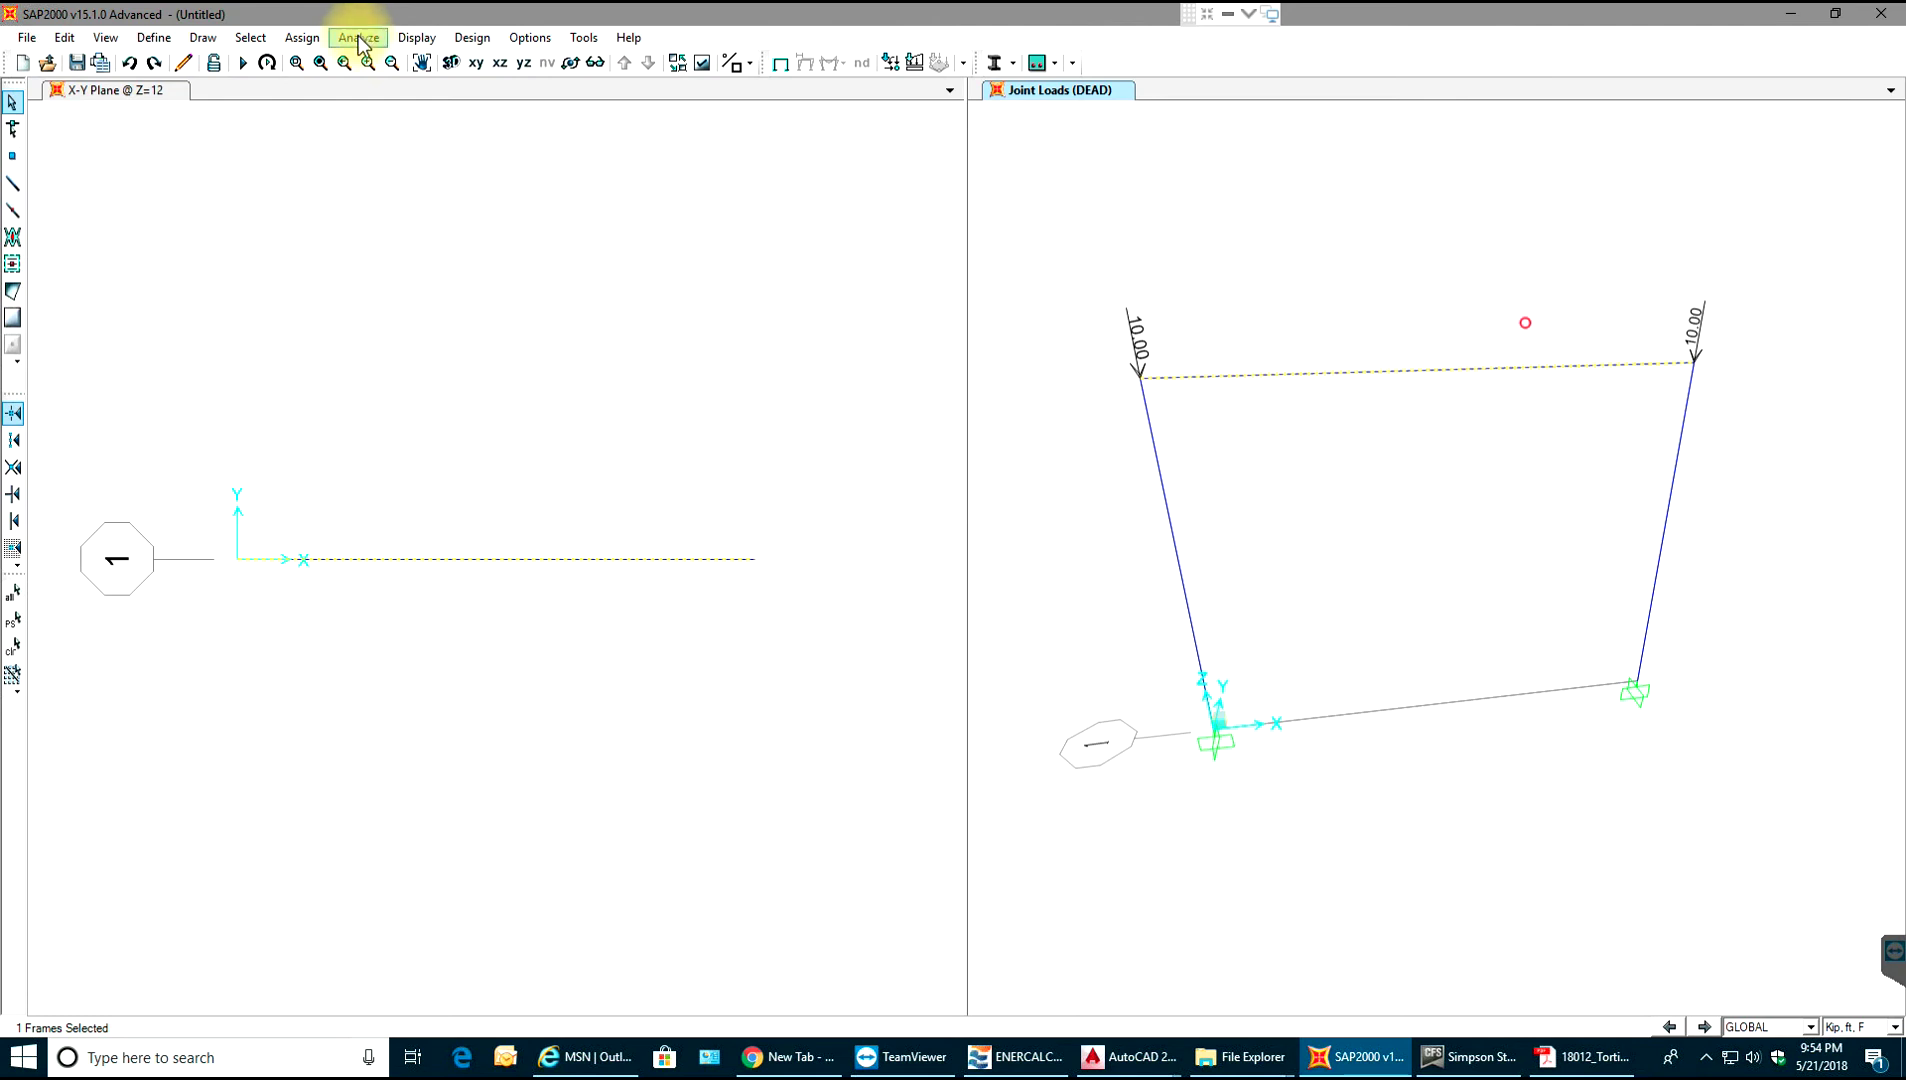
click(301, 37)
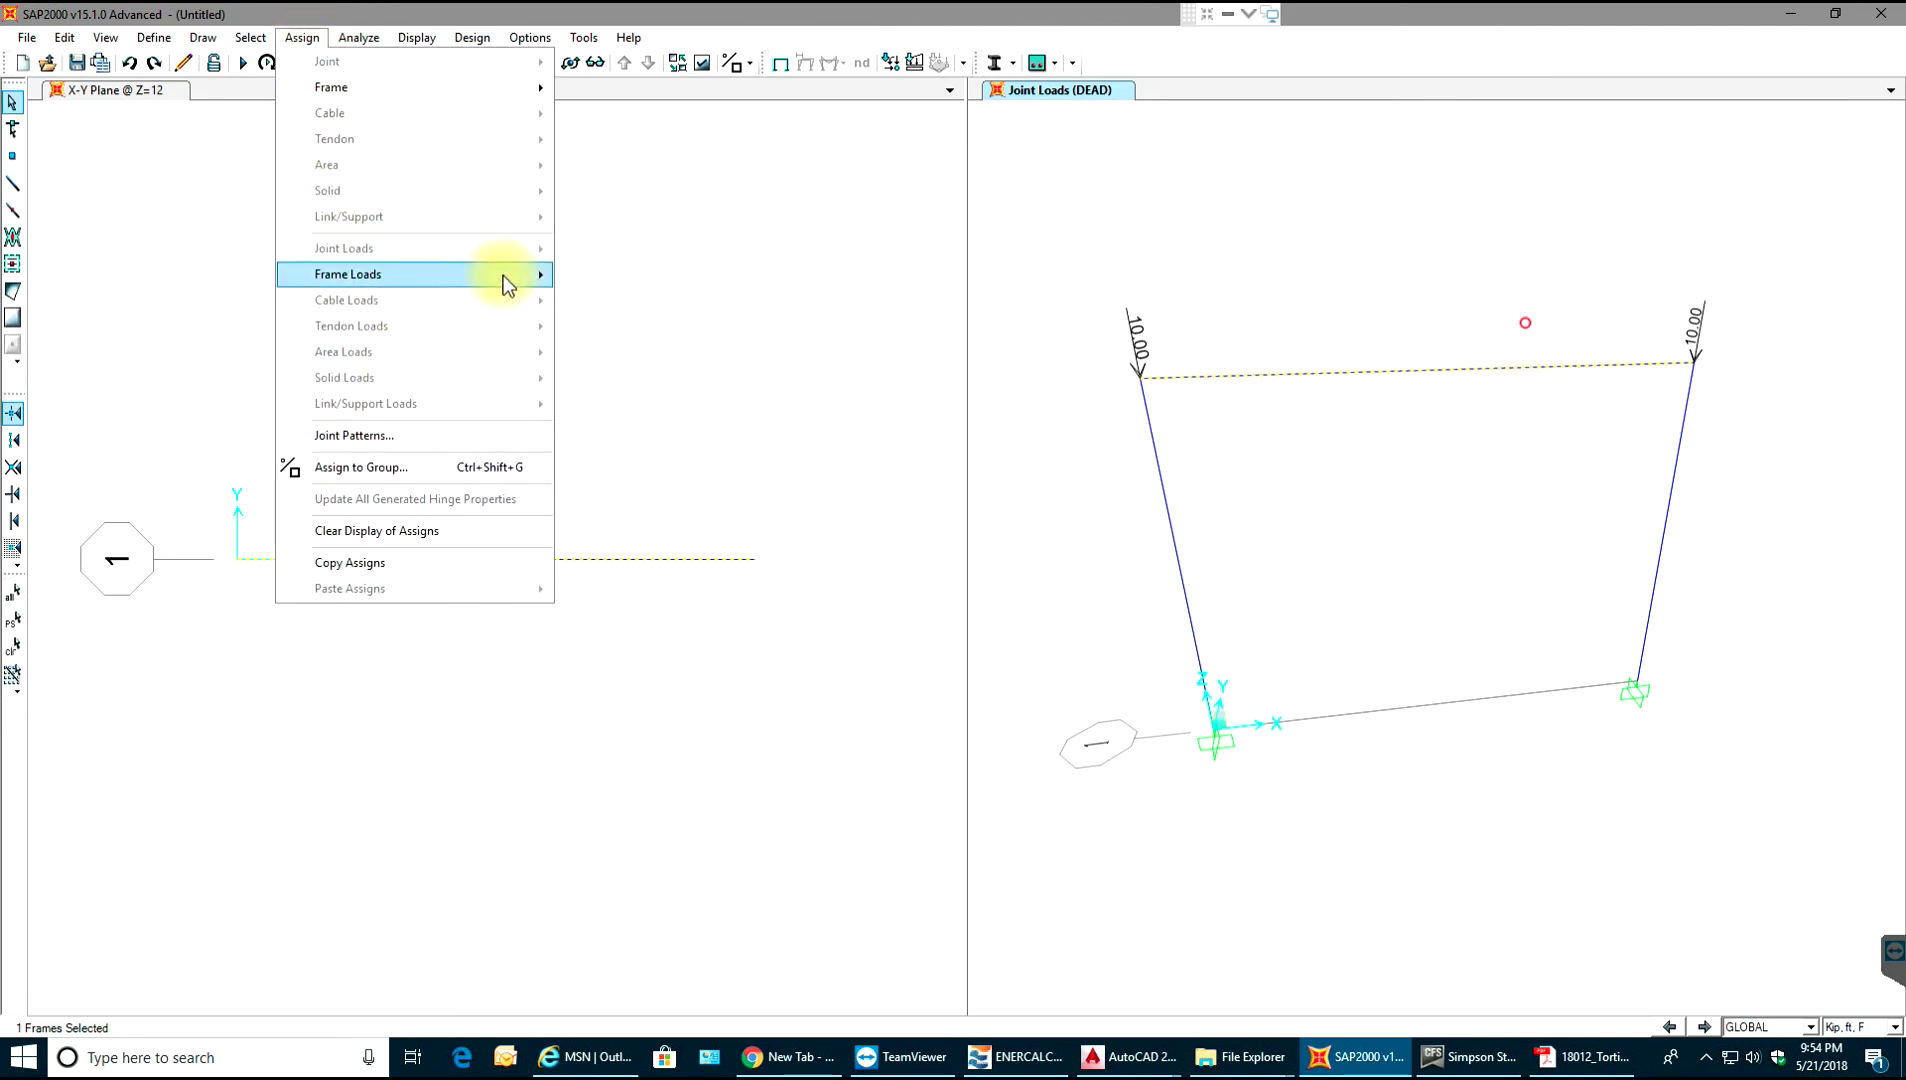
mouse_move(505, 275)
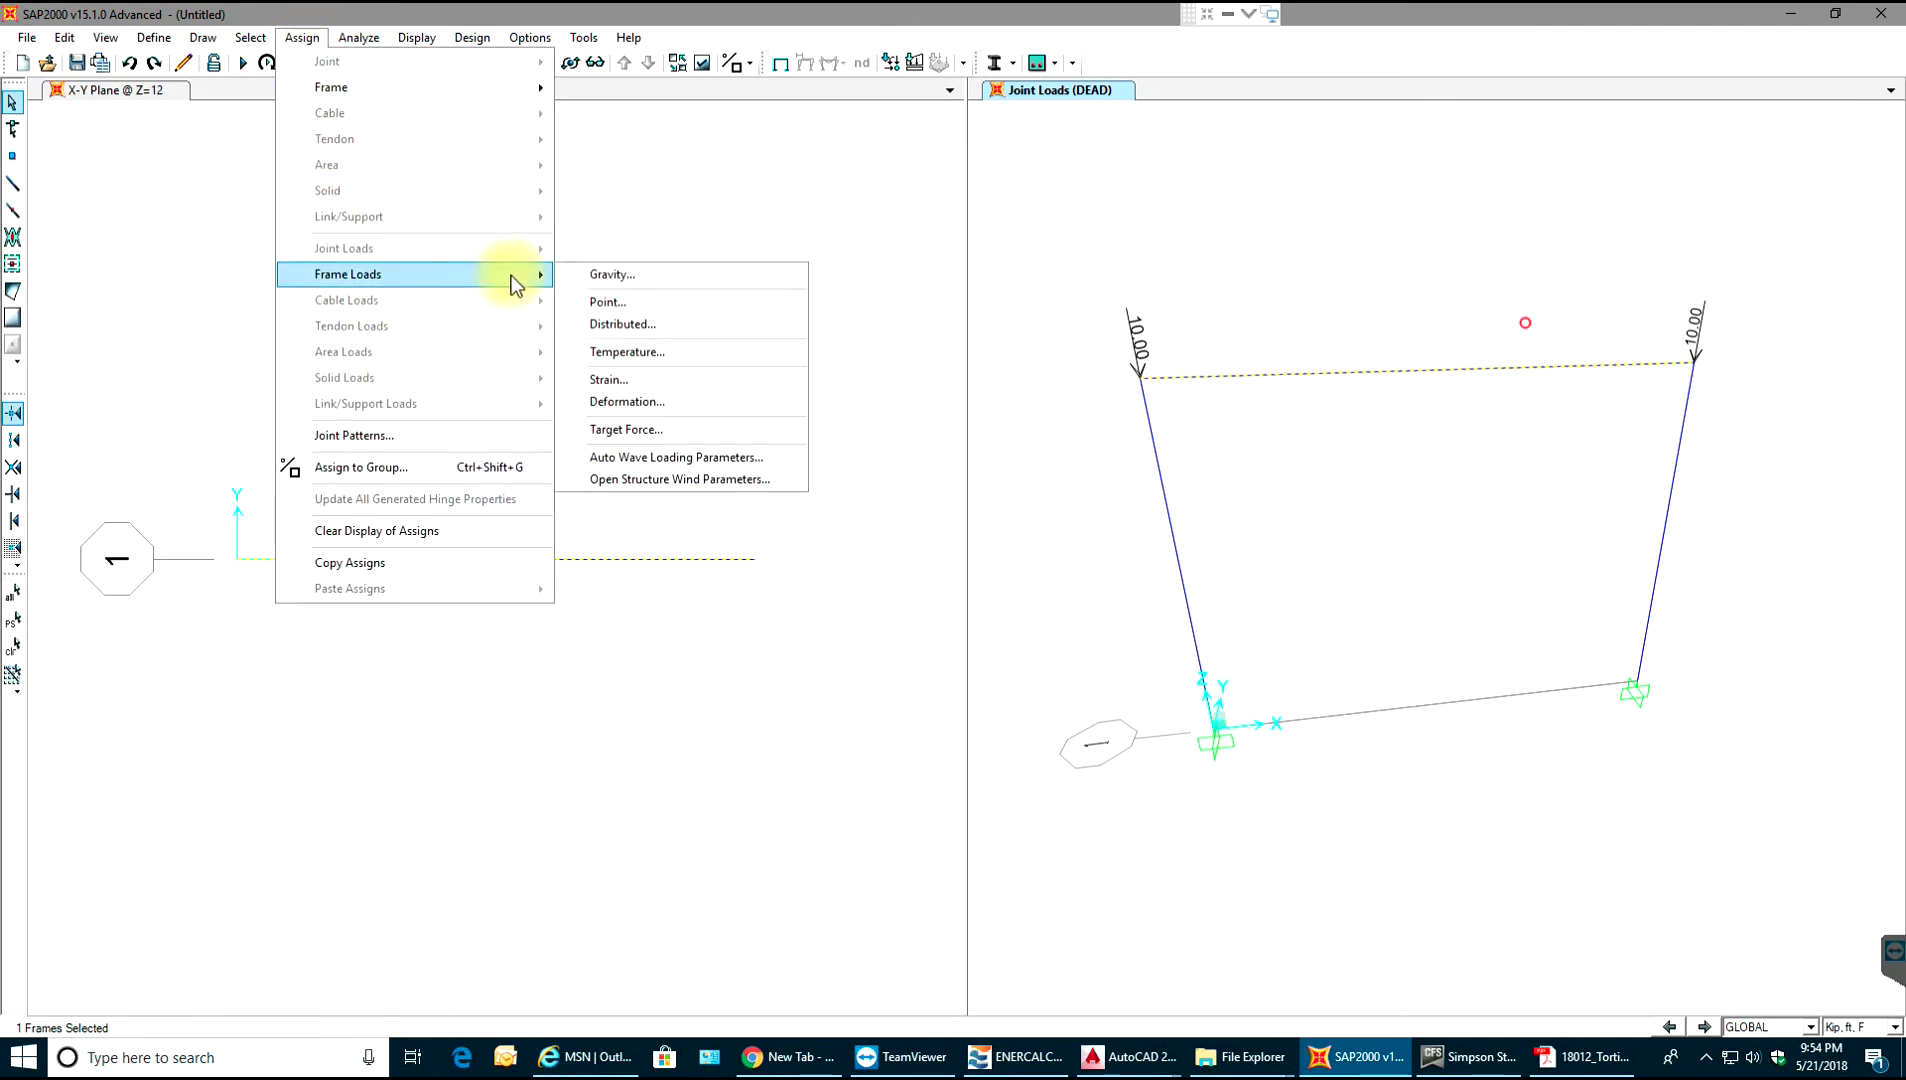
click(622, 324)
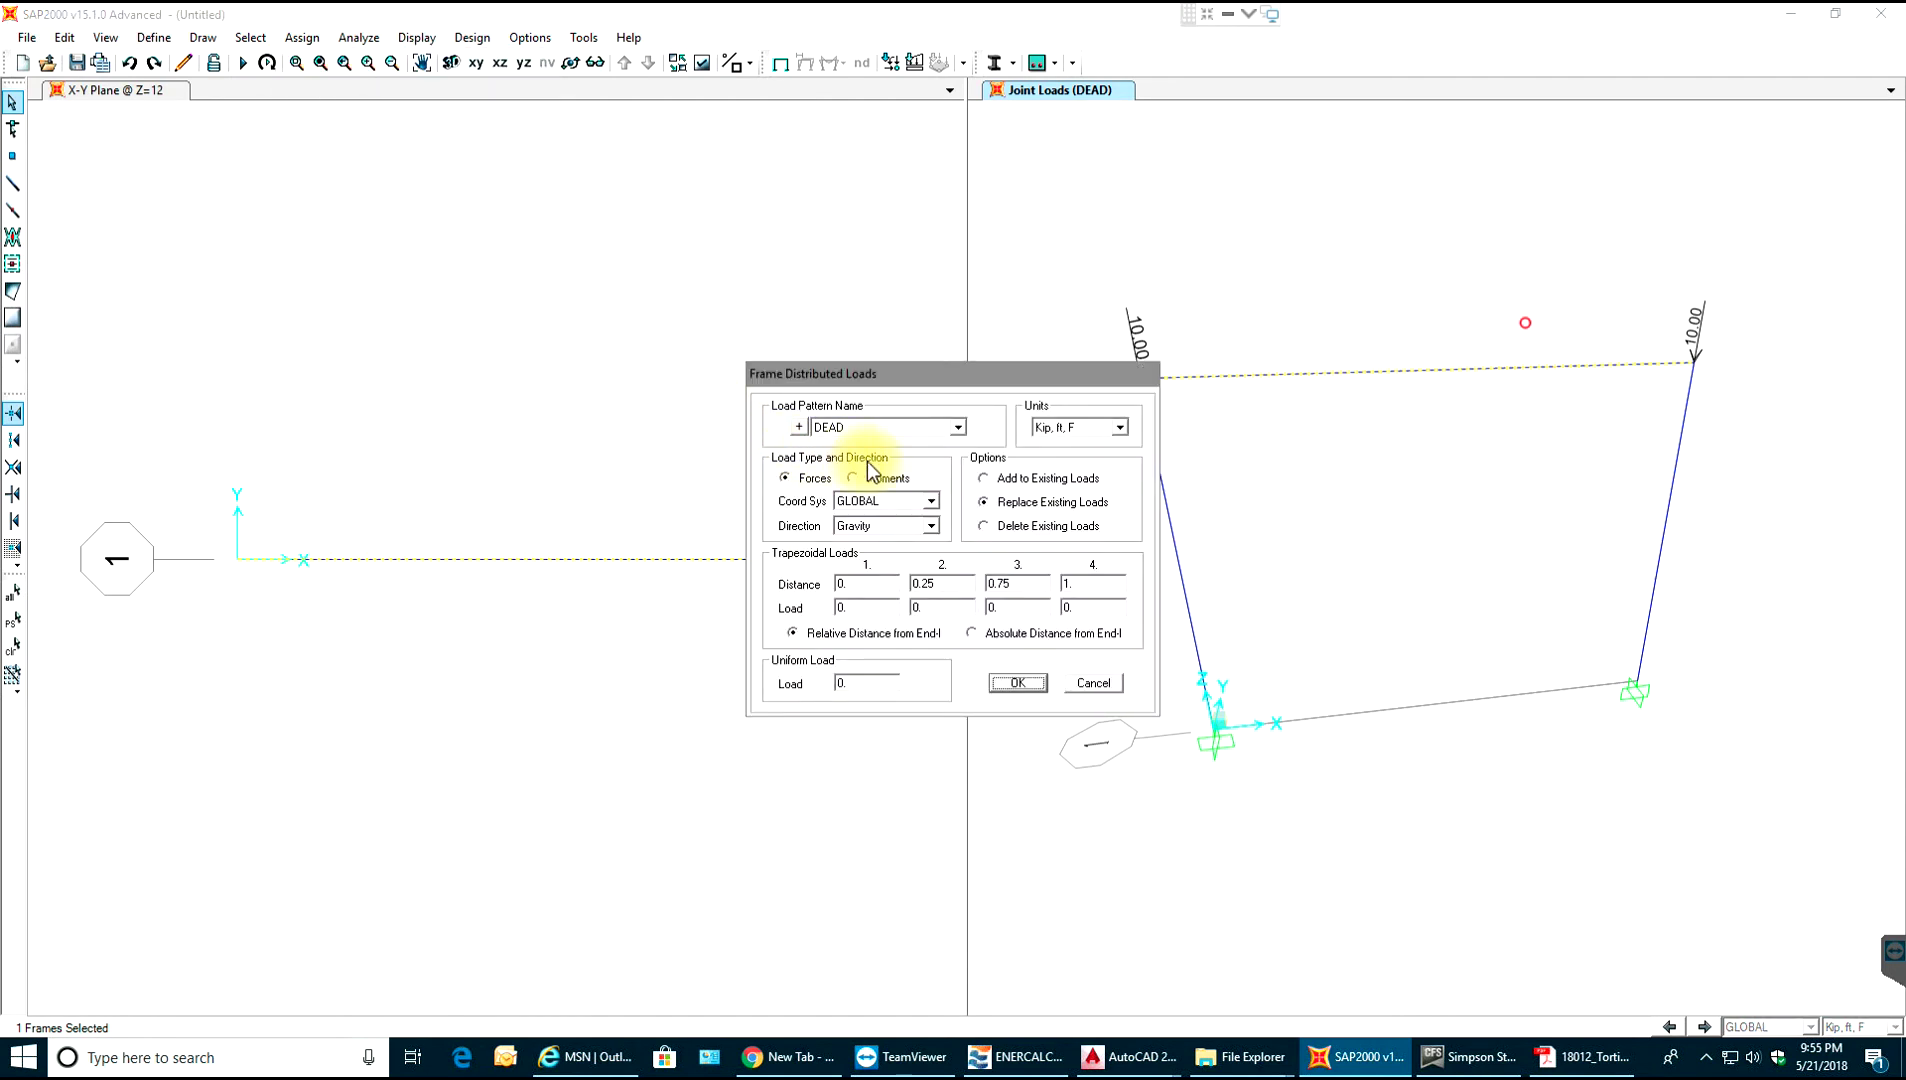
double_click(879, 680)
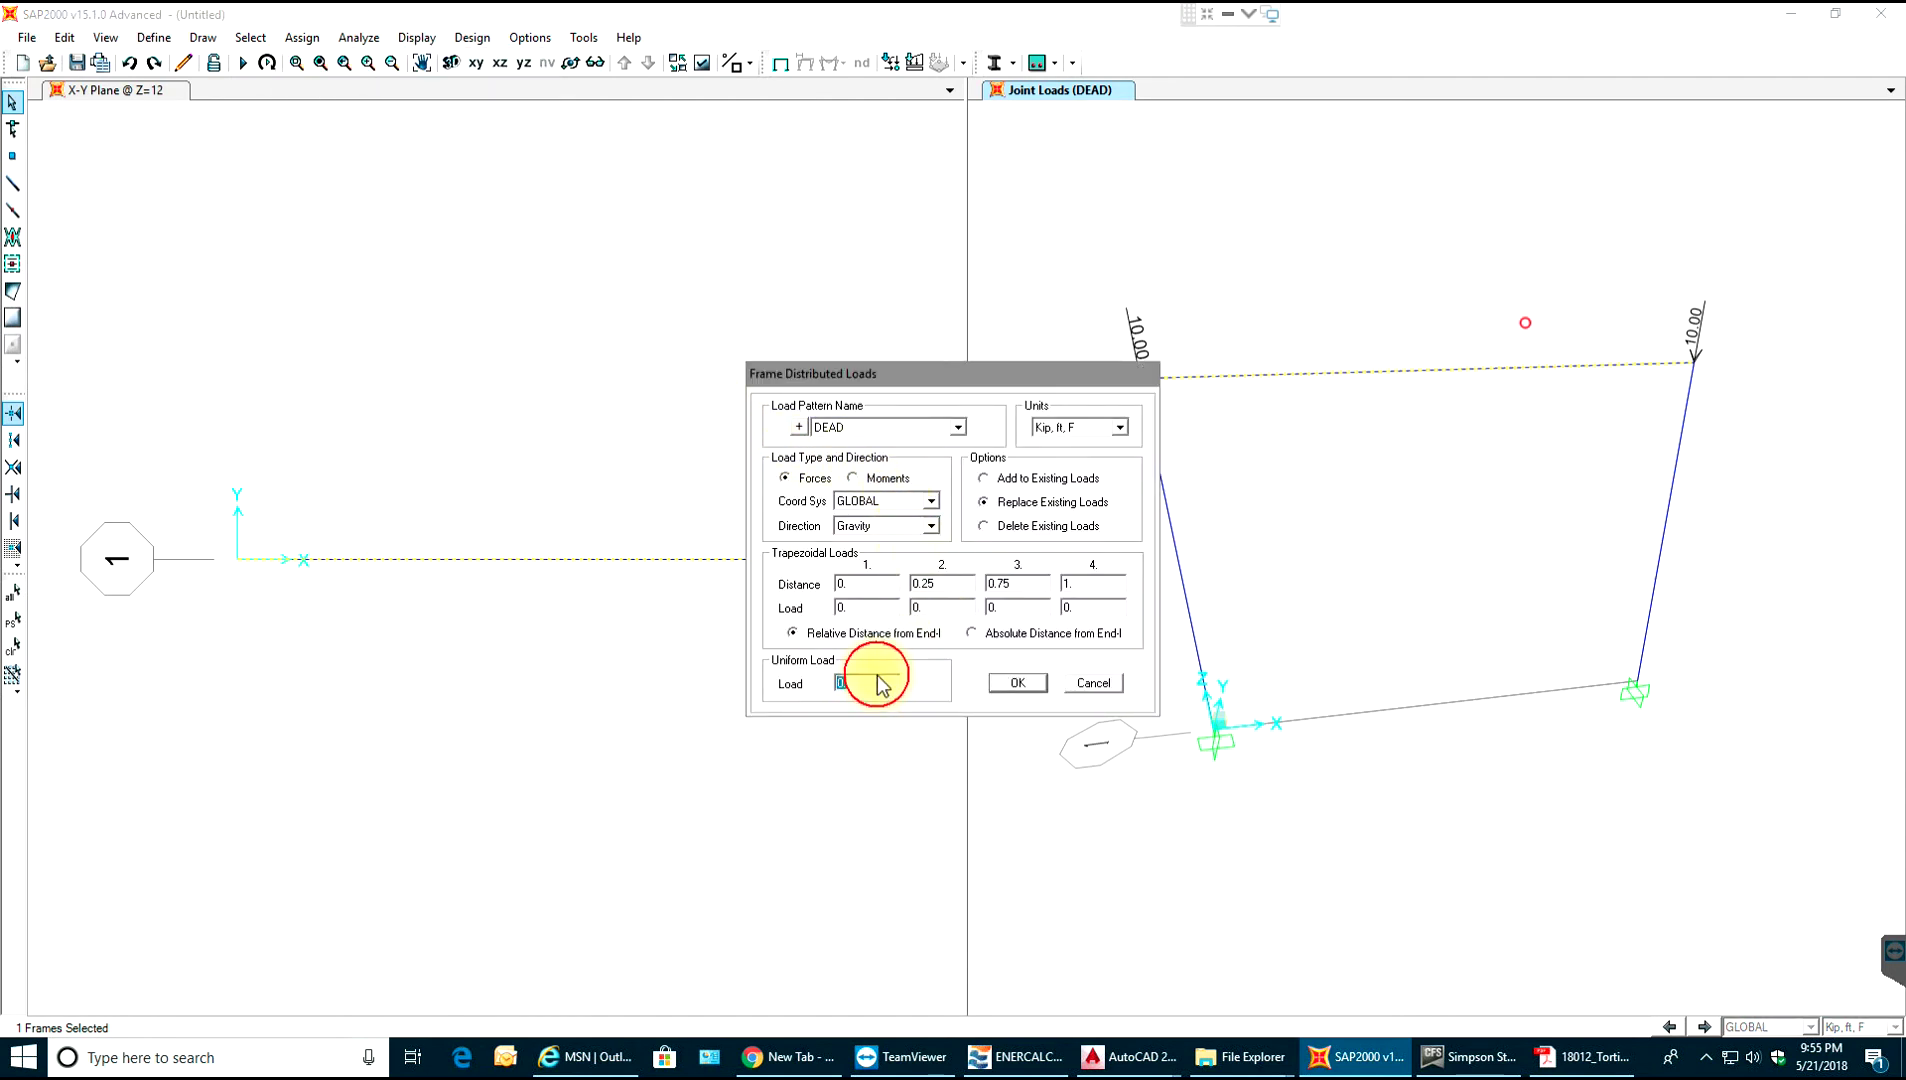
text(0)
click(1018, 683)
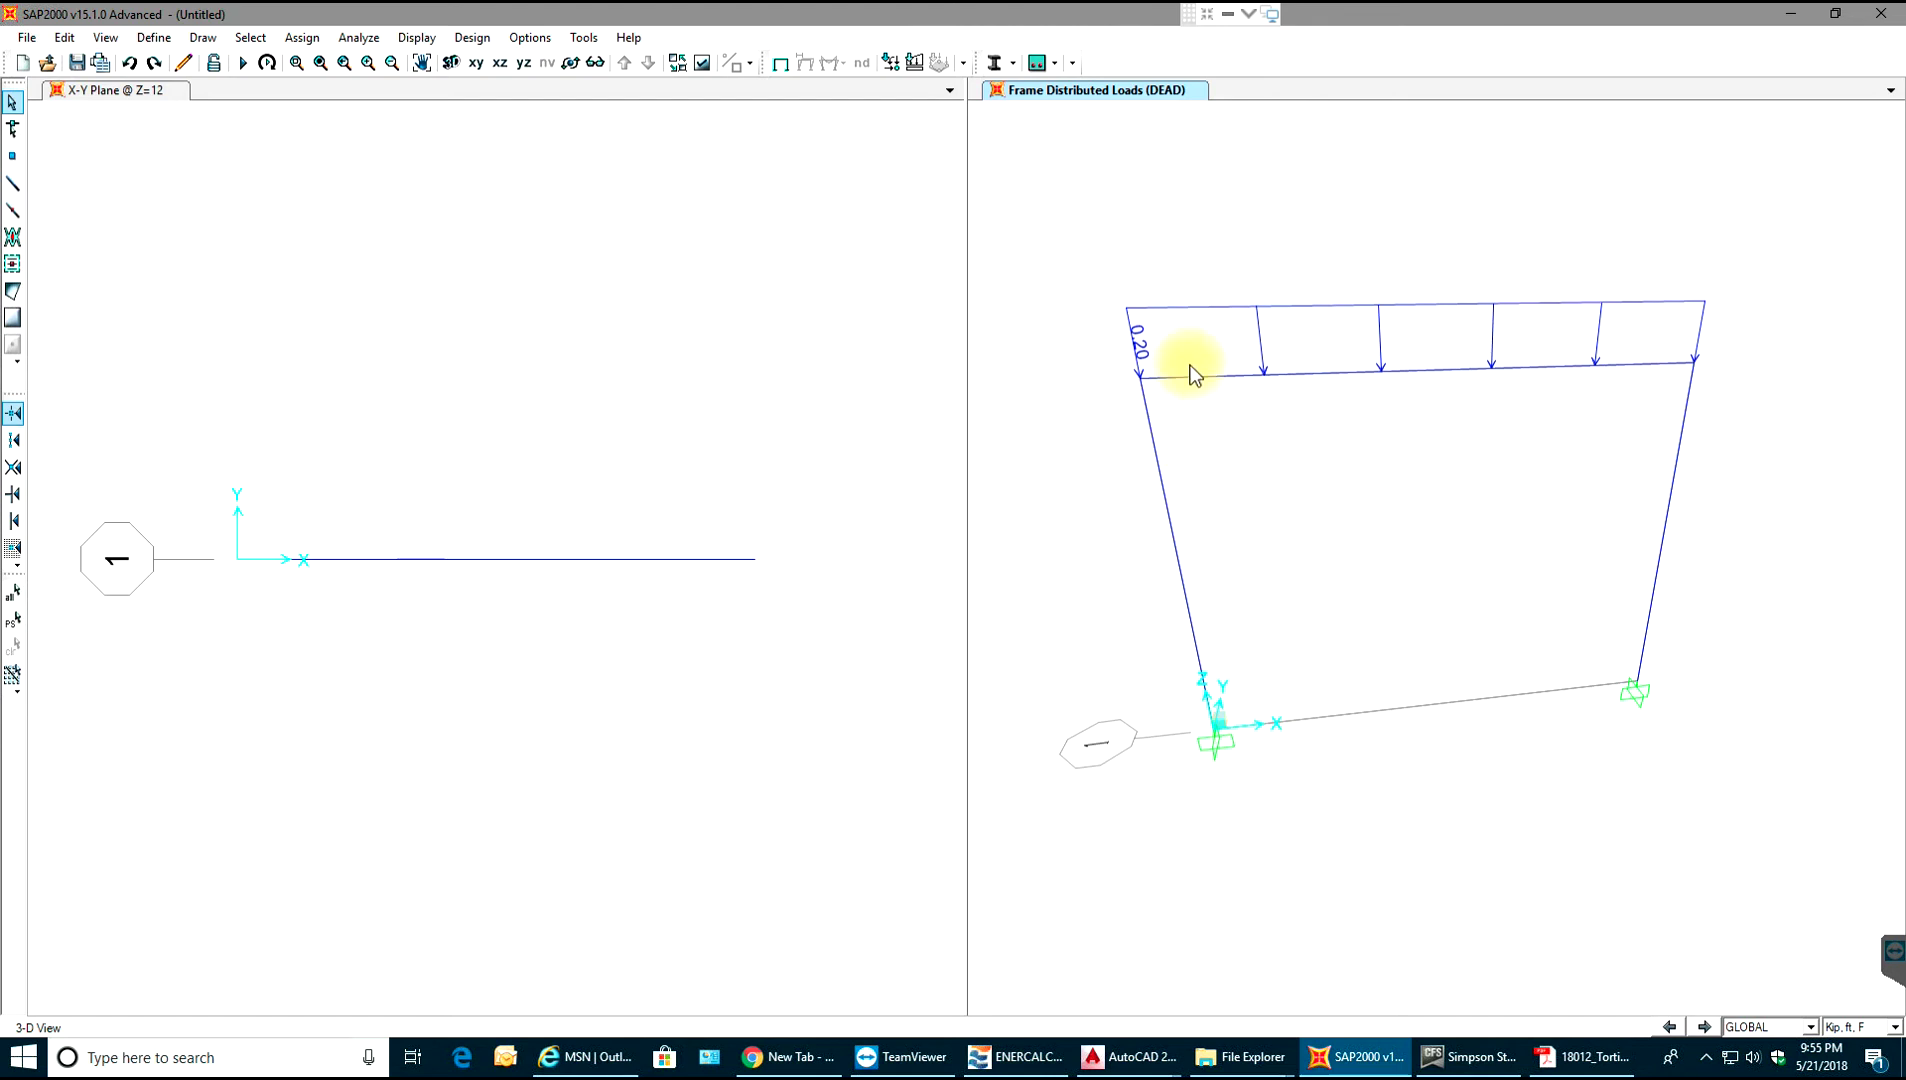
- Toggle the run actions of the load cases, leave both DEAD and MODAL set to Run, and accept the settings
click(378, 40)
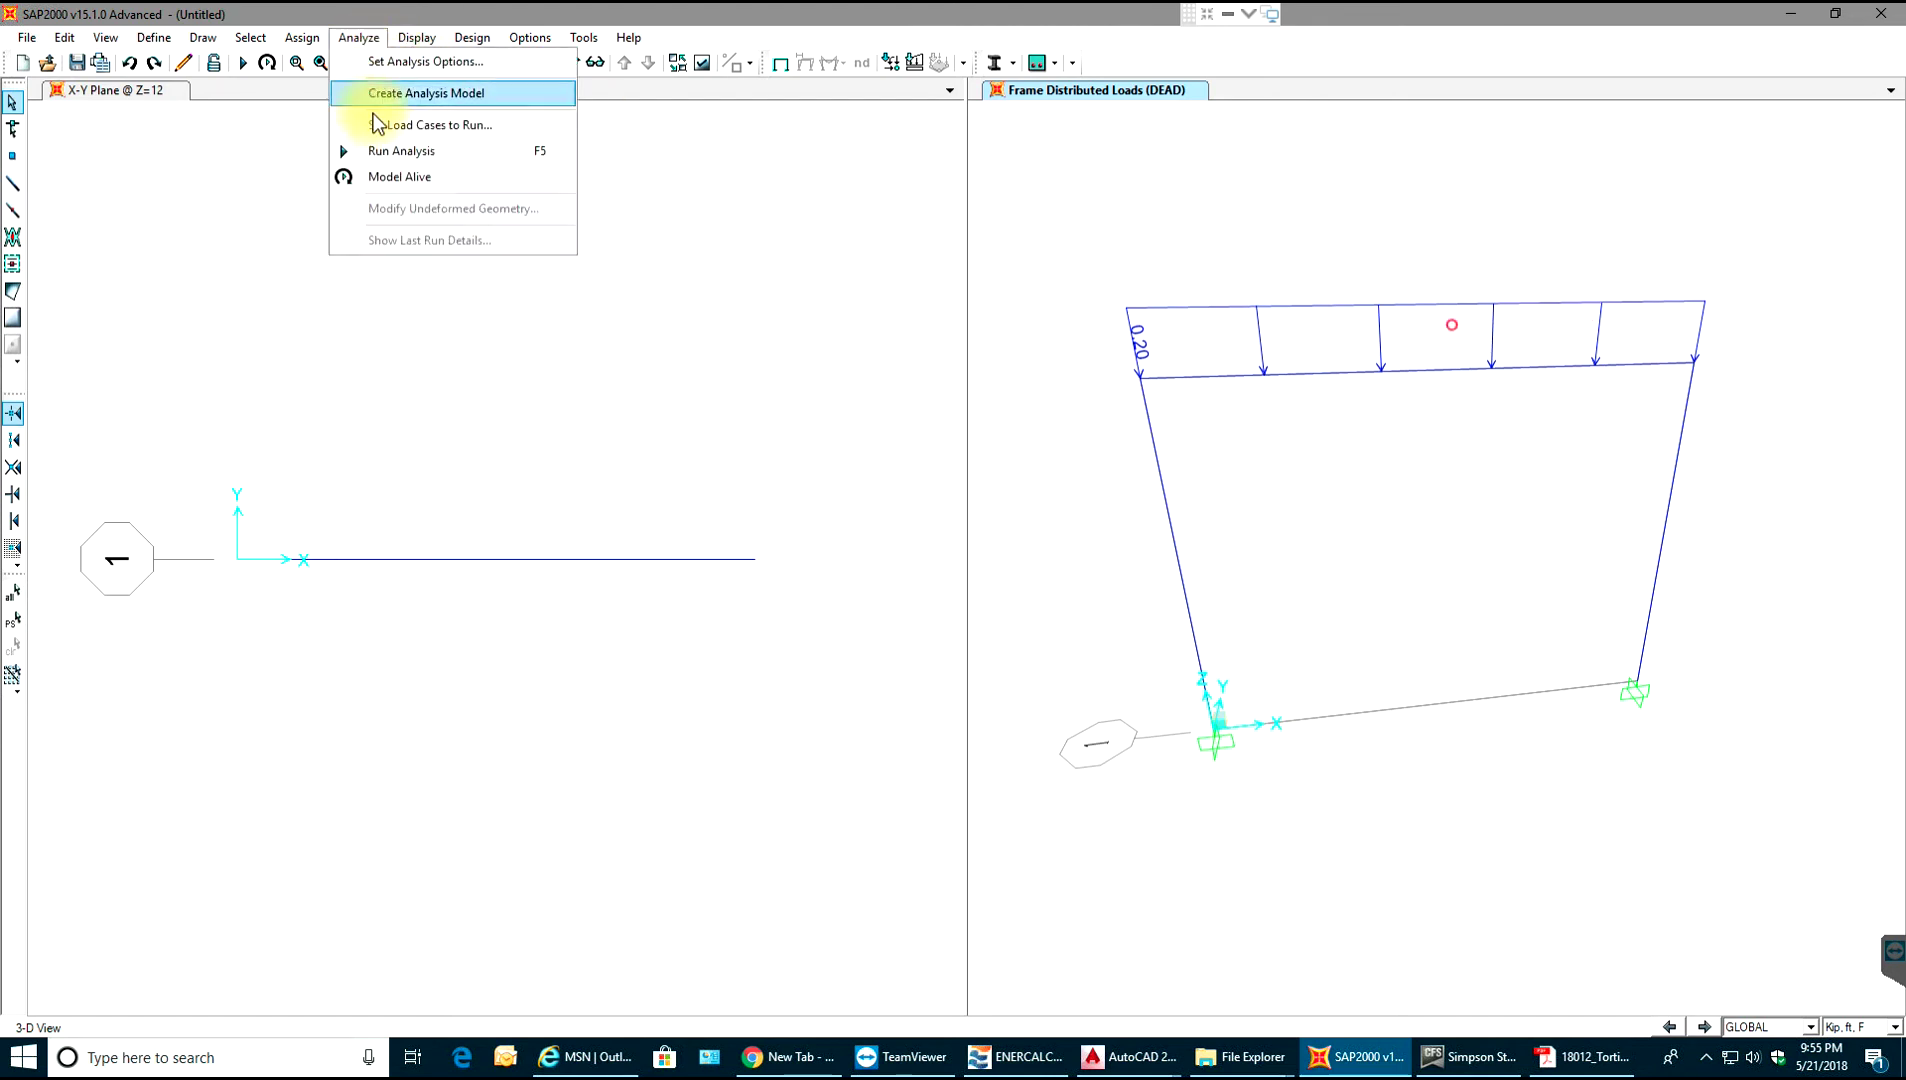
click(390, 151)
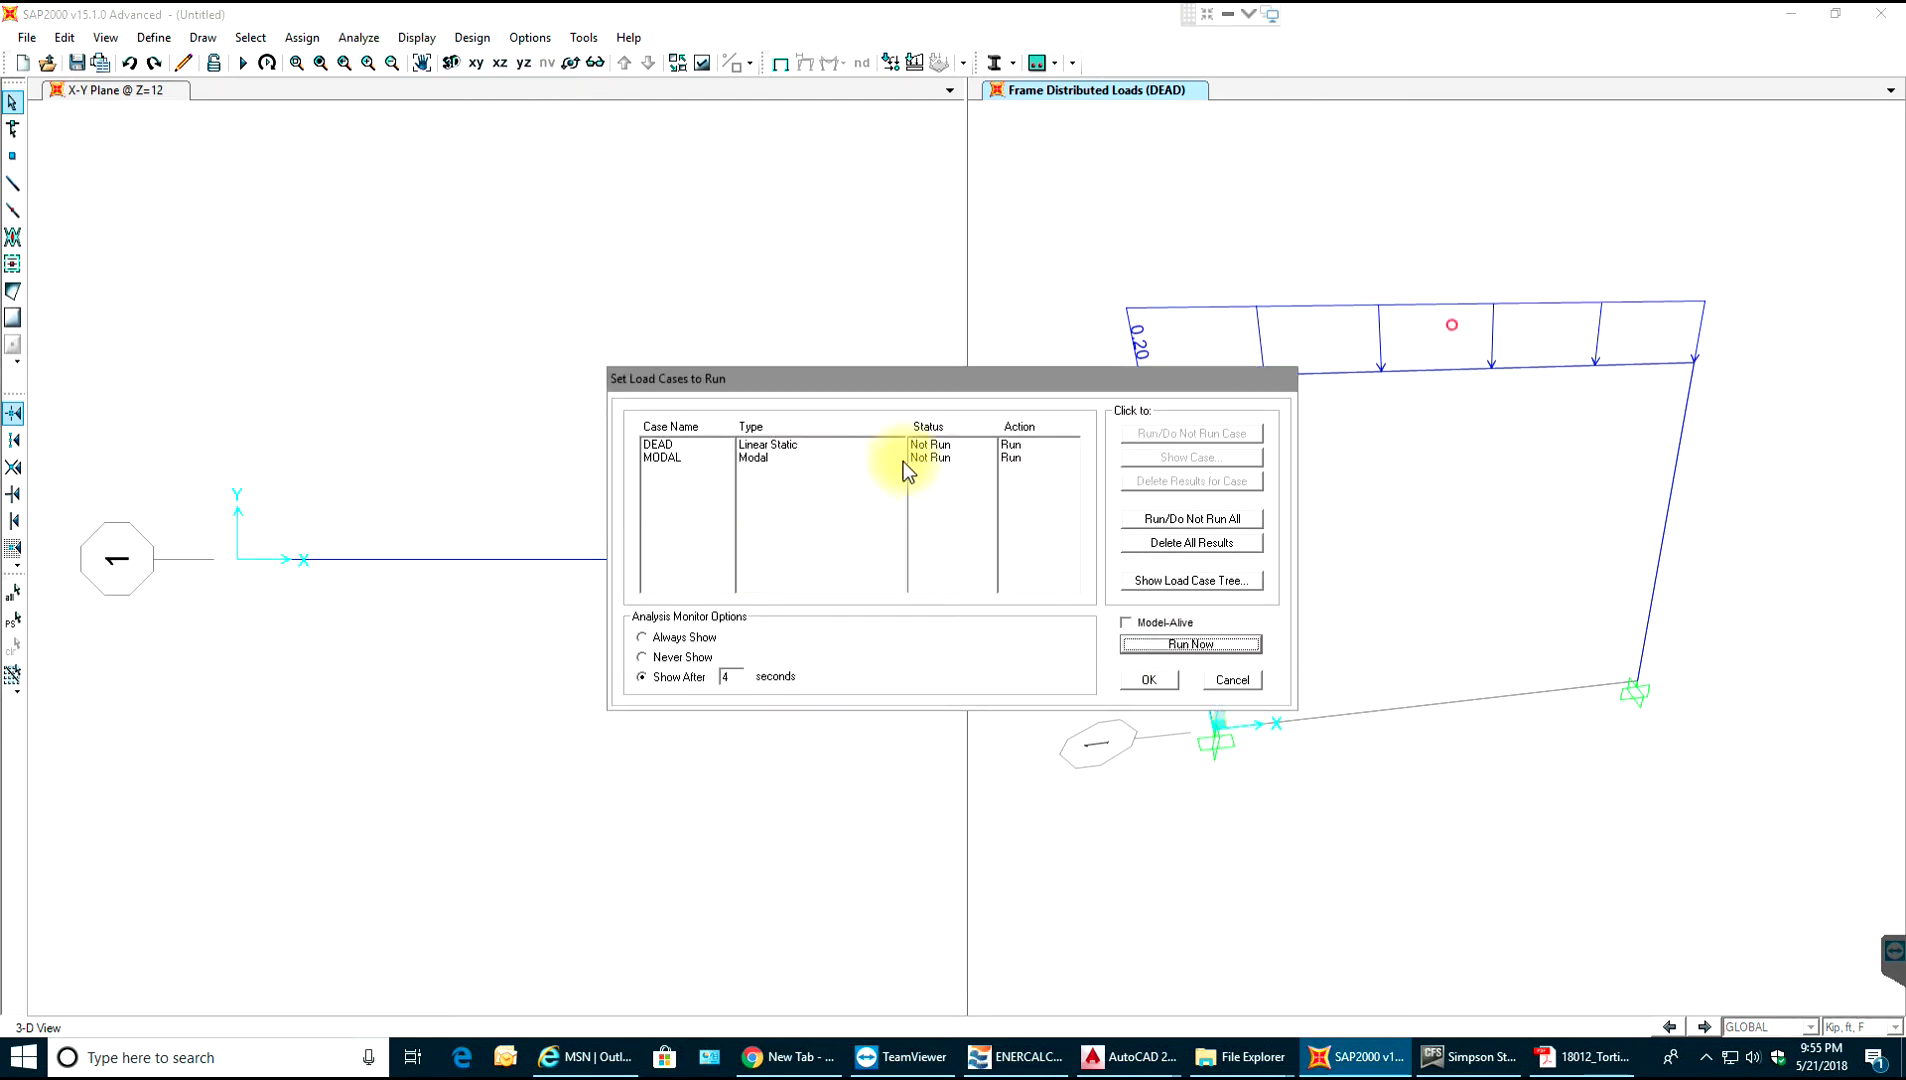
click(674, 459)
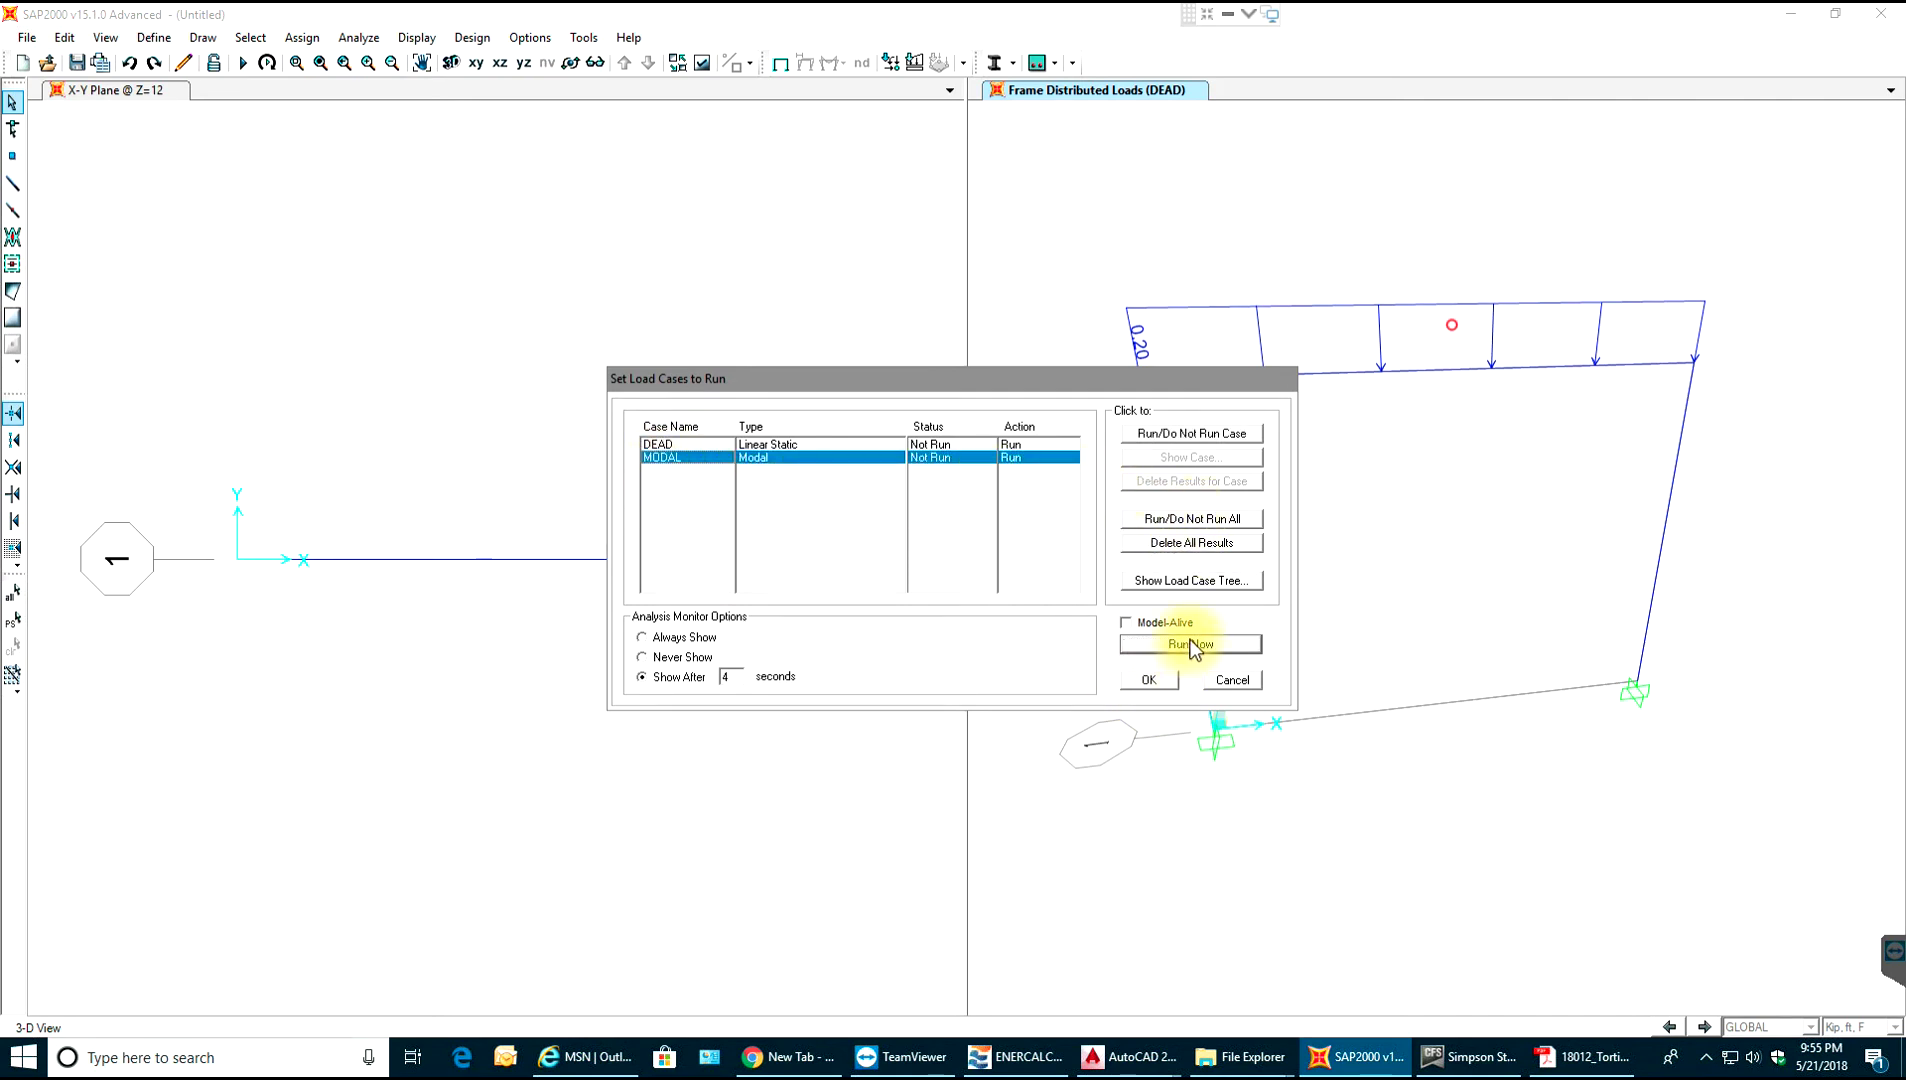
click(1147, 527)
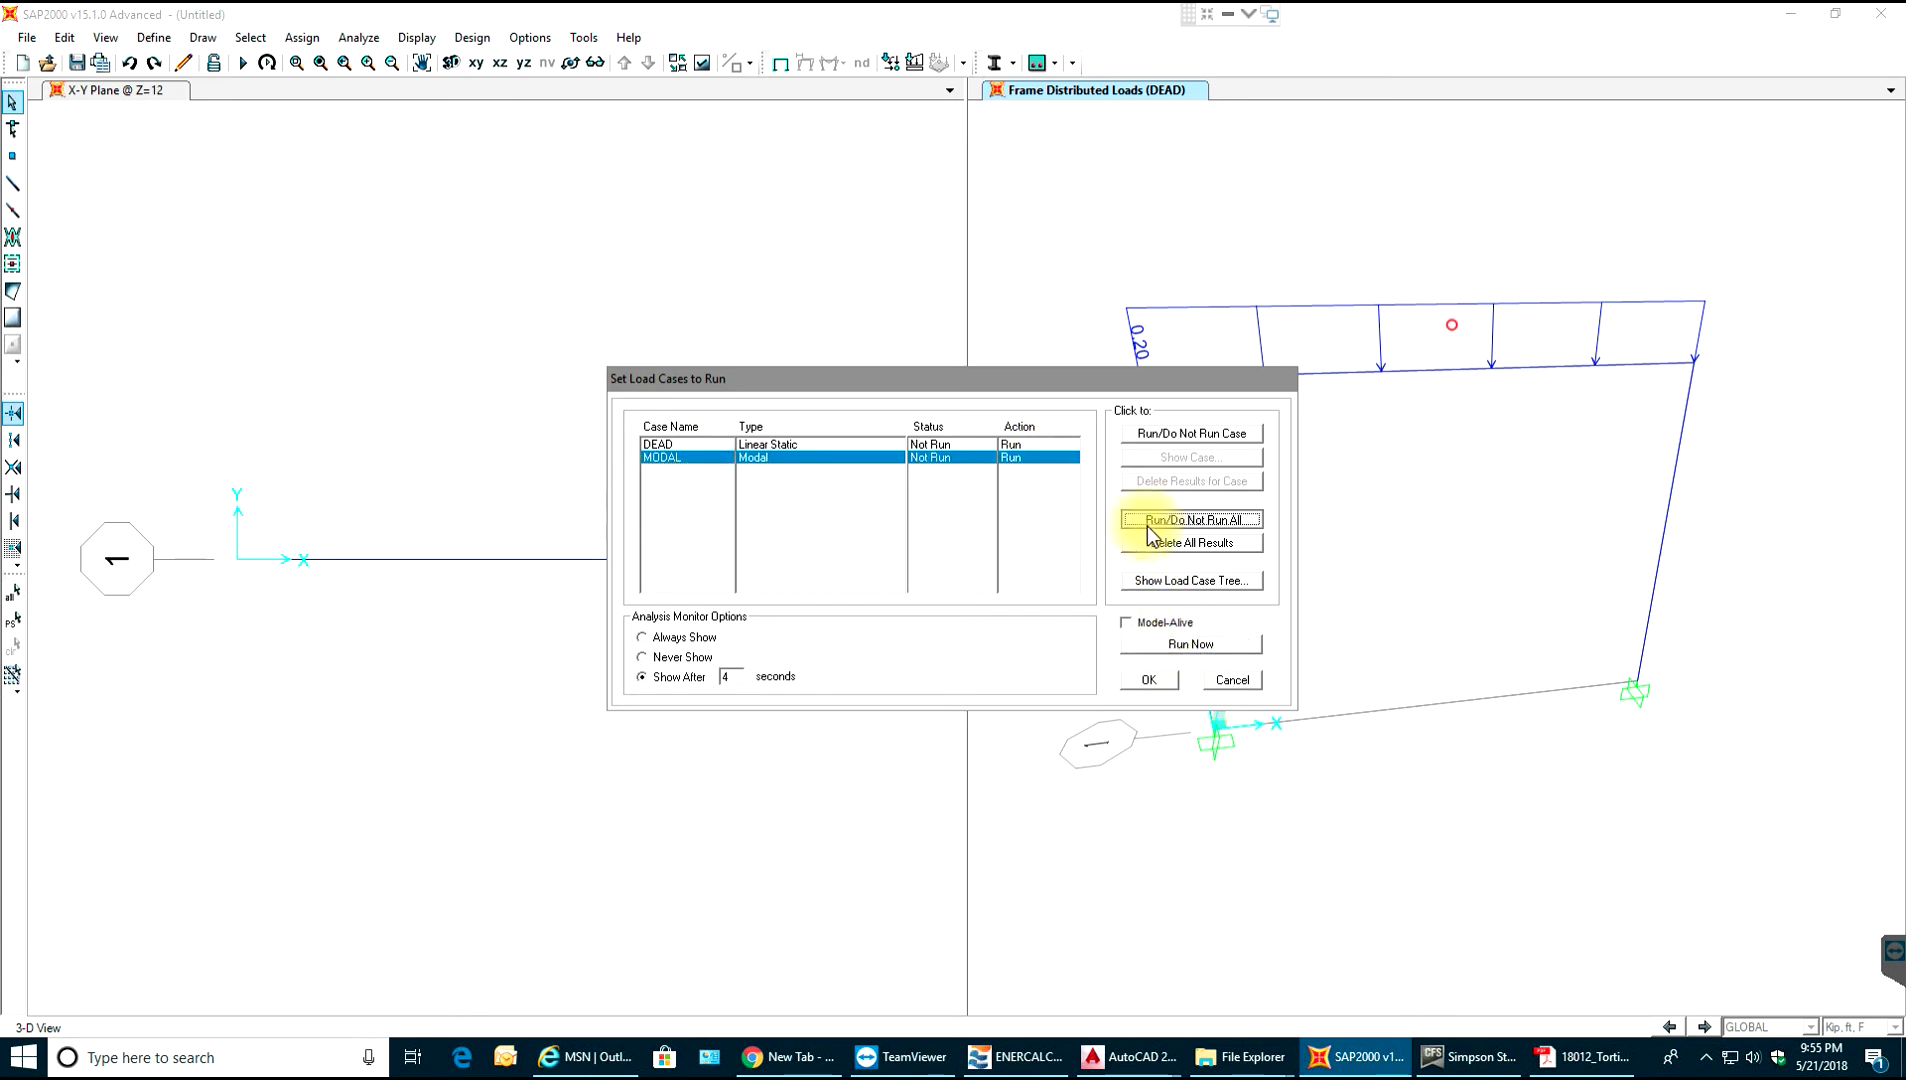
click(1058, 445)
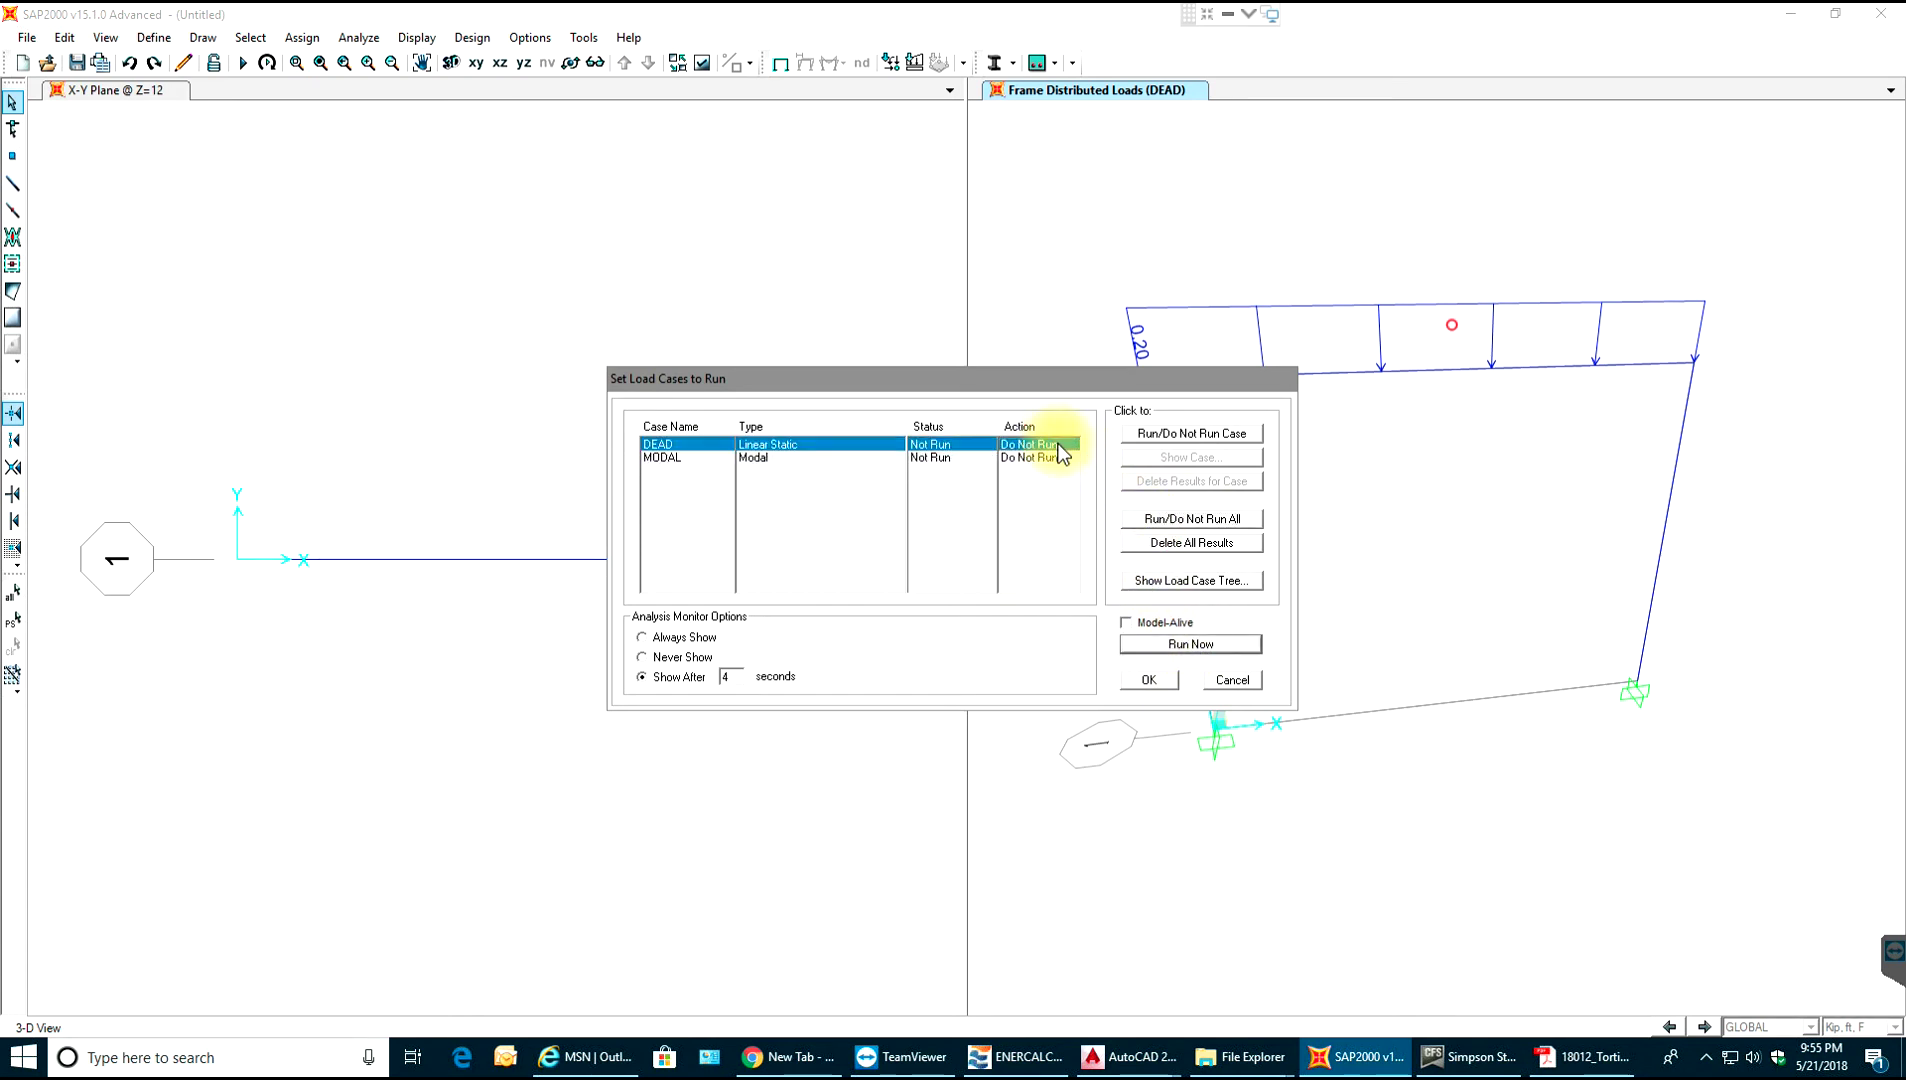
click(1144, 517)
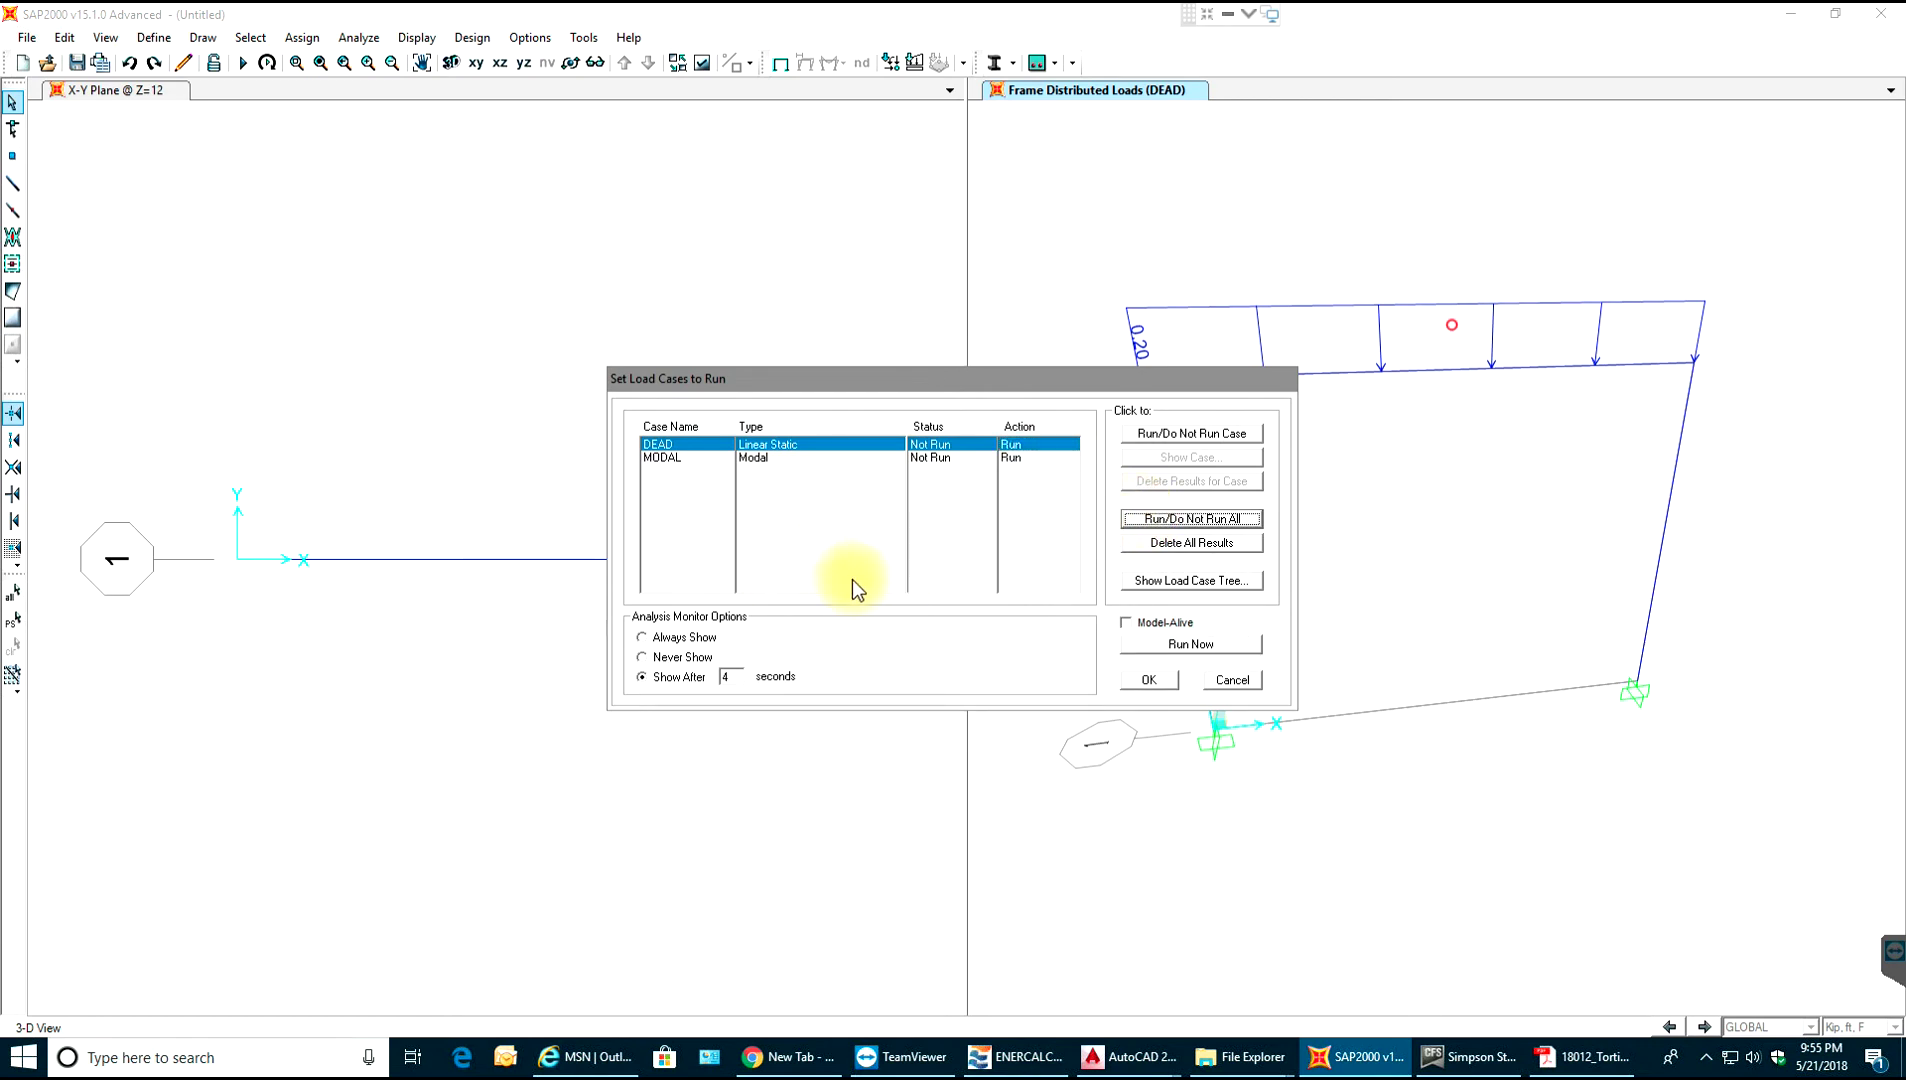
click(898, 456)
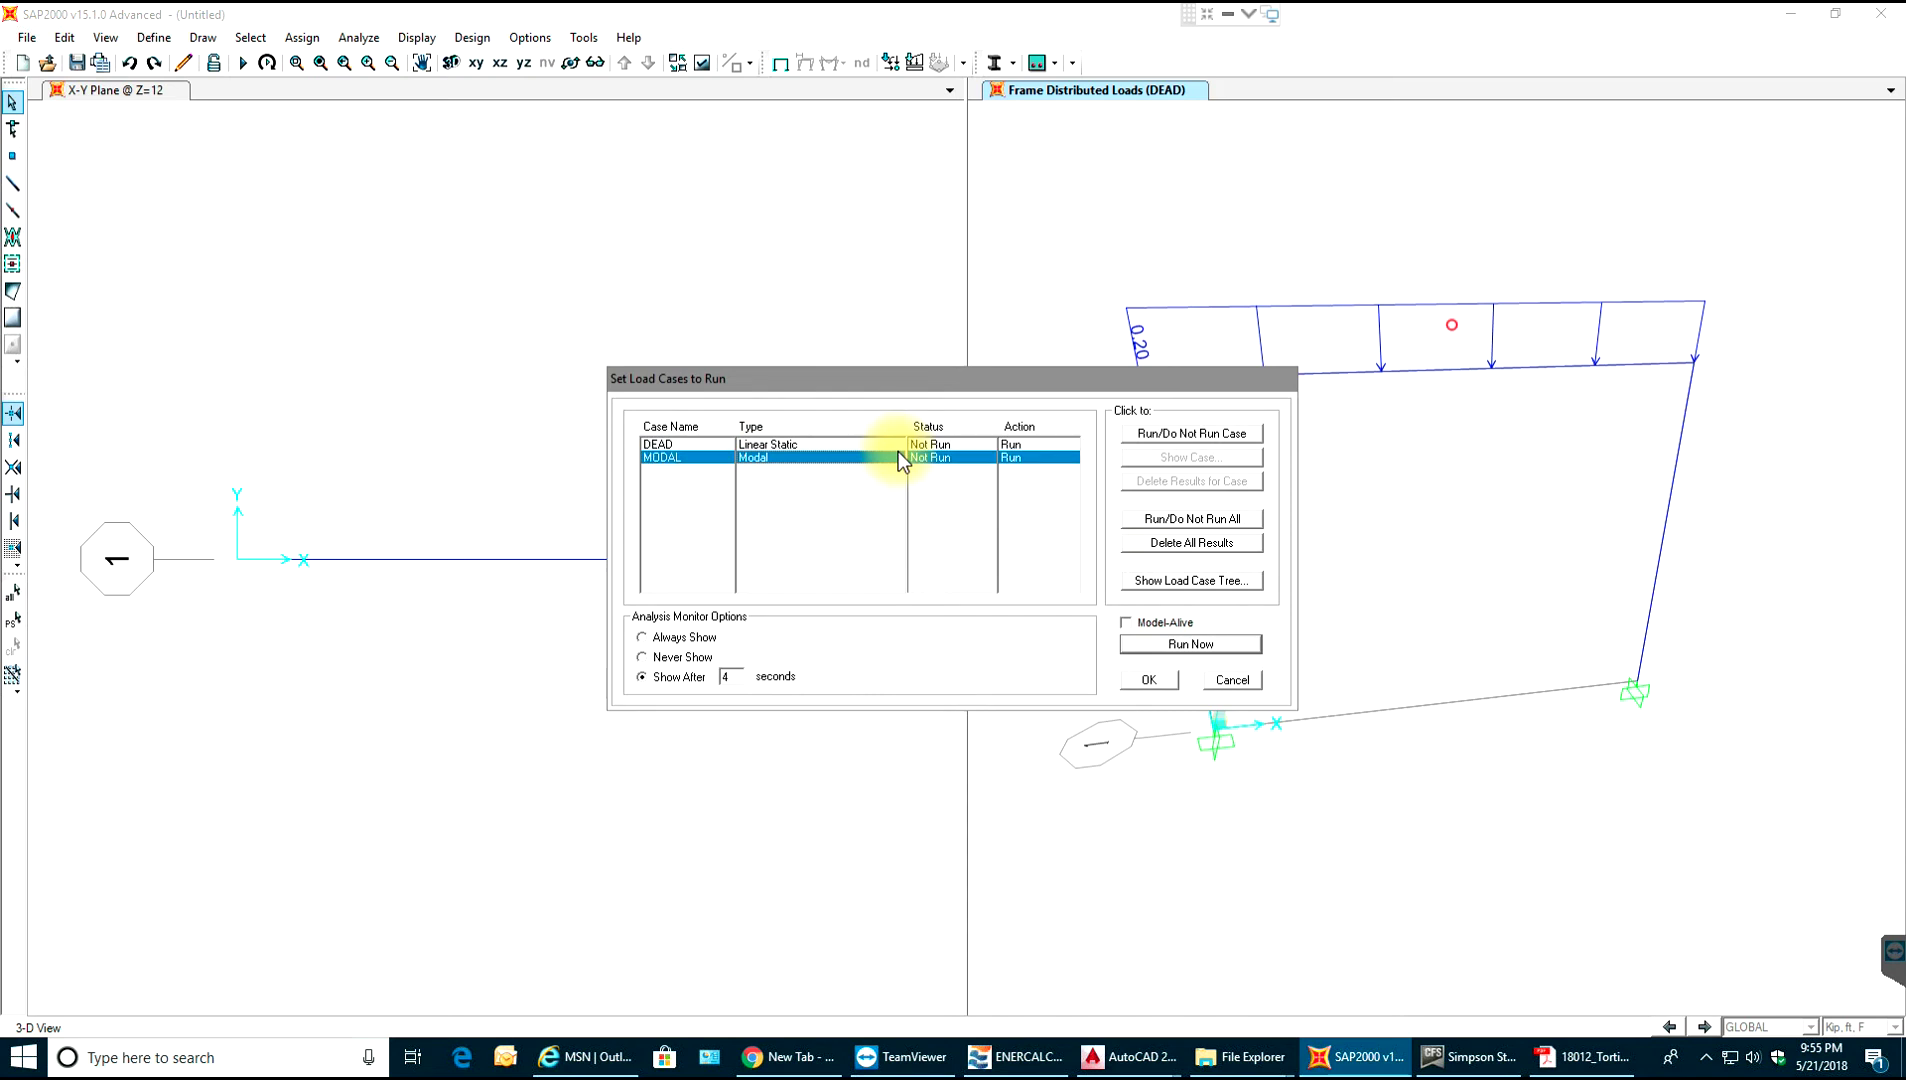
click(1196, 436)
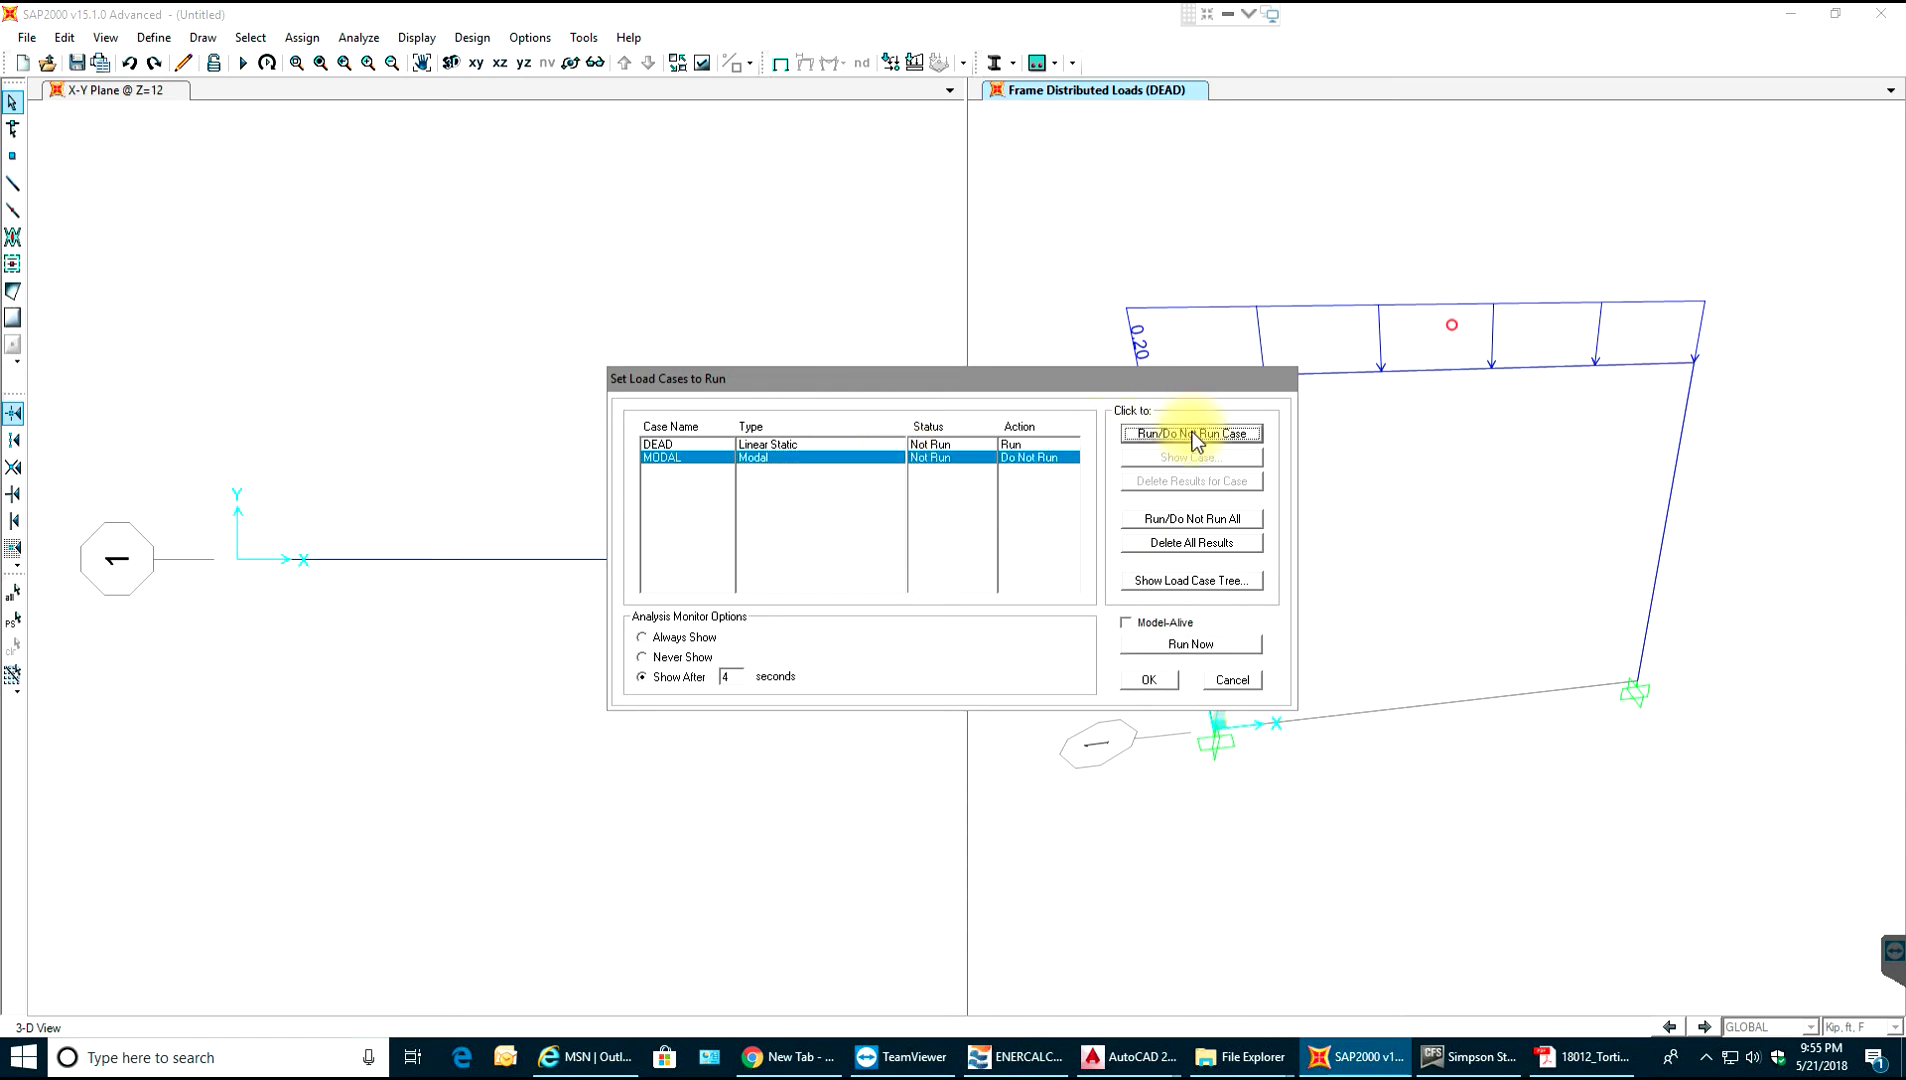
click(1196, 438)
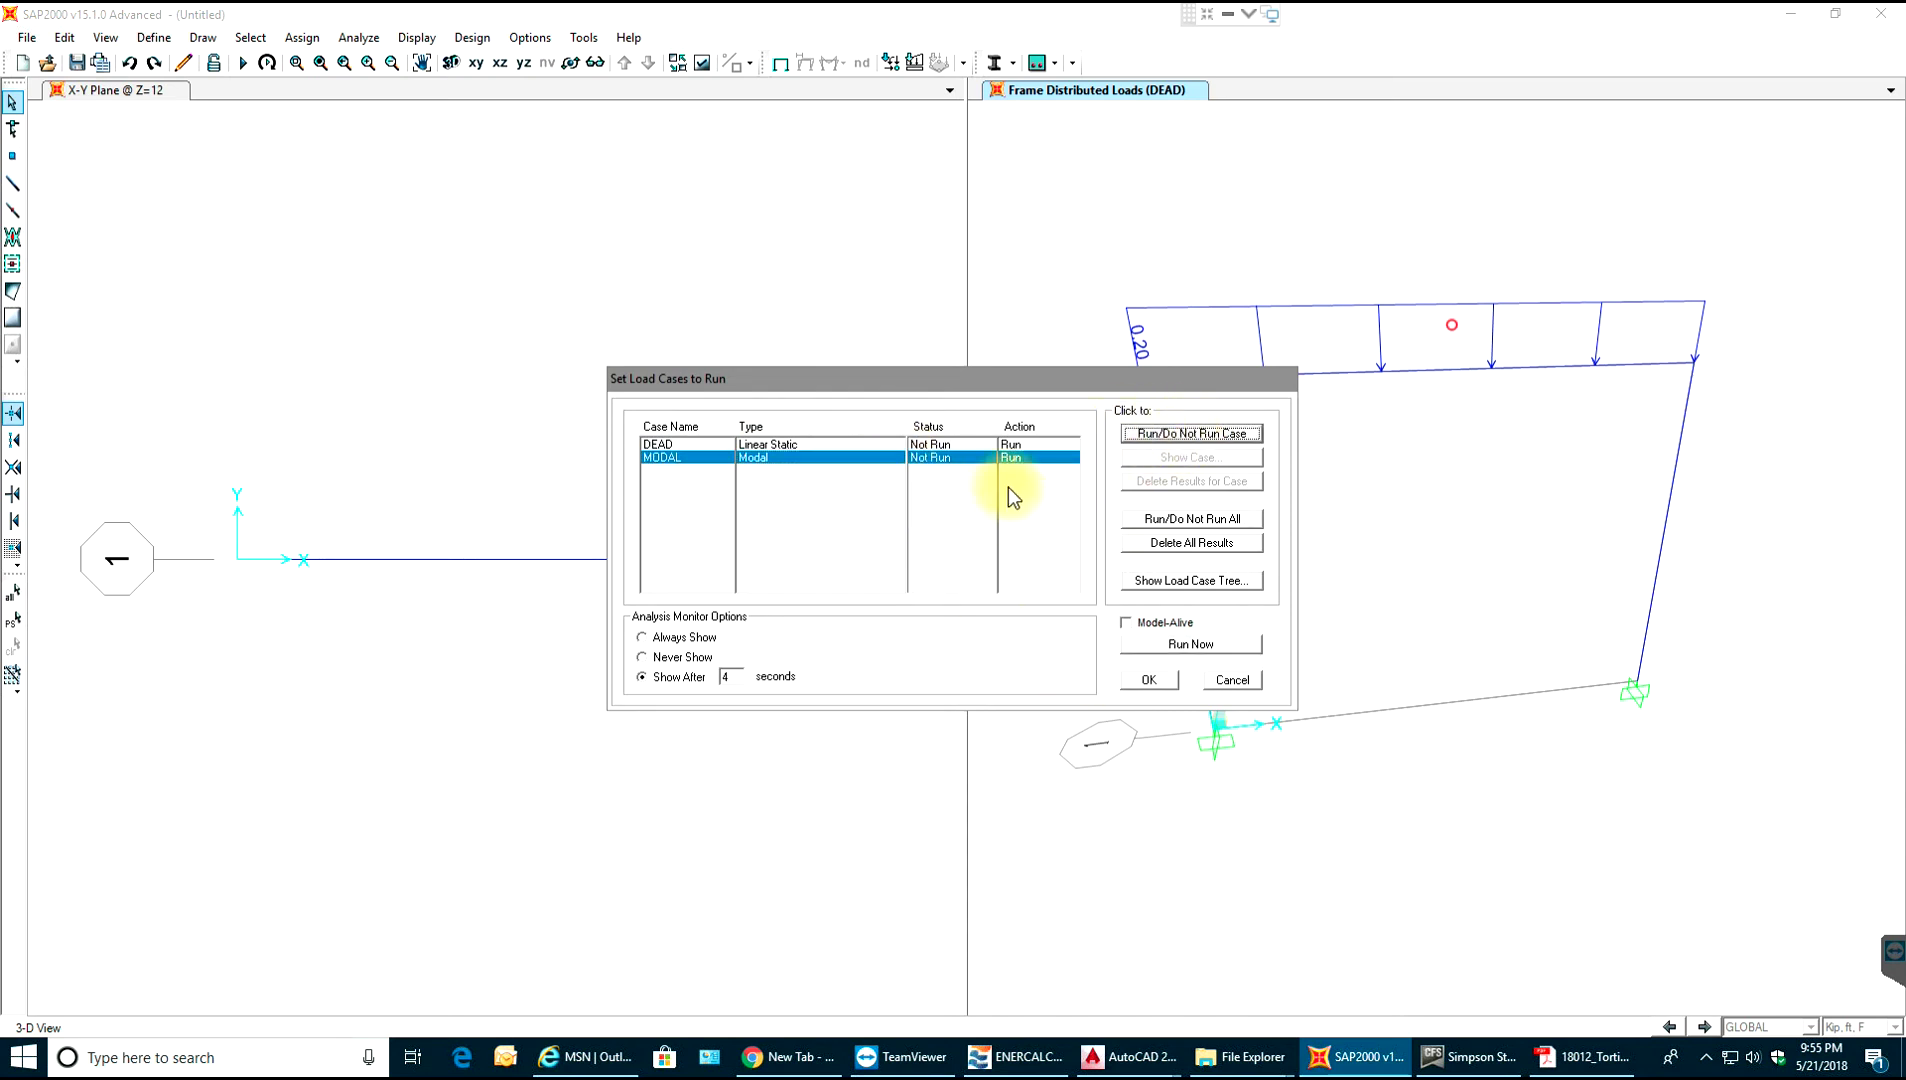
click(1157, 680)
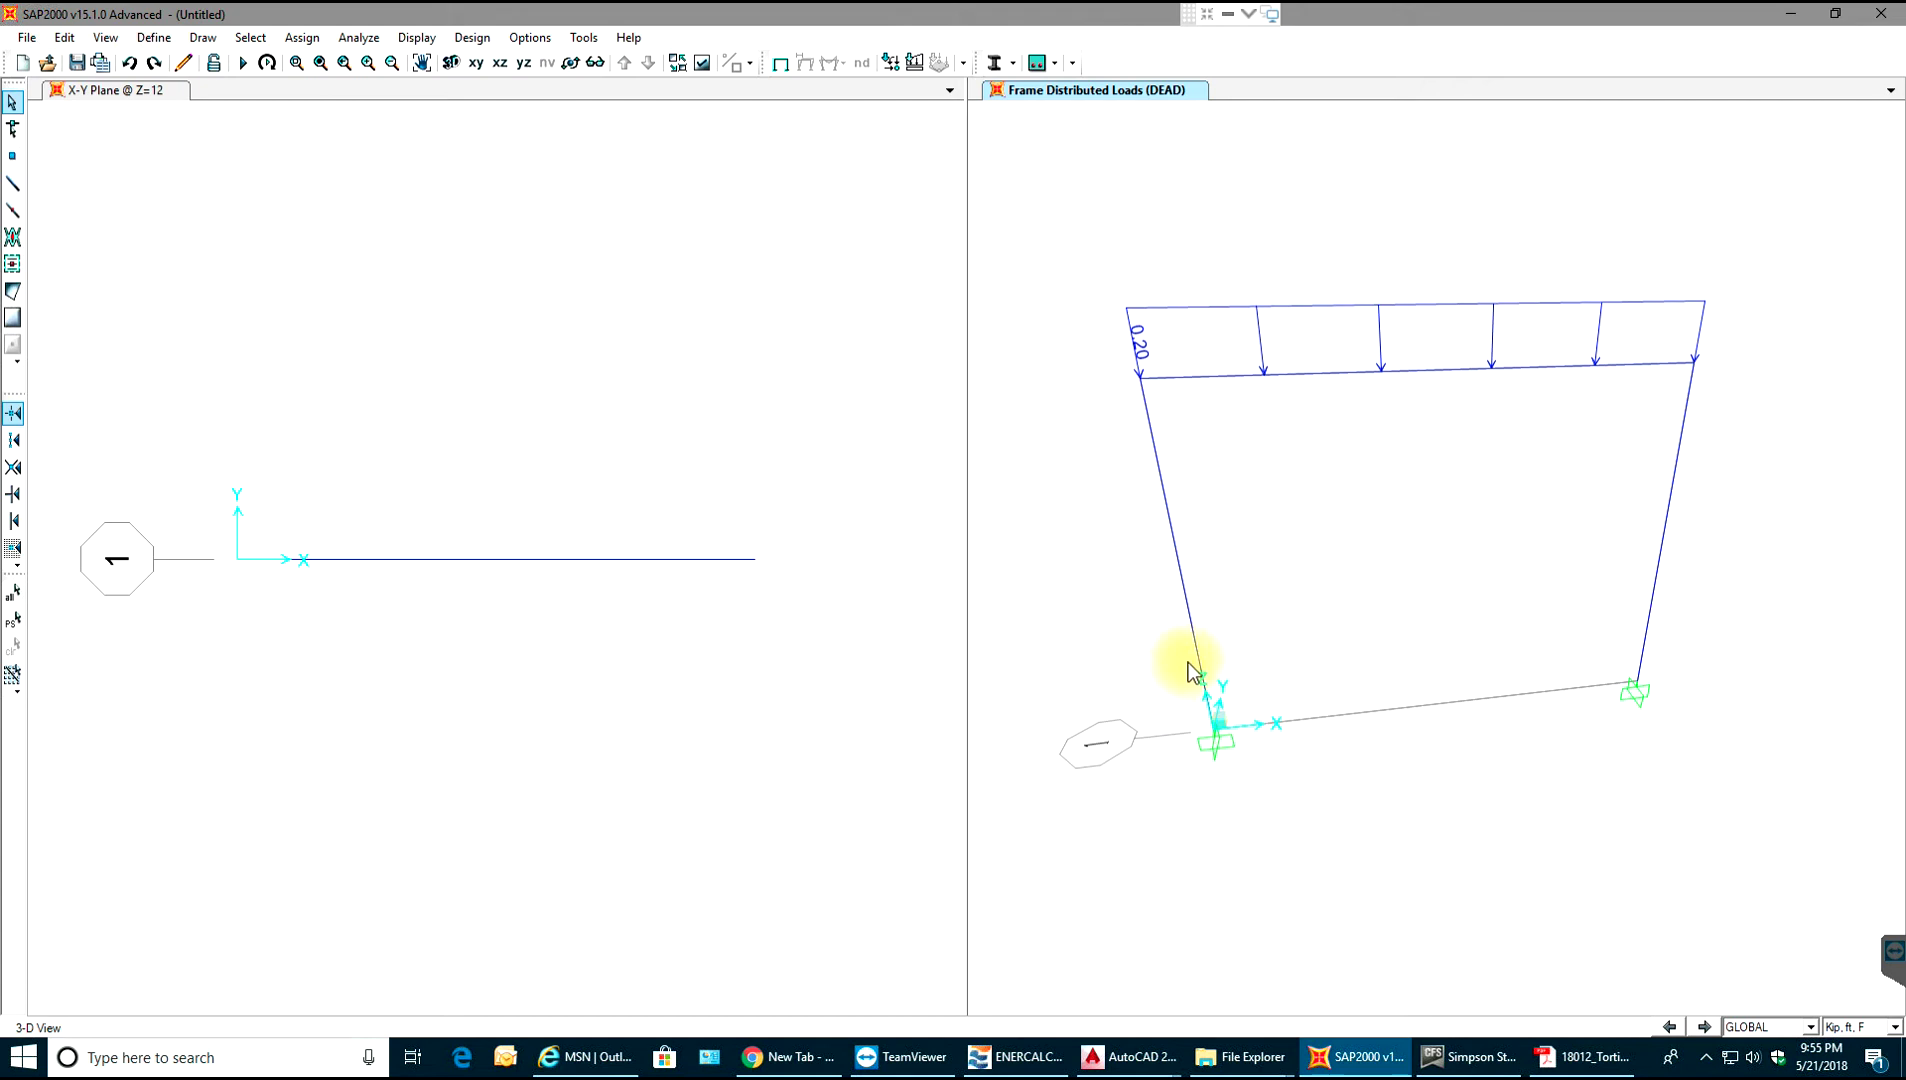
- Turn on Model Alive for the frame model and cancel saving the model file
scroll(1190, 670, down, 2)
scroll(1190, 670, up, 3)
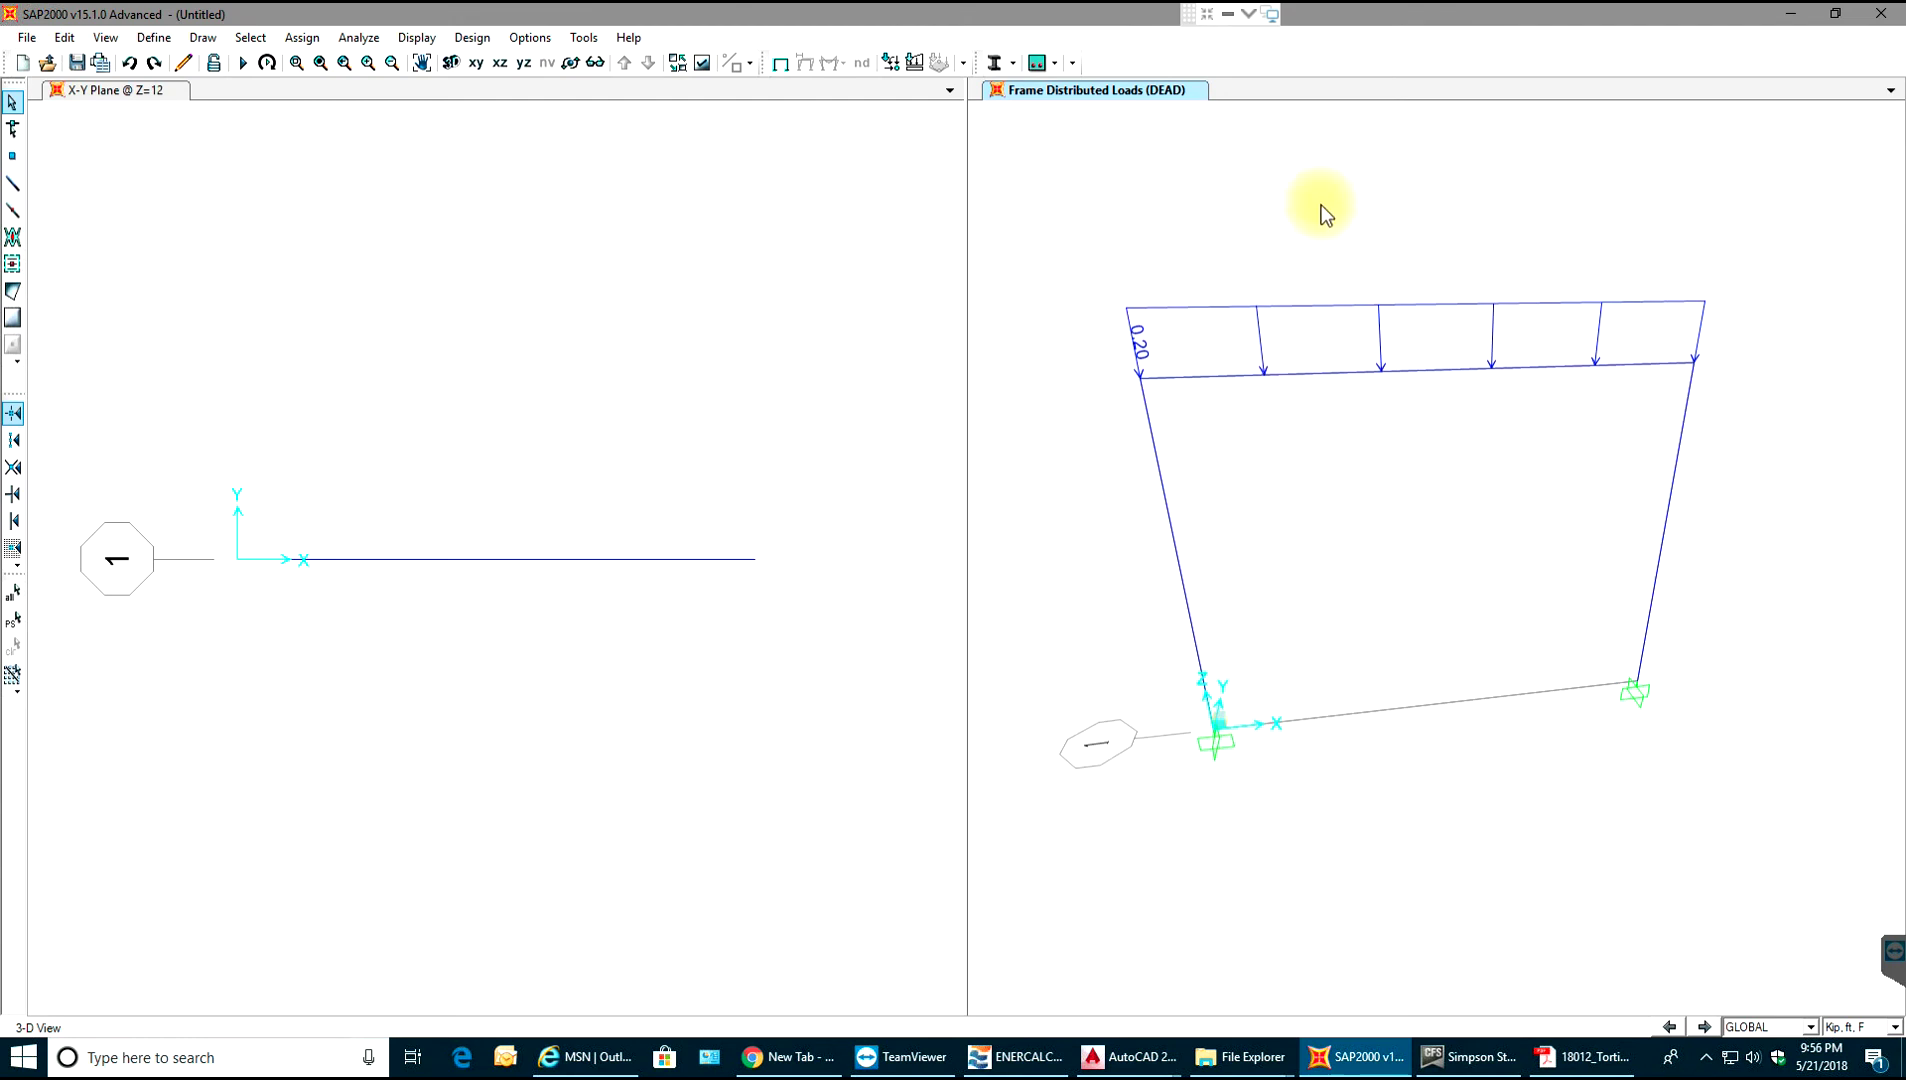
click(302, 37)
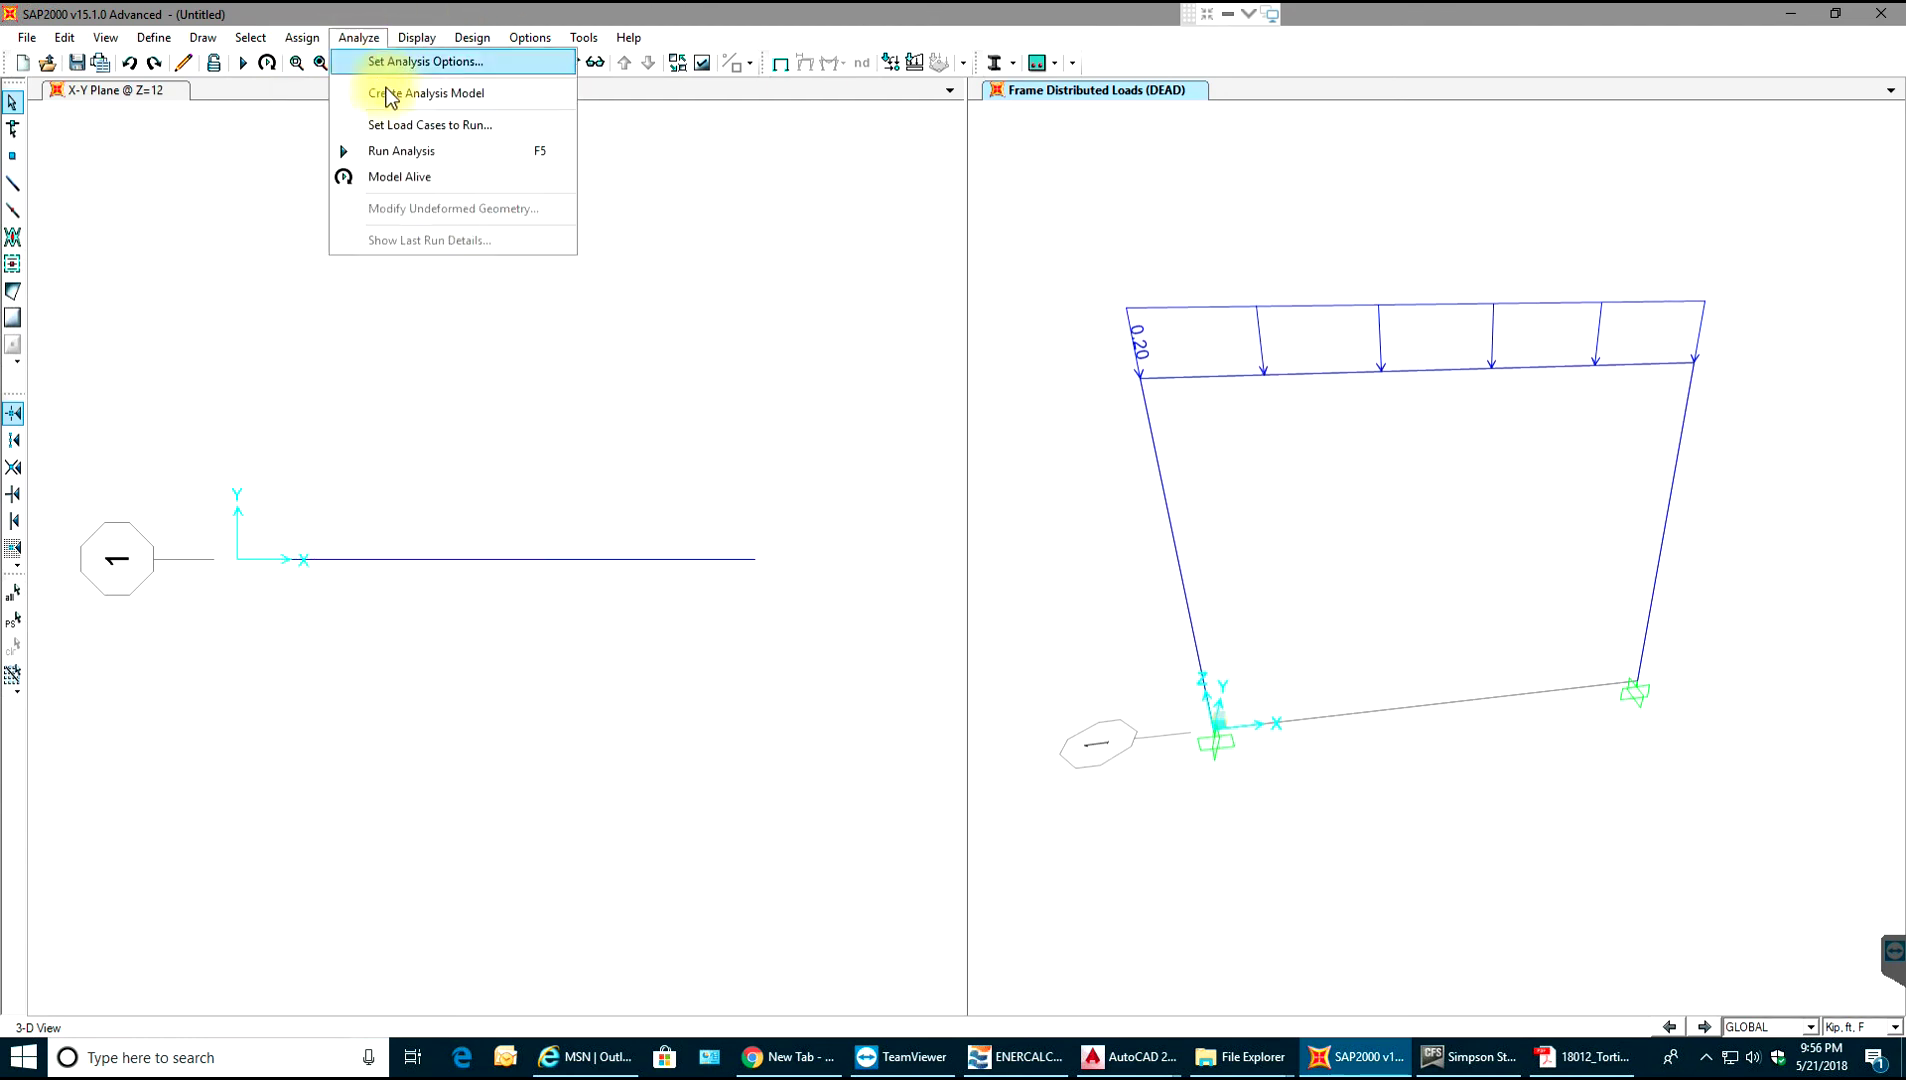
click(447, 168)
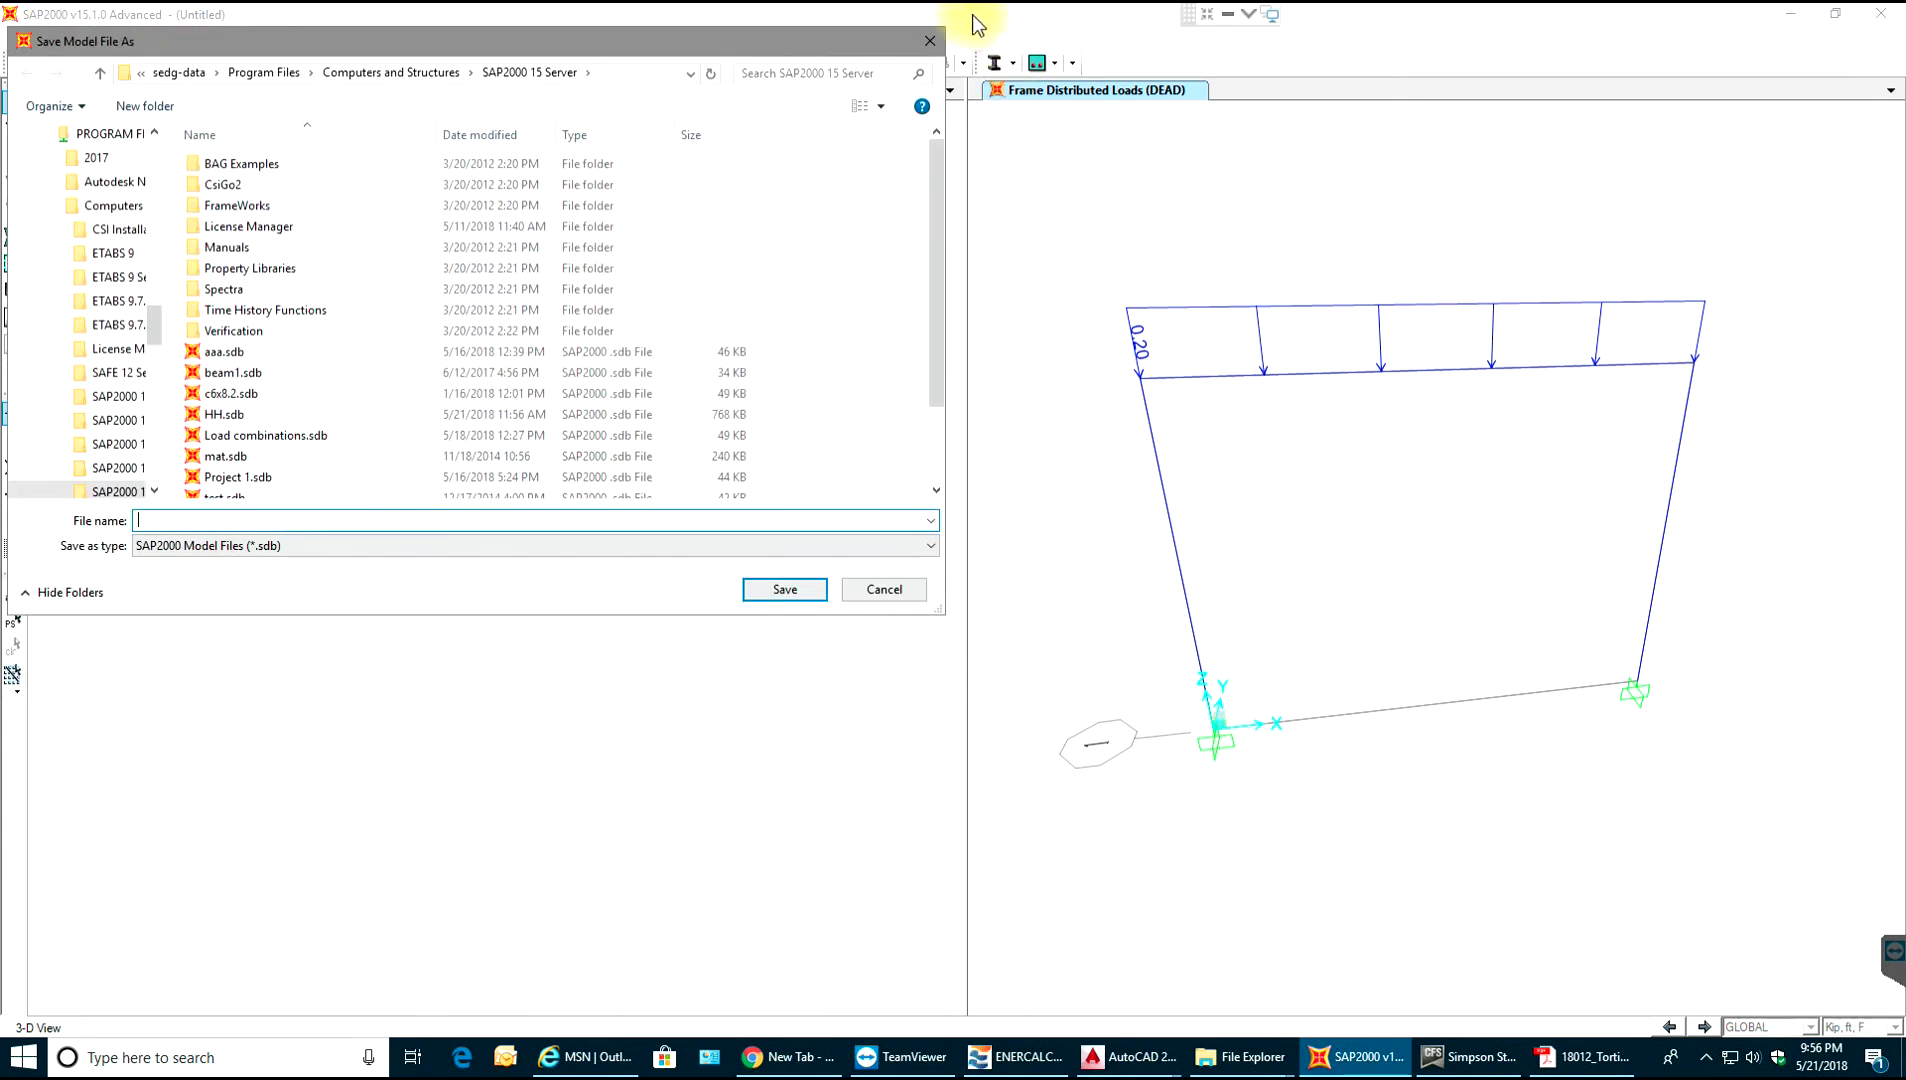
click(928, 38)
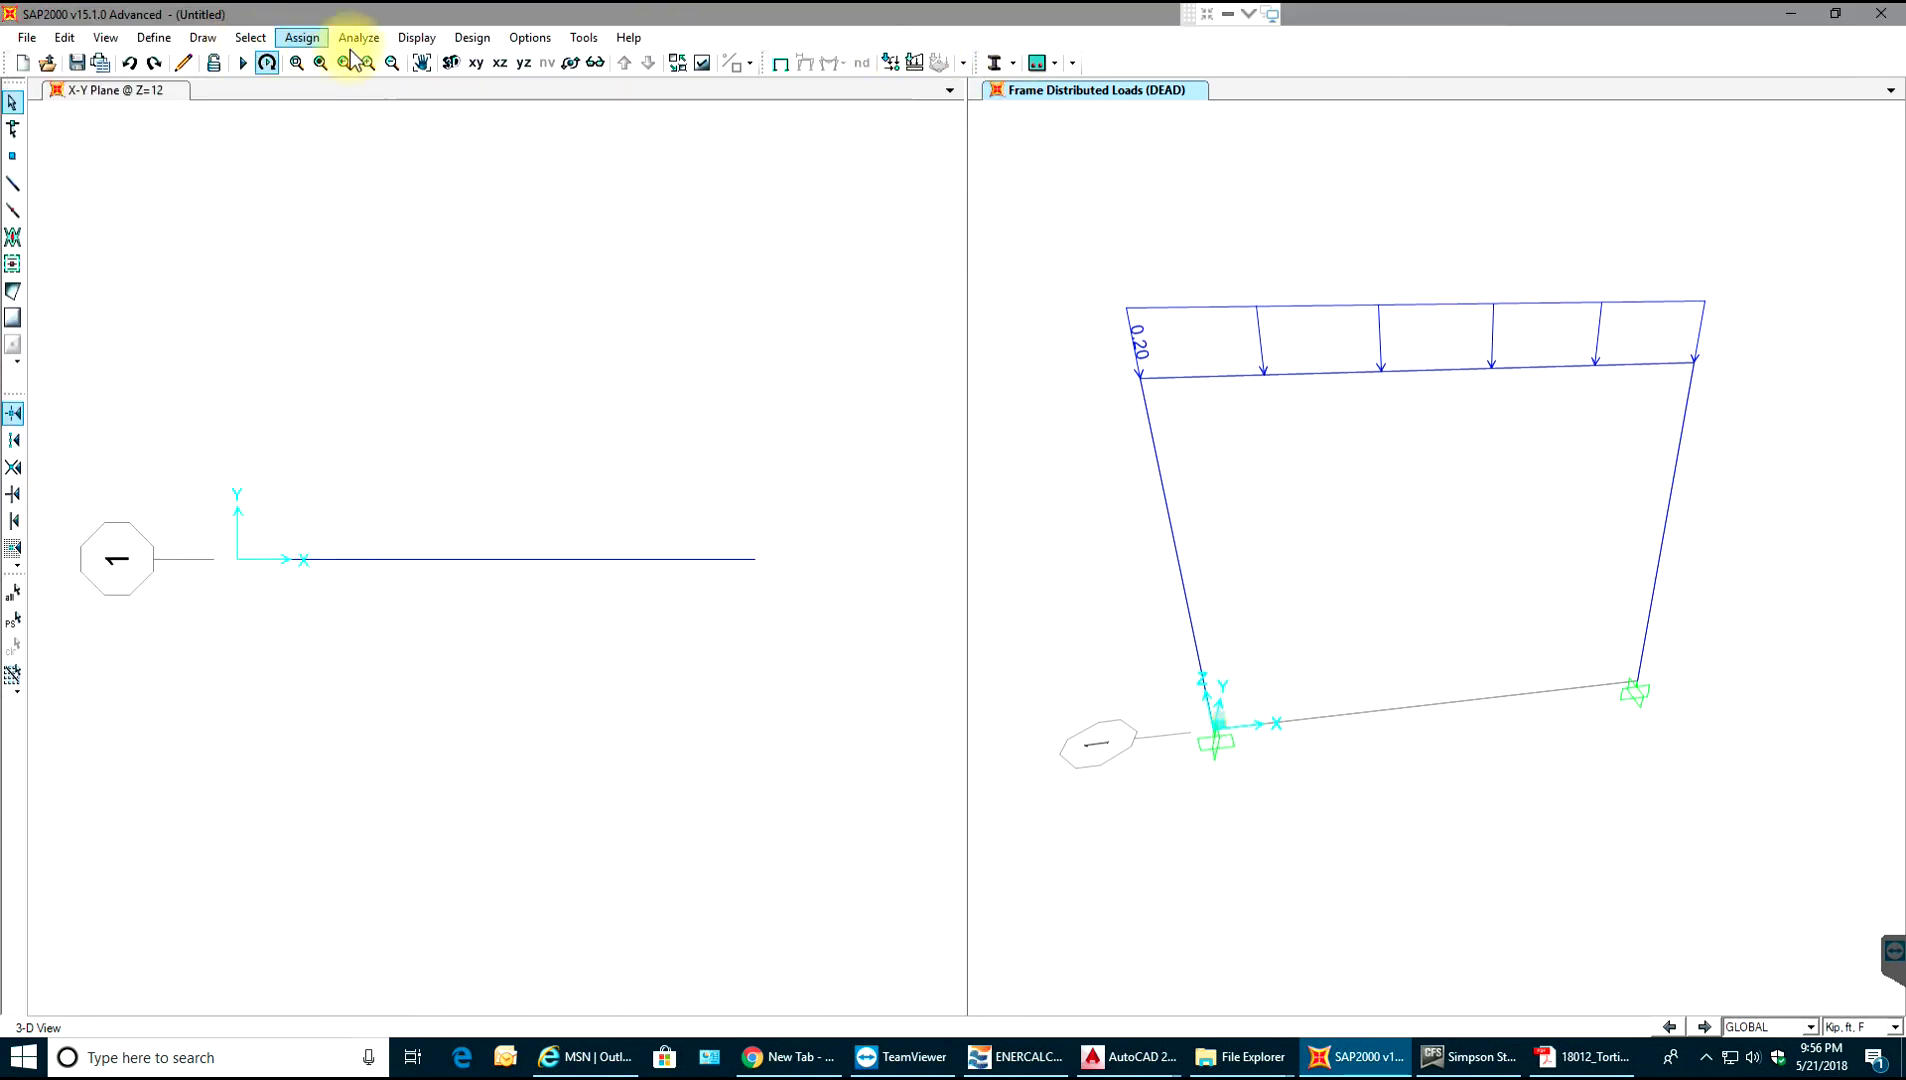
click(1272, 16)
click(1272, 16)
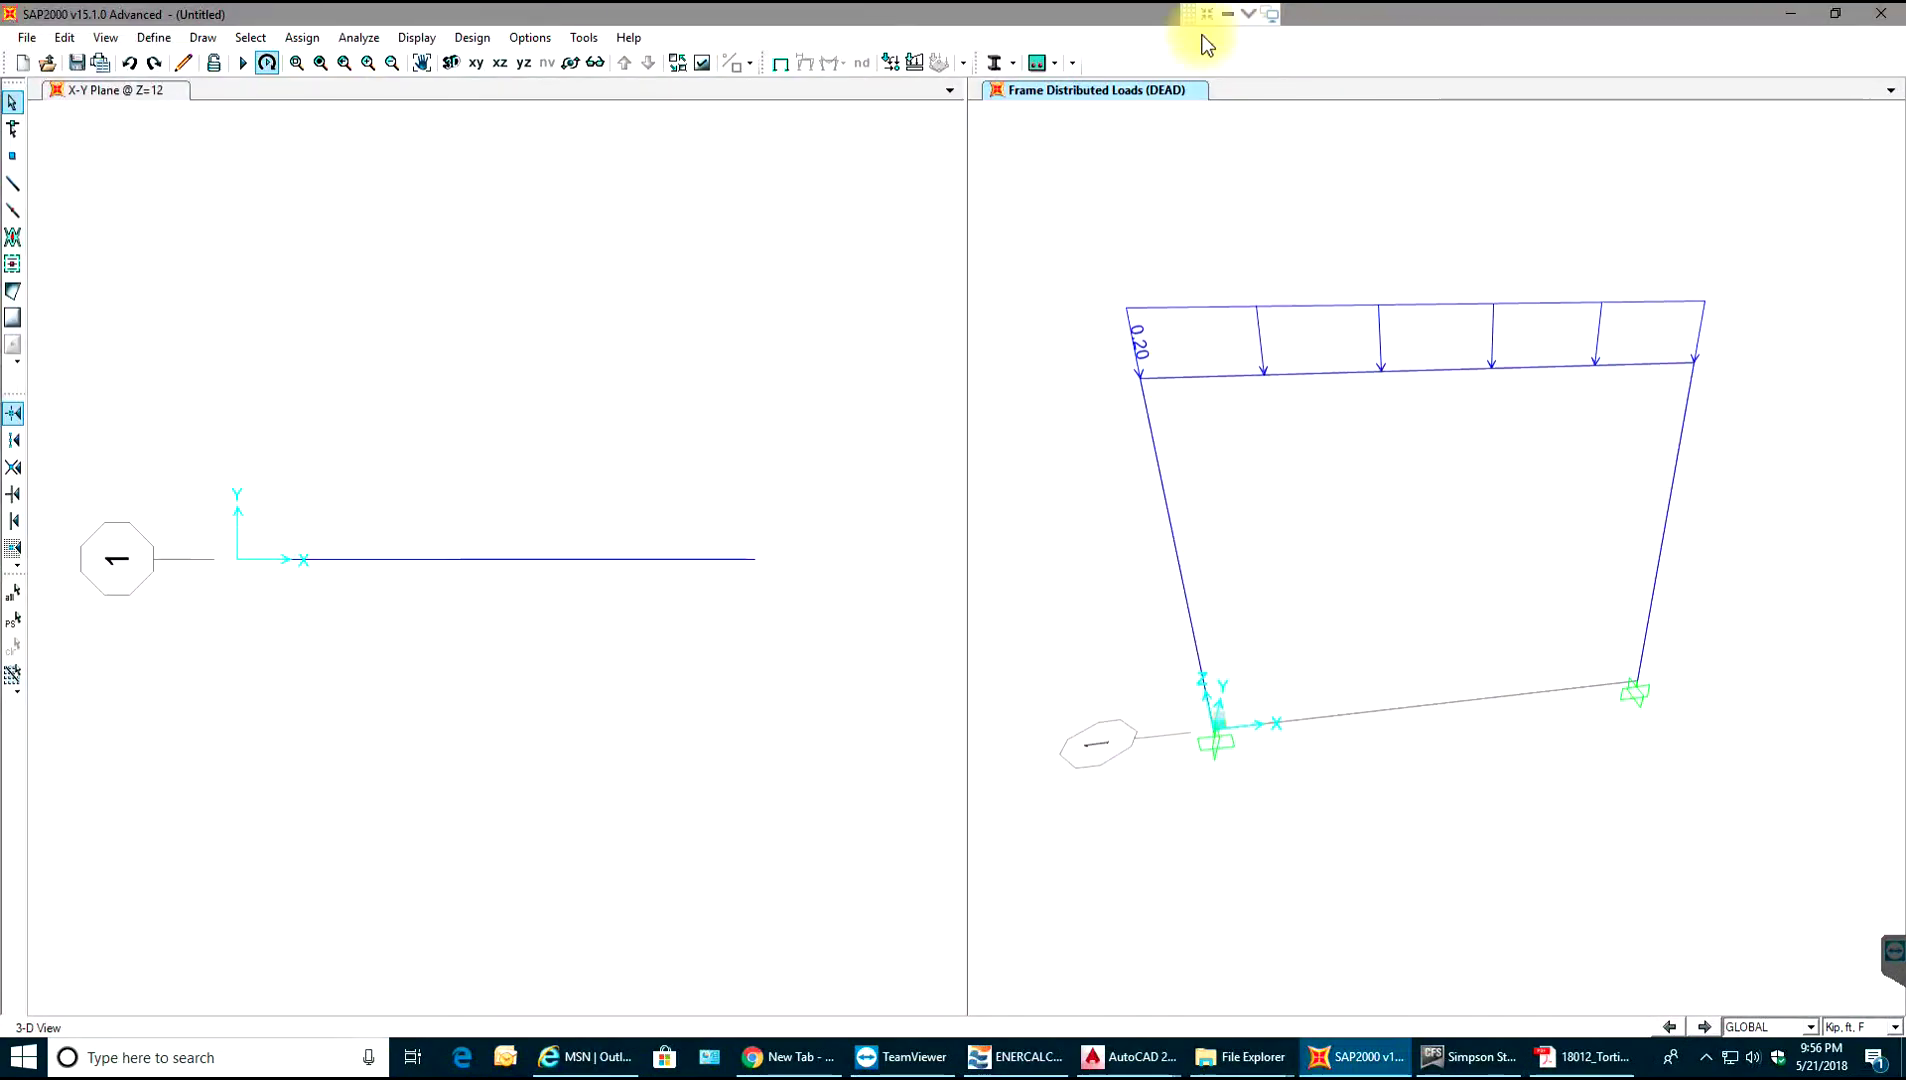
- Run the analysis of the DEAD and MODAL load cases, saving the model as SINGLESTOREYFRAME
click(299, 40)
click(374, 37)
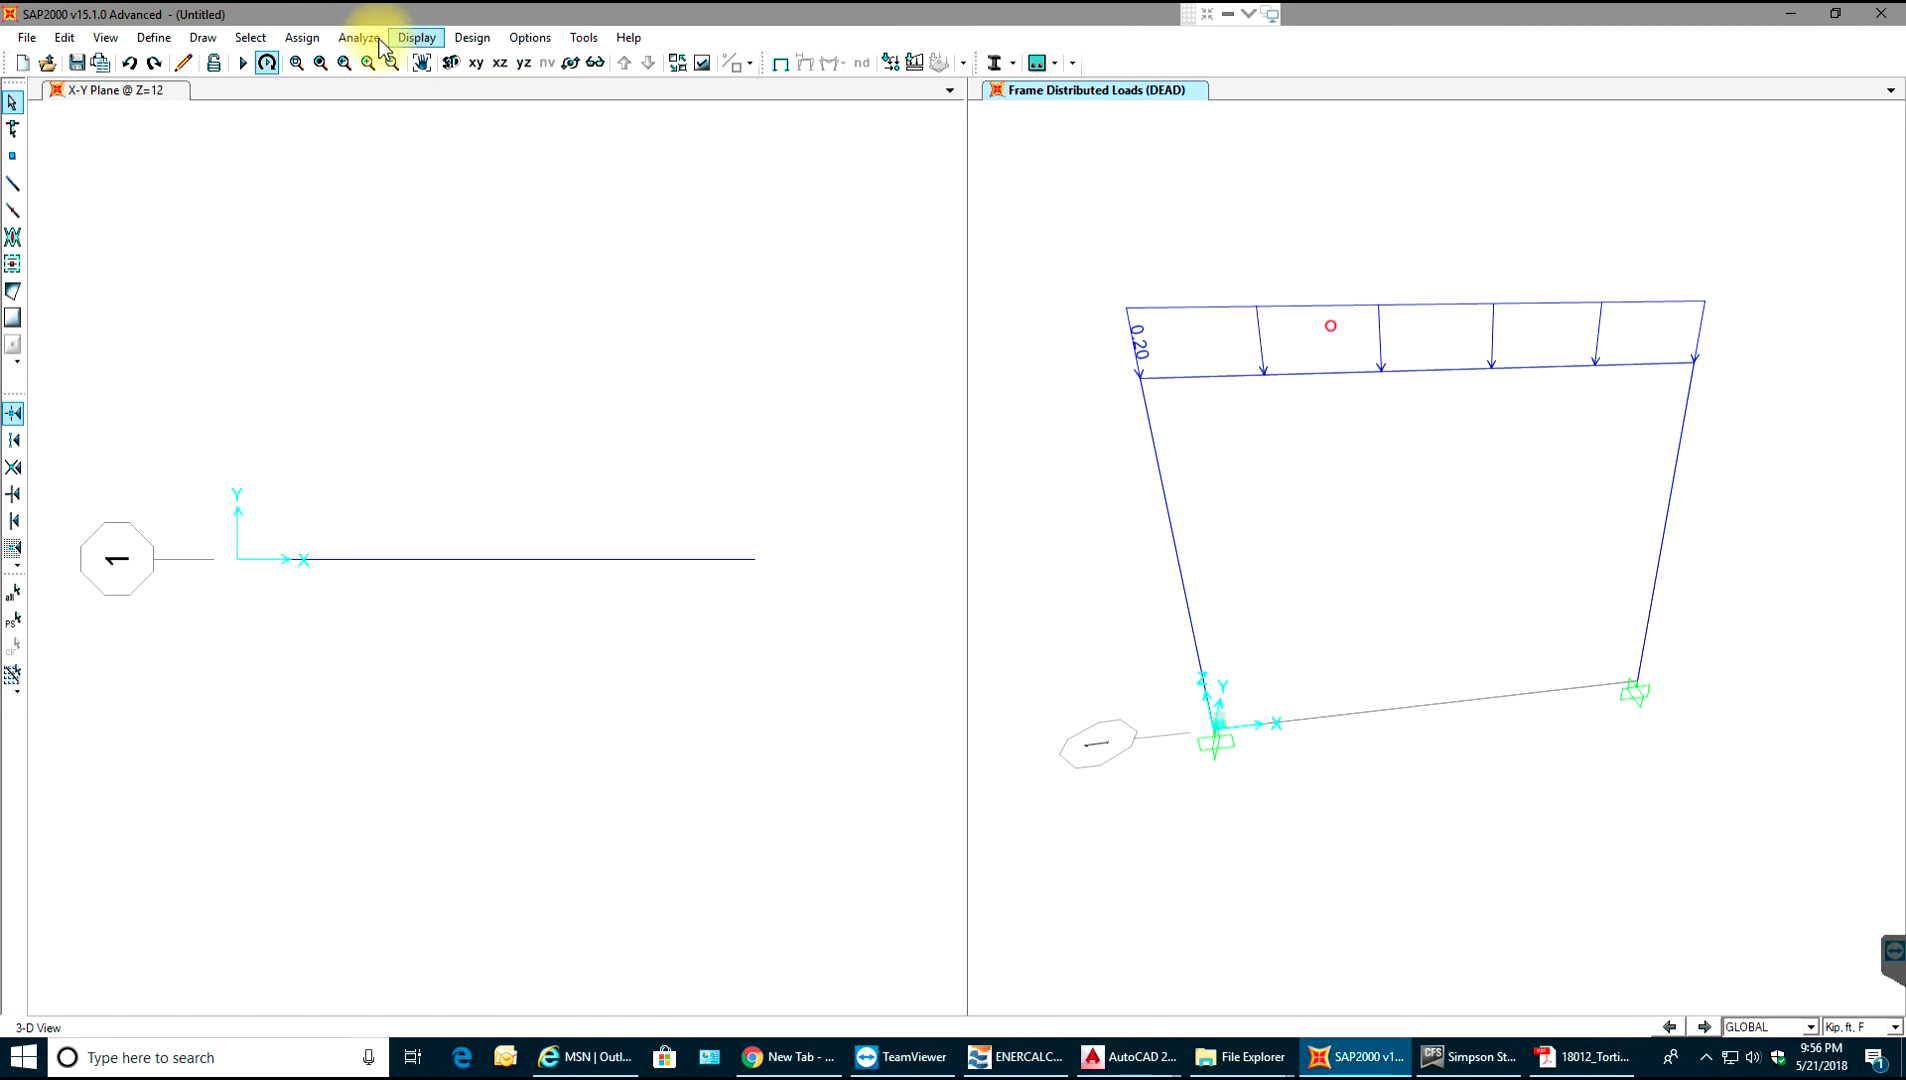
click(366, 37)
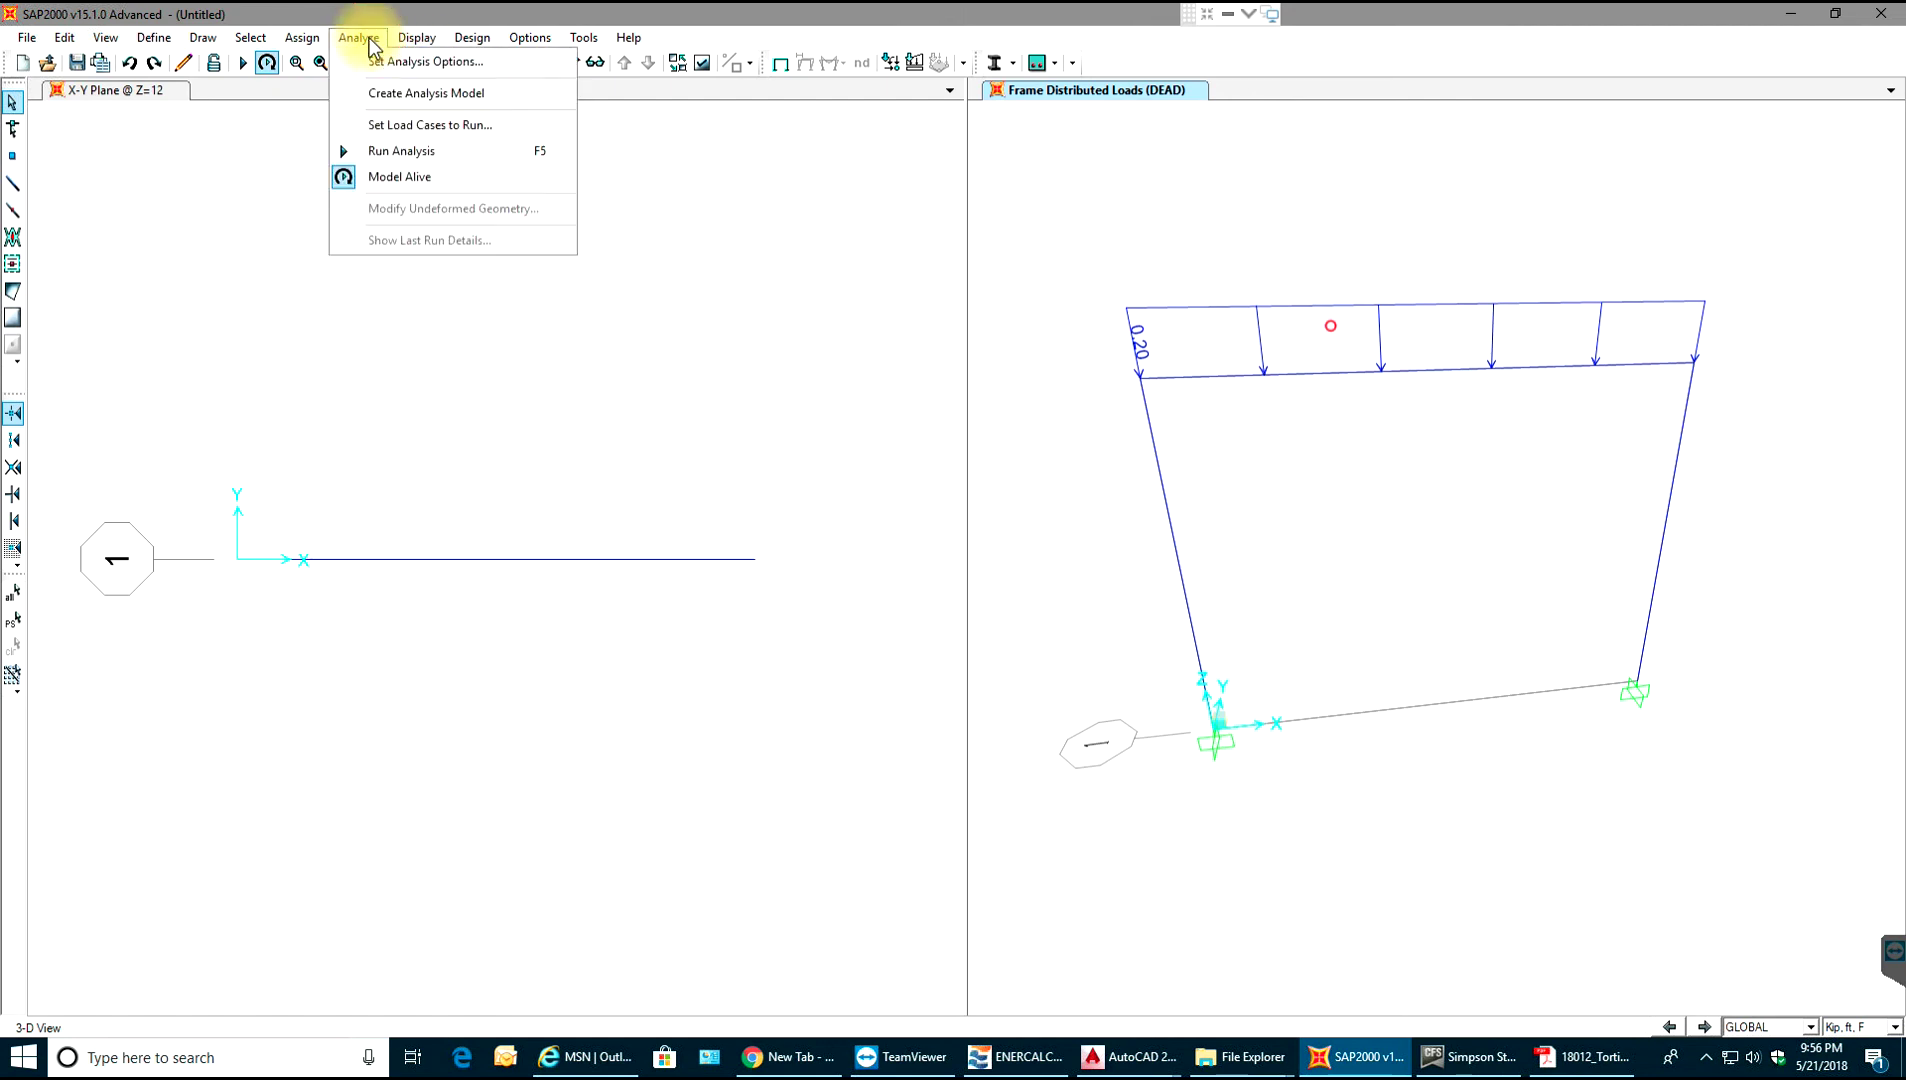
click(392, 156)
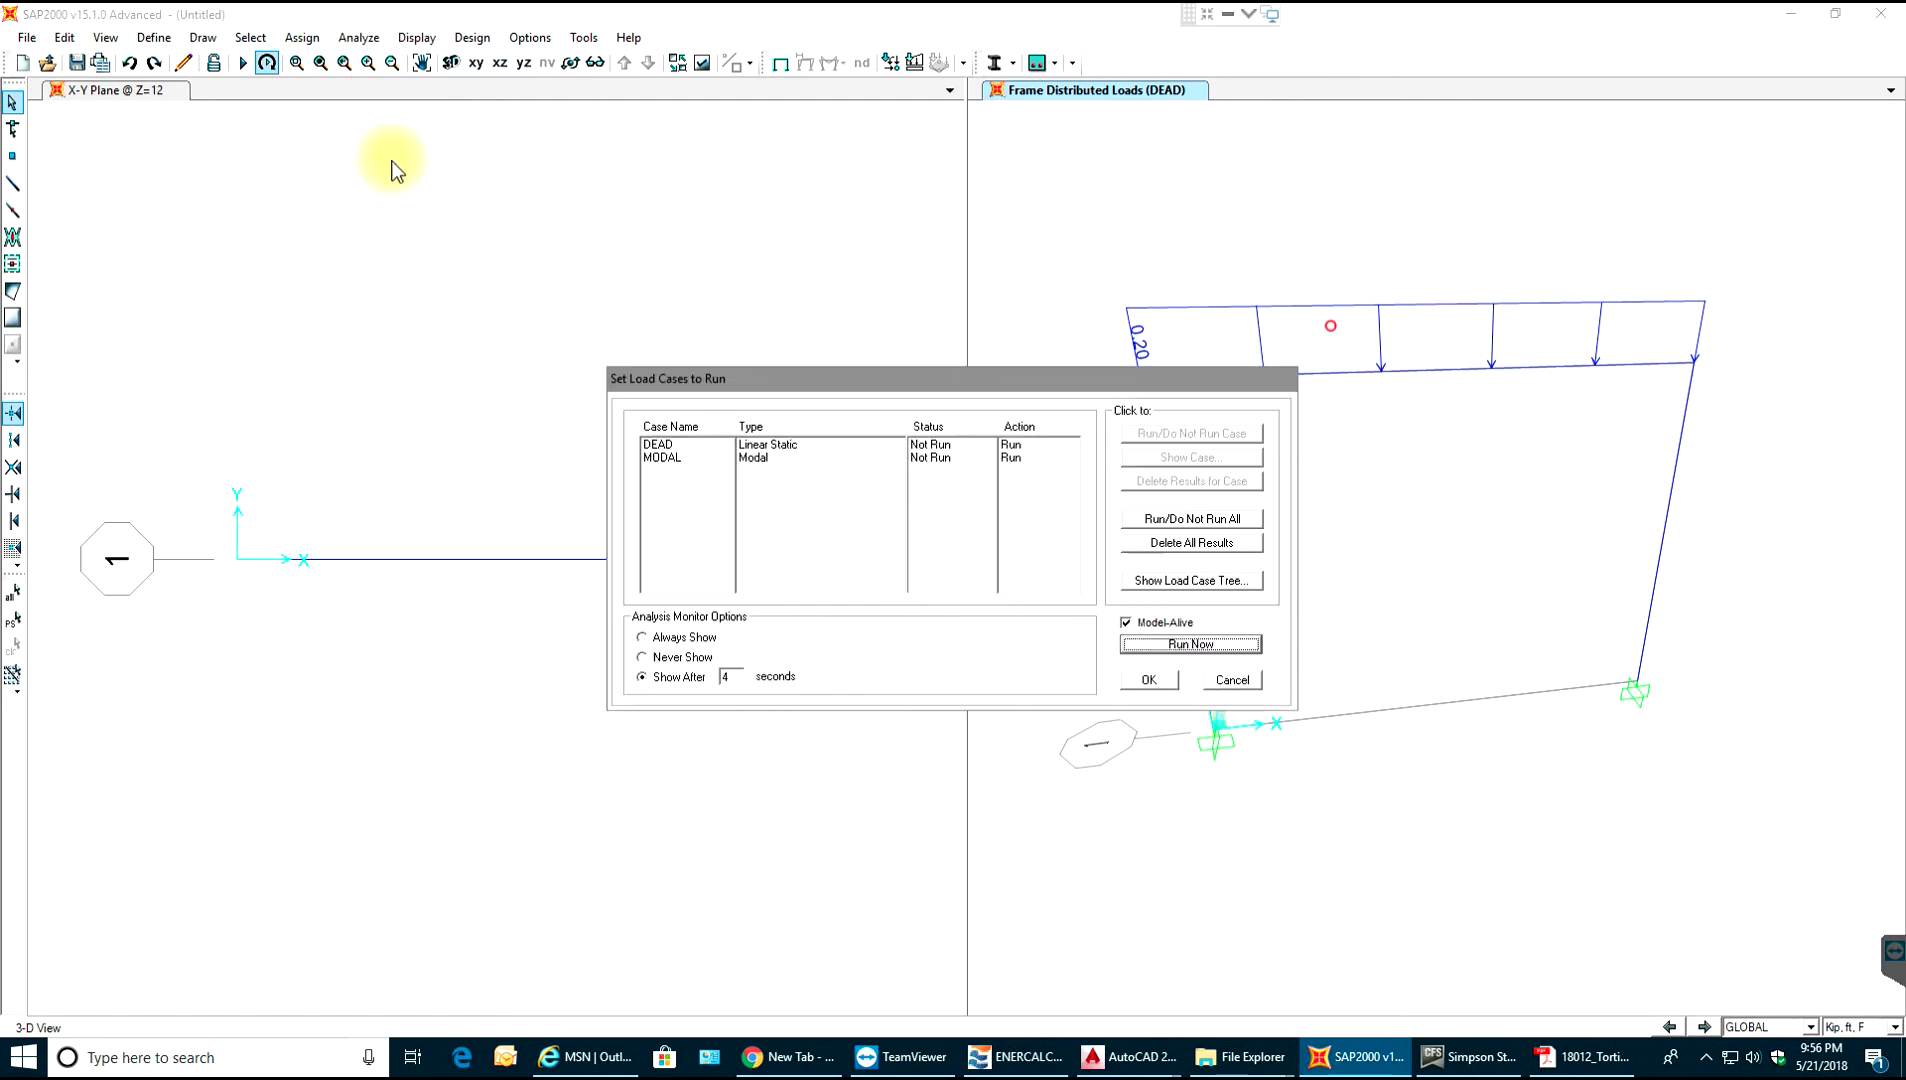
click(1238, 652)
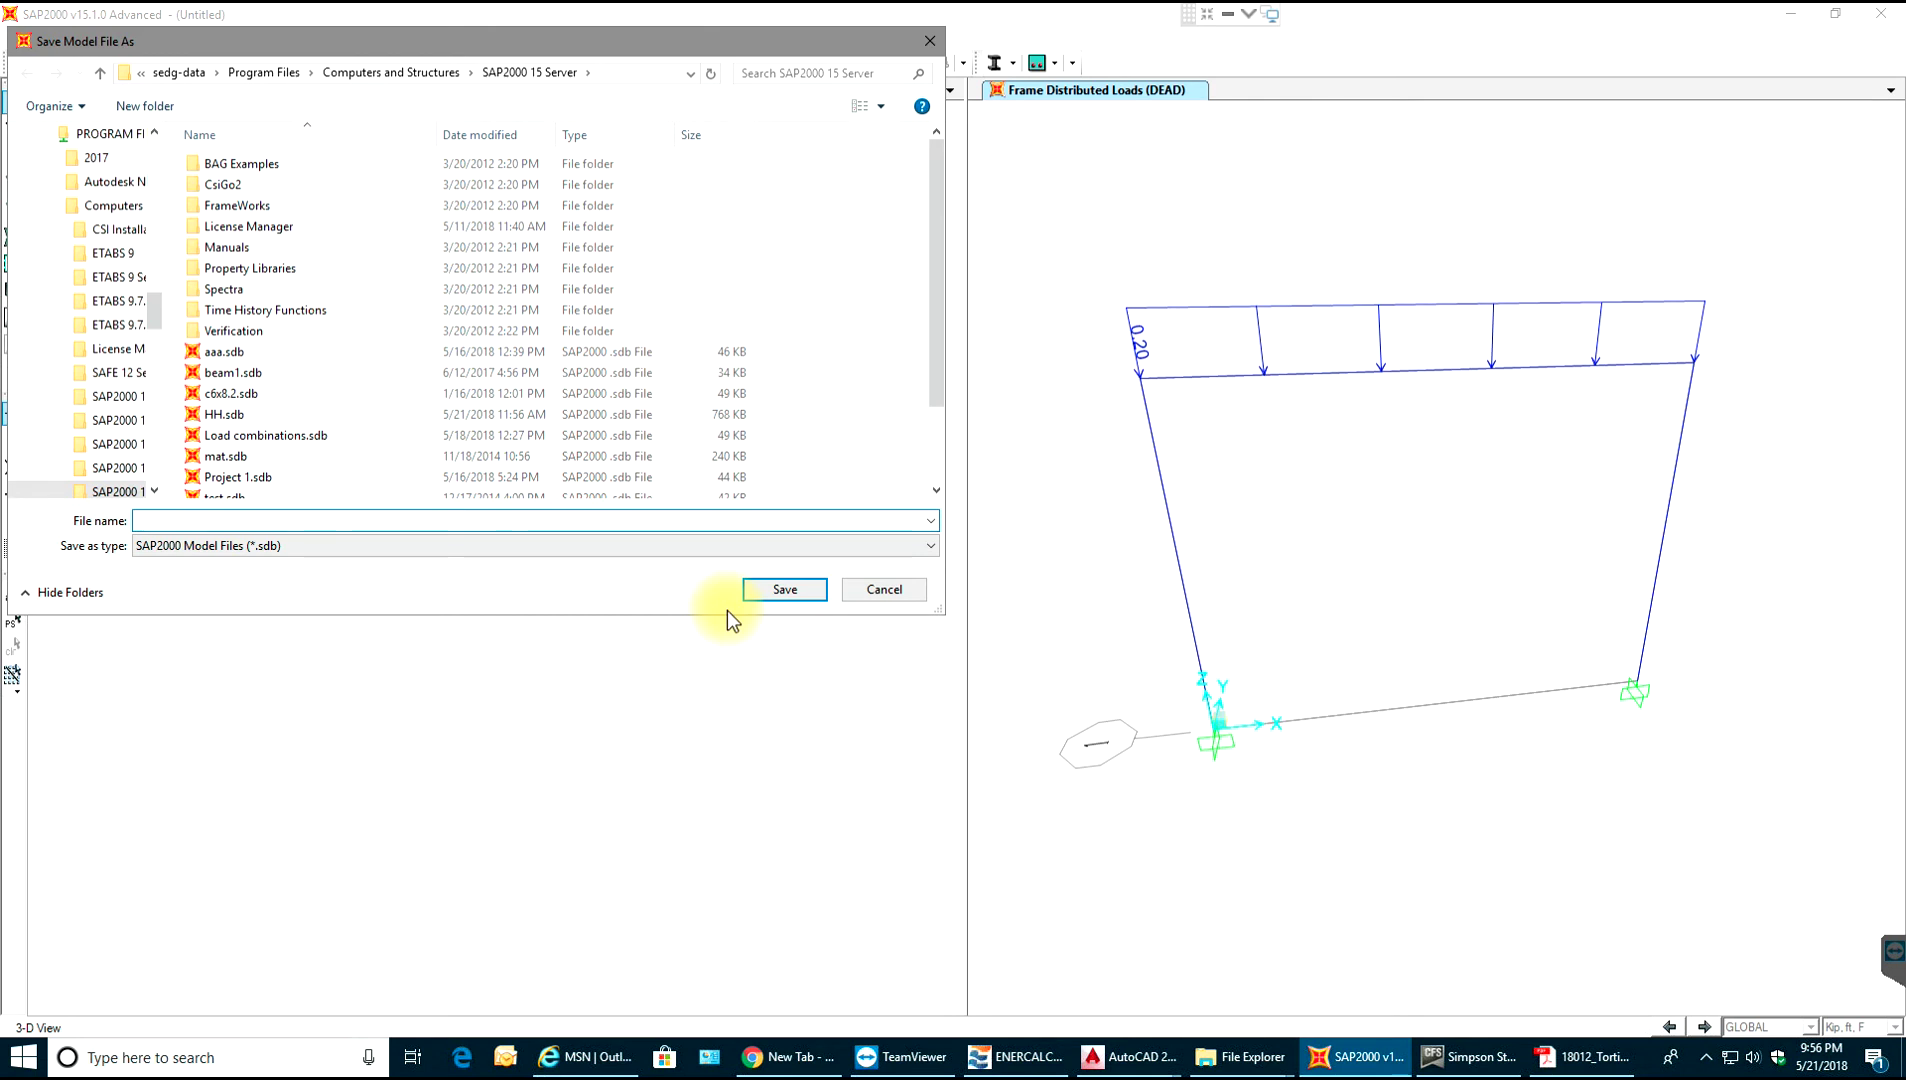
text(SINGLESTOREYFRAME)
click(785, 589)
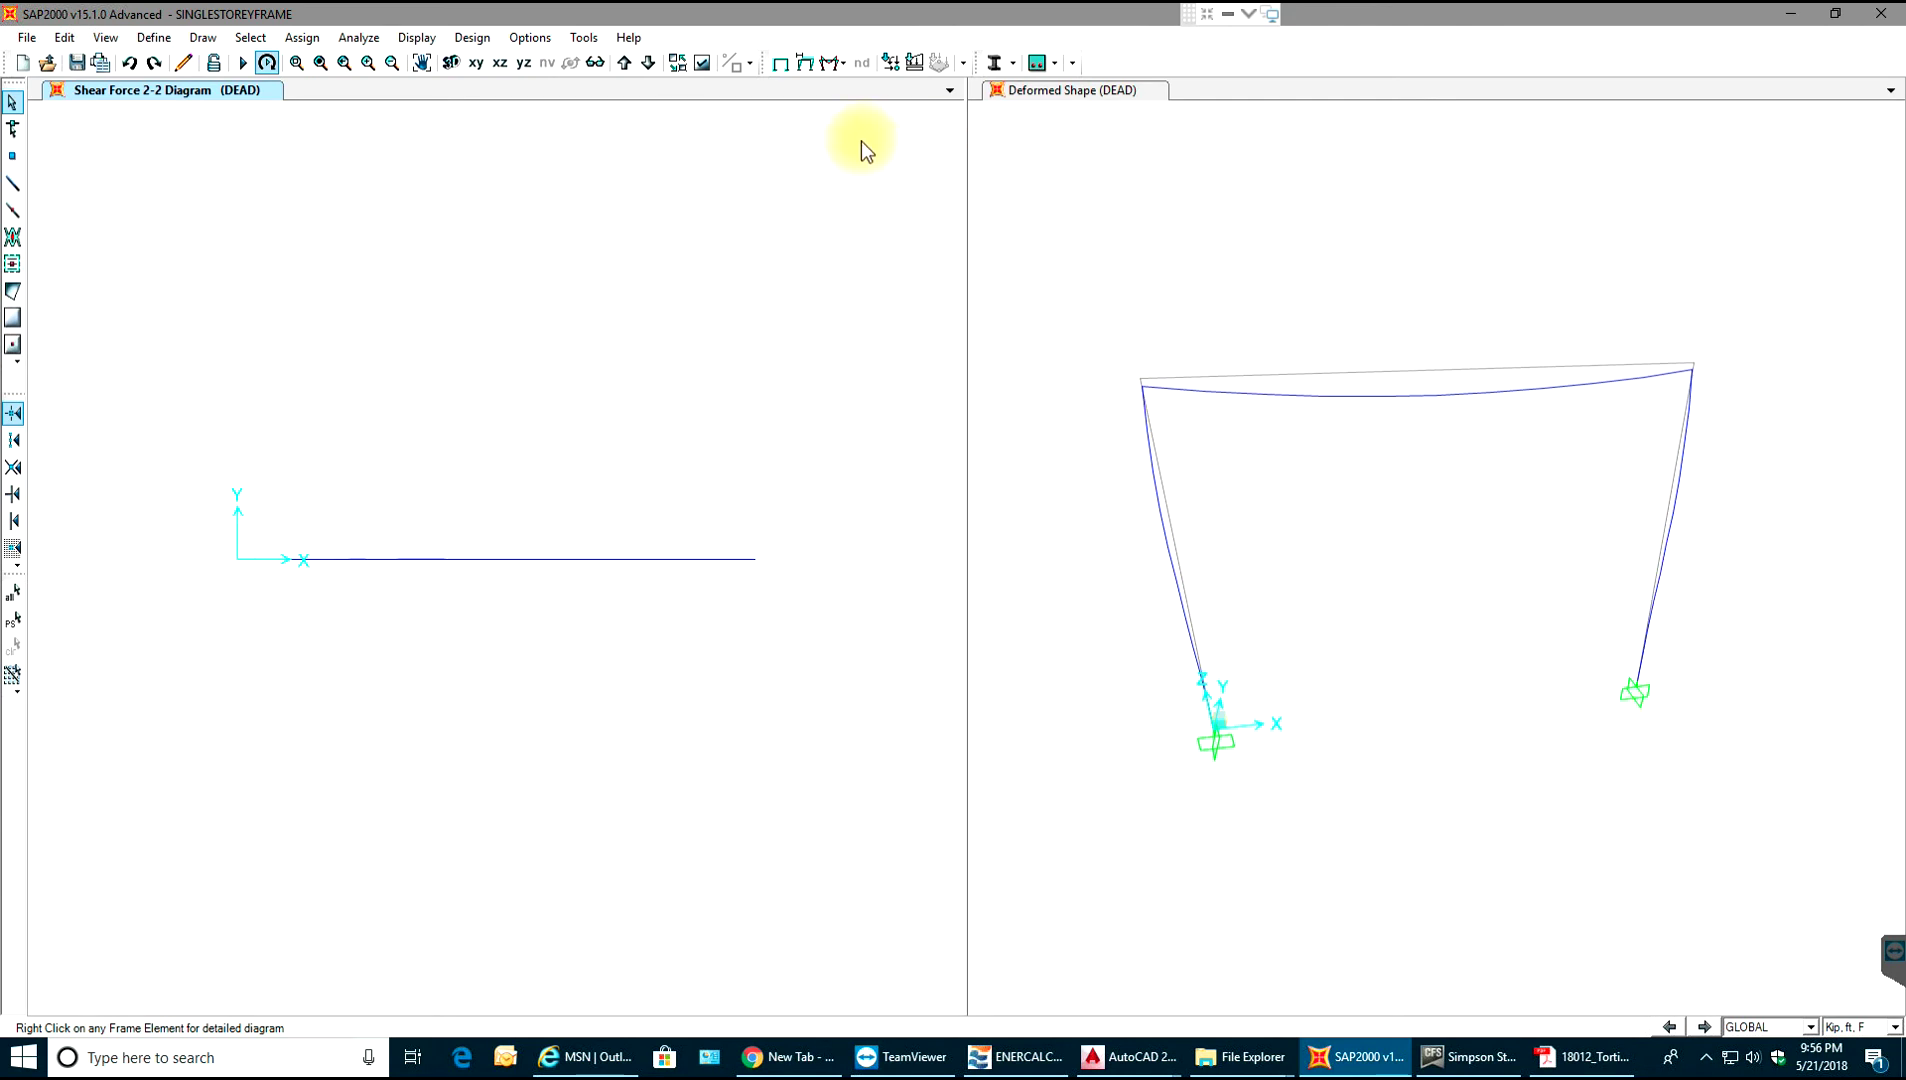
- Display the deformed shape for the UDCON1 combination in the X-Y plan view with automatic scaling
click(806, 64)
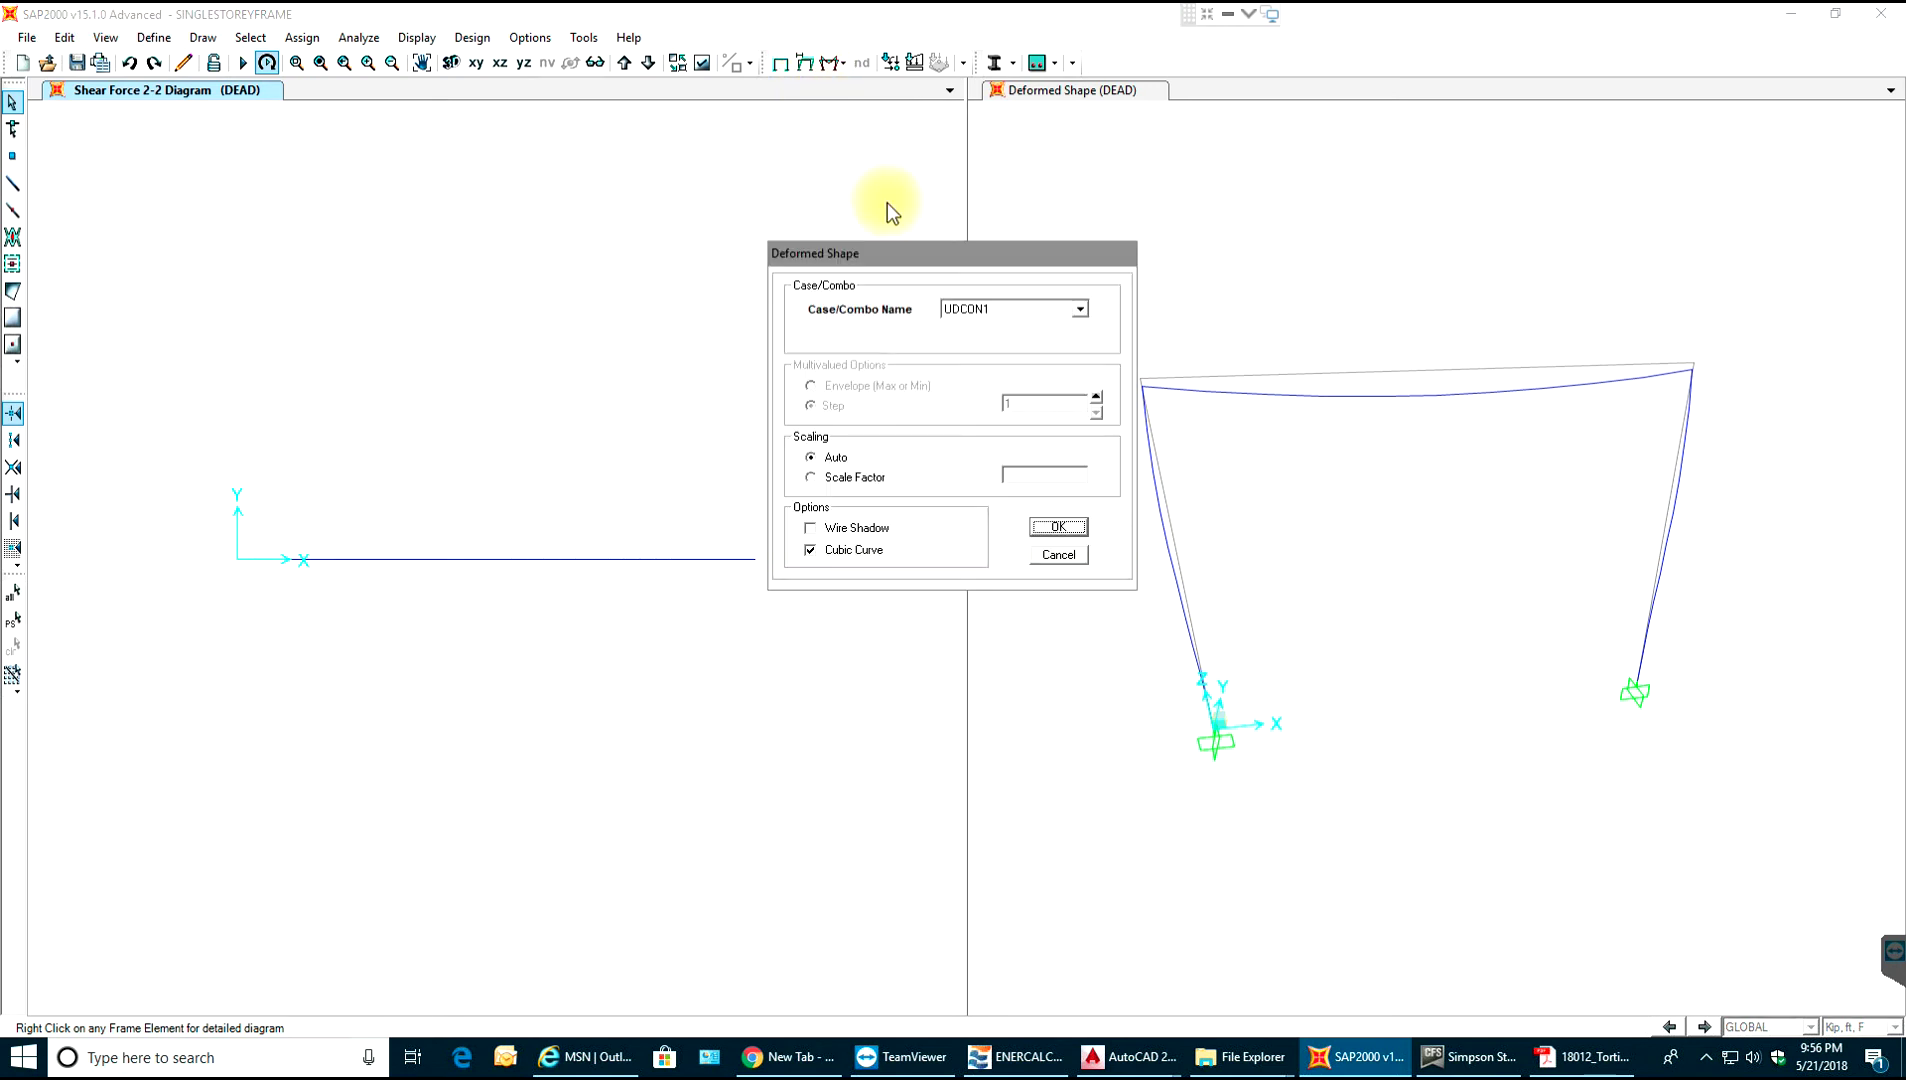
click(959, 317)
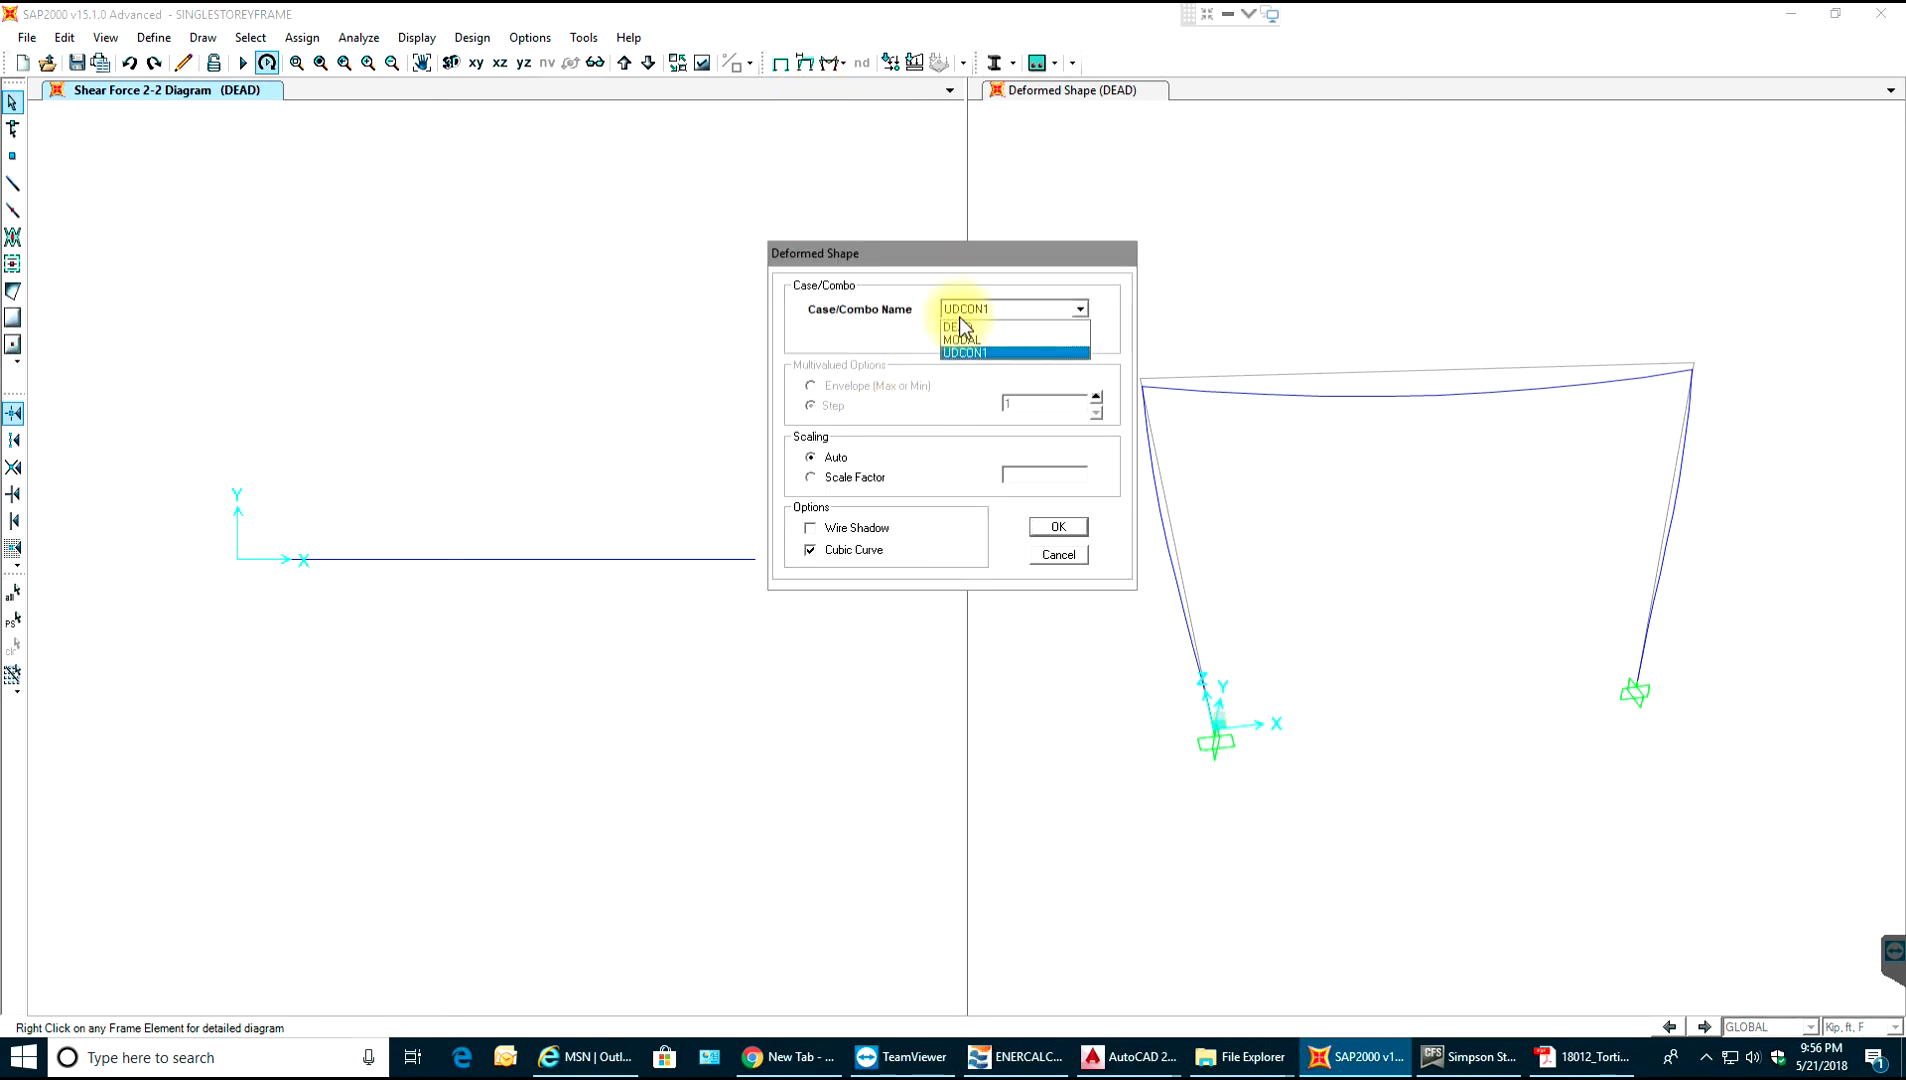
click(960, 325)
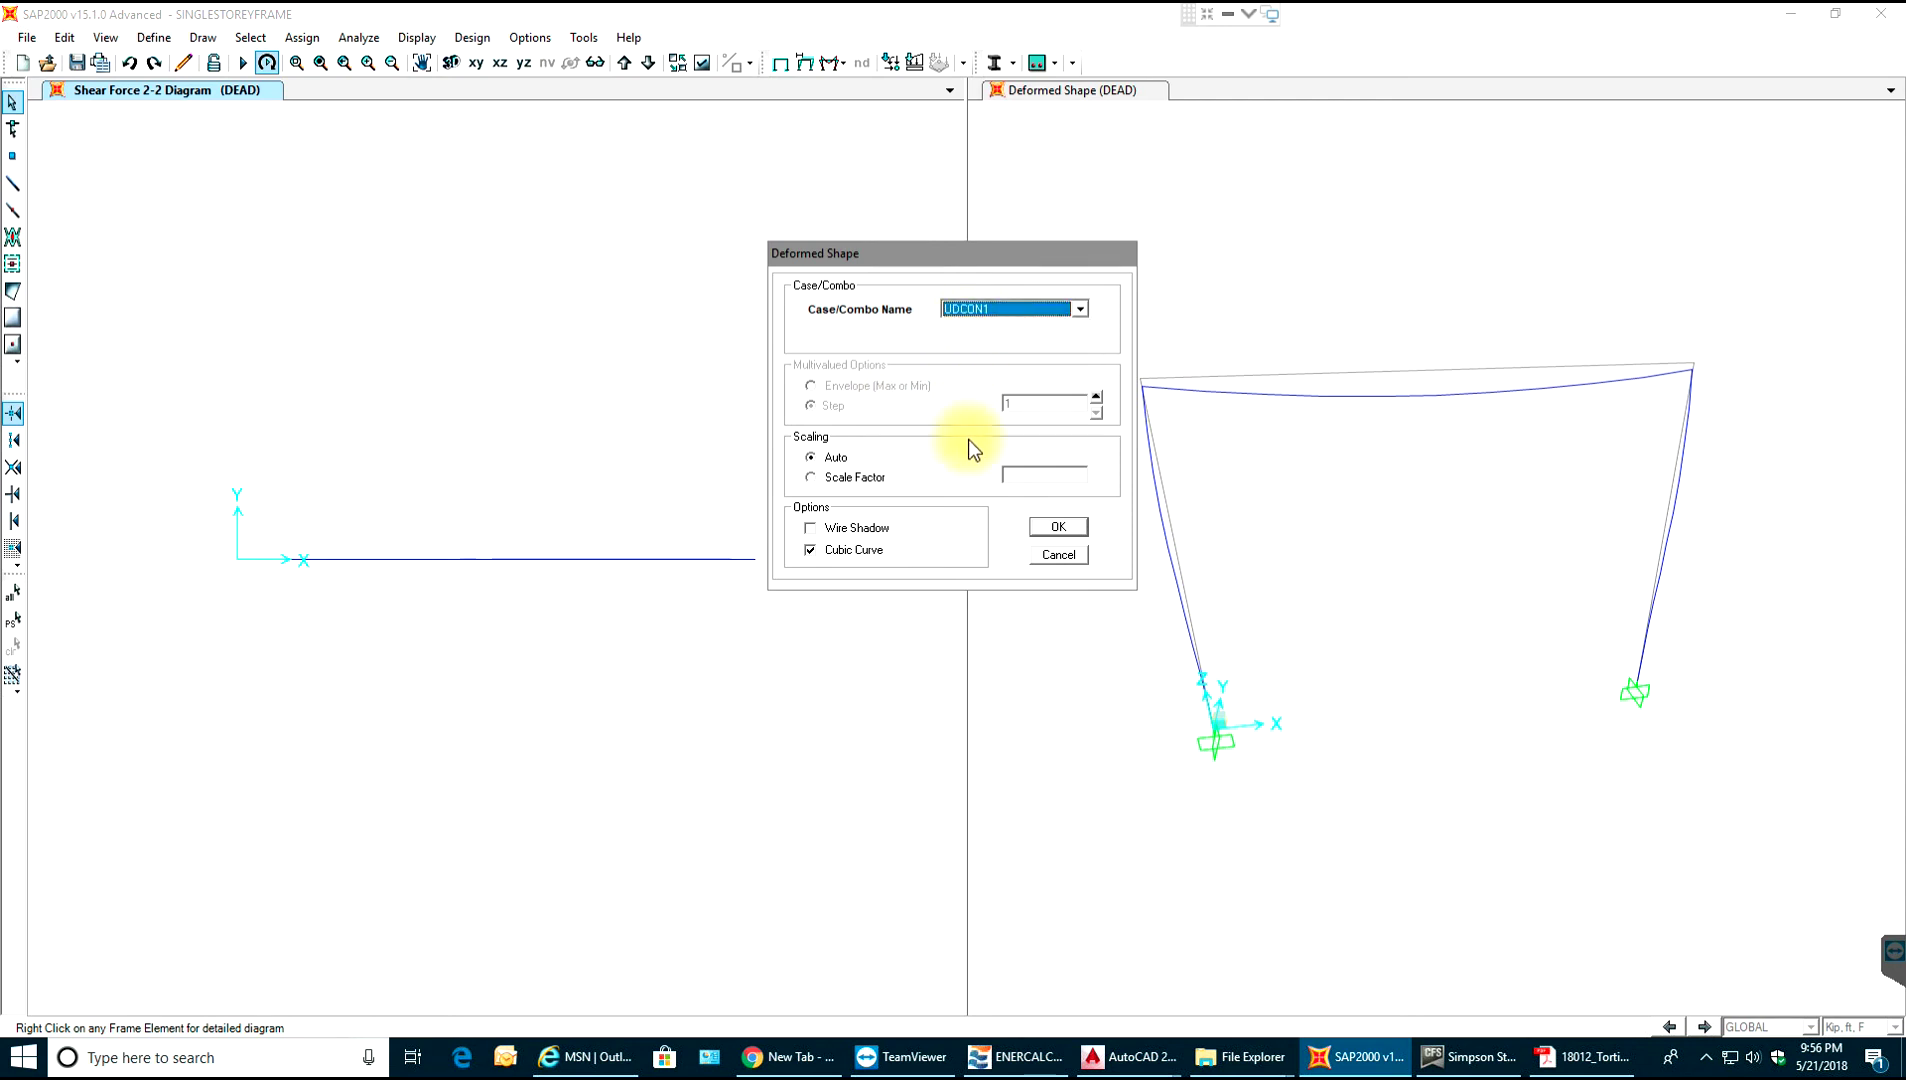
click(1066, 527)
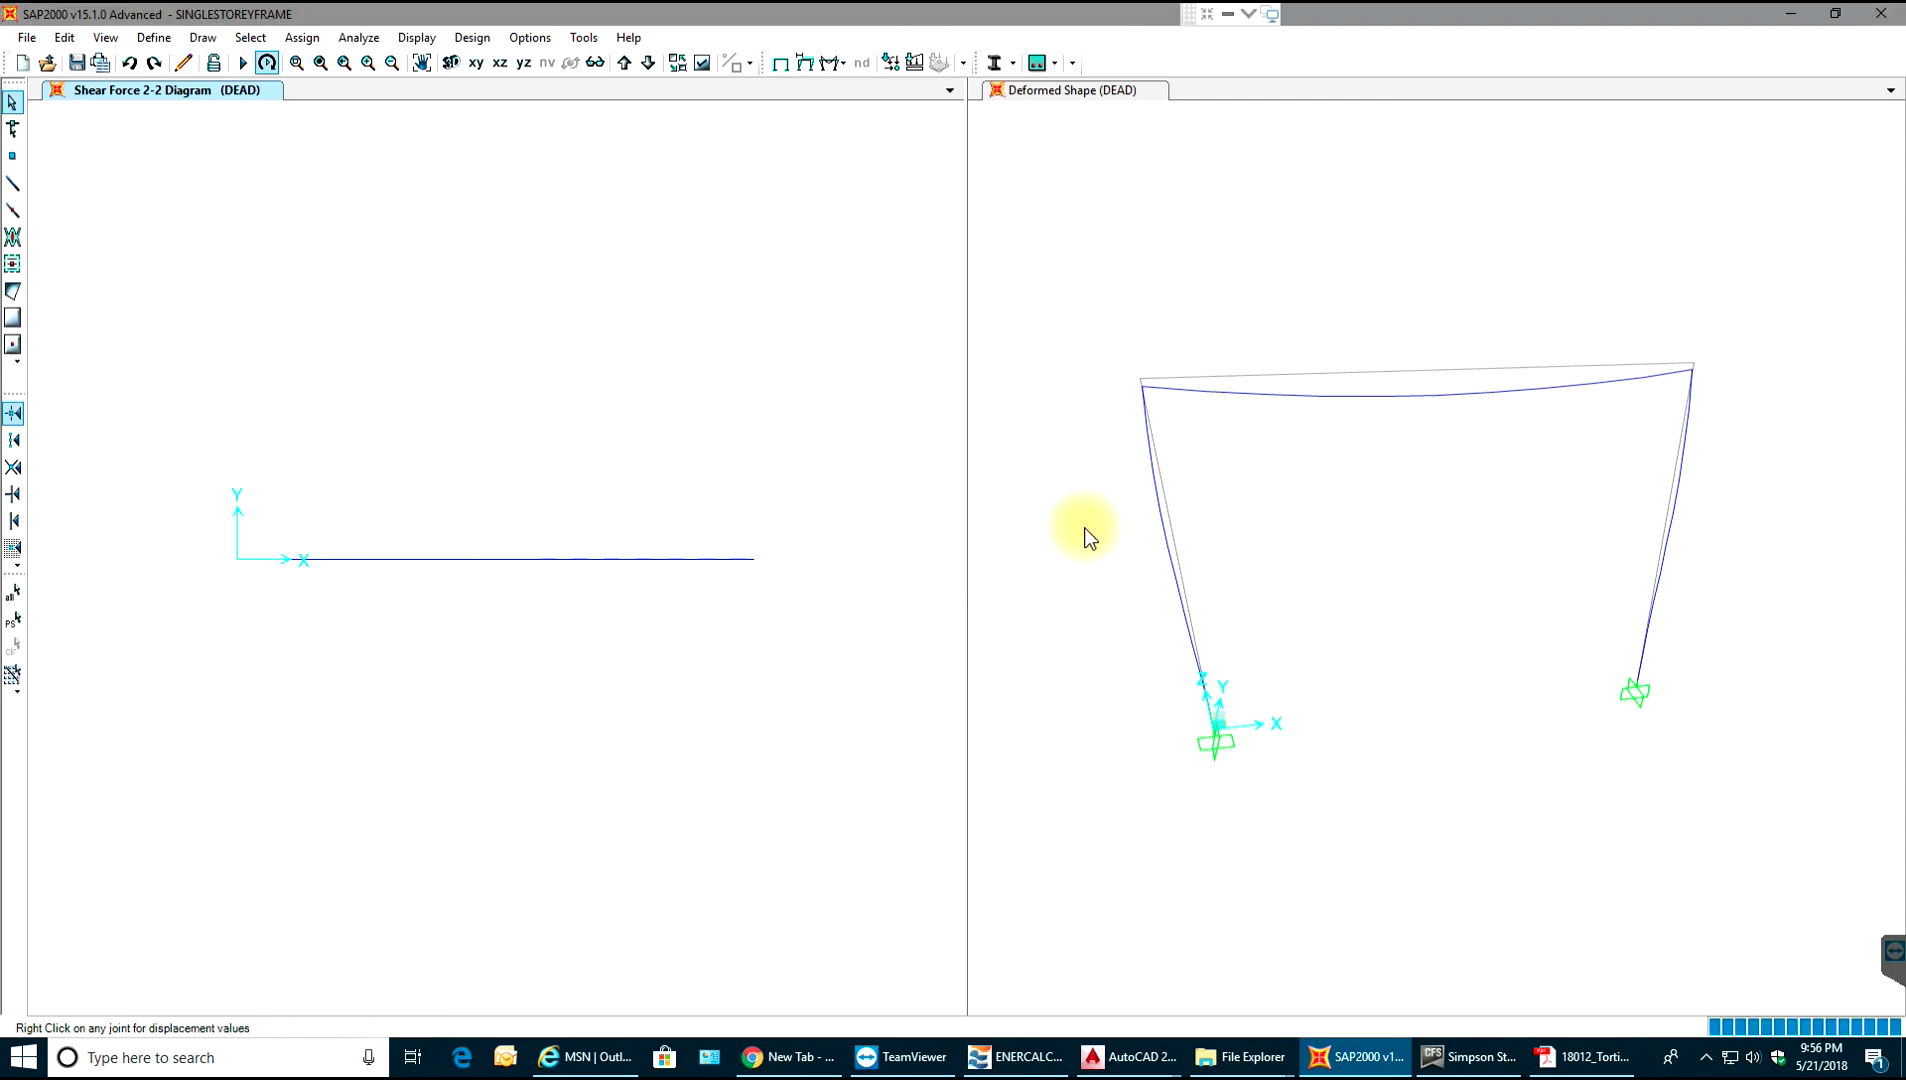
- Display the Shear 2-2 diagram with values for the DEAD case and show the frame in 3-D
click(840, 60)
click(901, 112)
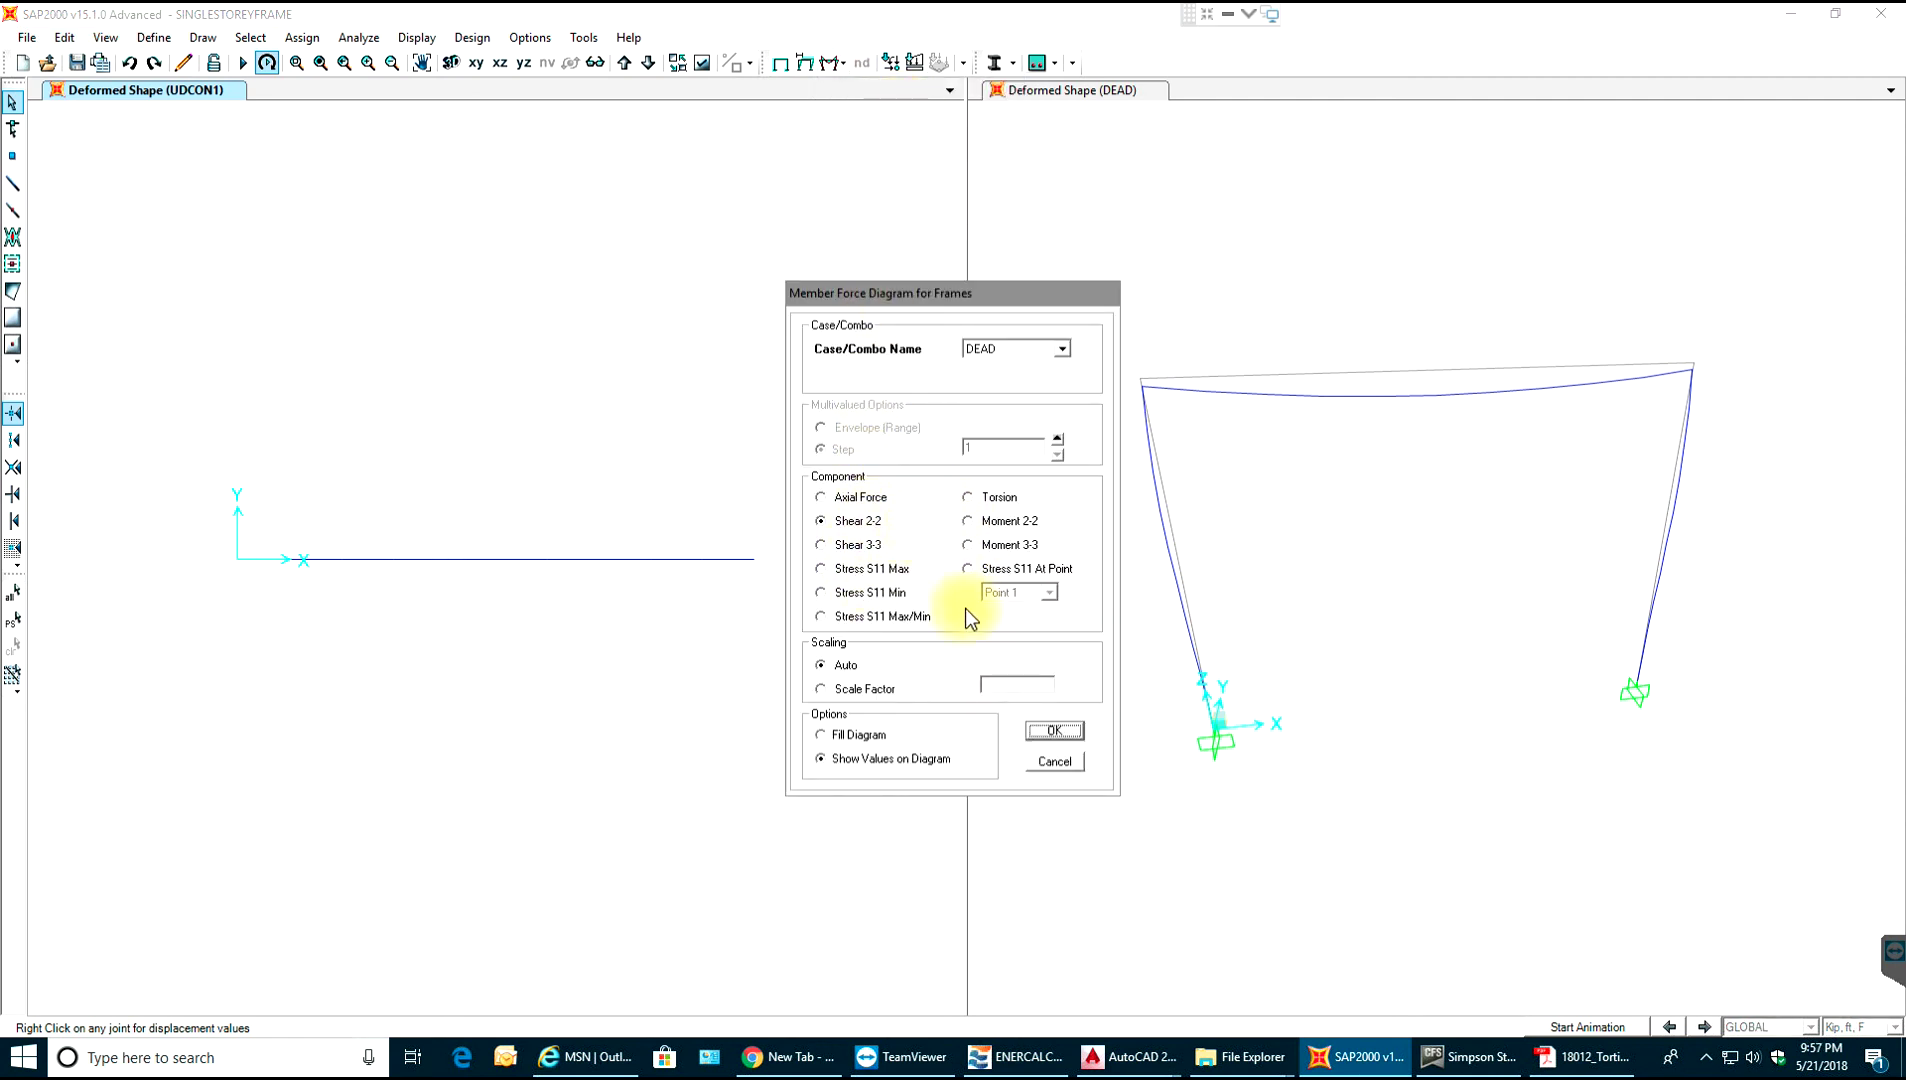
click(1040, 729)
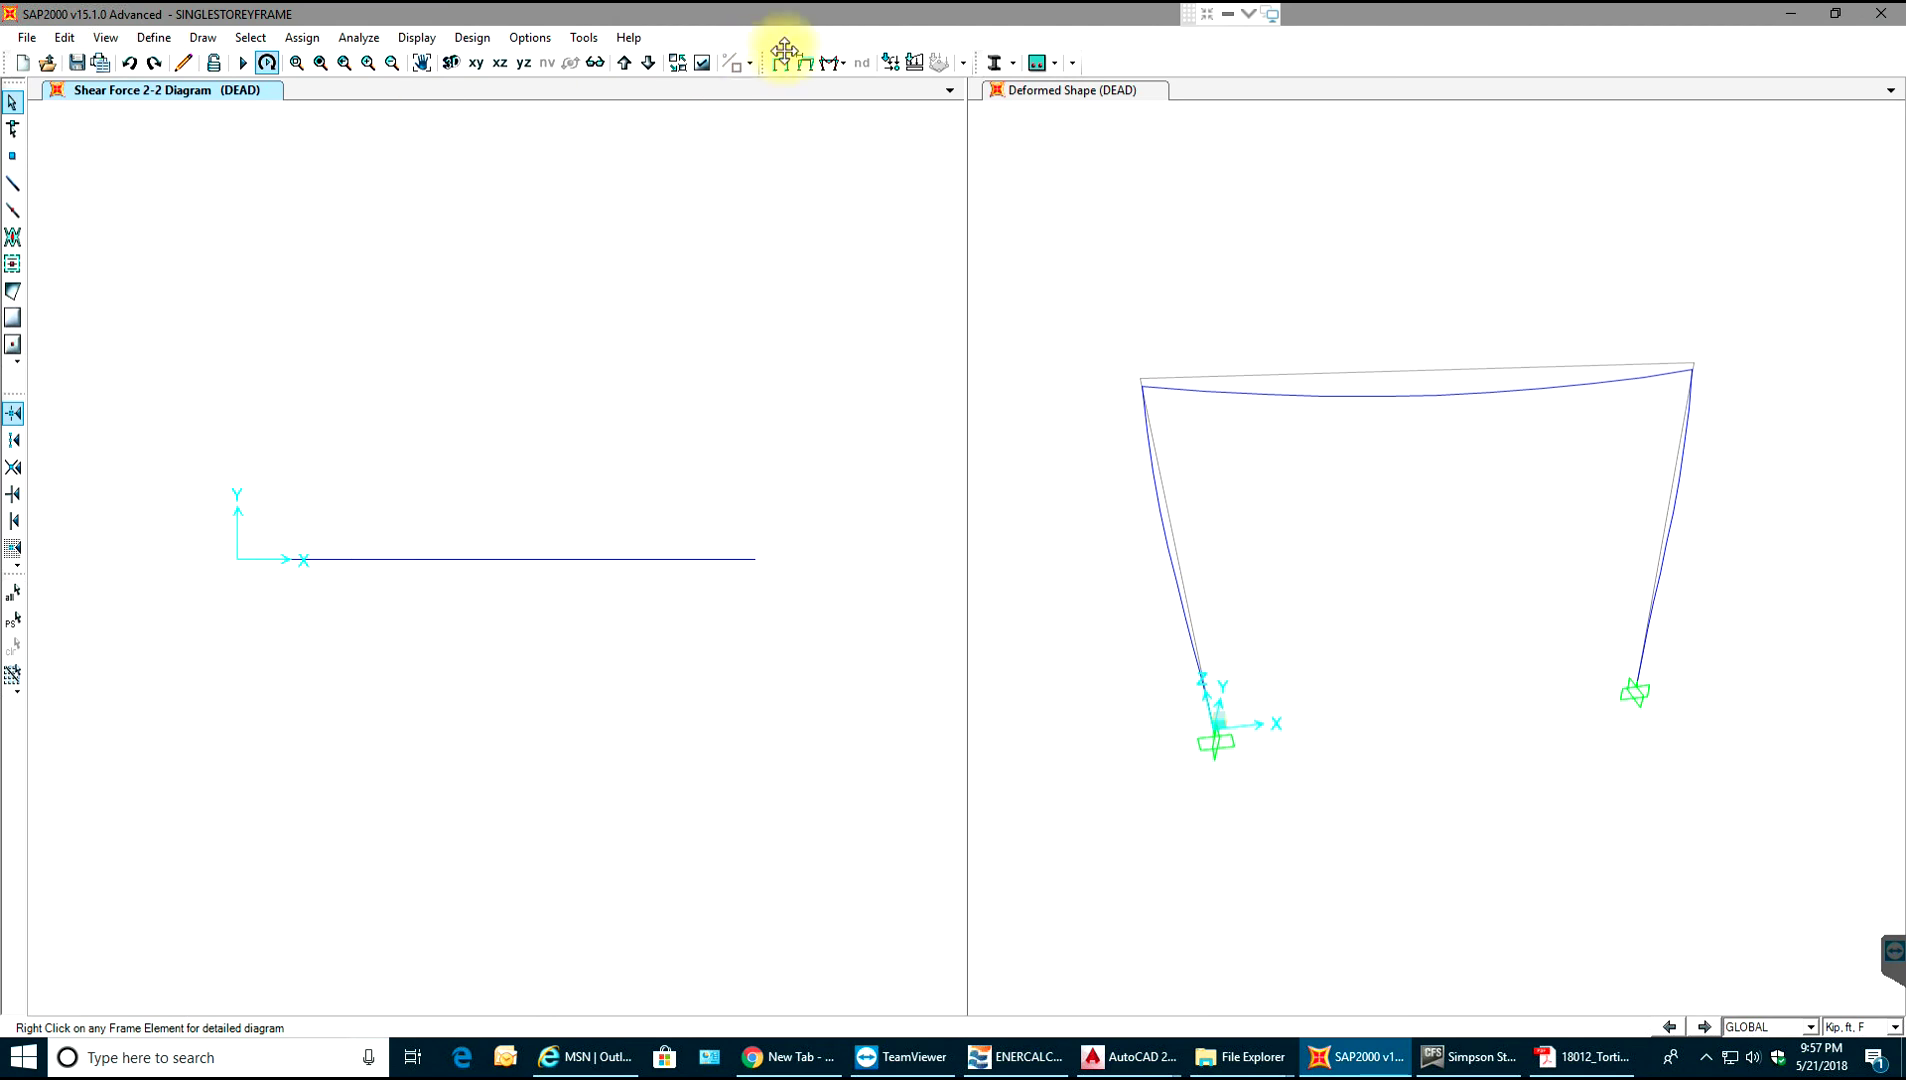
click(455, 63)
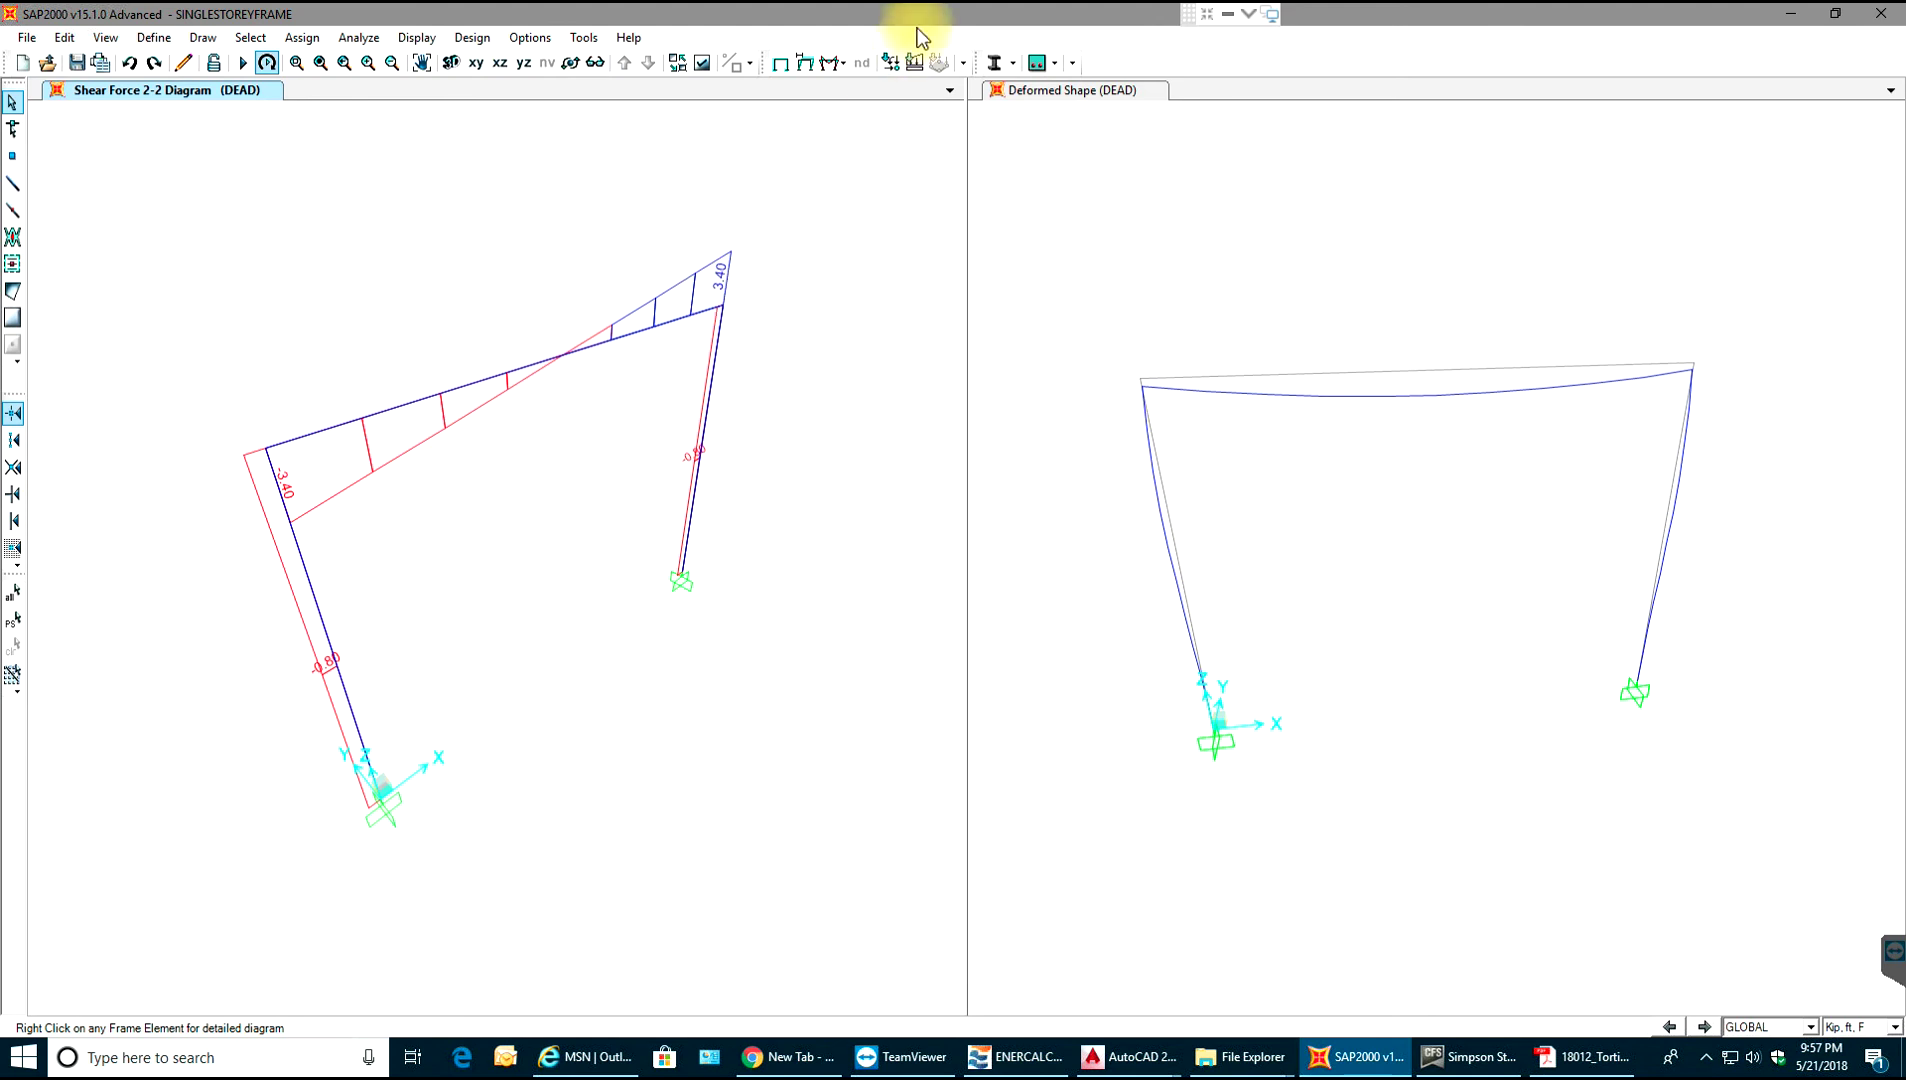
- Display the Moment 3-3 diagram with values for the DEAD case and examine the moment at the beam's midspan
click(829, 66)
click(849, 108)
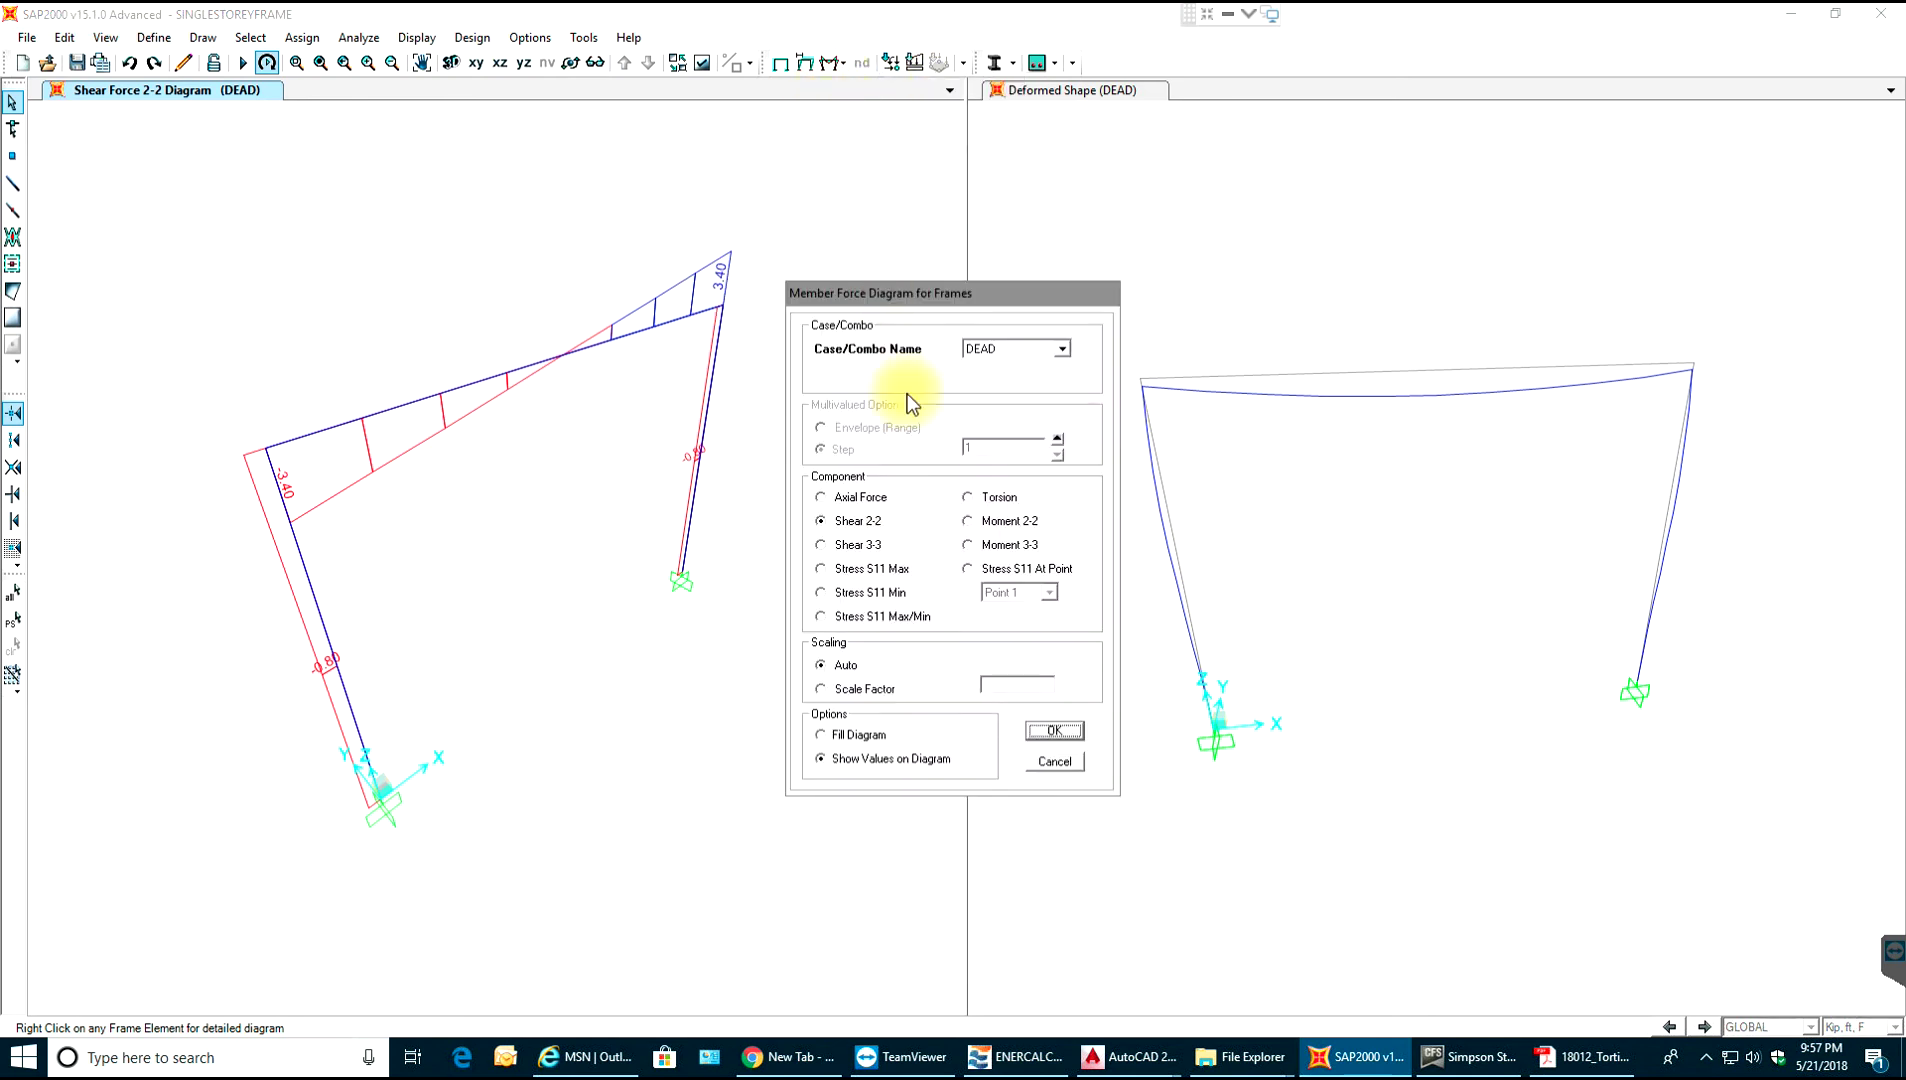
click(990, 521)
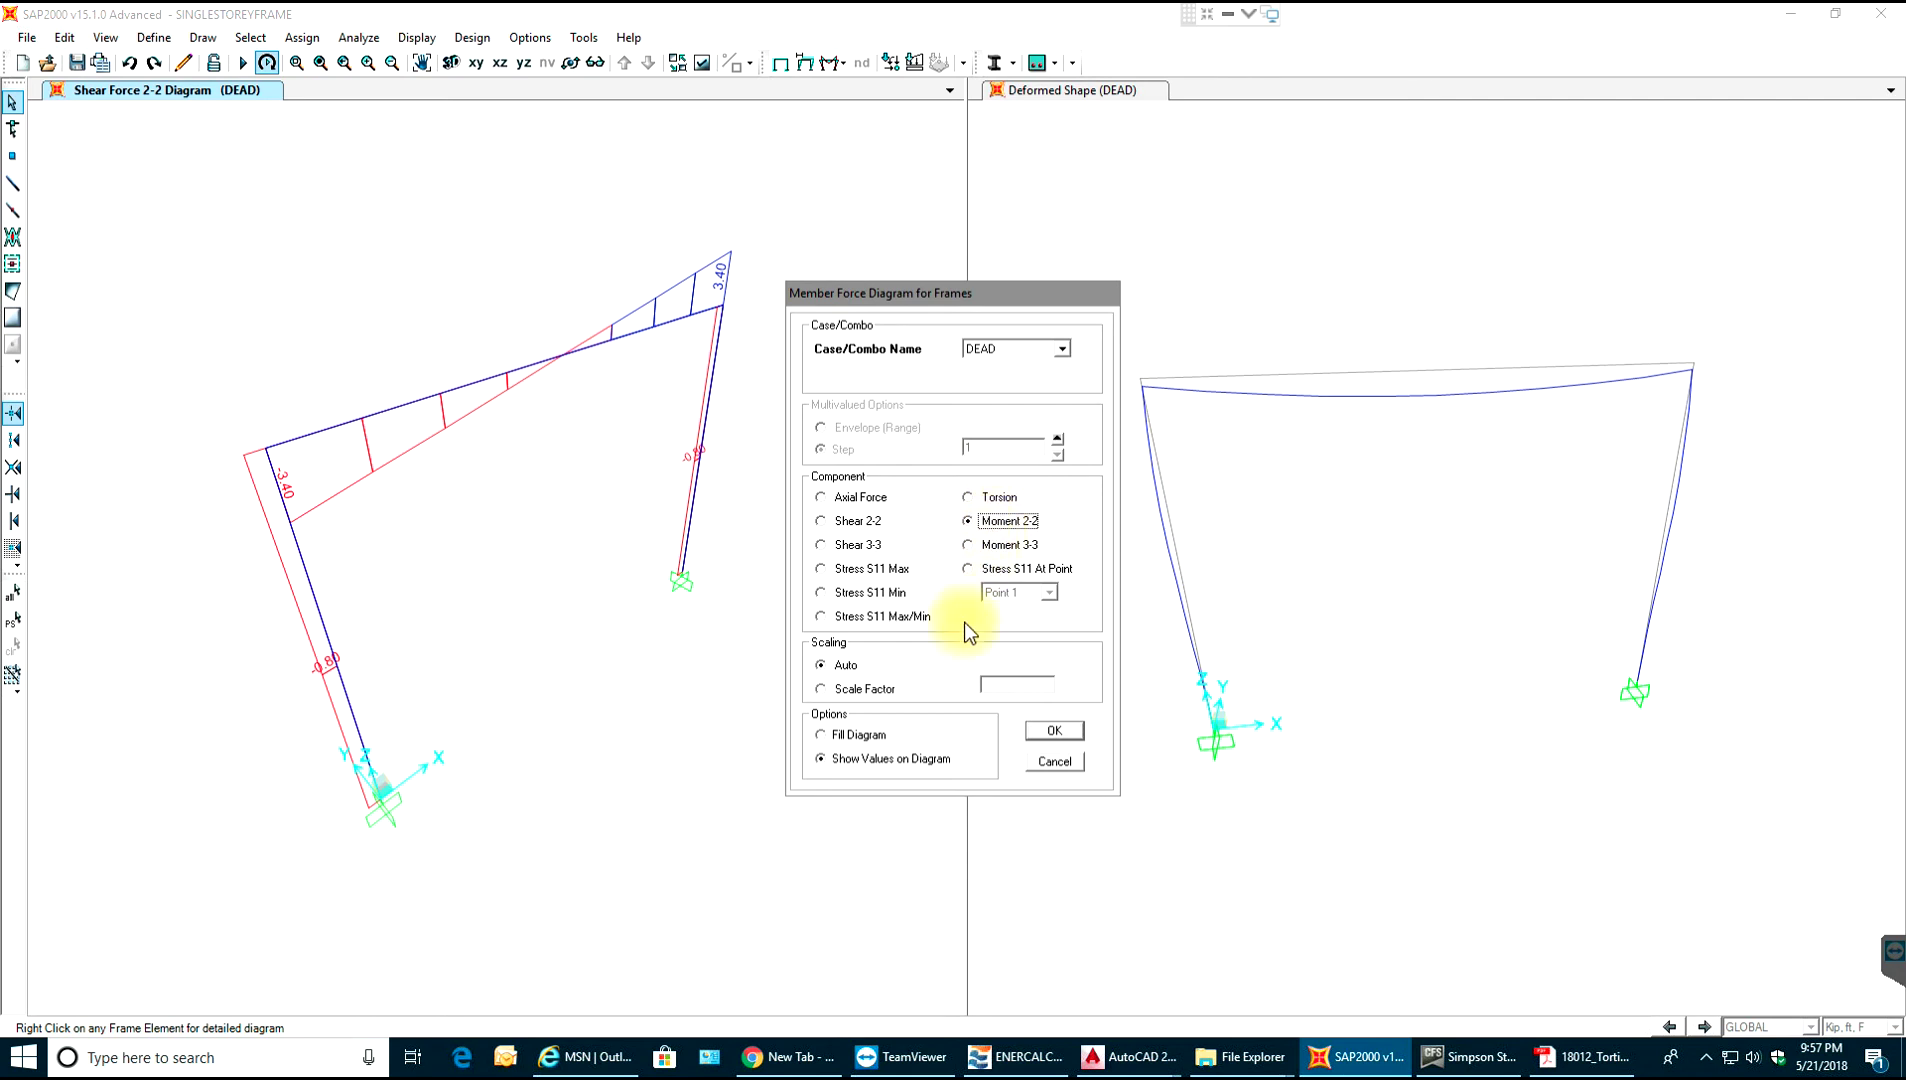
click(995, 545)
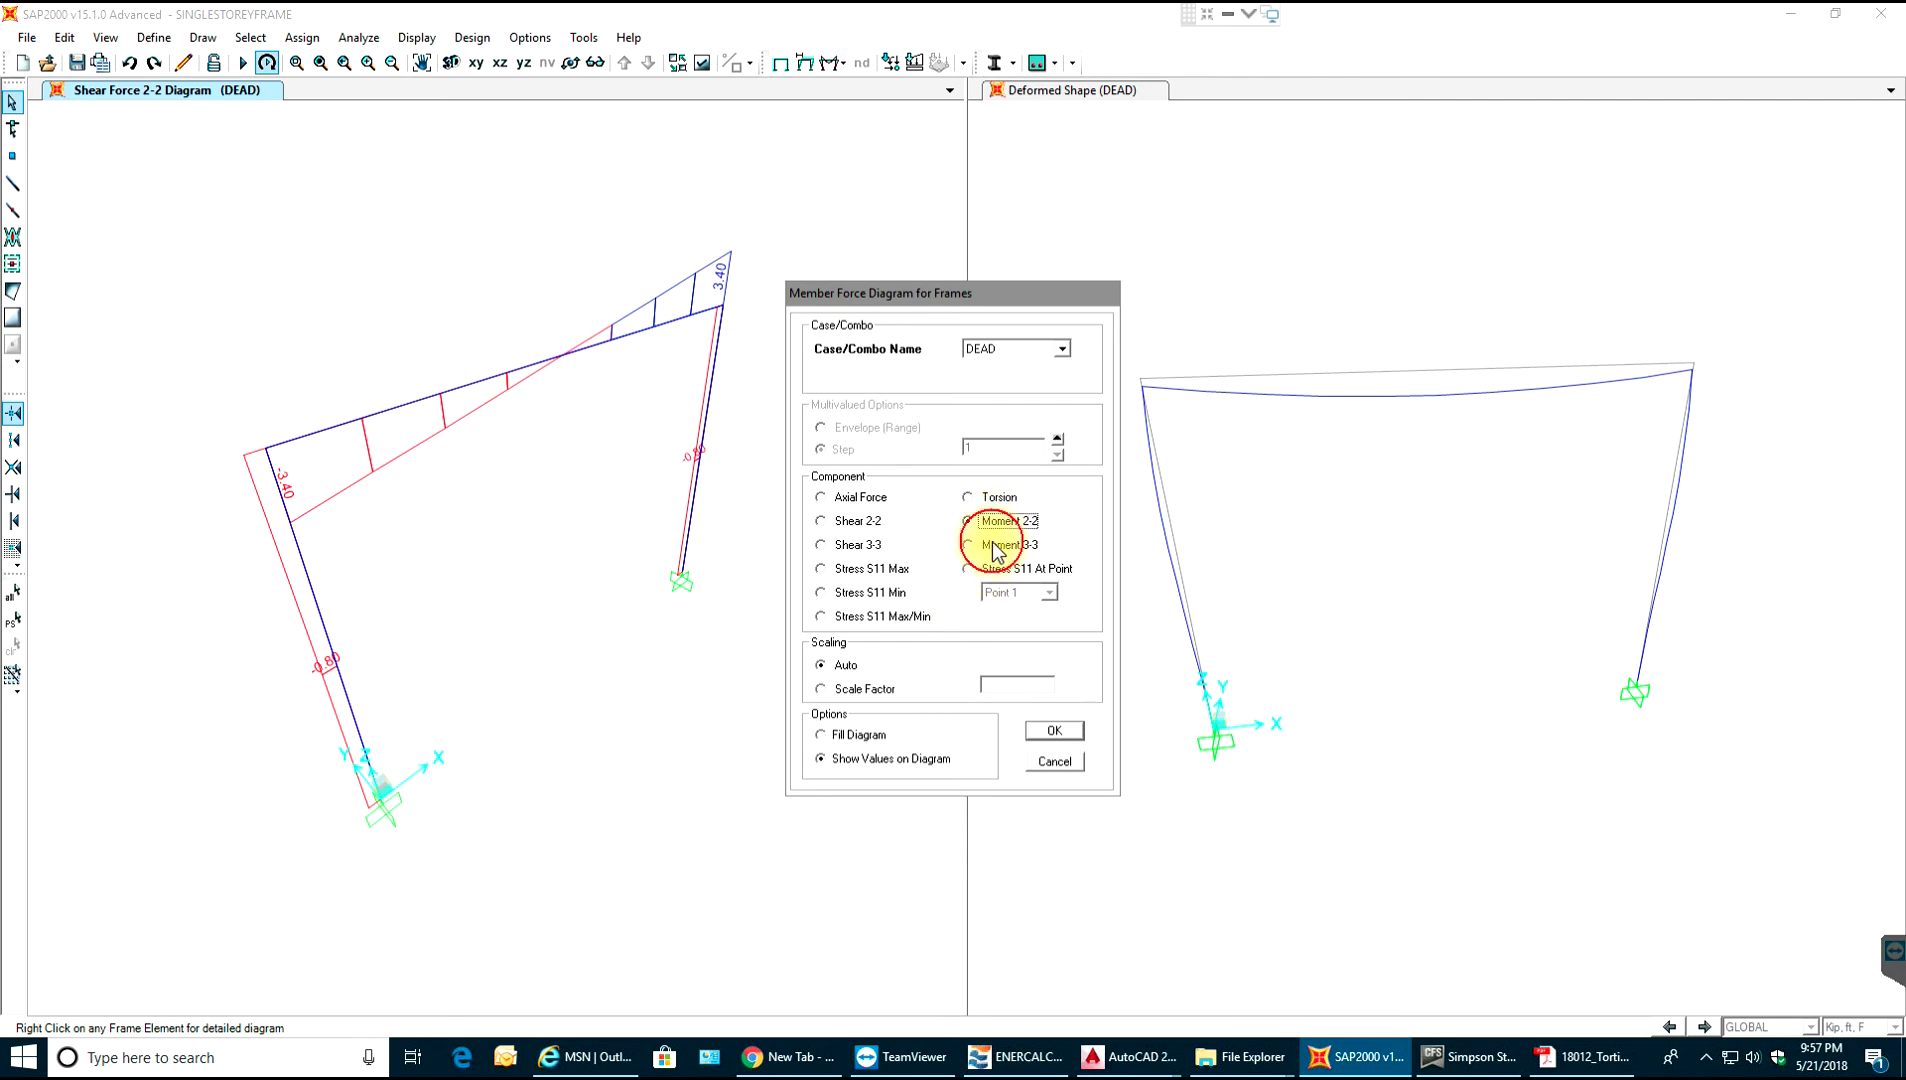
click(1050, 738)
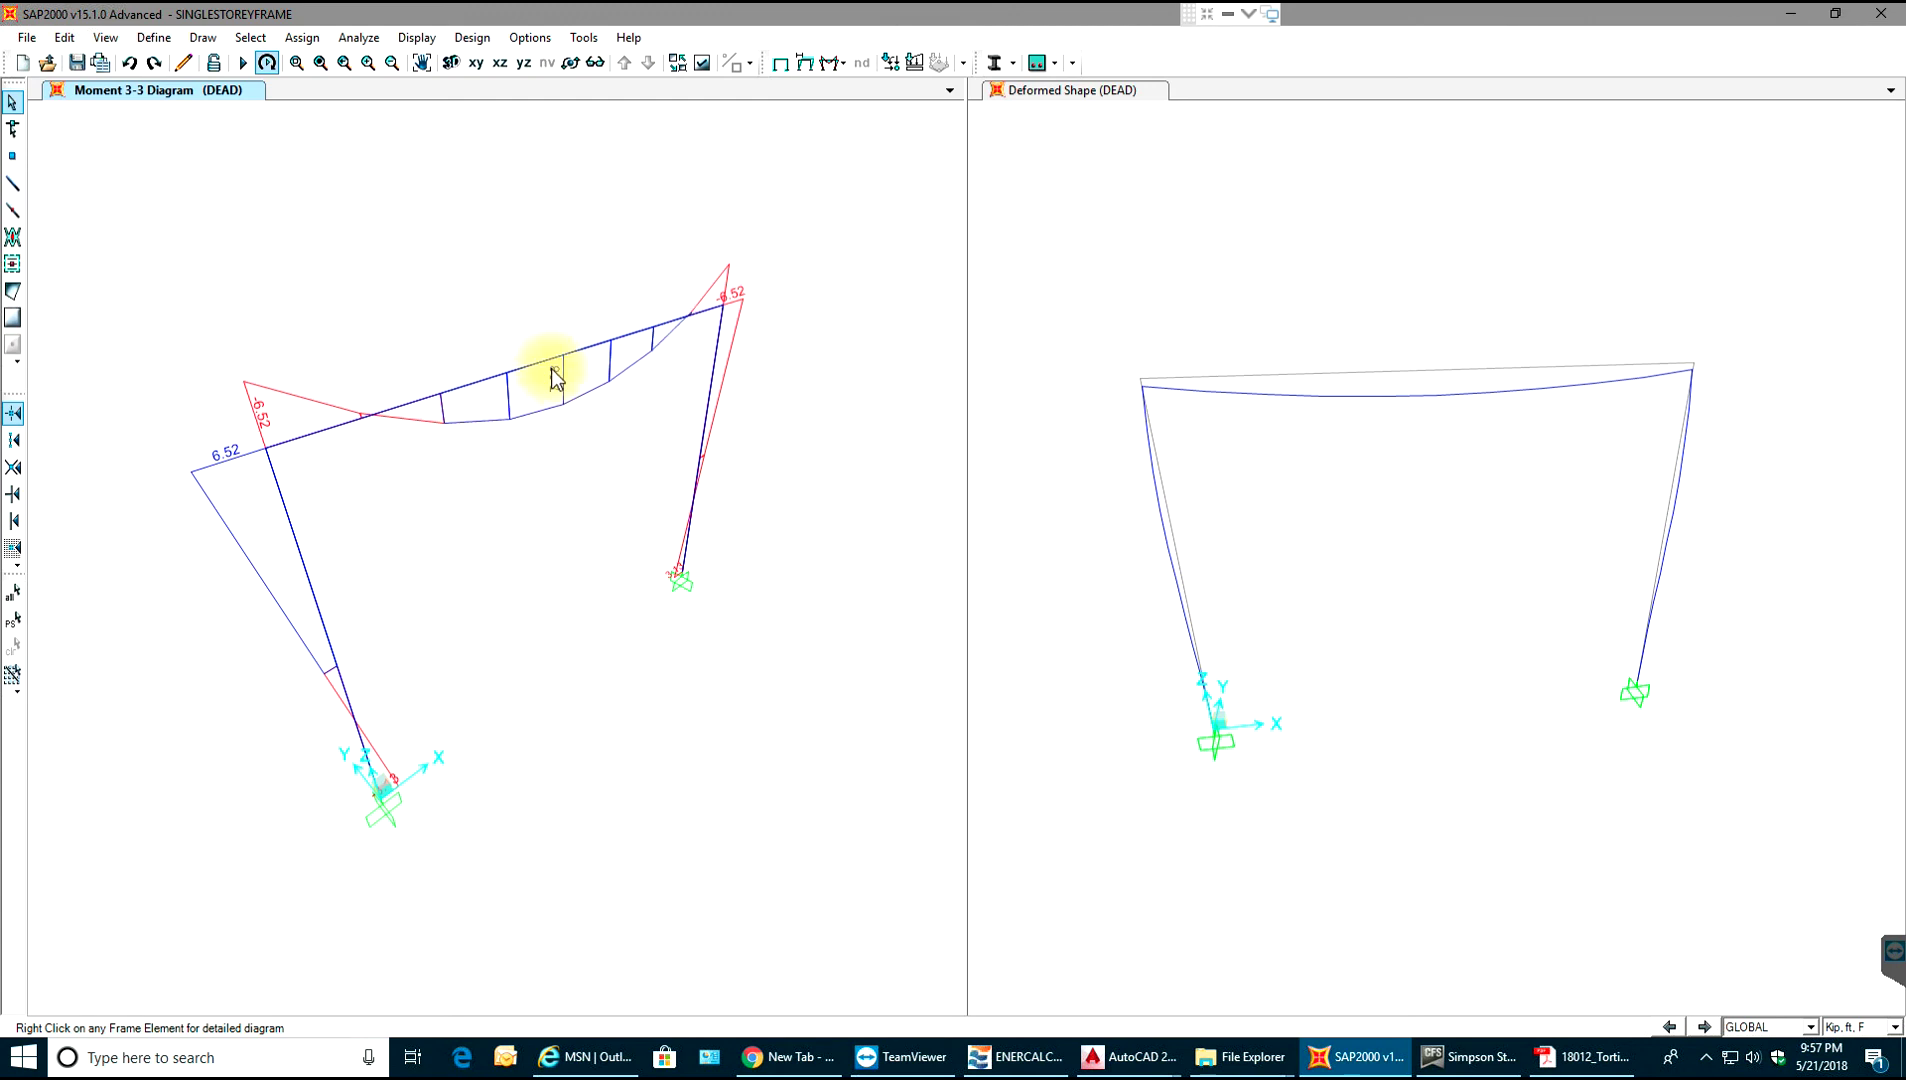
mouse_move(535, 385)
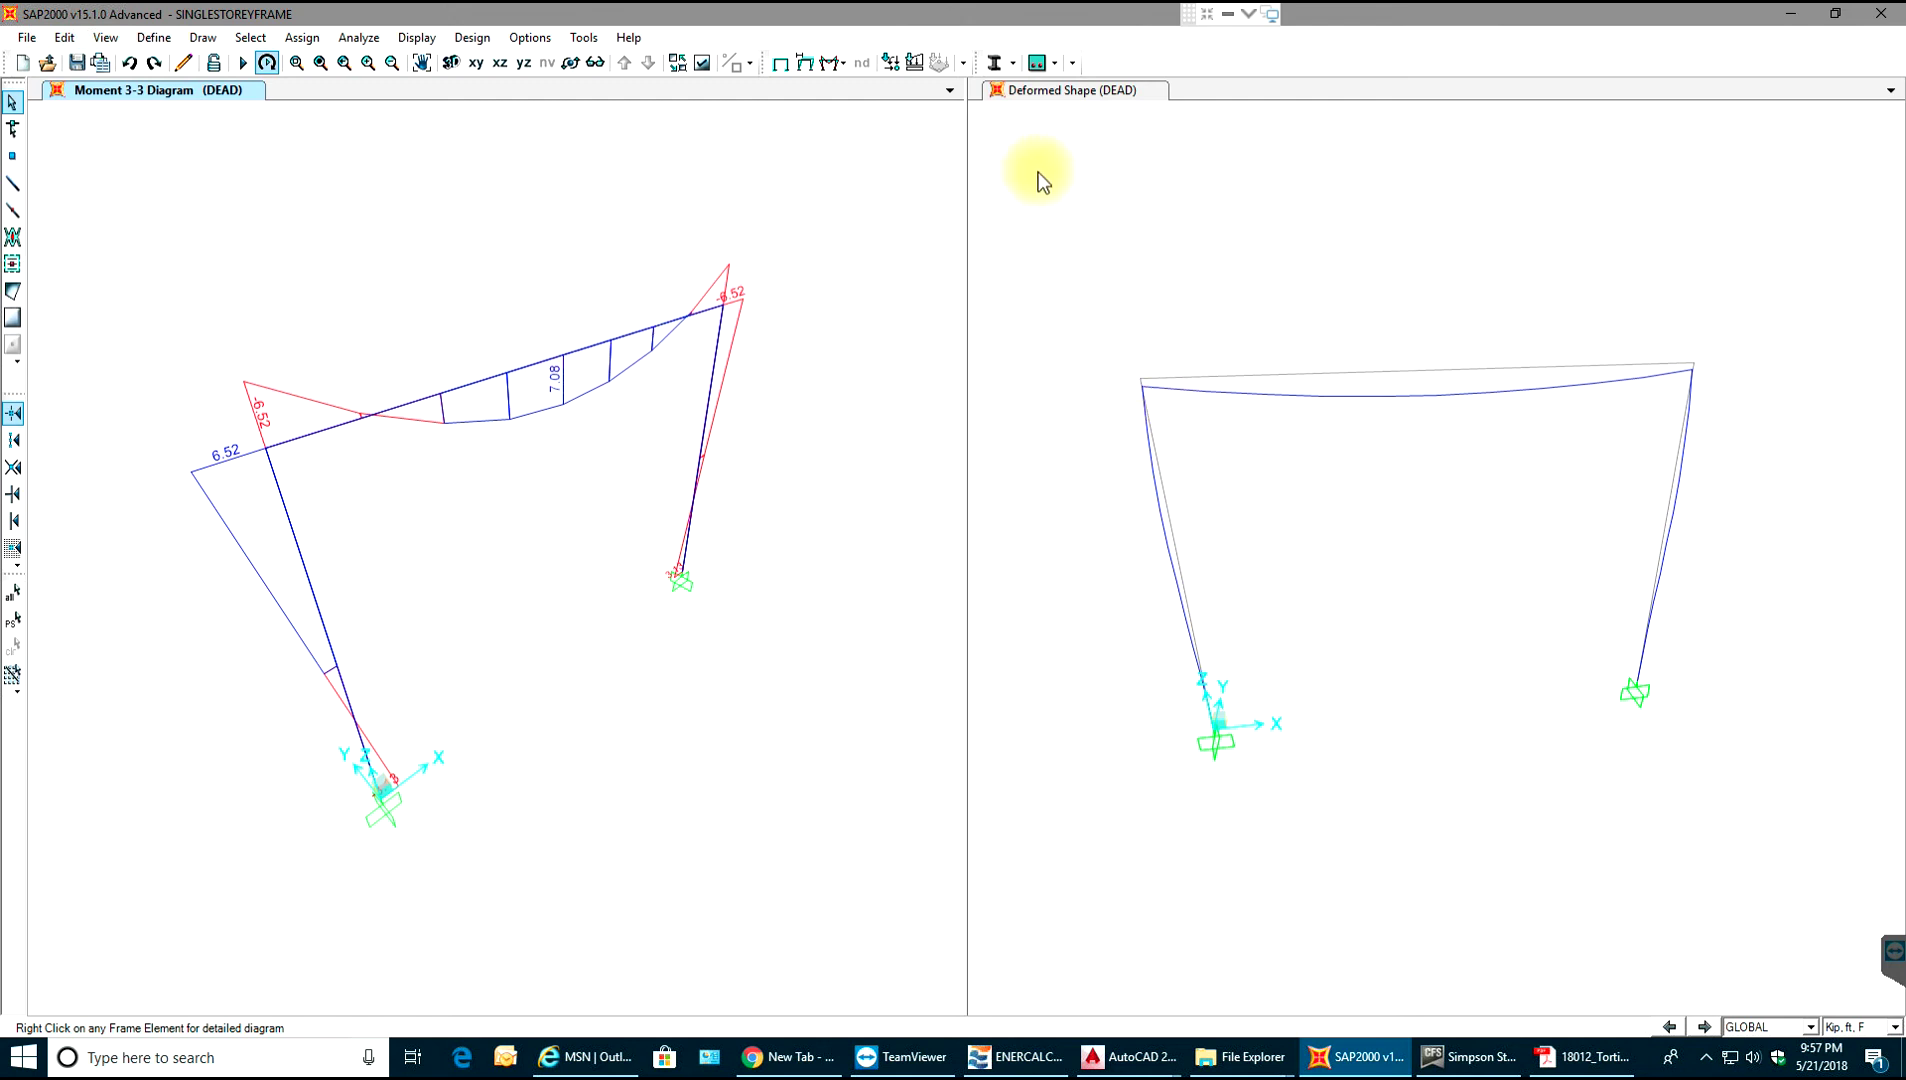
- Display the UDCON1 deformed shape in 3-D, examine the displaced column-top joints and the top beam, and clear the selection
click(829, 63)
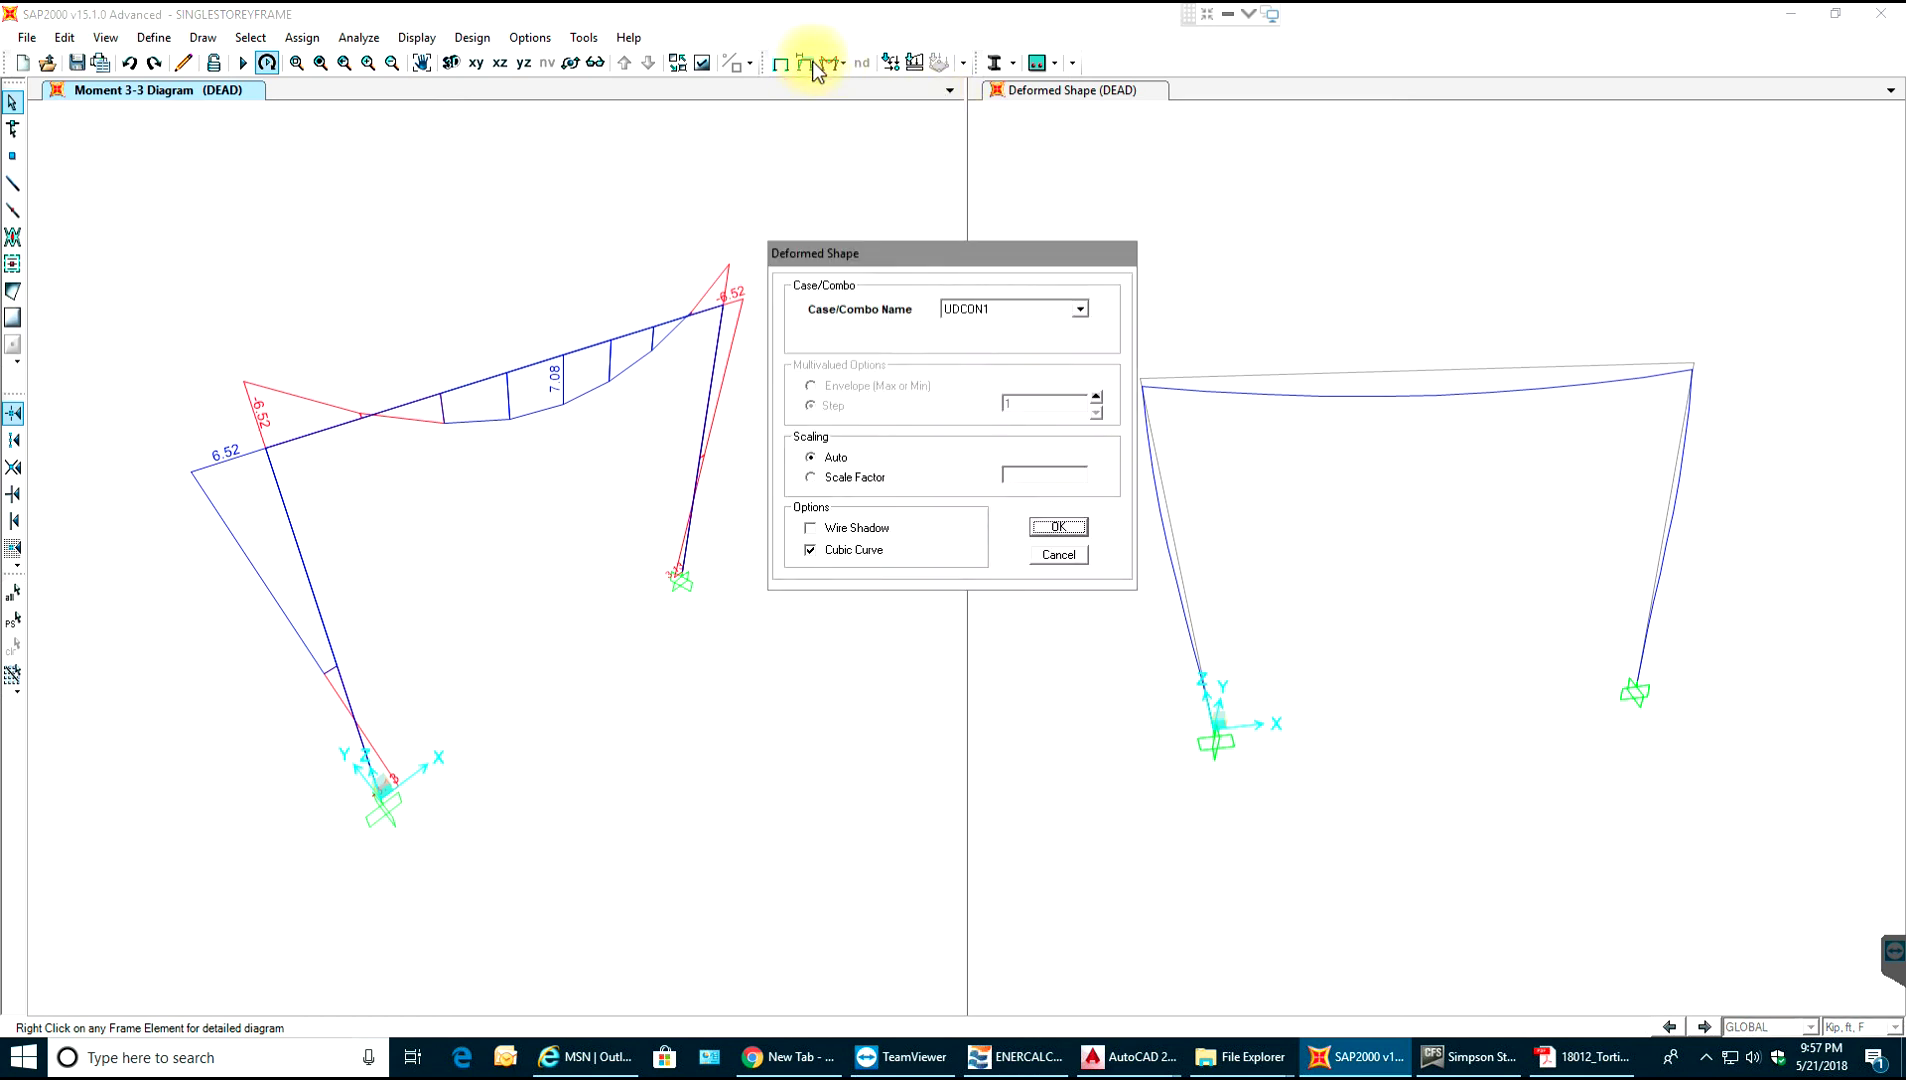
click(1056, 527)
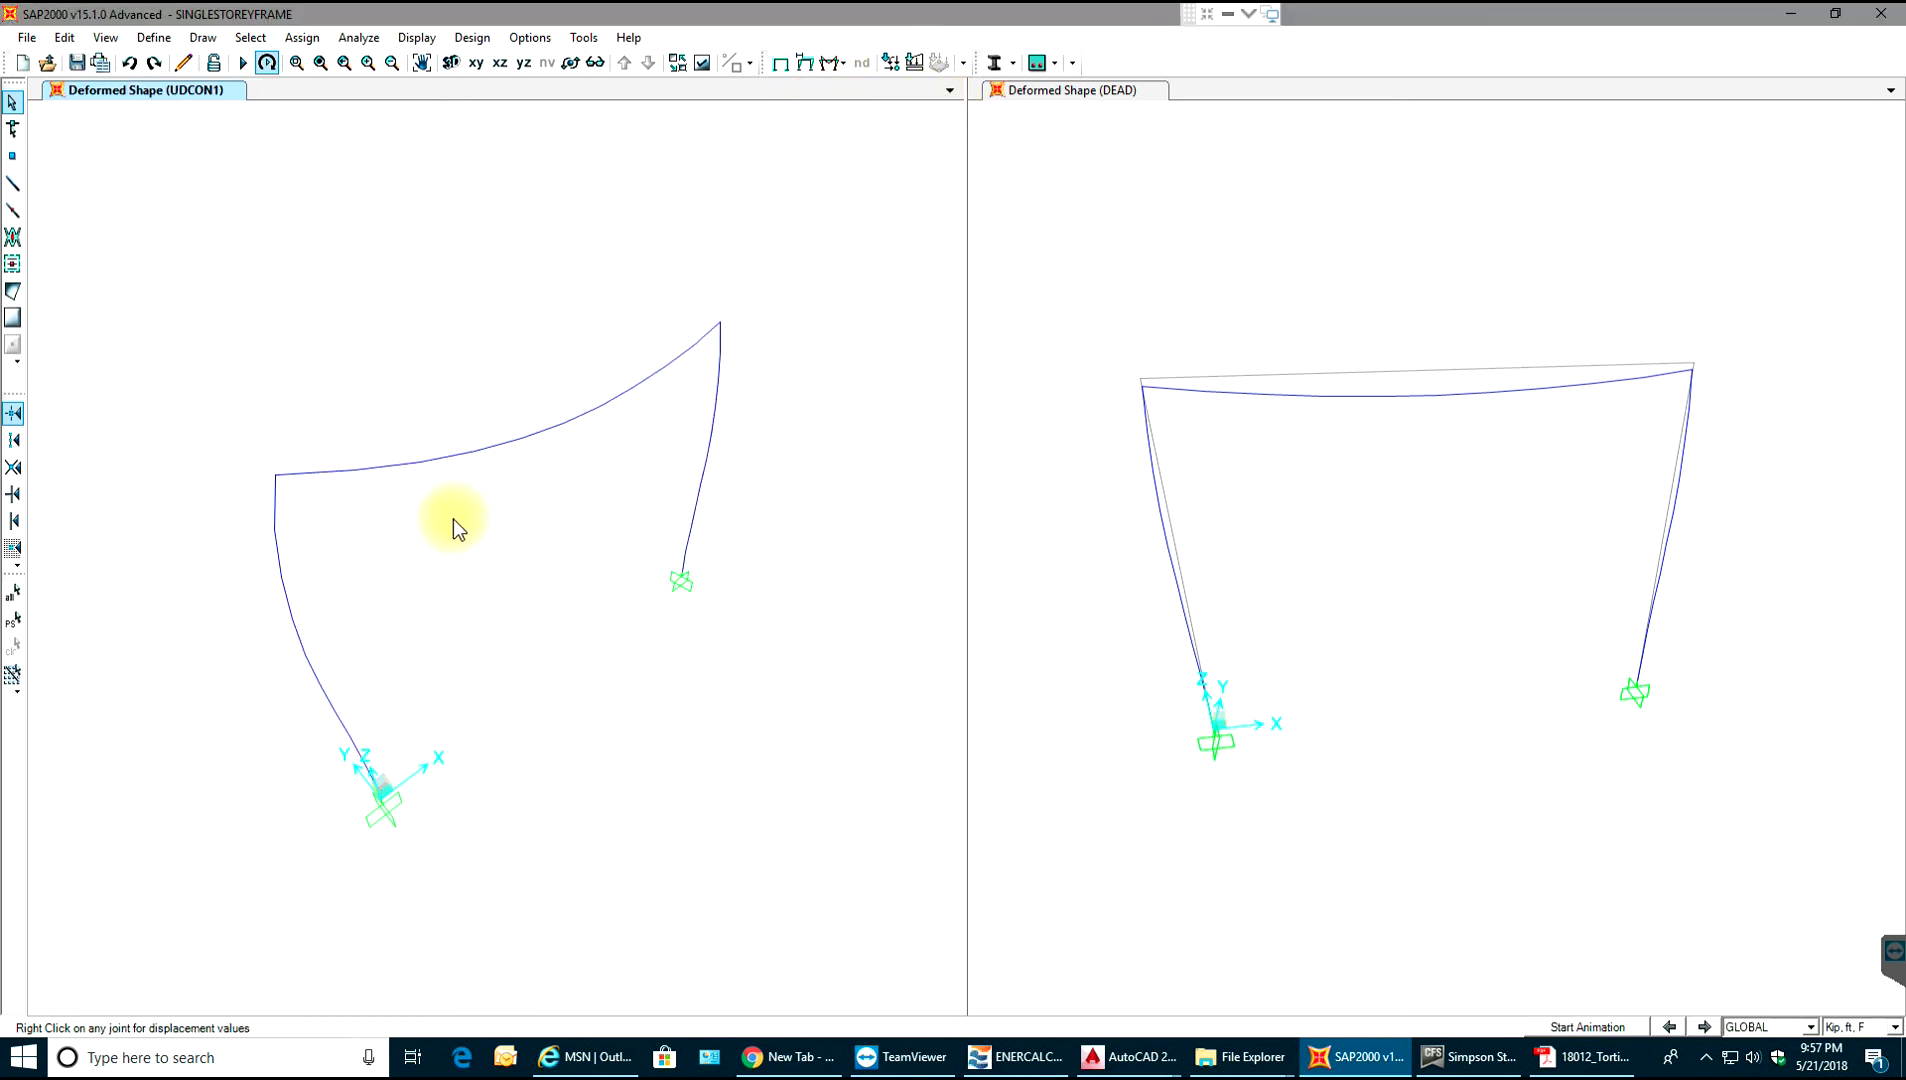
right_click(273, 477)
click(274, 478)
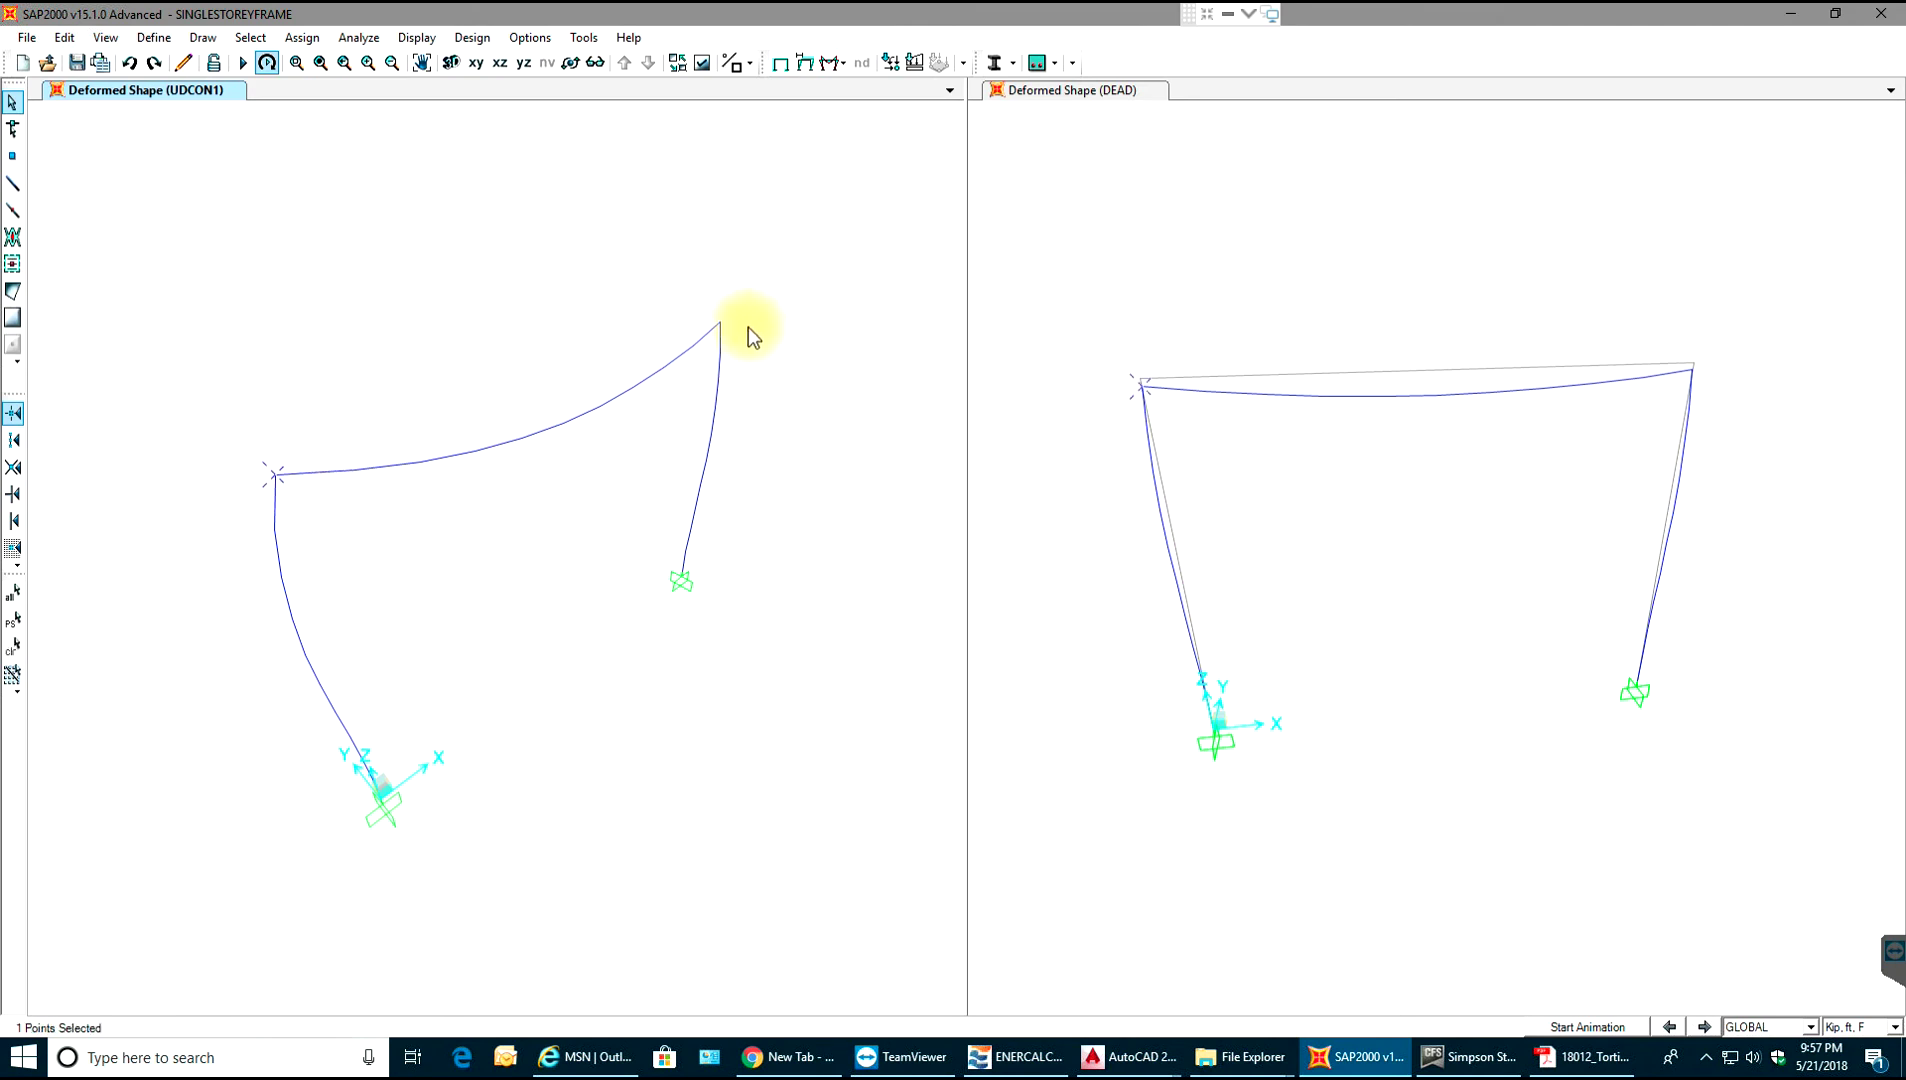
mouse_move(721, 322)
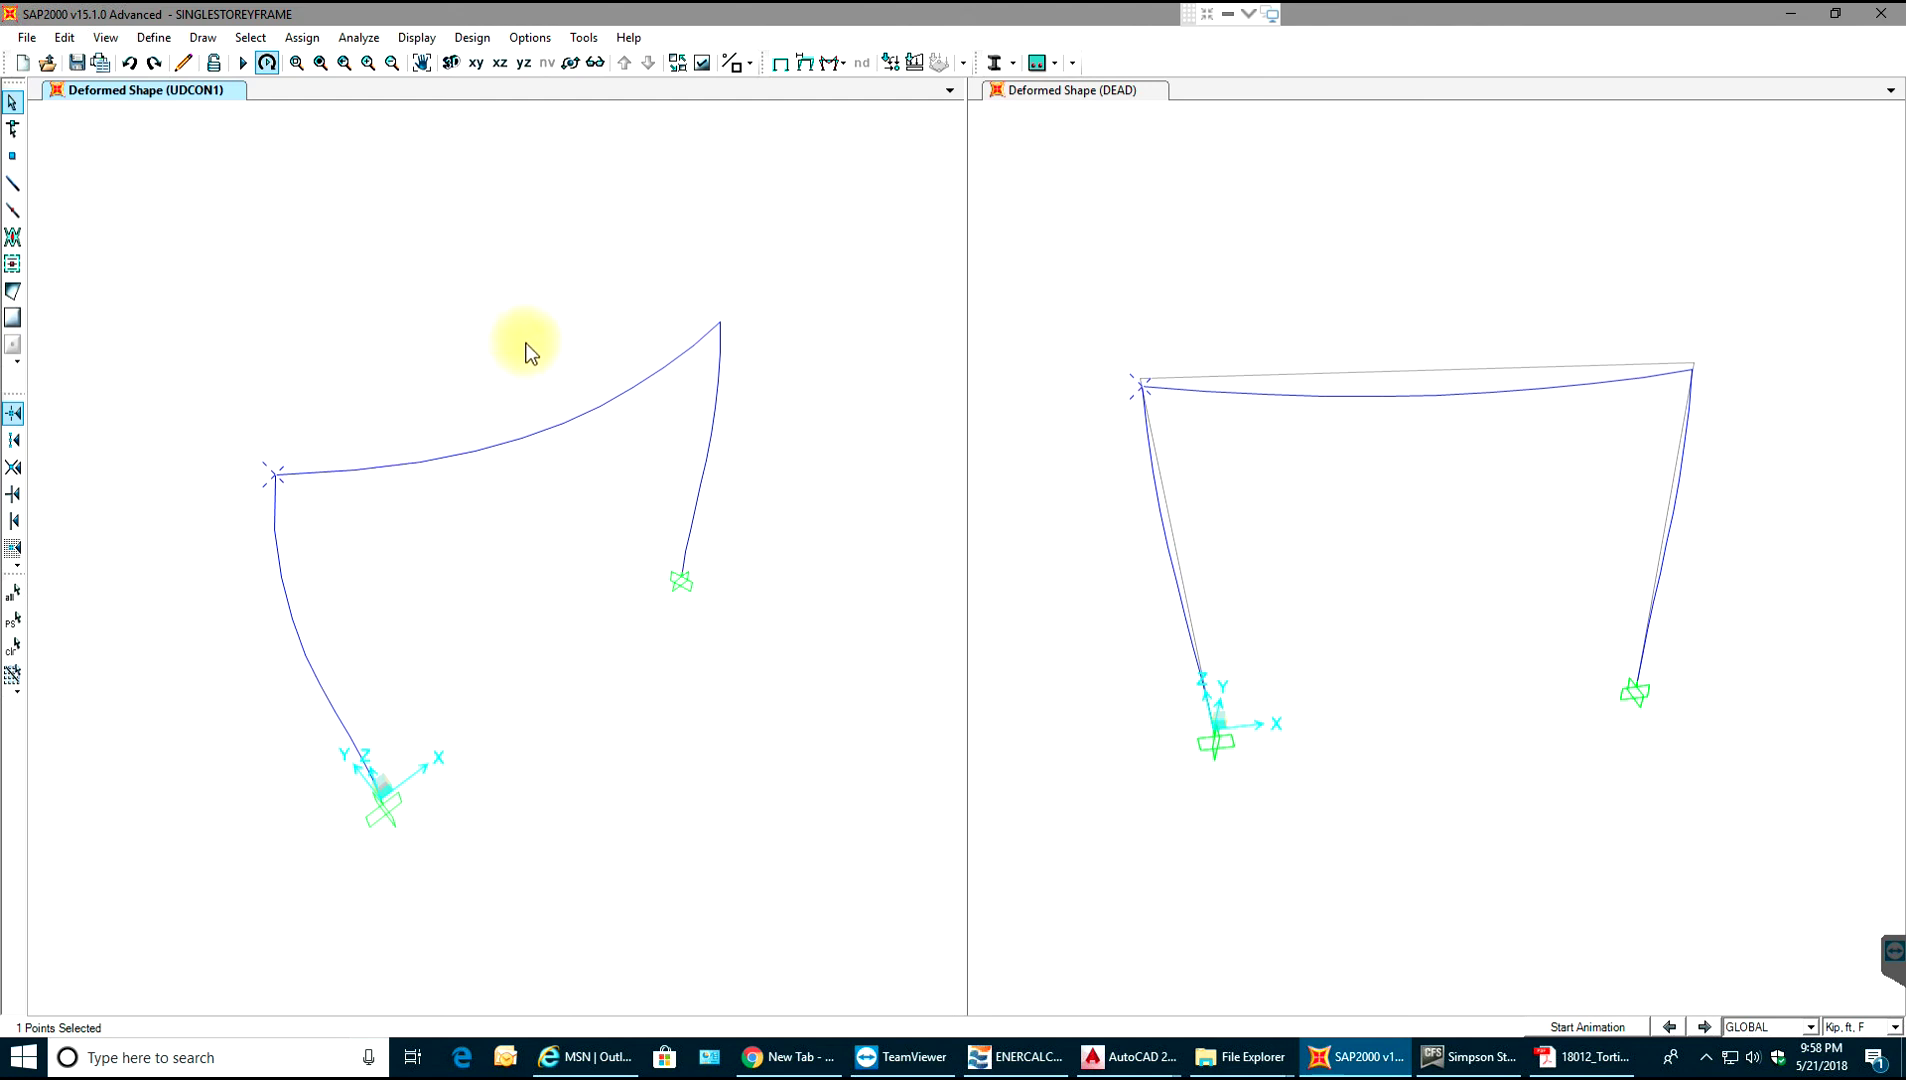
drag(530, 340, 420, 508)
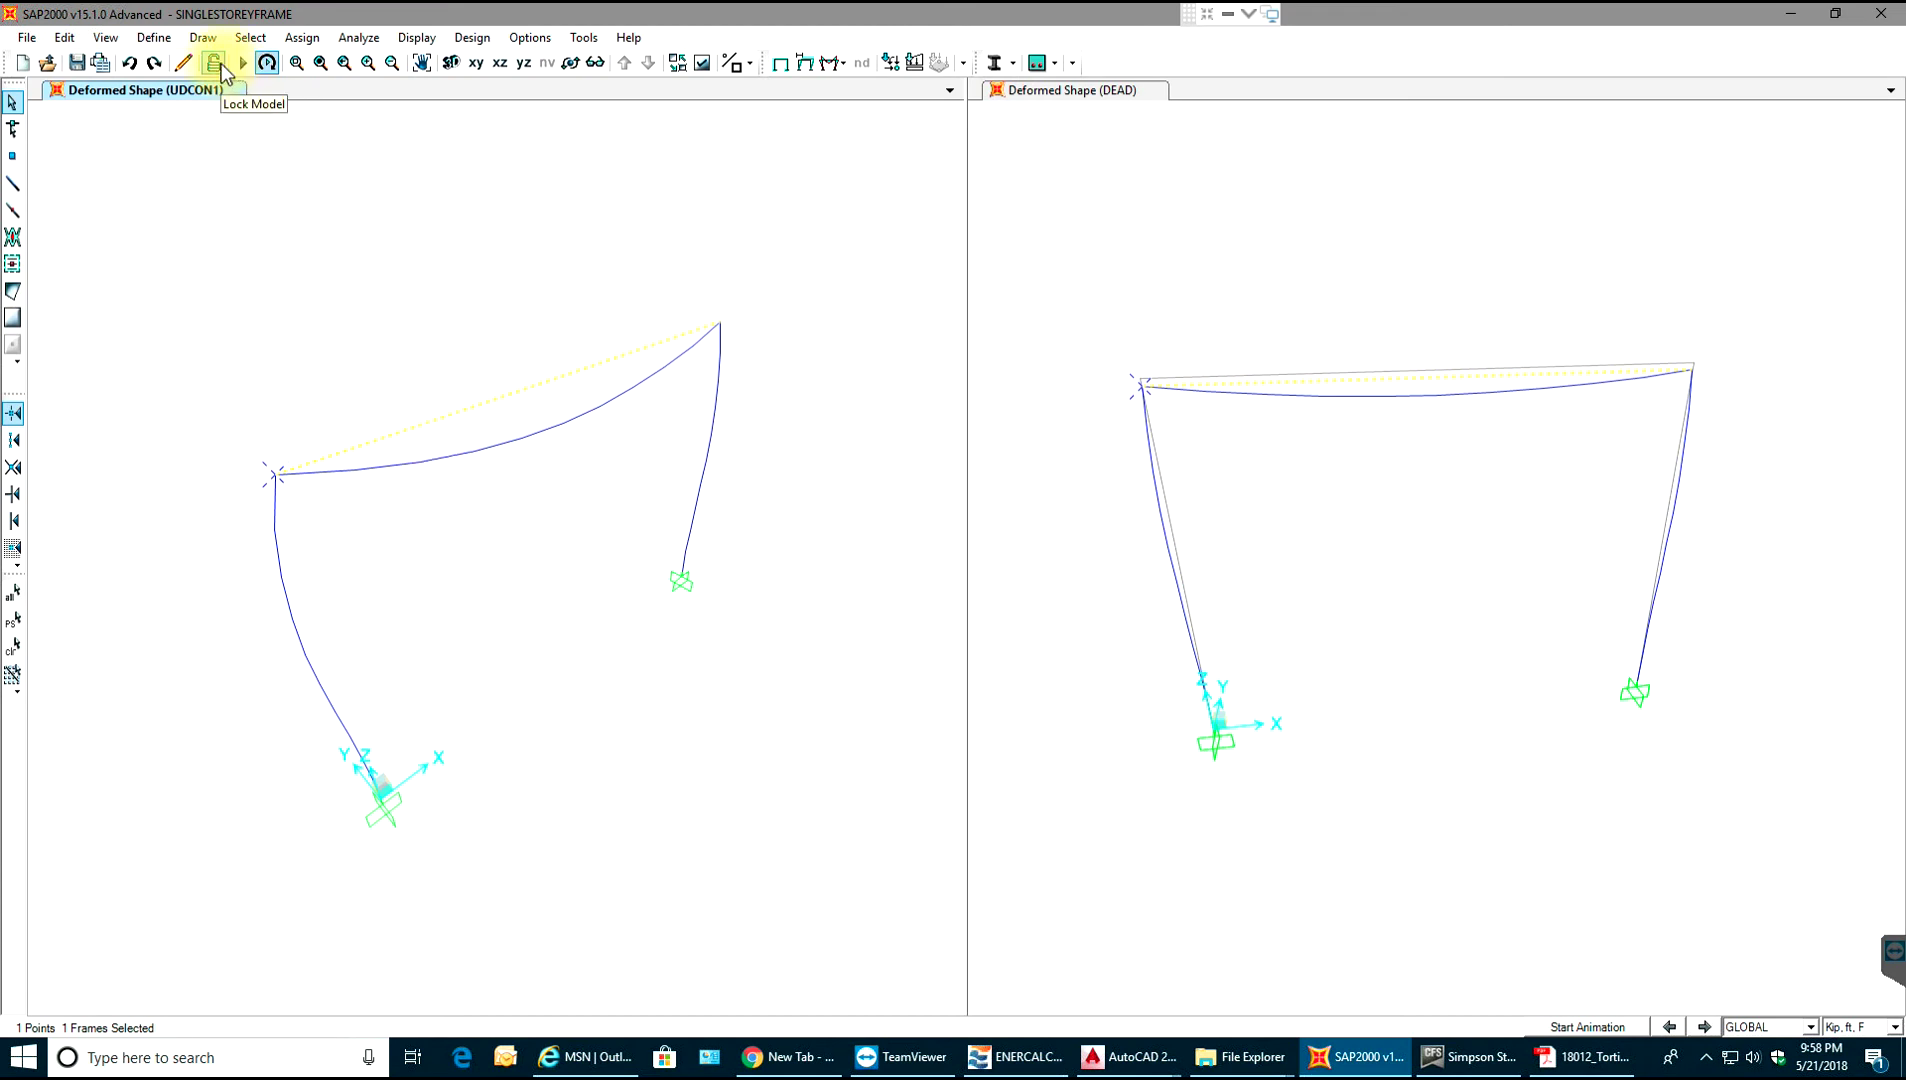
key(ctrl+q)
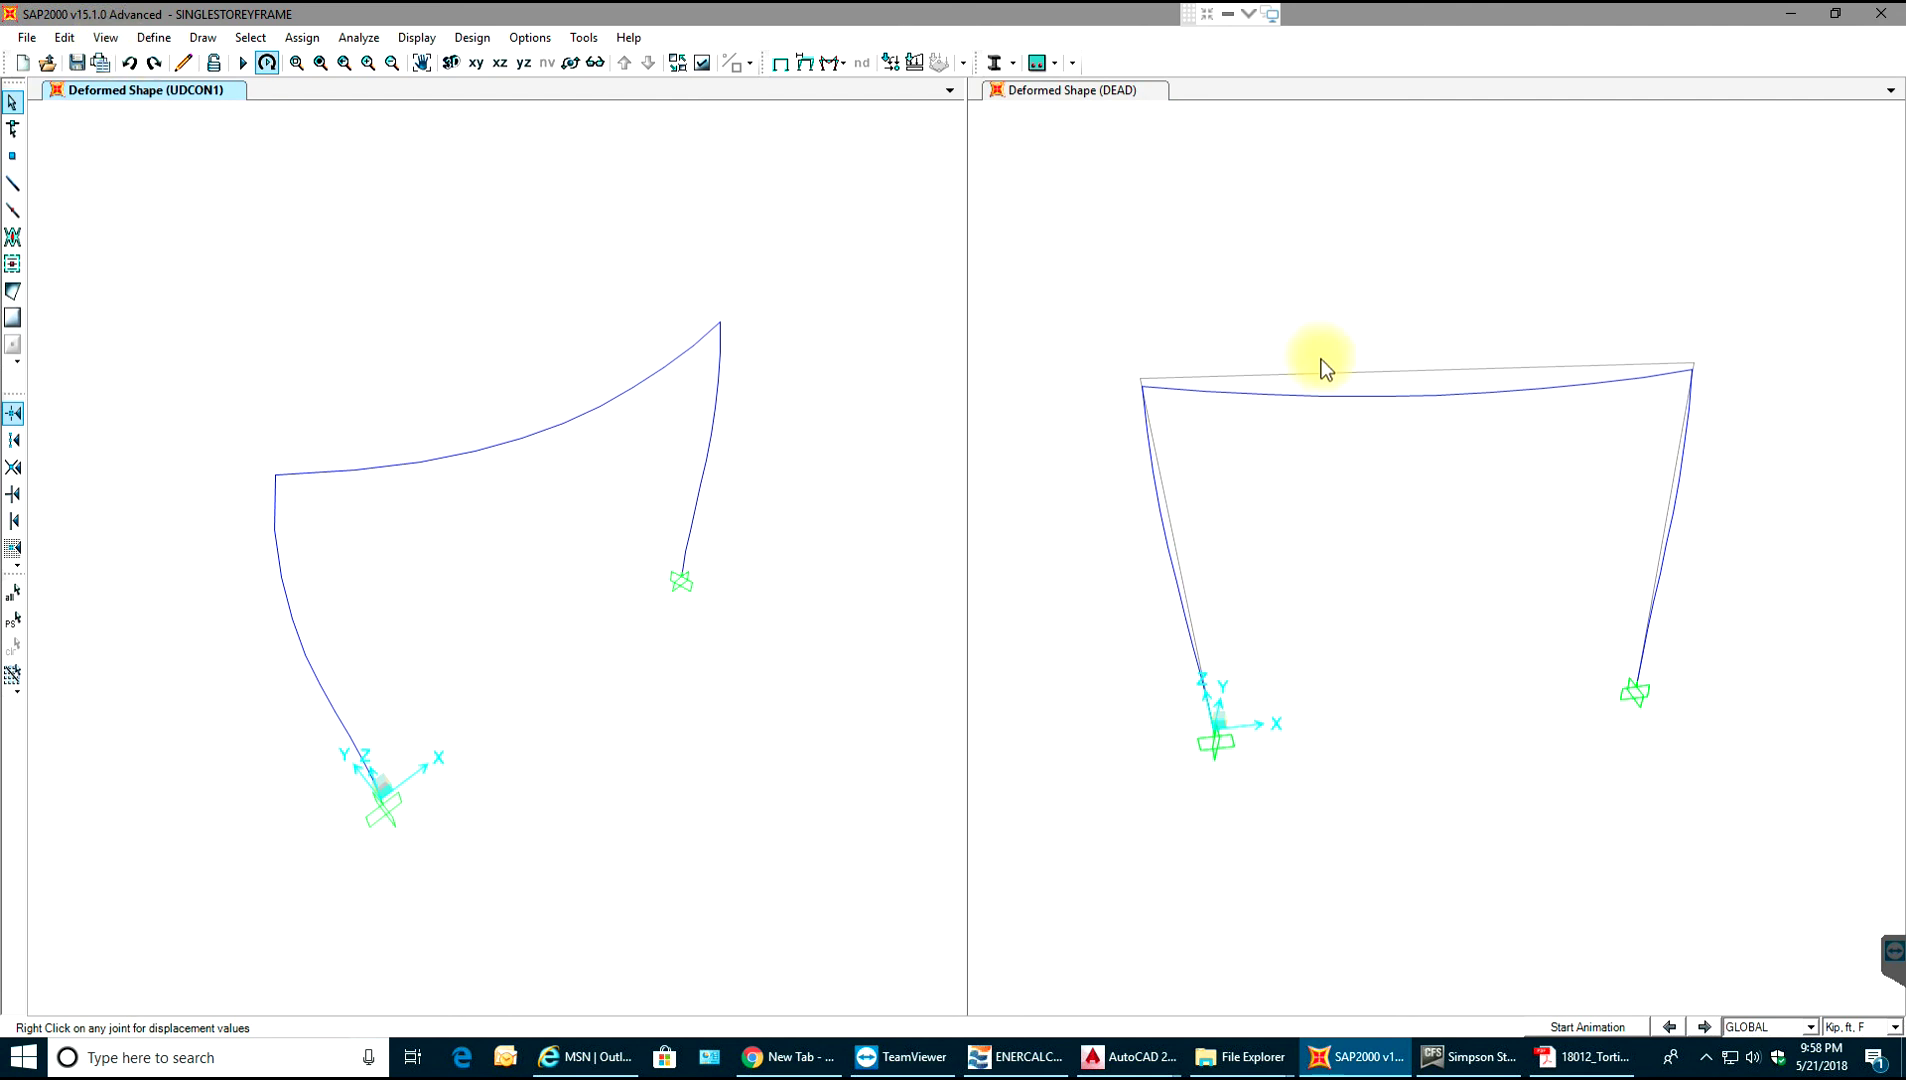
- Return the 3-D view of the frame to its undeformed shape
click(1368, 381)
click(522, 276)
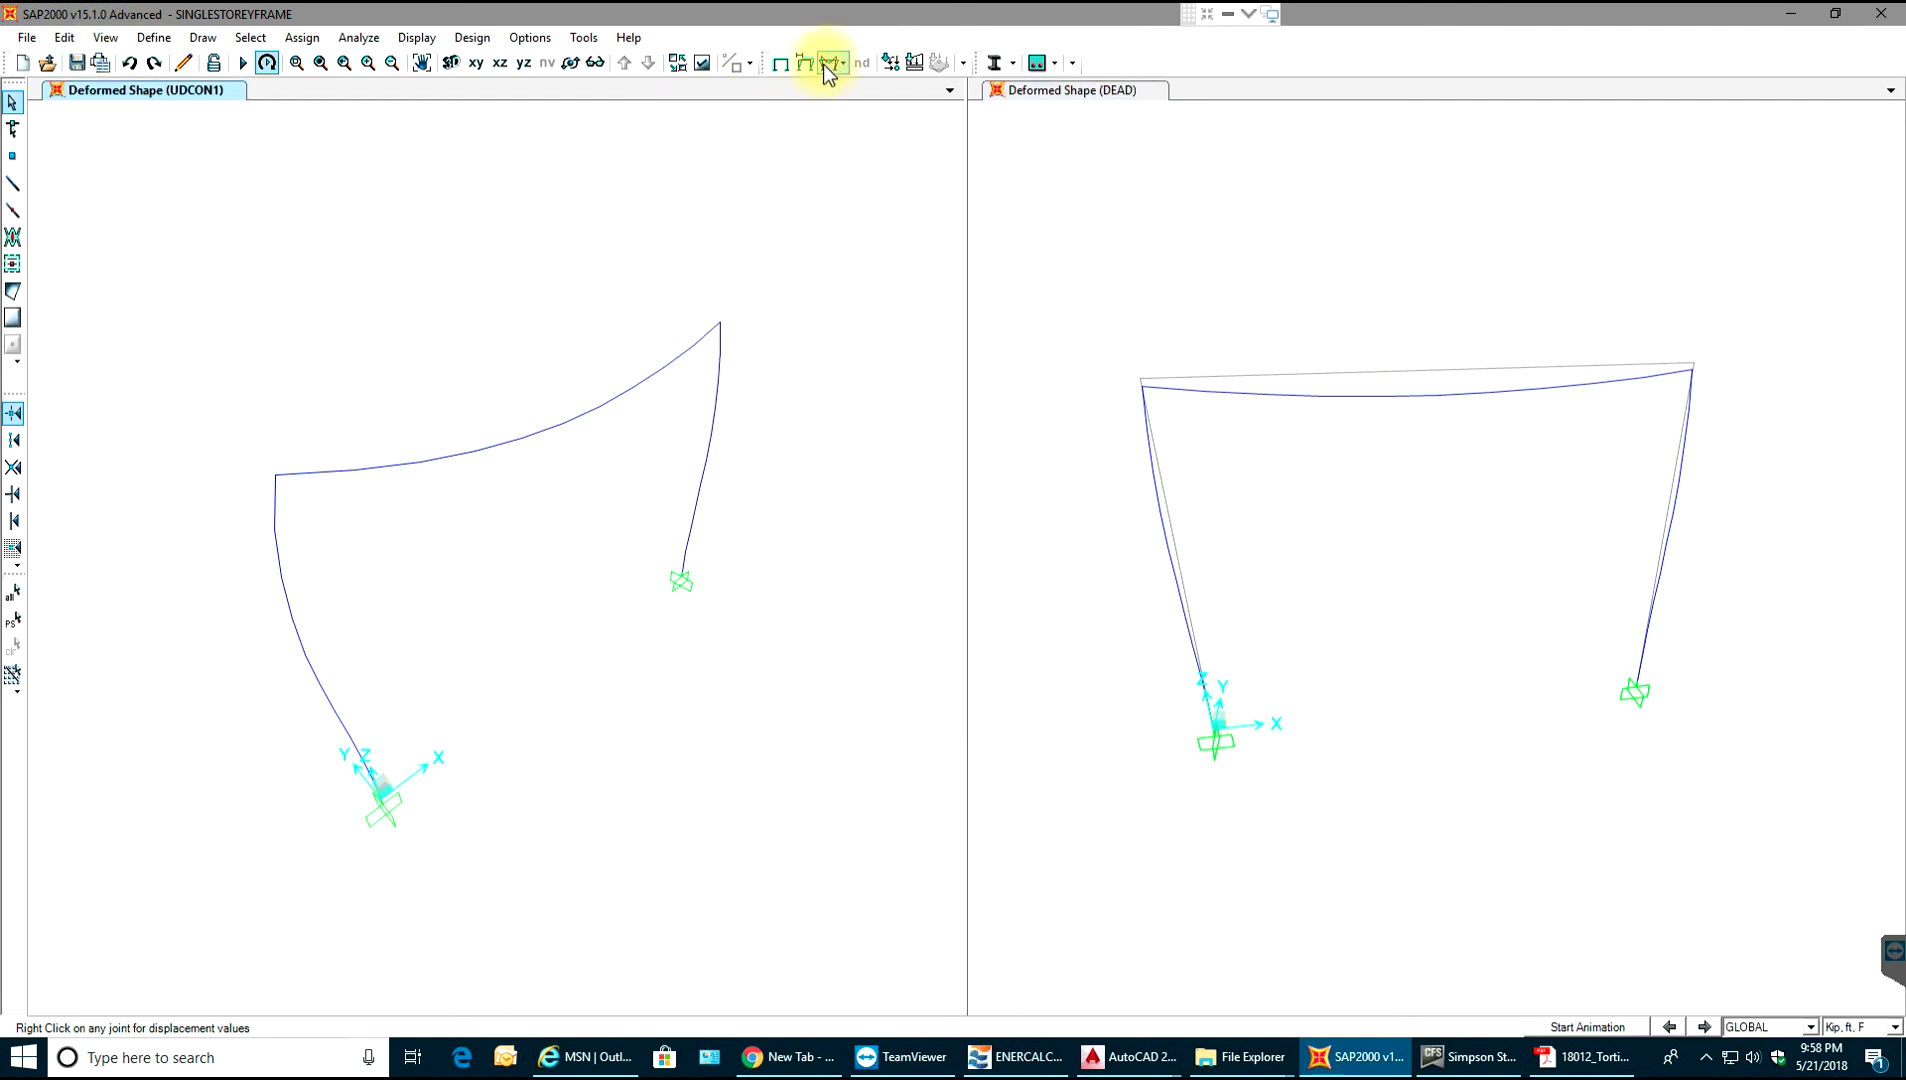
click(784, 72)
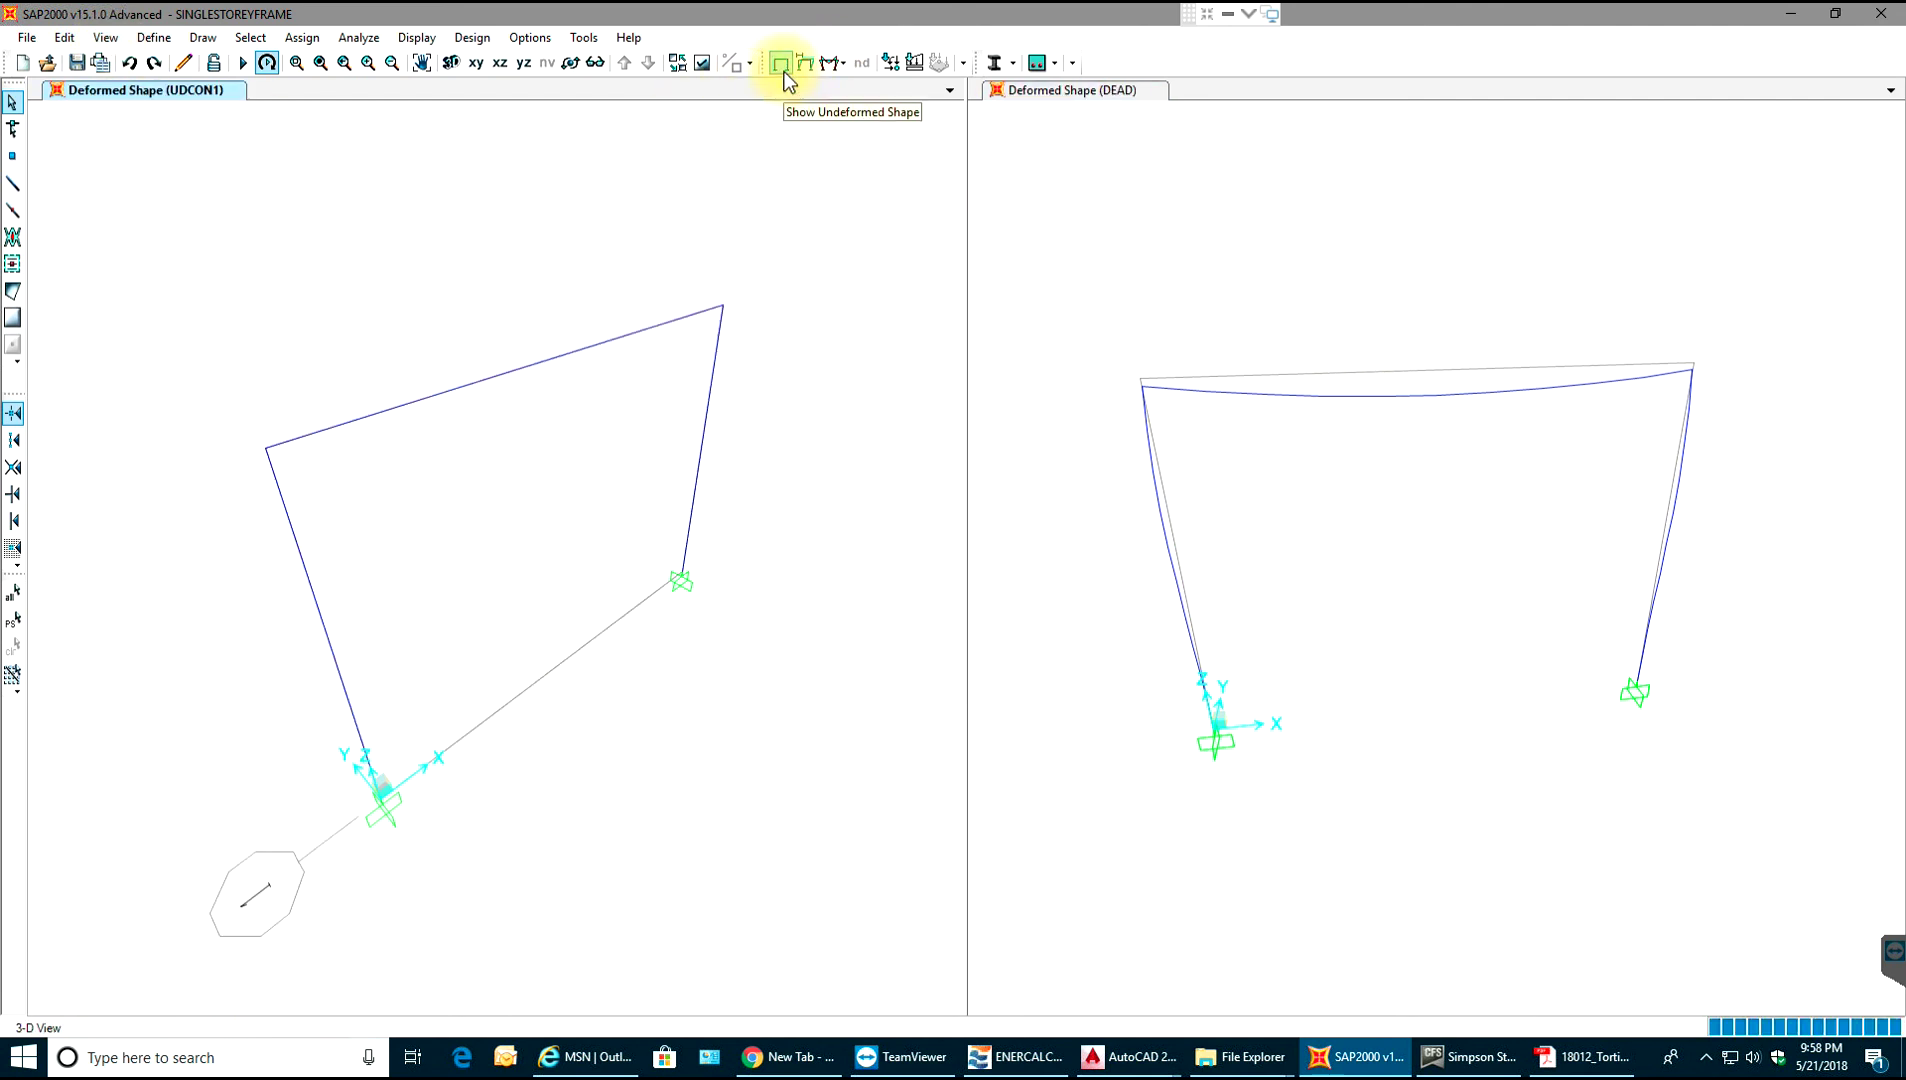
- Divide the top beam into 10 frames with a last/first length ratio of 1
click(471, 390)
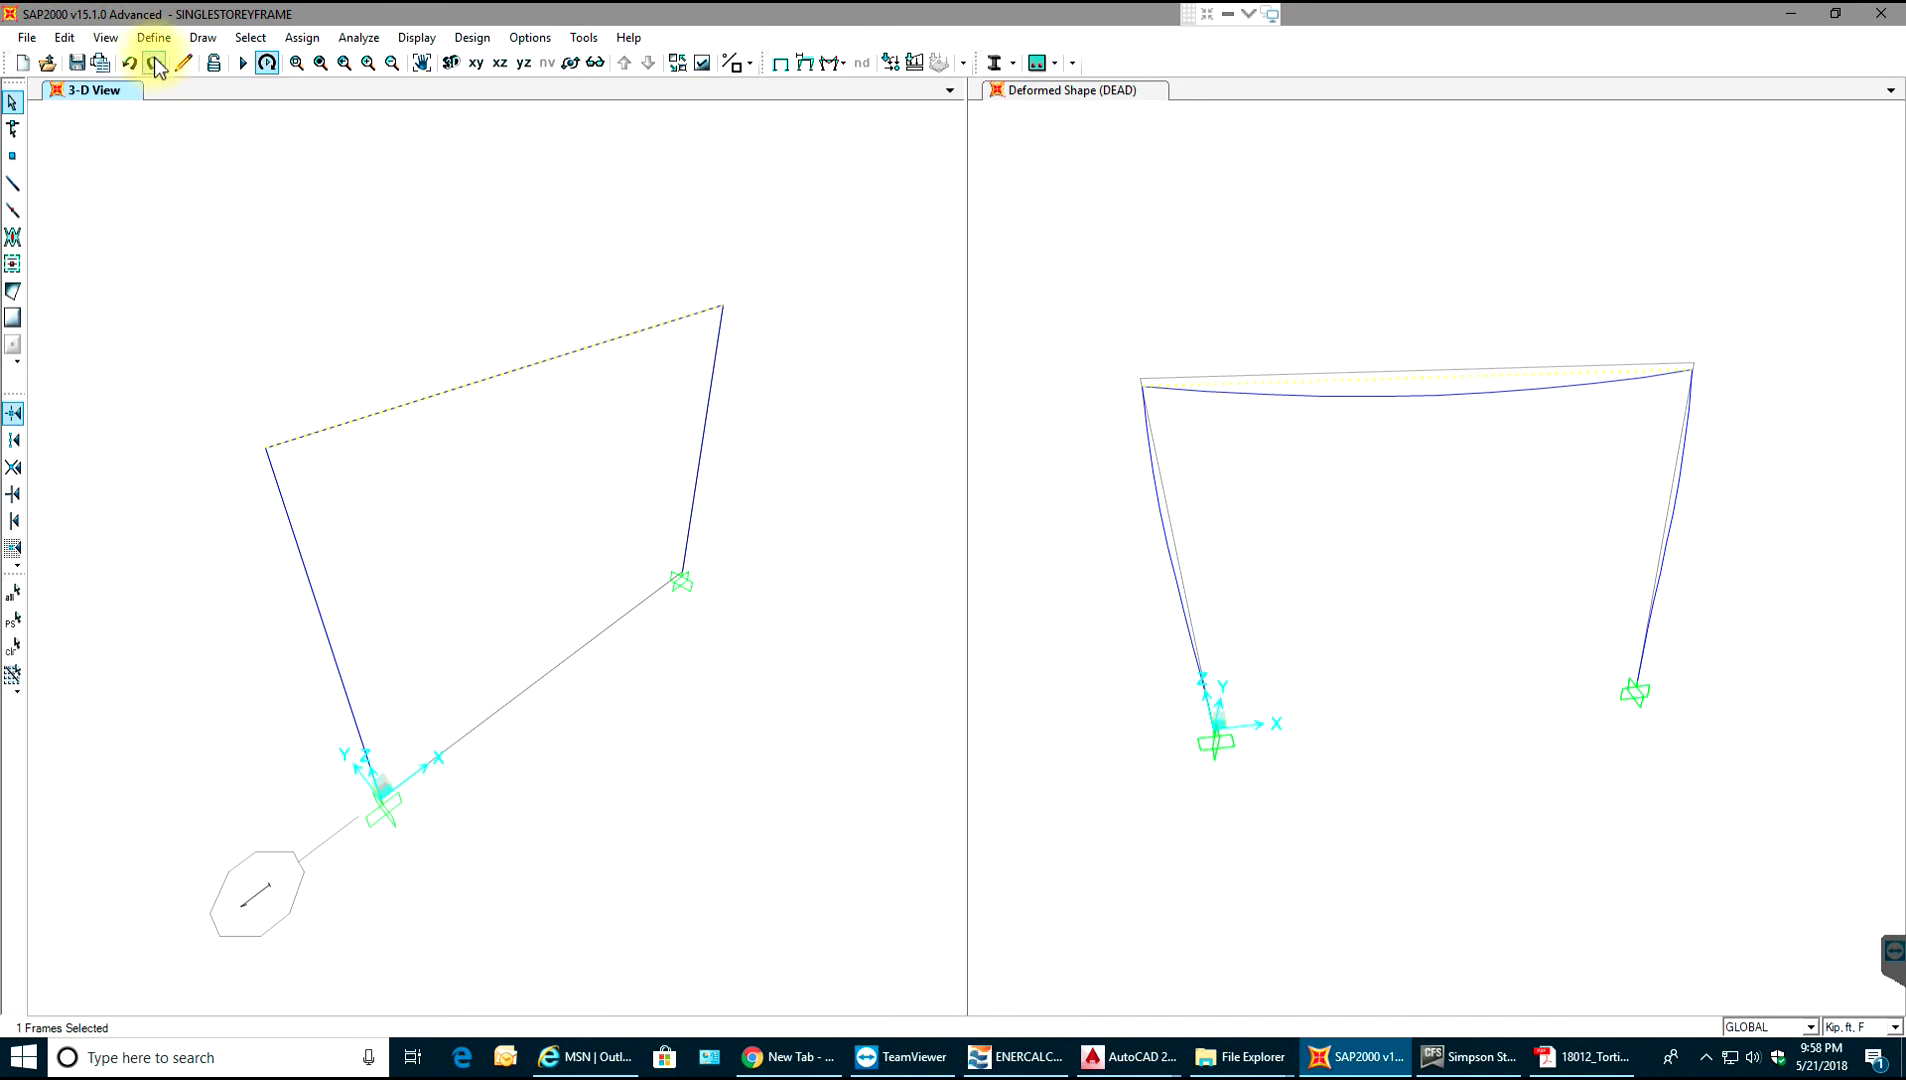
click(64, 37)
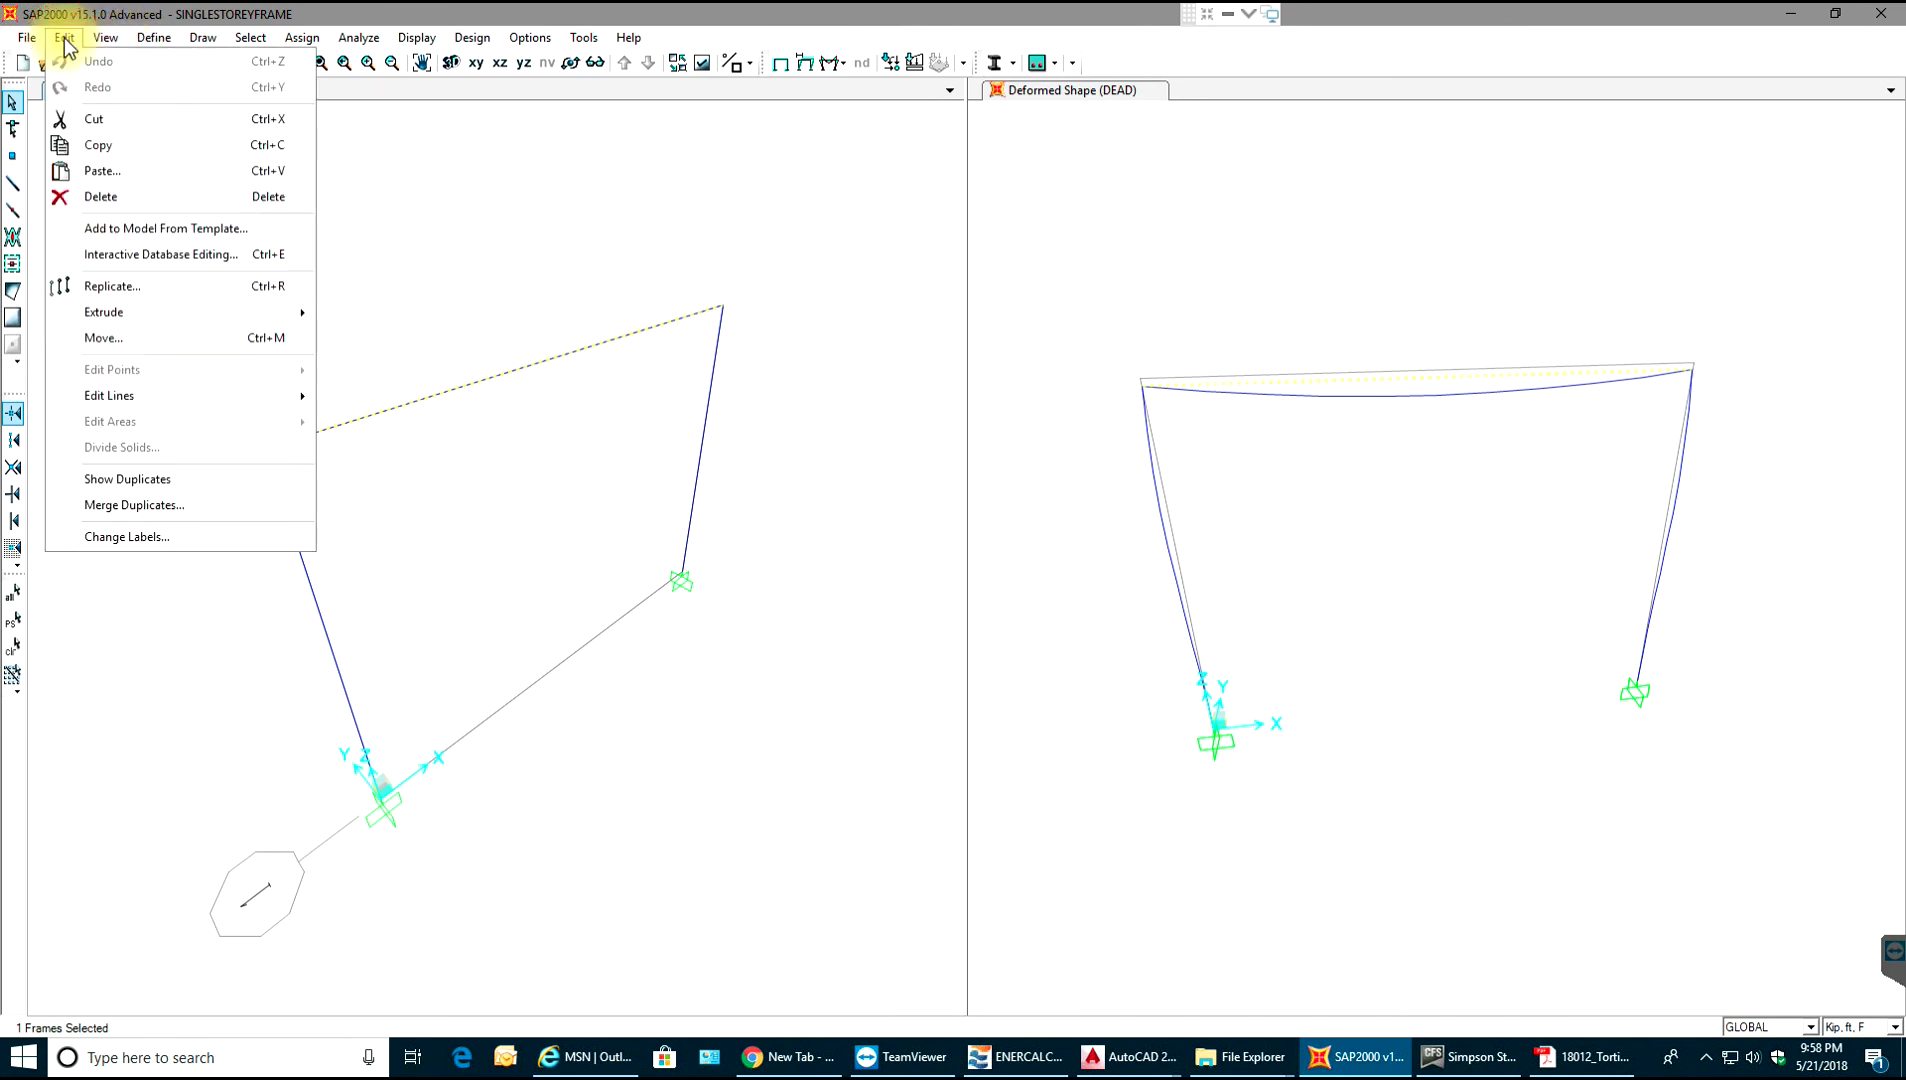
mouse_move(264, 405)
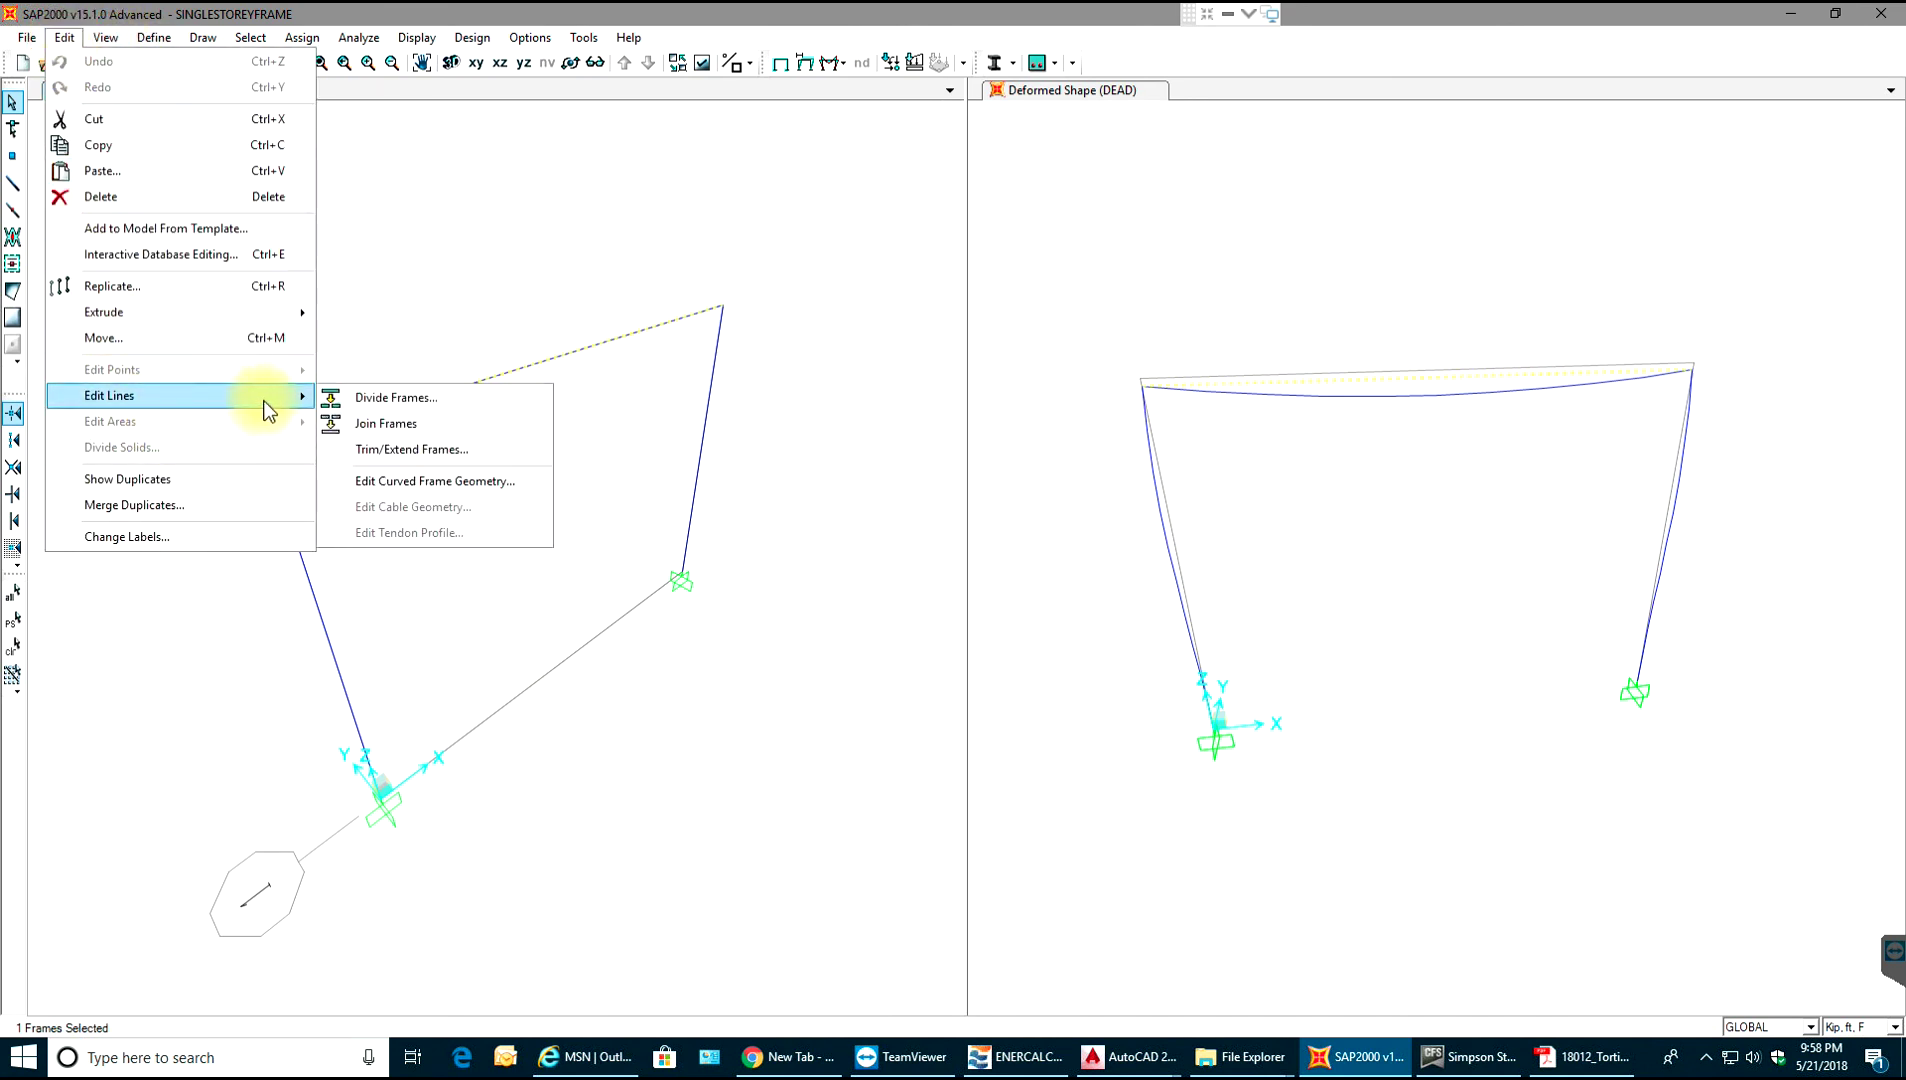
click(373, 400)
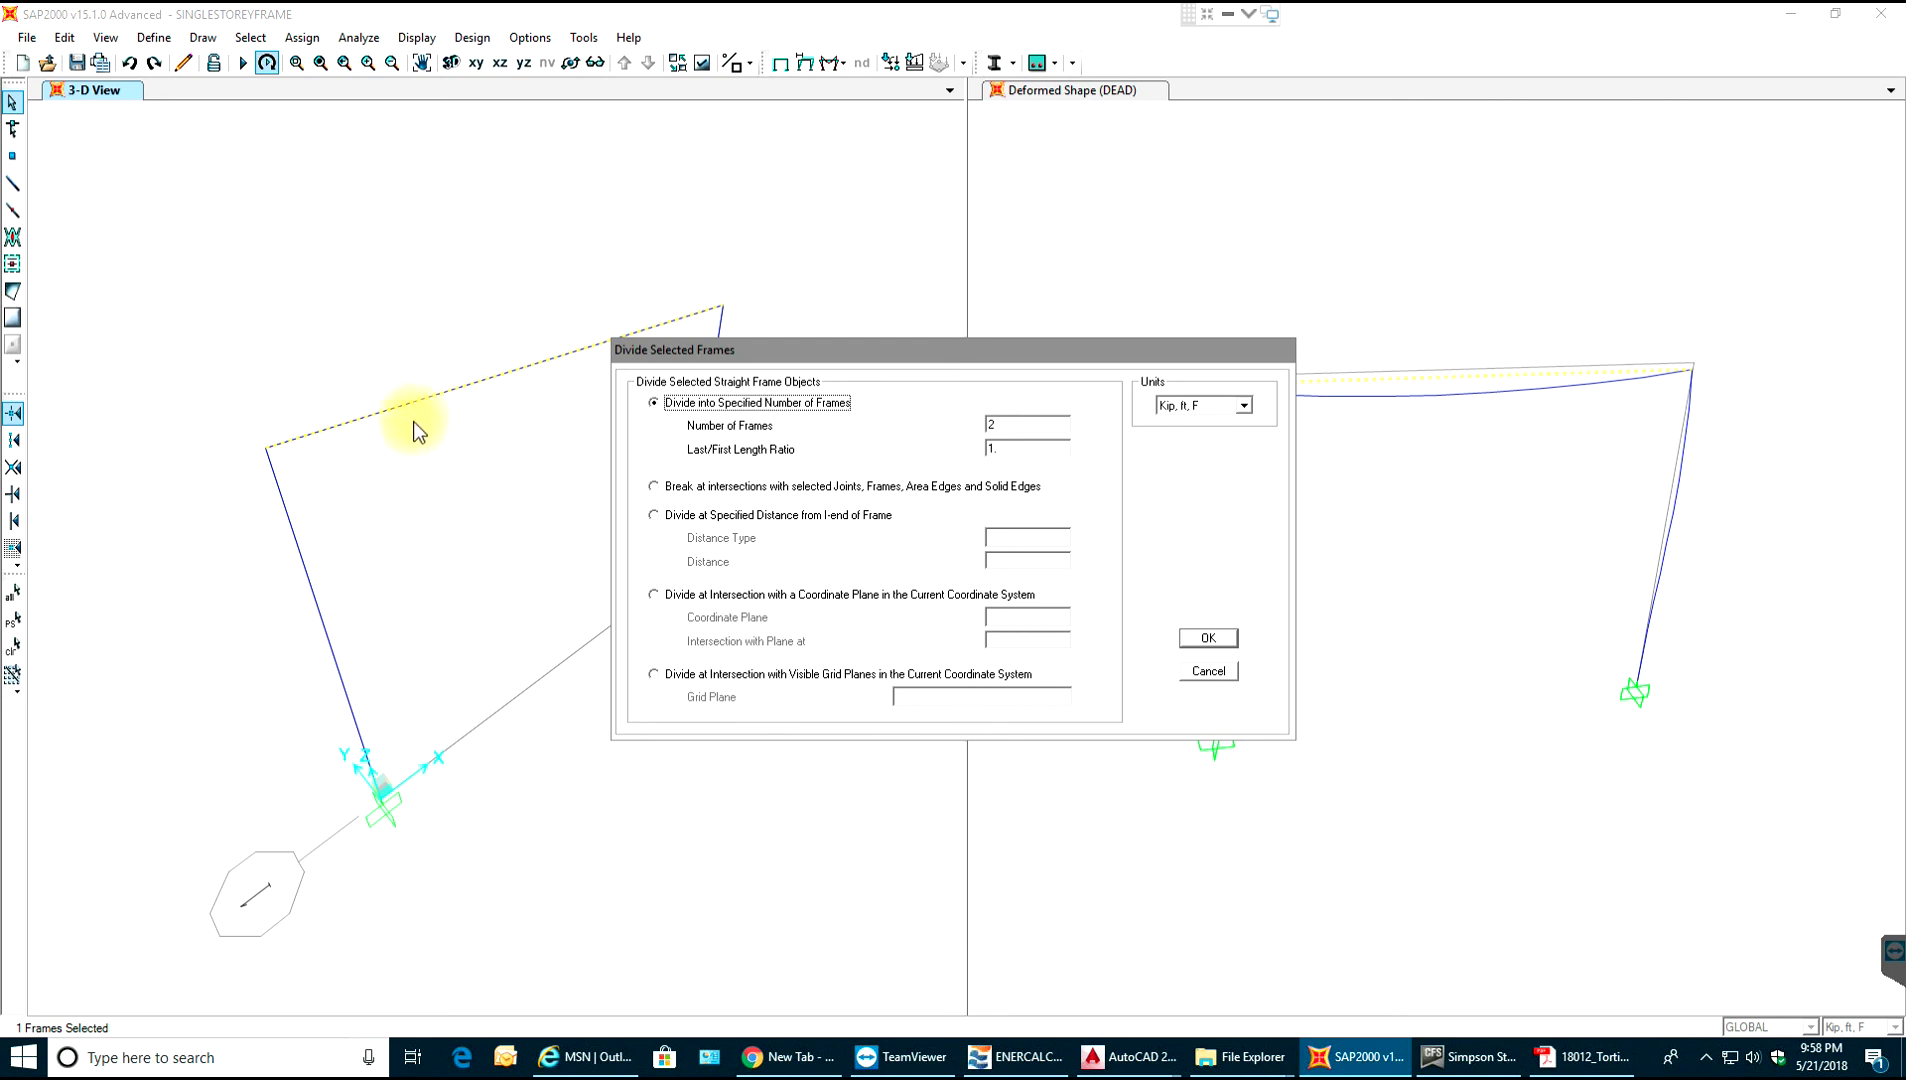
double_click(1024, 424)
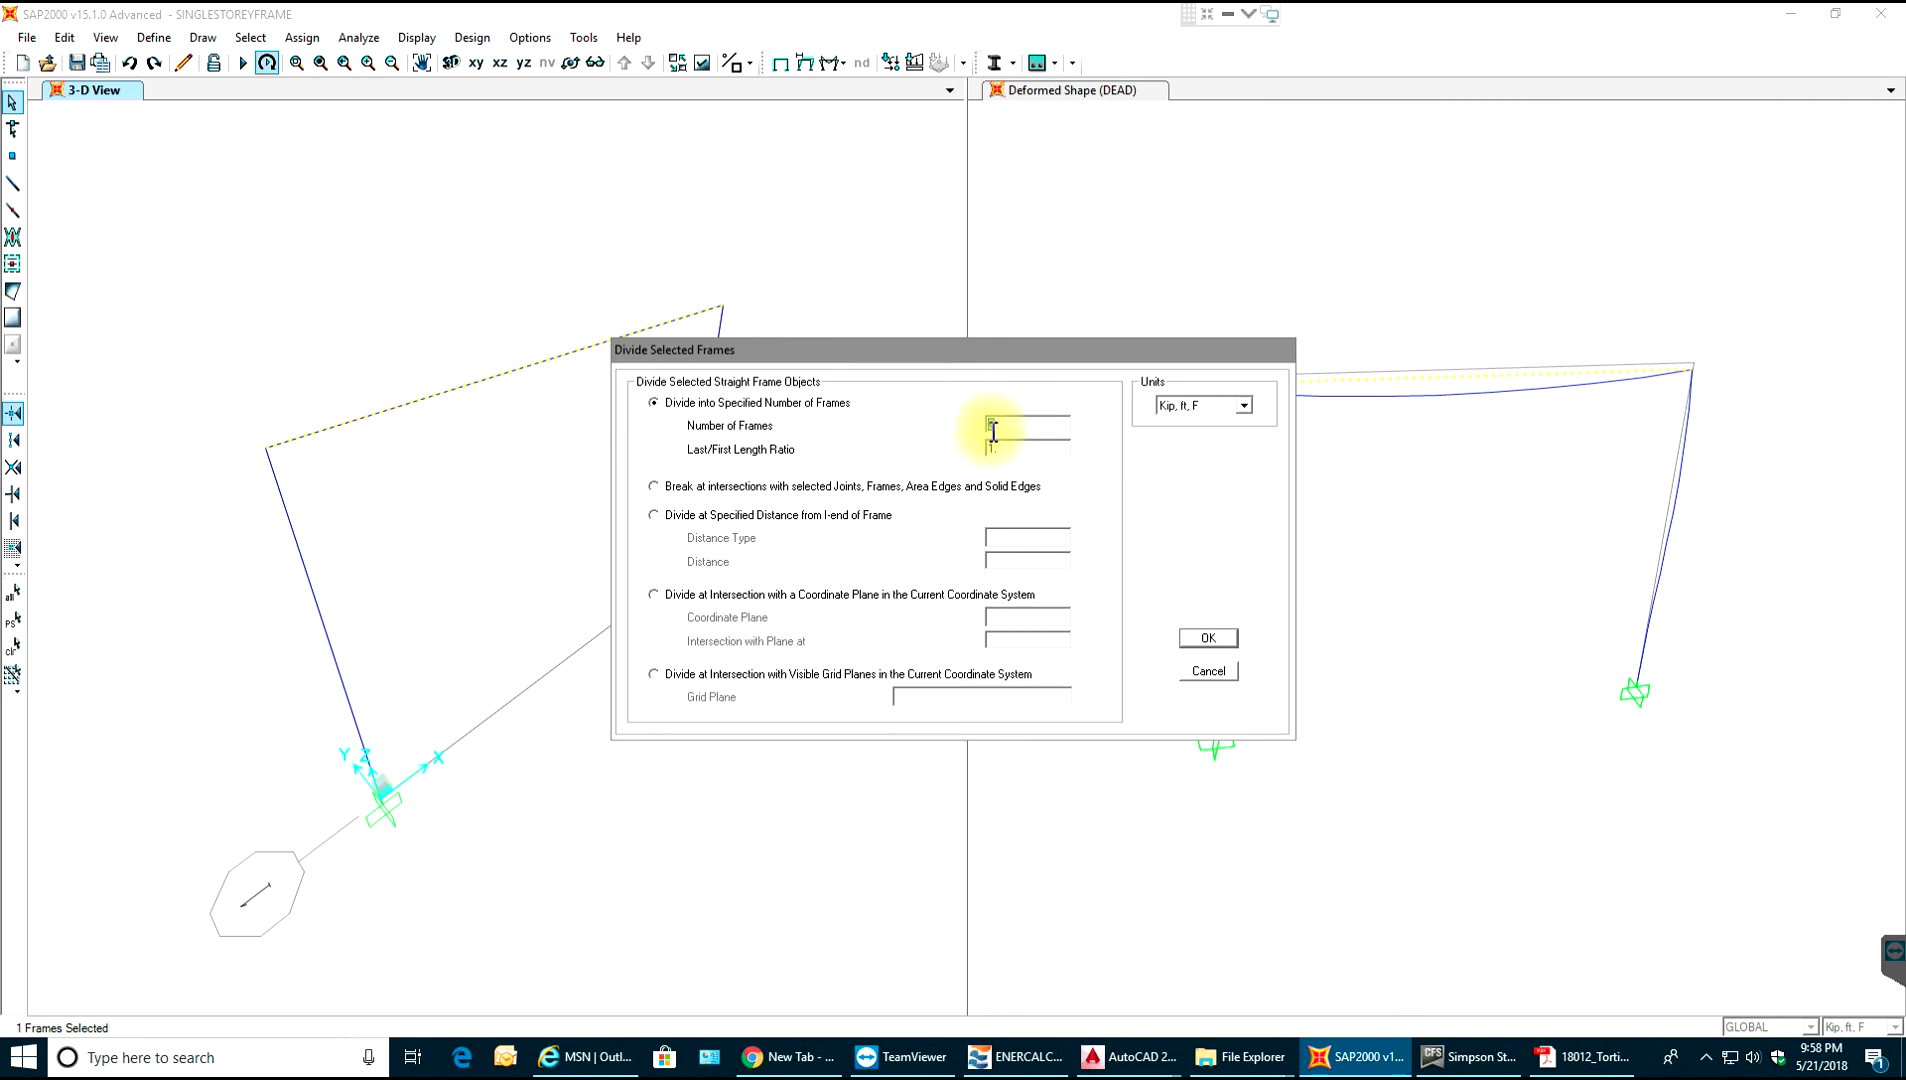
text(10)
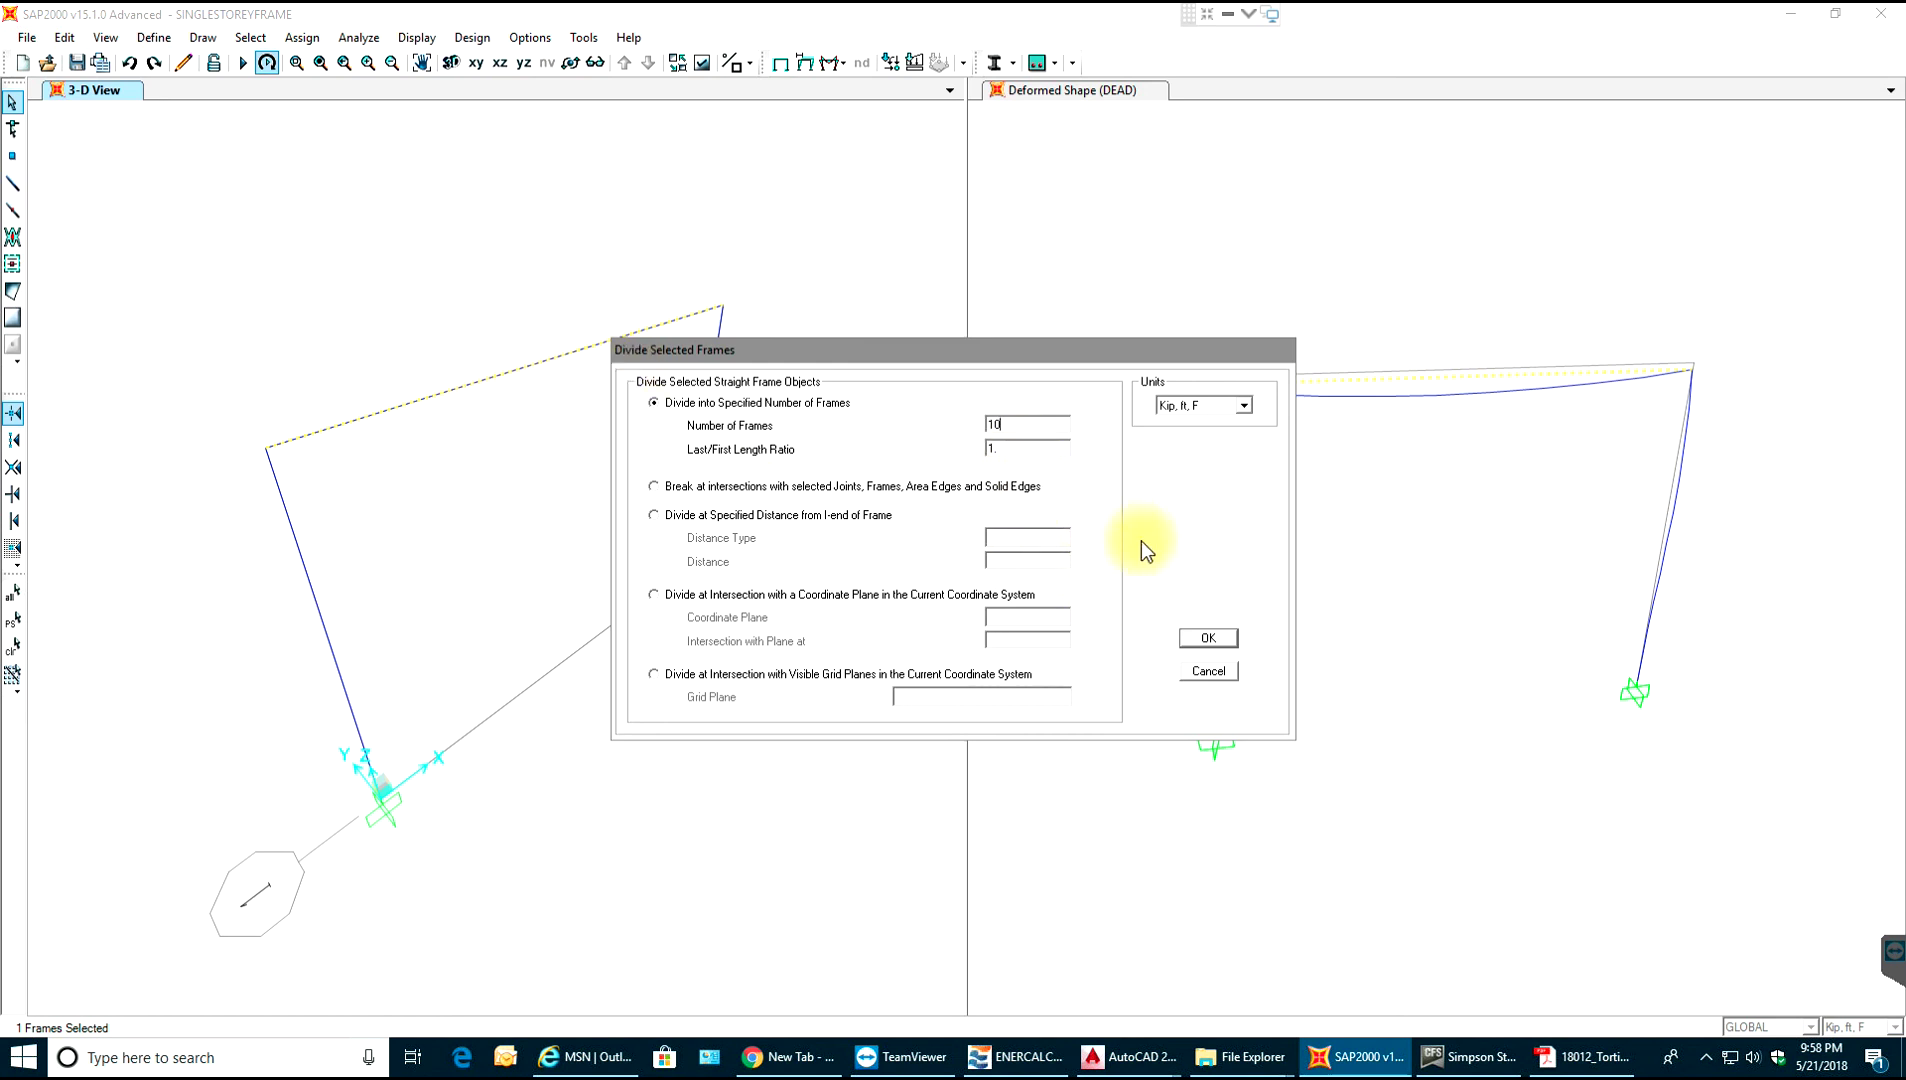
click(1207, 638)
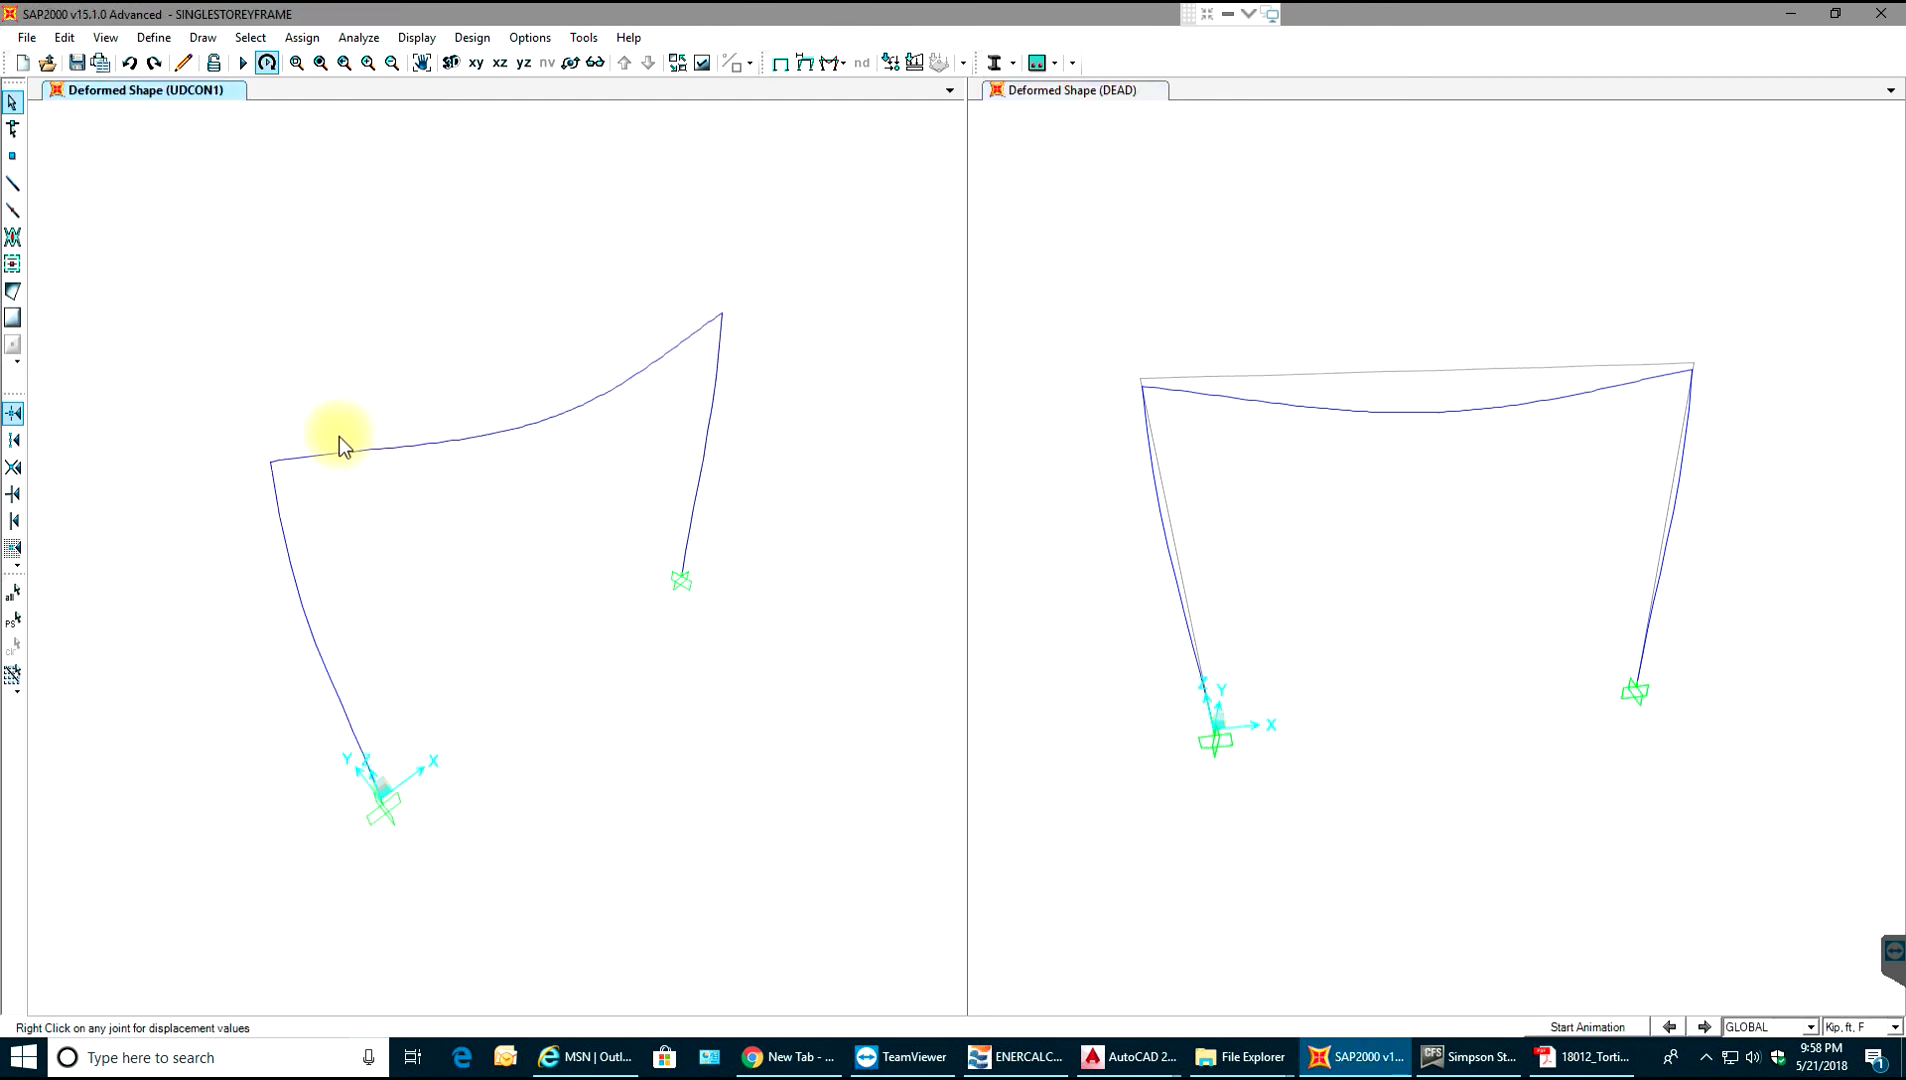
- Highlight the joints along the divided top beam in the UDCON1 deformed shape, then clear the selection
drag(584, 363, 485, 485)
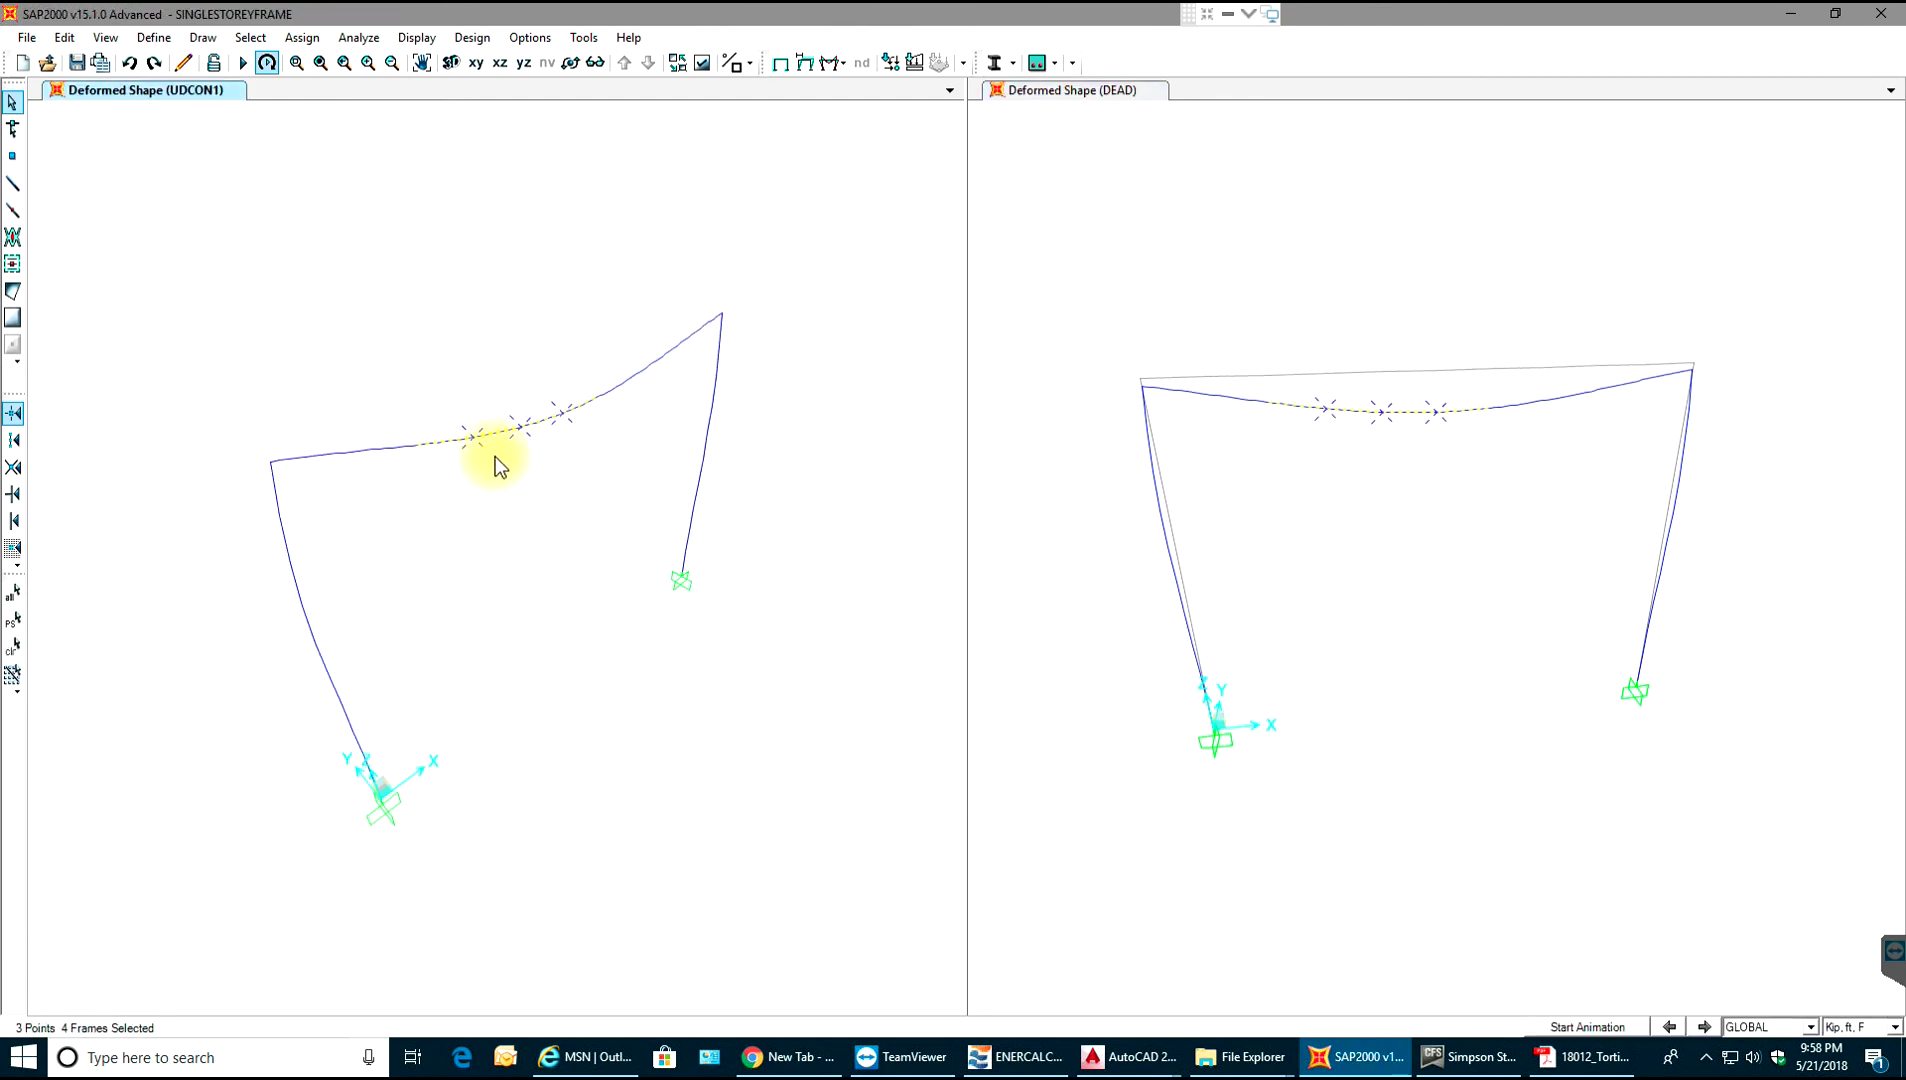
drag(705, 285, 290, 467)
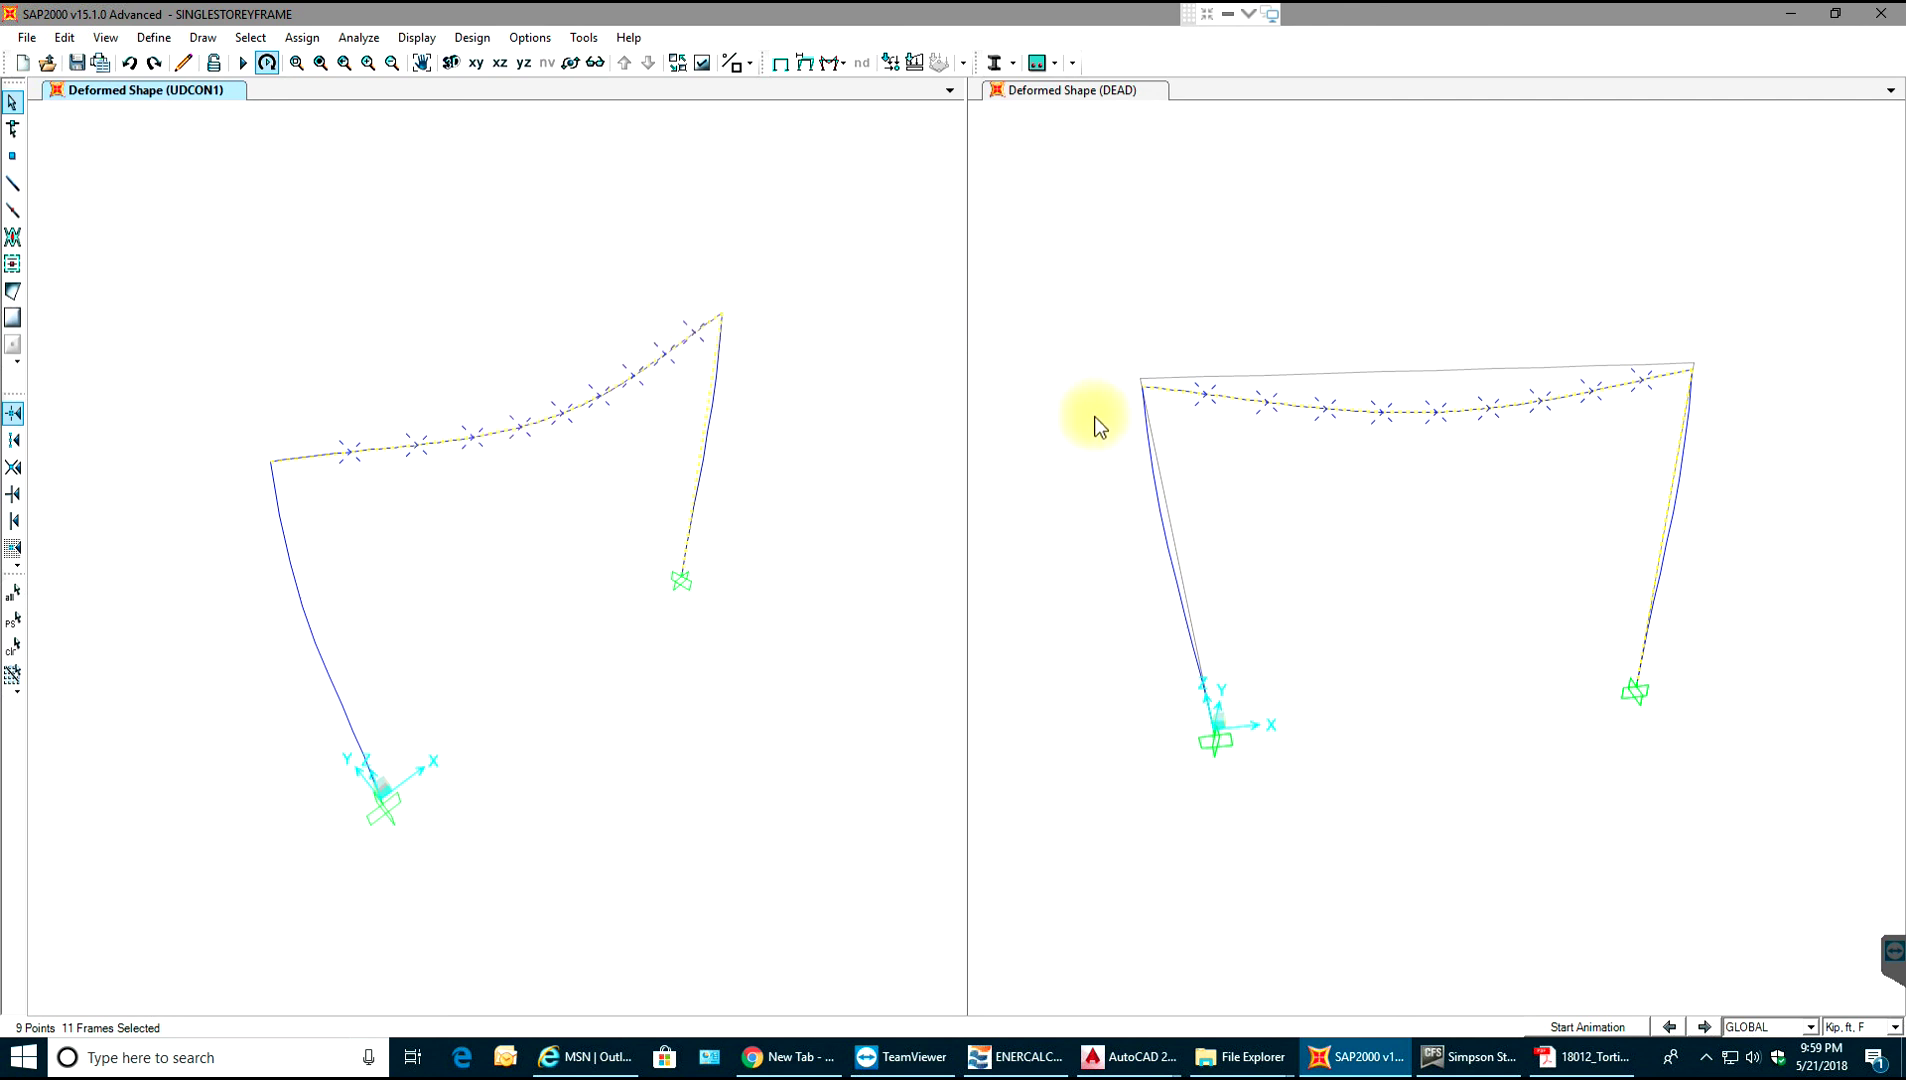
key(ctrl+q)
- Check the displacement of the top beam's midspan joint in the DEAD deformed shape and set the units to Kip, in, F
drag(1465, 393, 1295, 532)
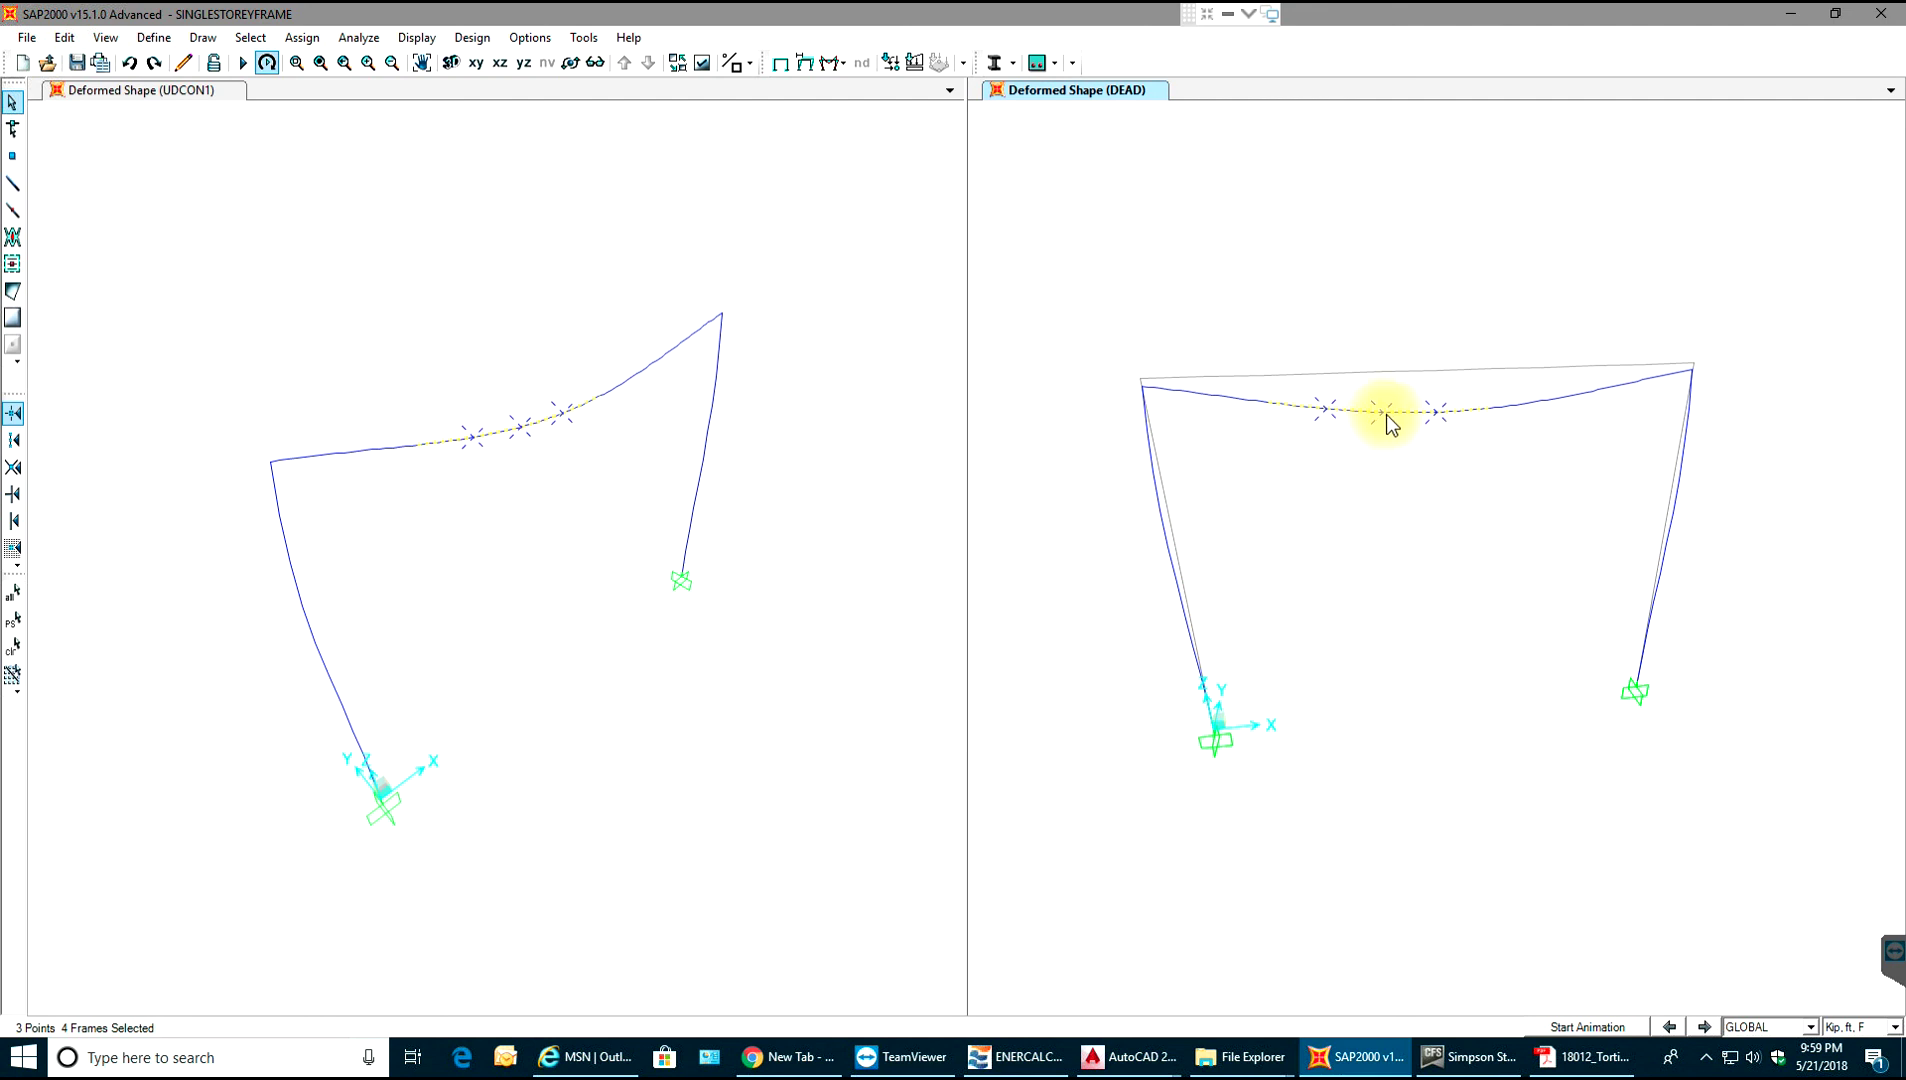
mouse_move(1381, 414)
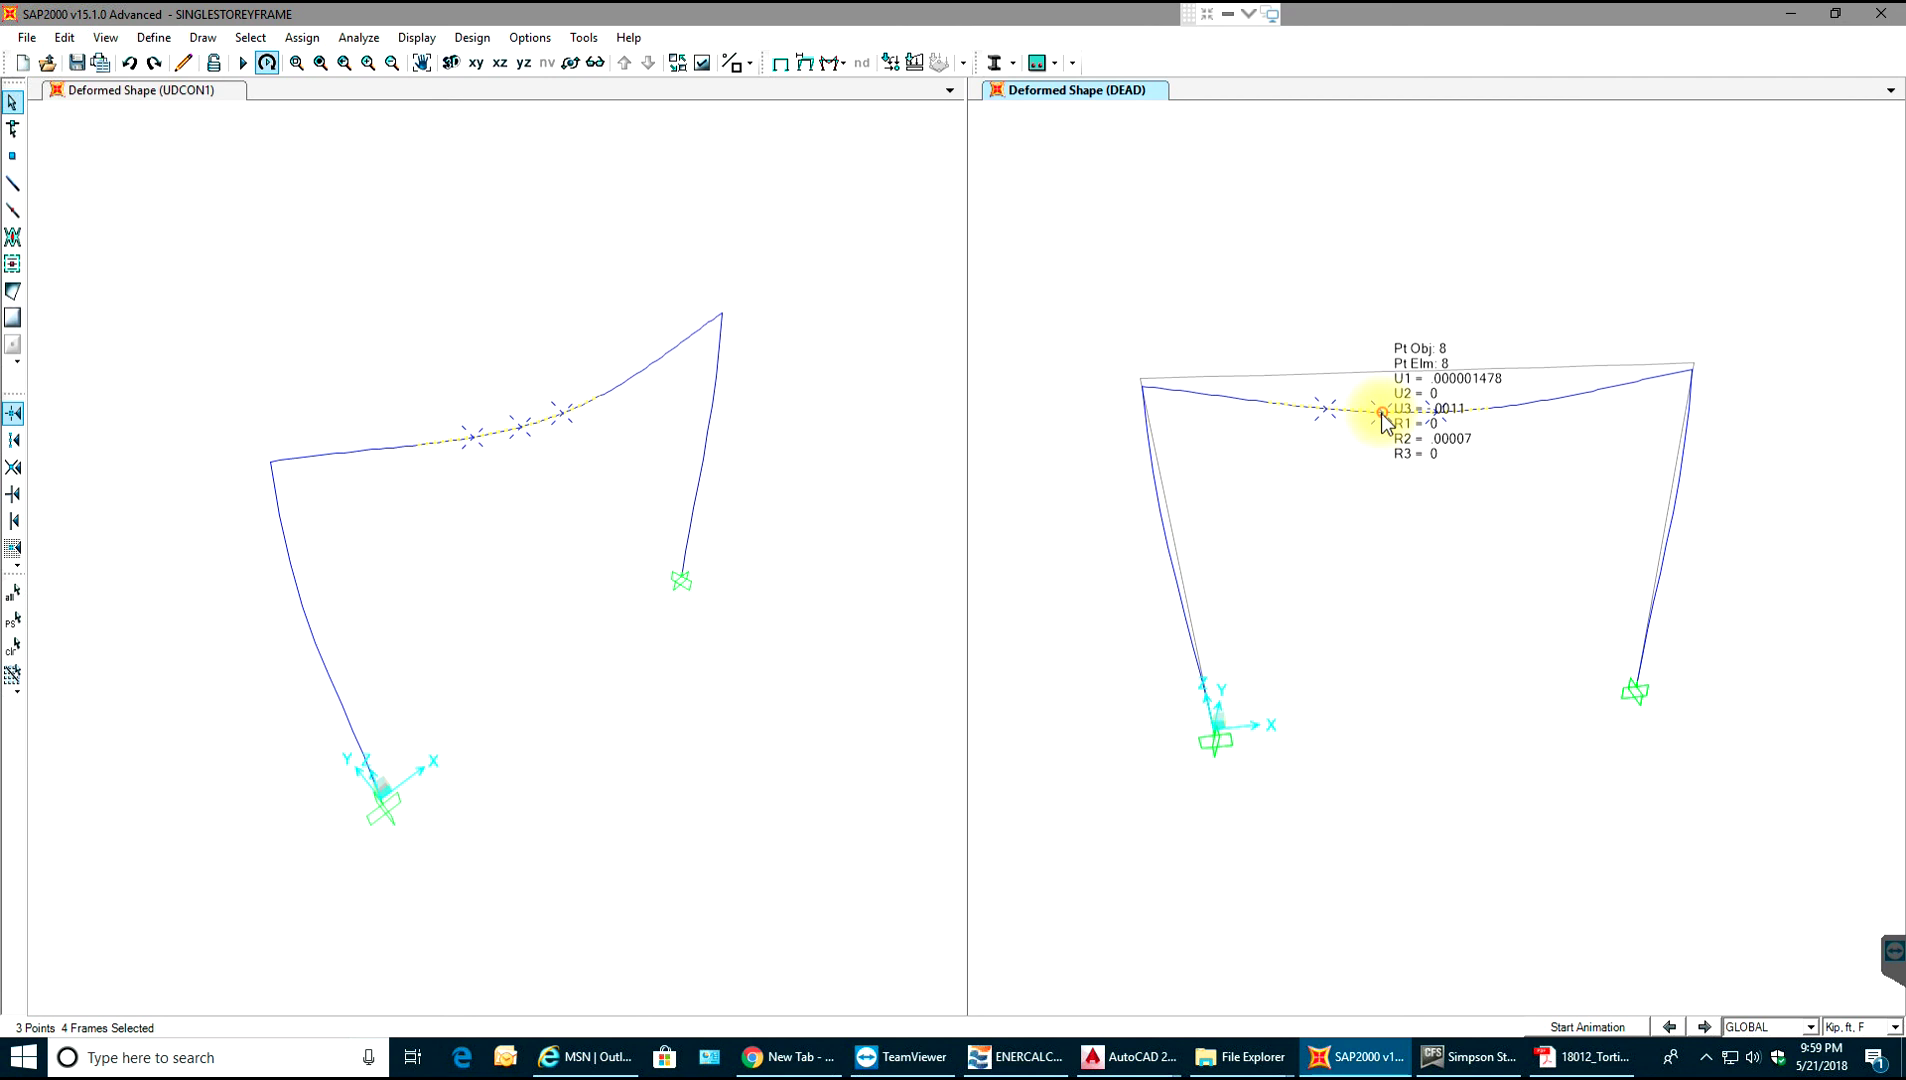
click(1843, 1027)
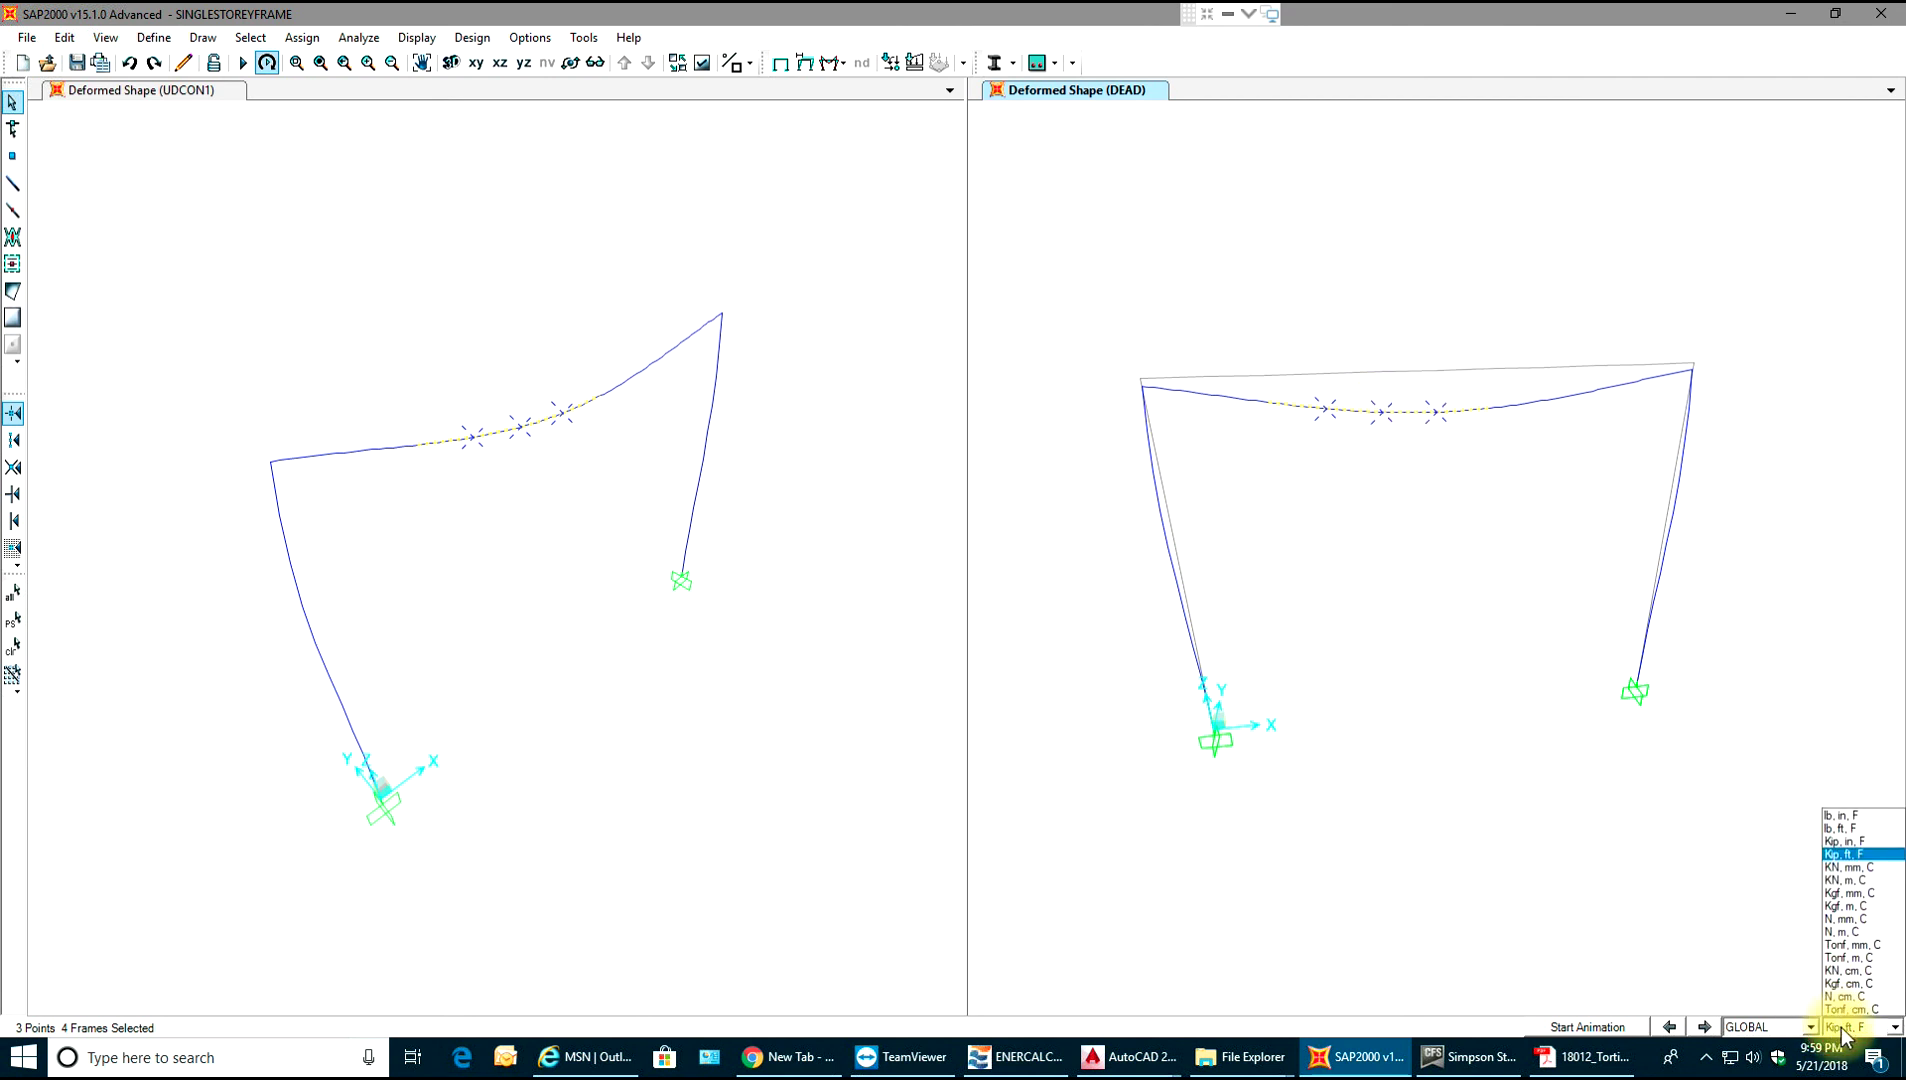
click(1849, 842)
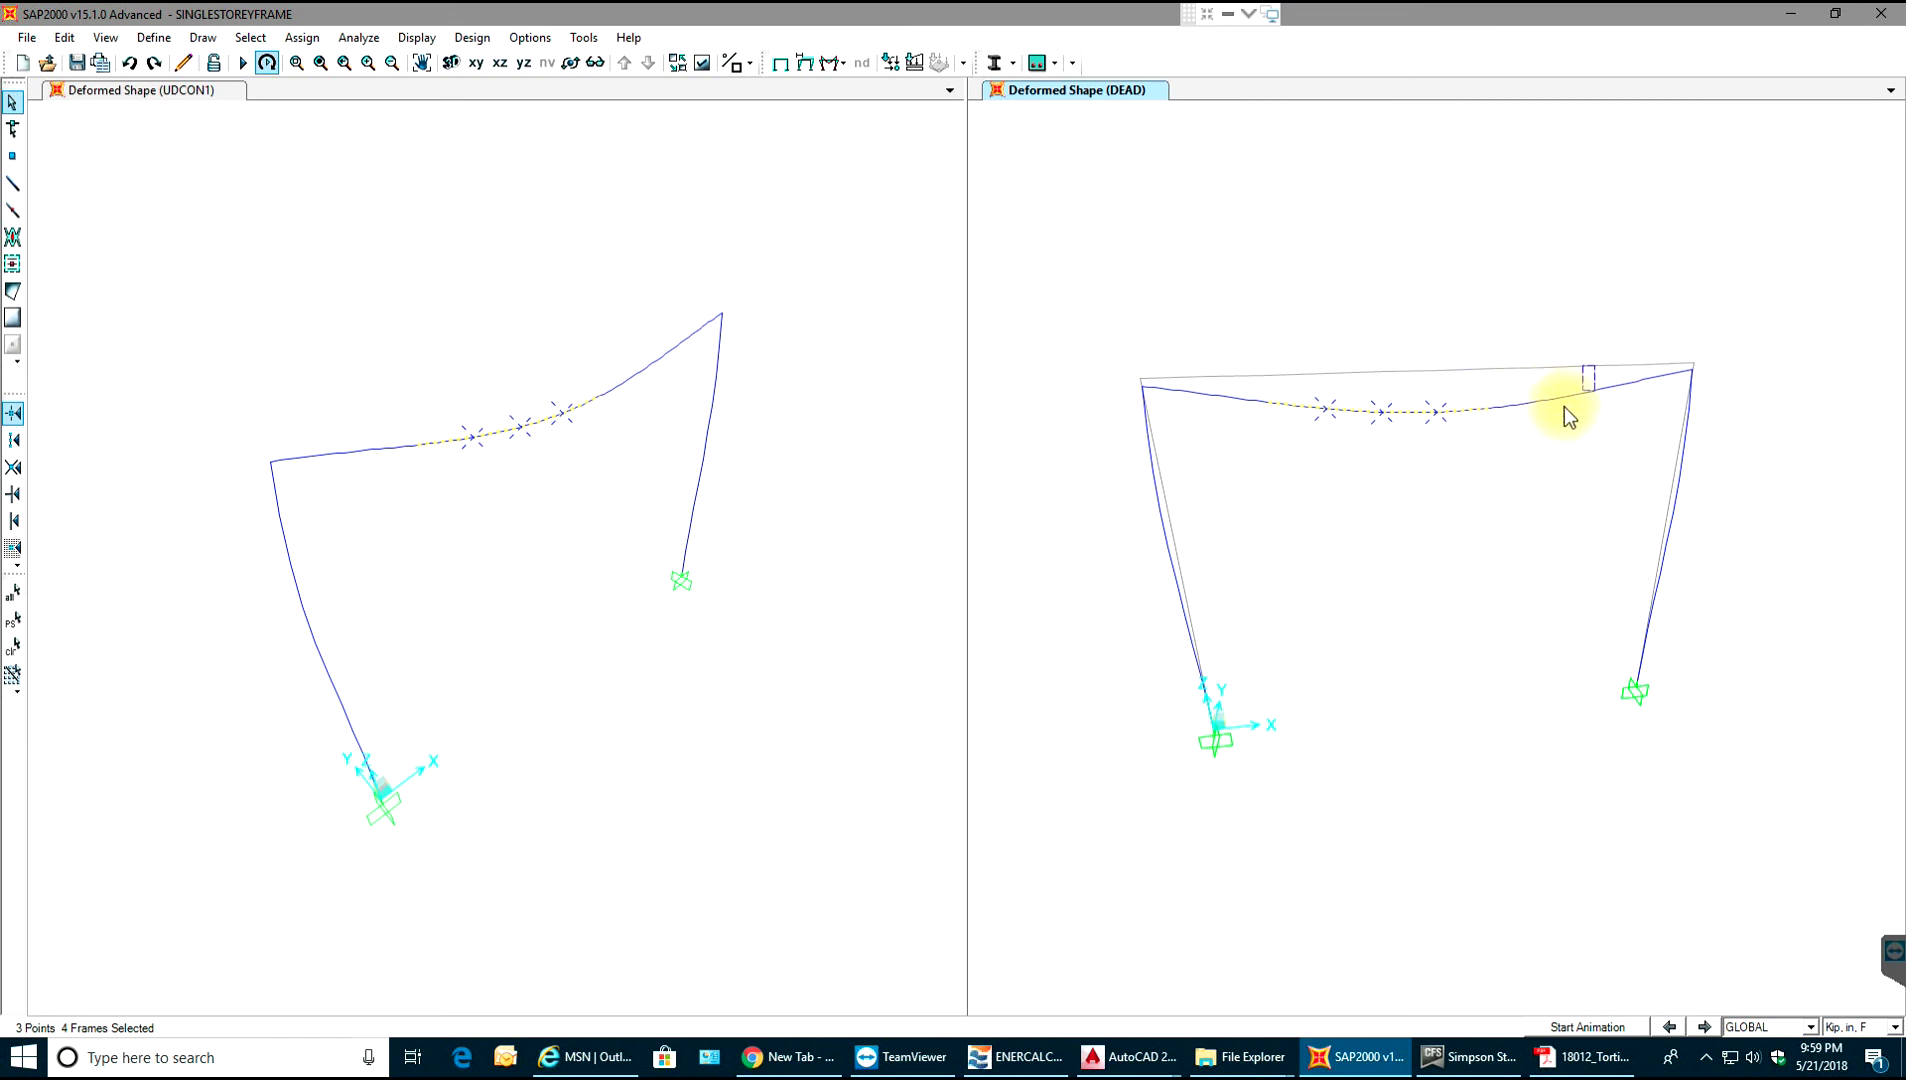
- Examine the displacements of the top beam's intermediate joints in the DEAD deformed shape and clear the selection
drag(1566, 410, 1240, 532)
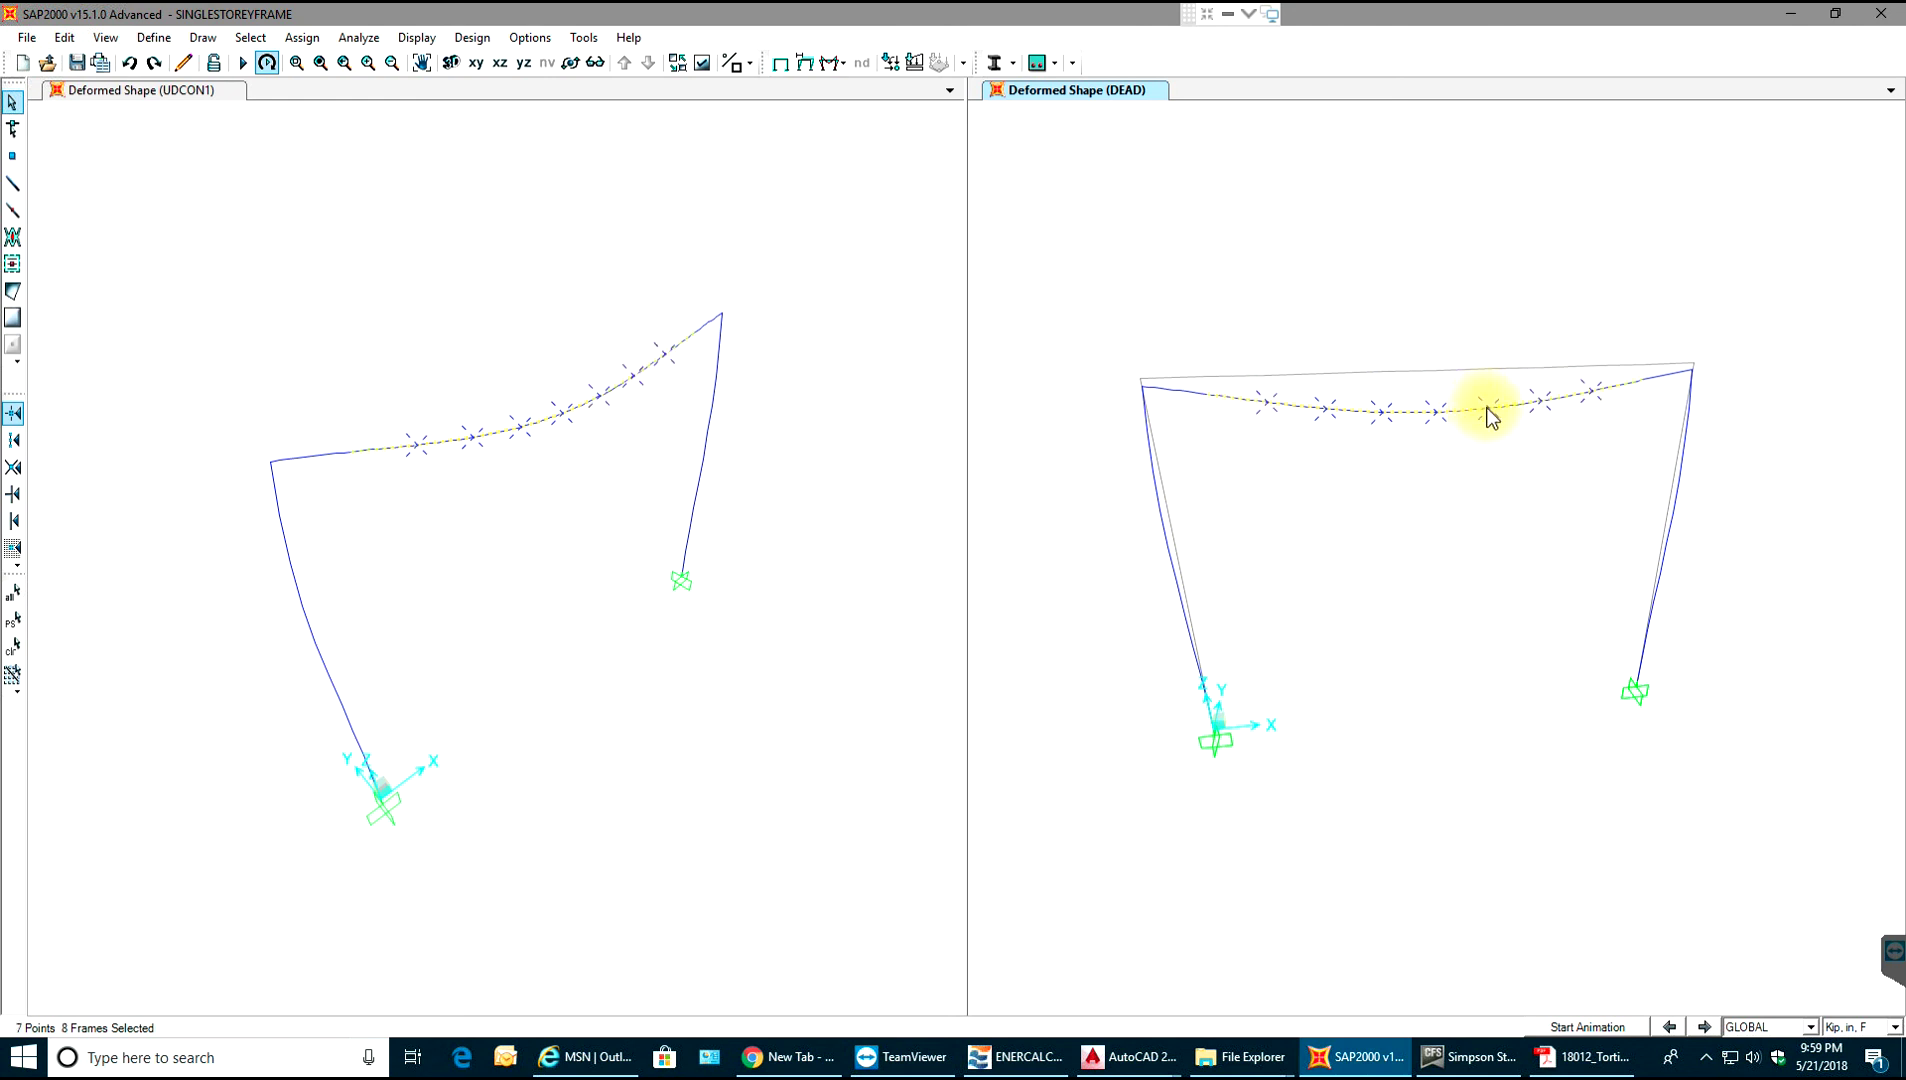
mouse_move(1493, 417)
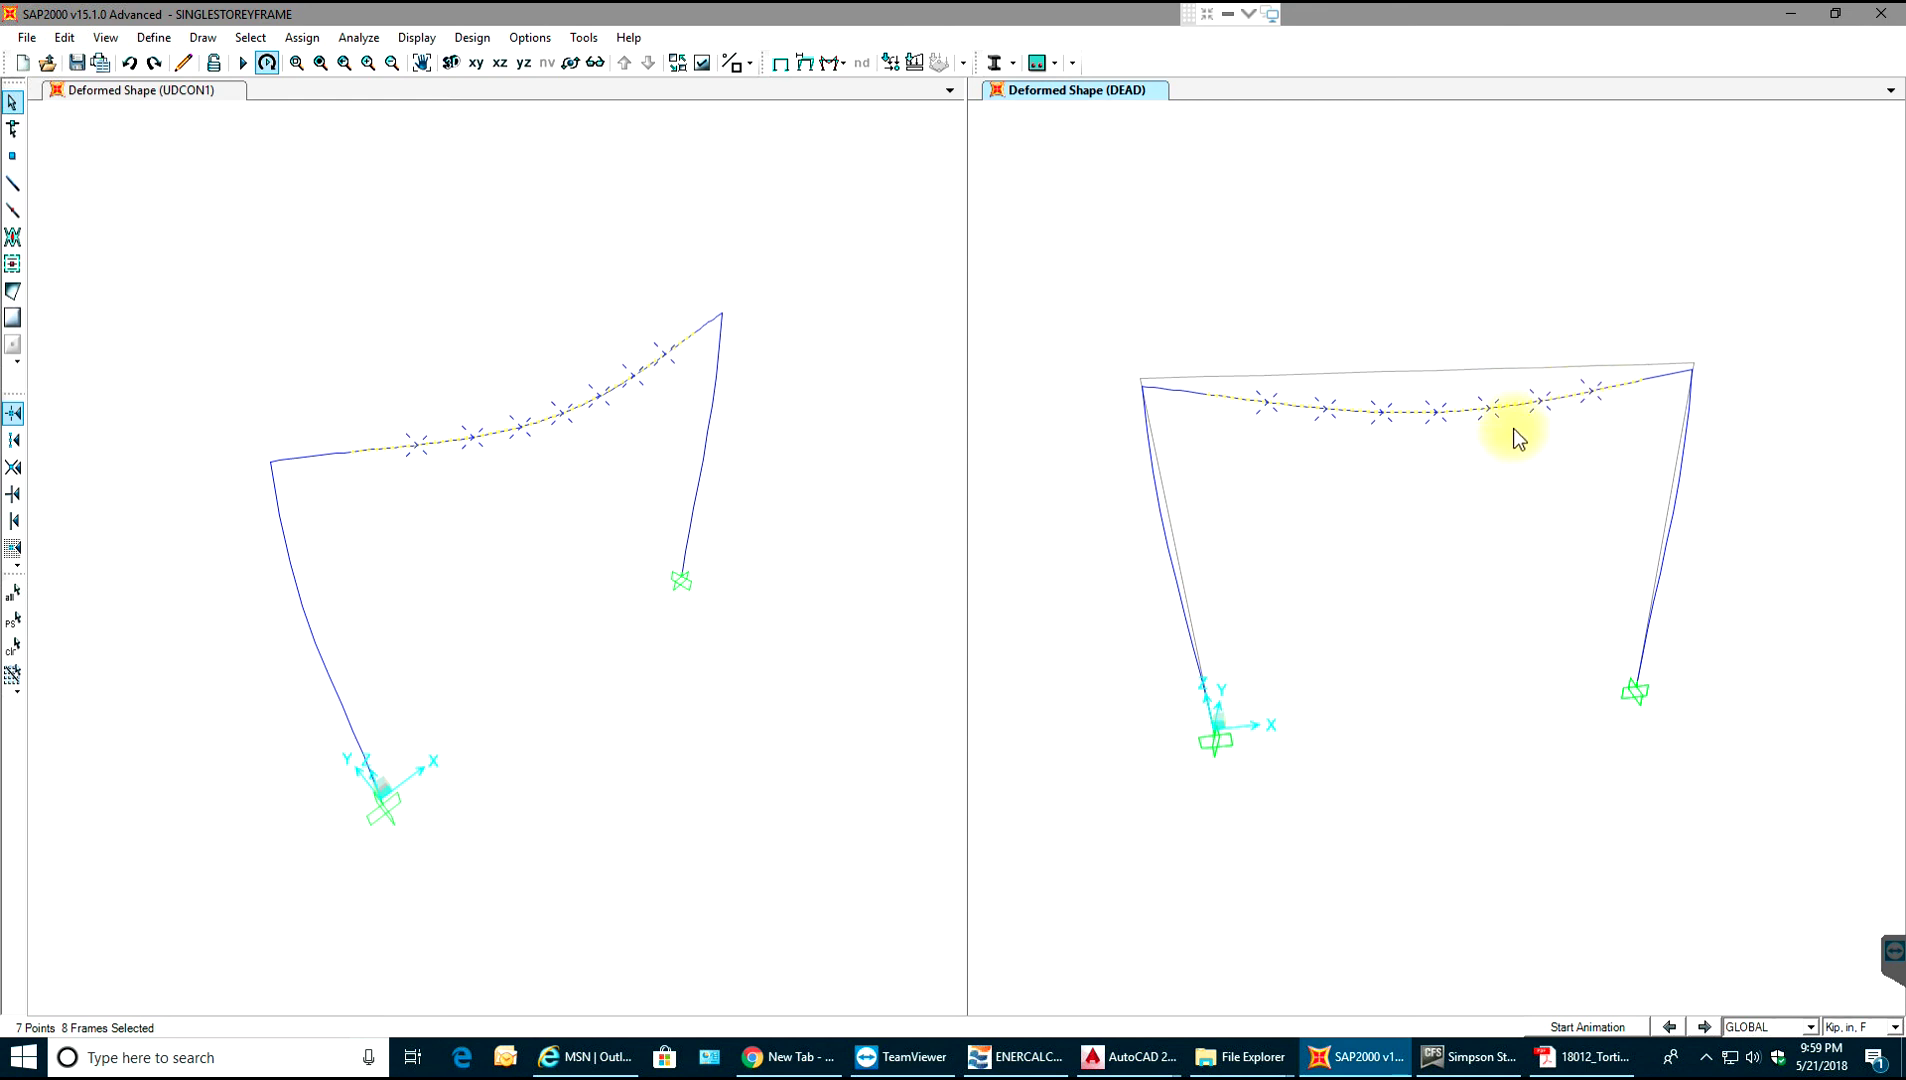
key(ctrl+q)
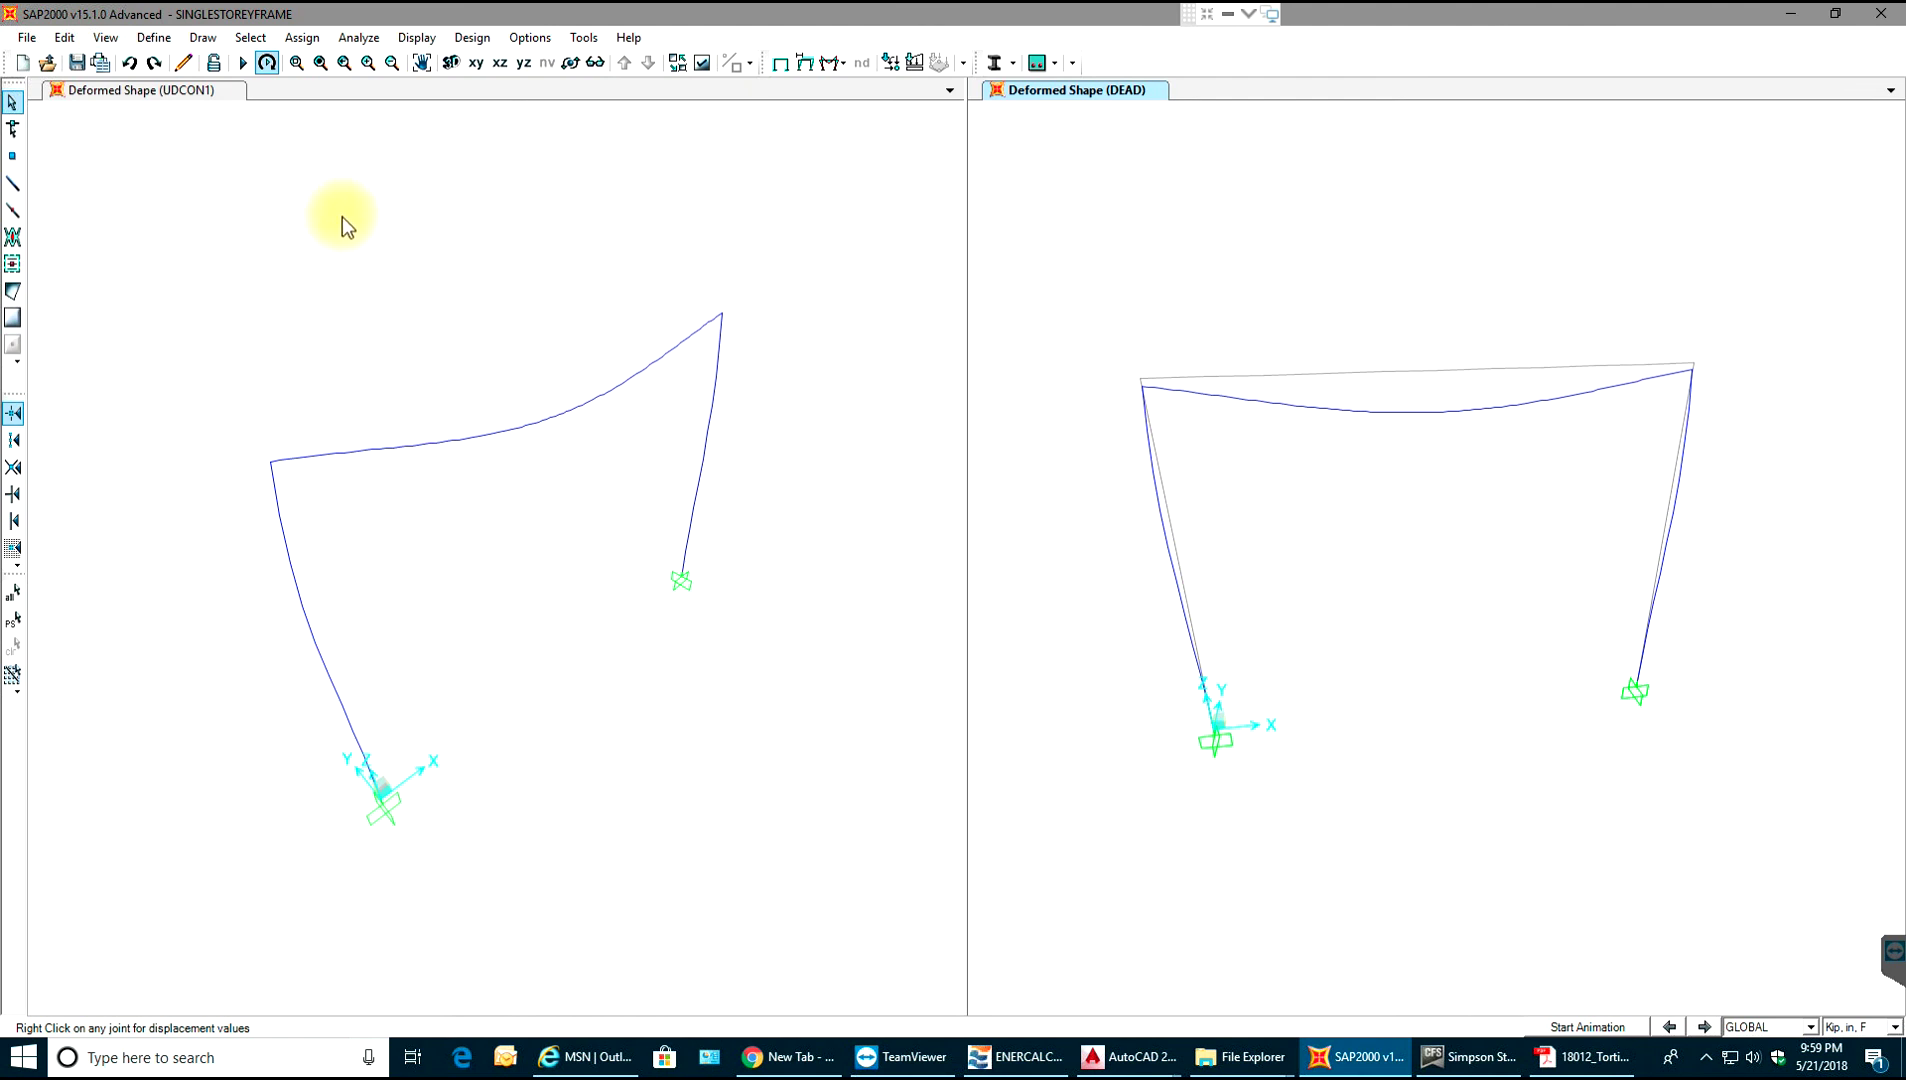
drag(1674, 262, 1430, 223)
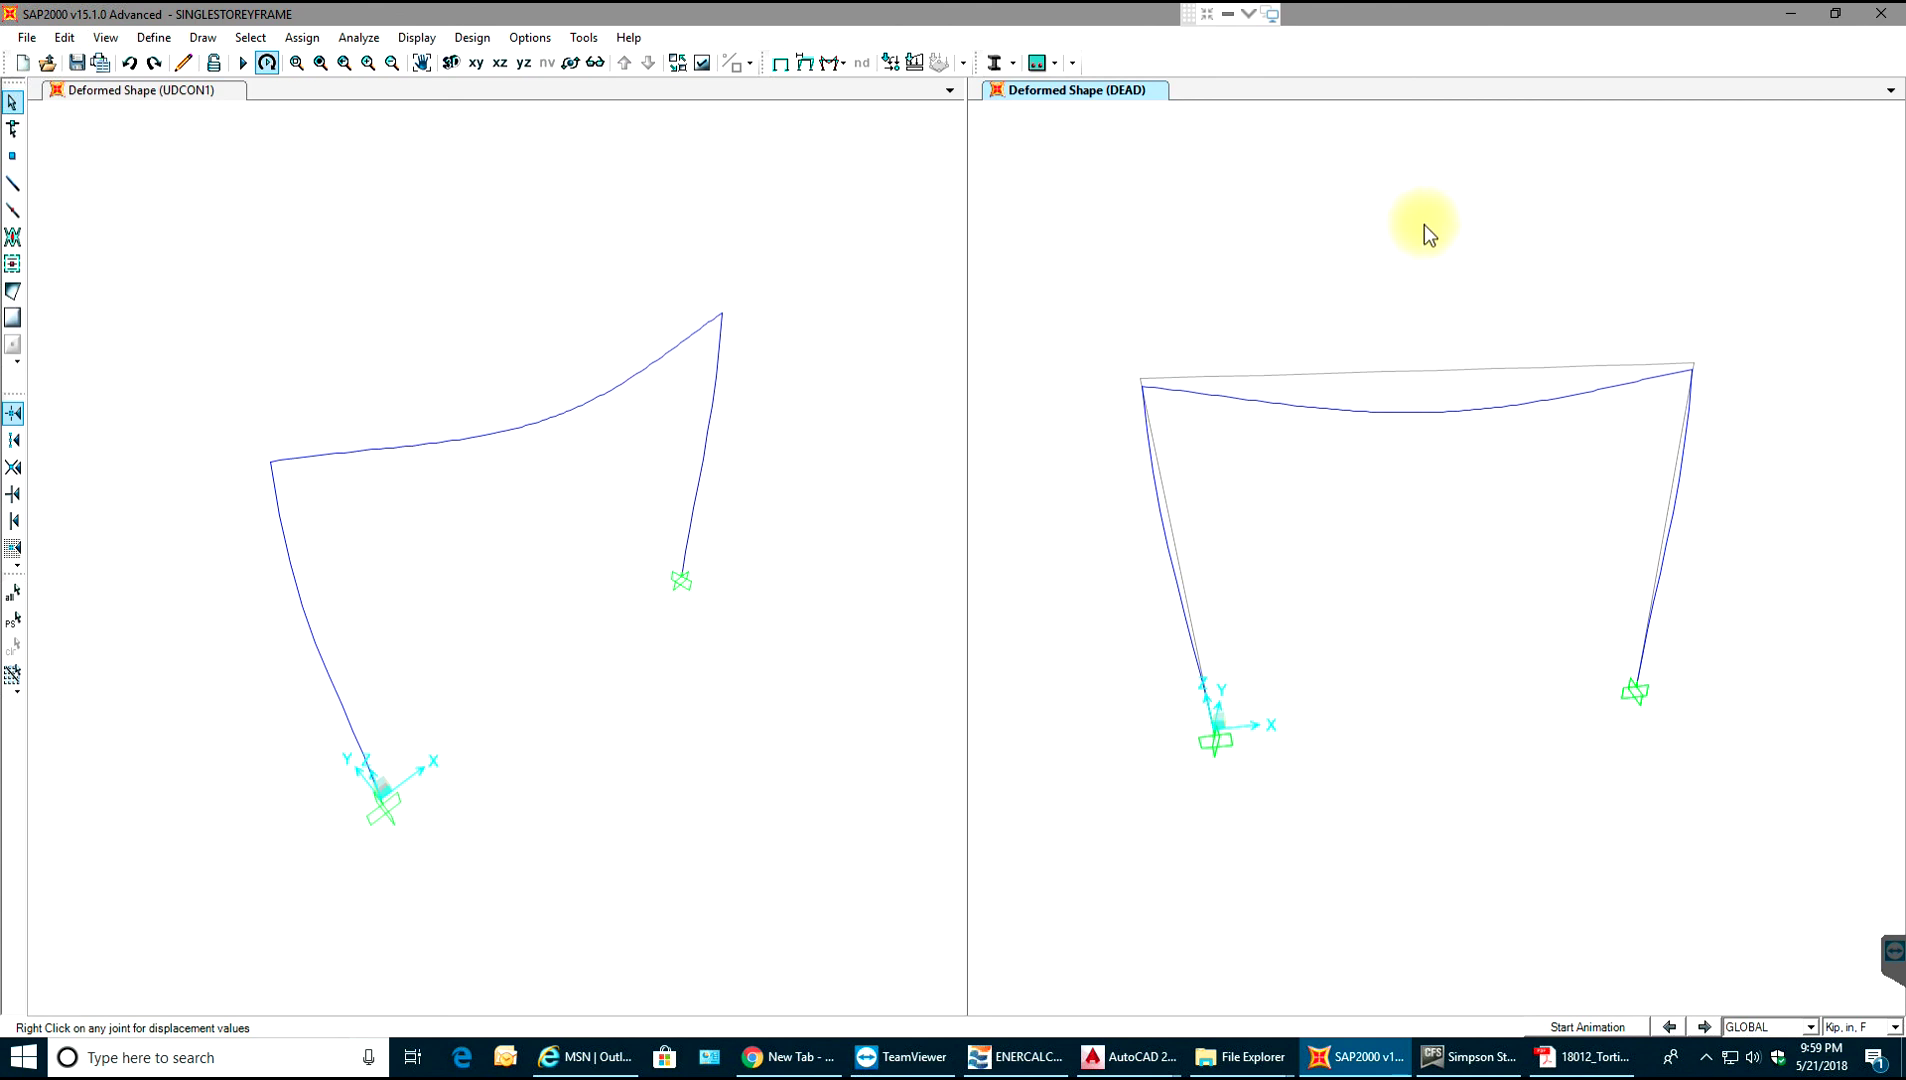
- Run the concrete design check of the structure, highlight the top beam's middle segments in the reinforcing-area view, and clear the selection
click(1056, 64)
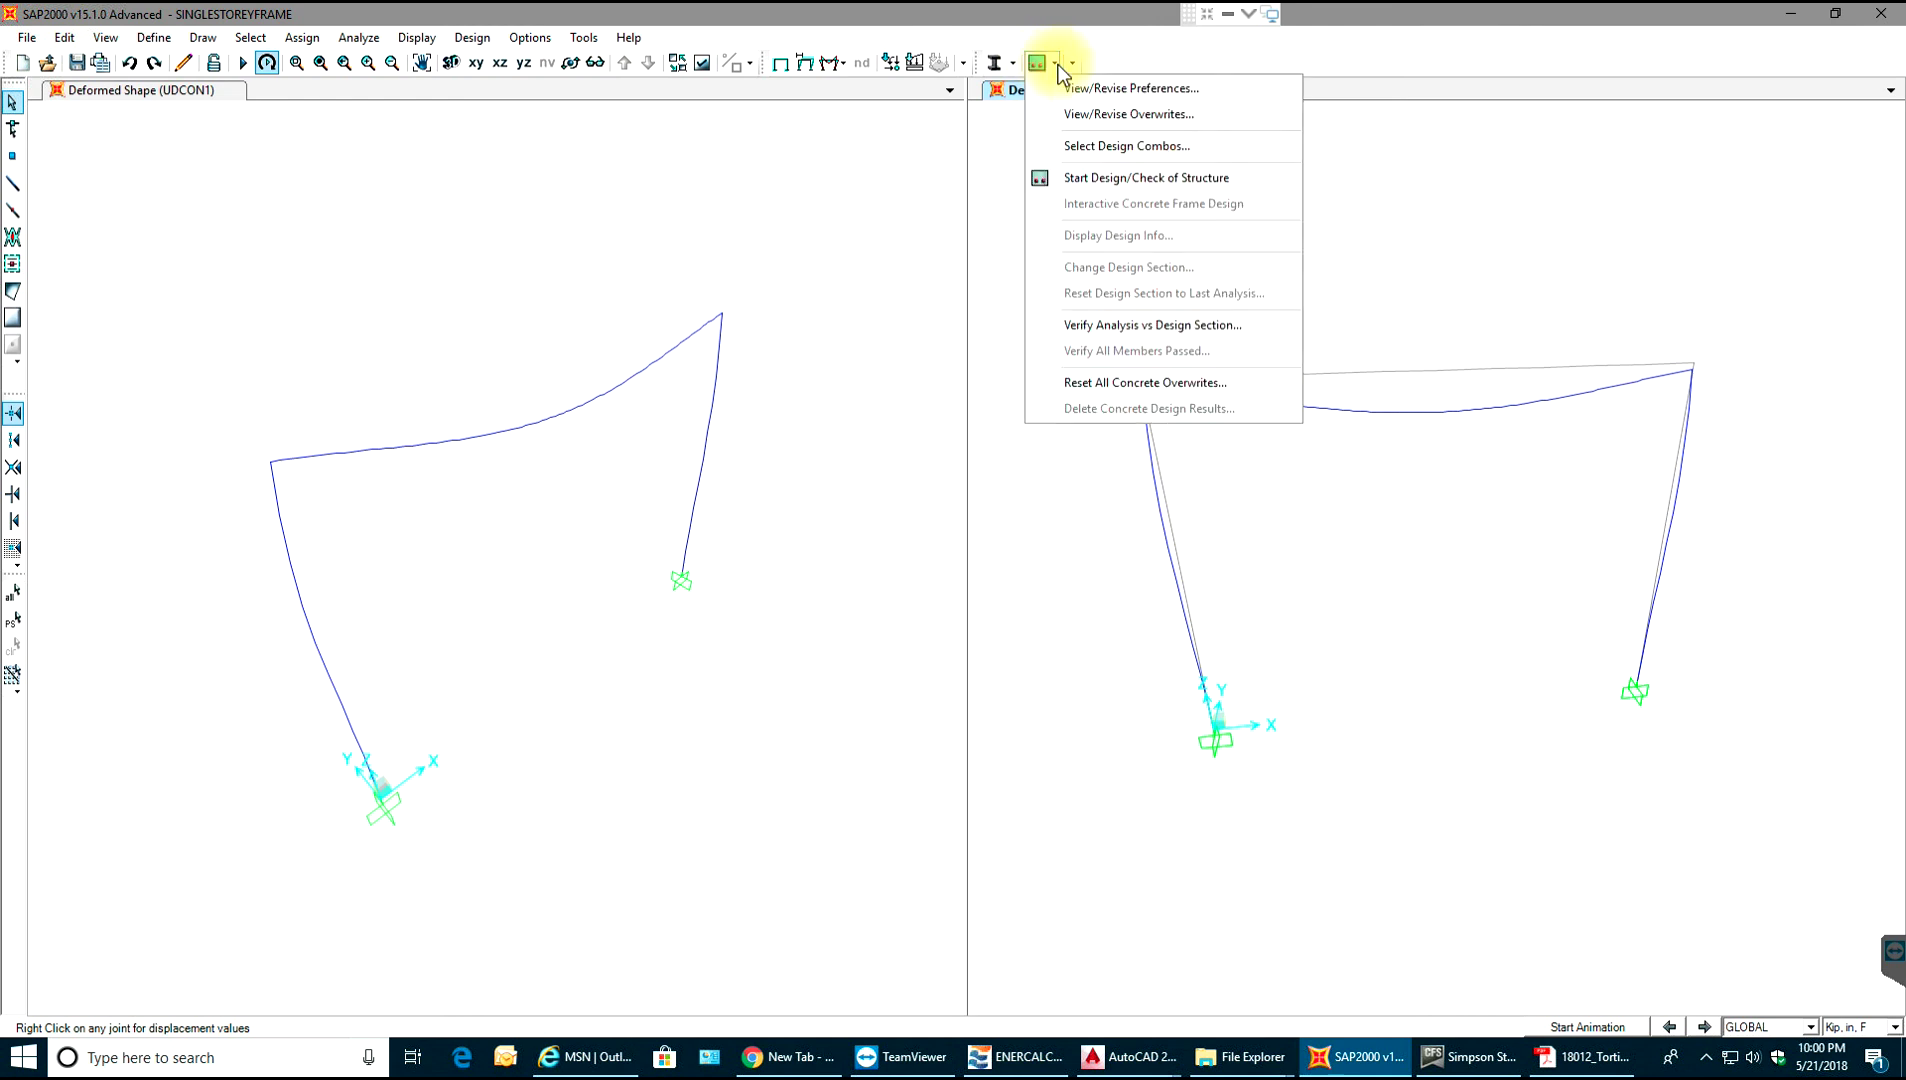
click(1128, 176)
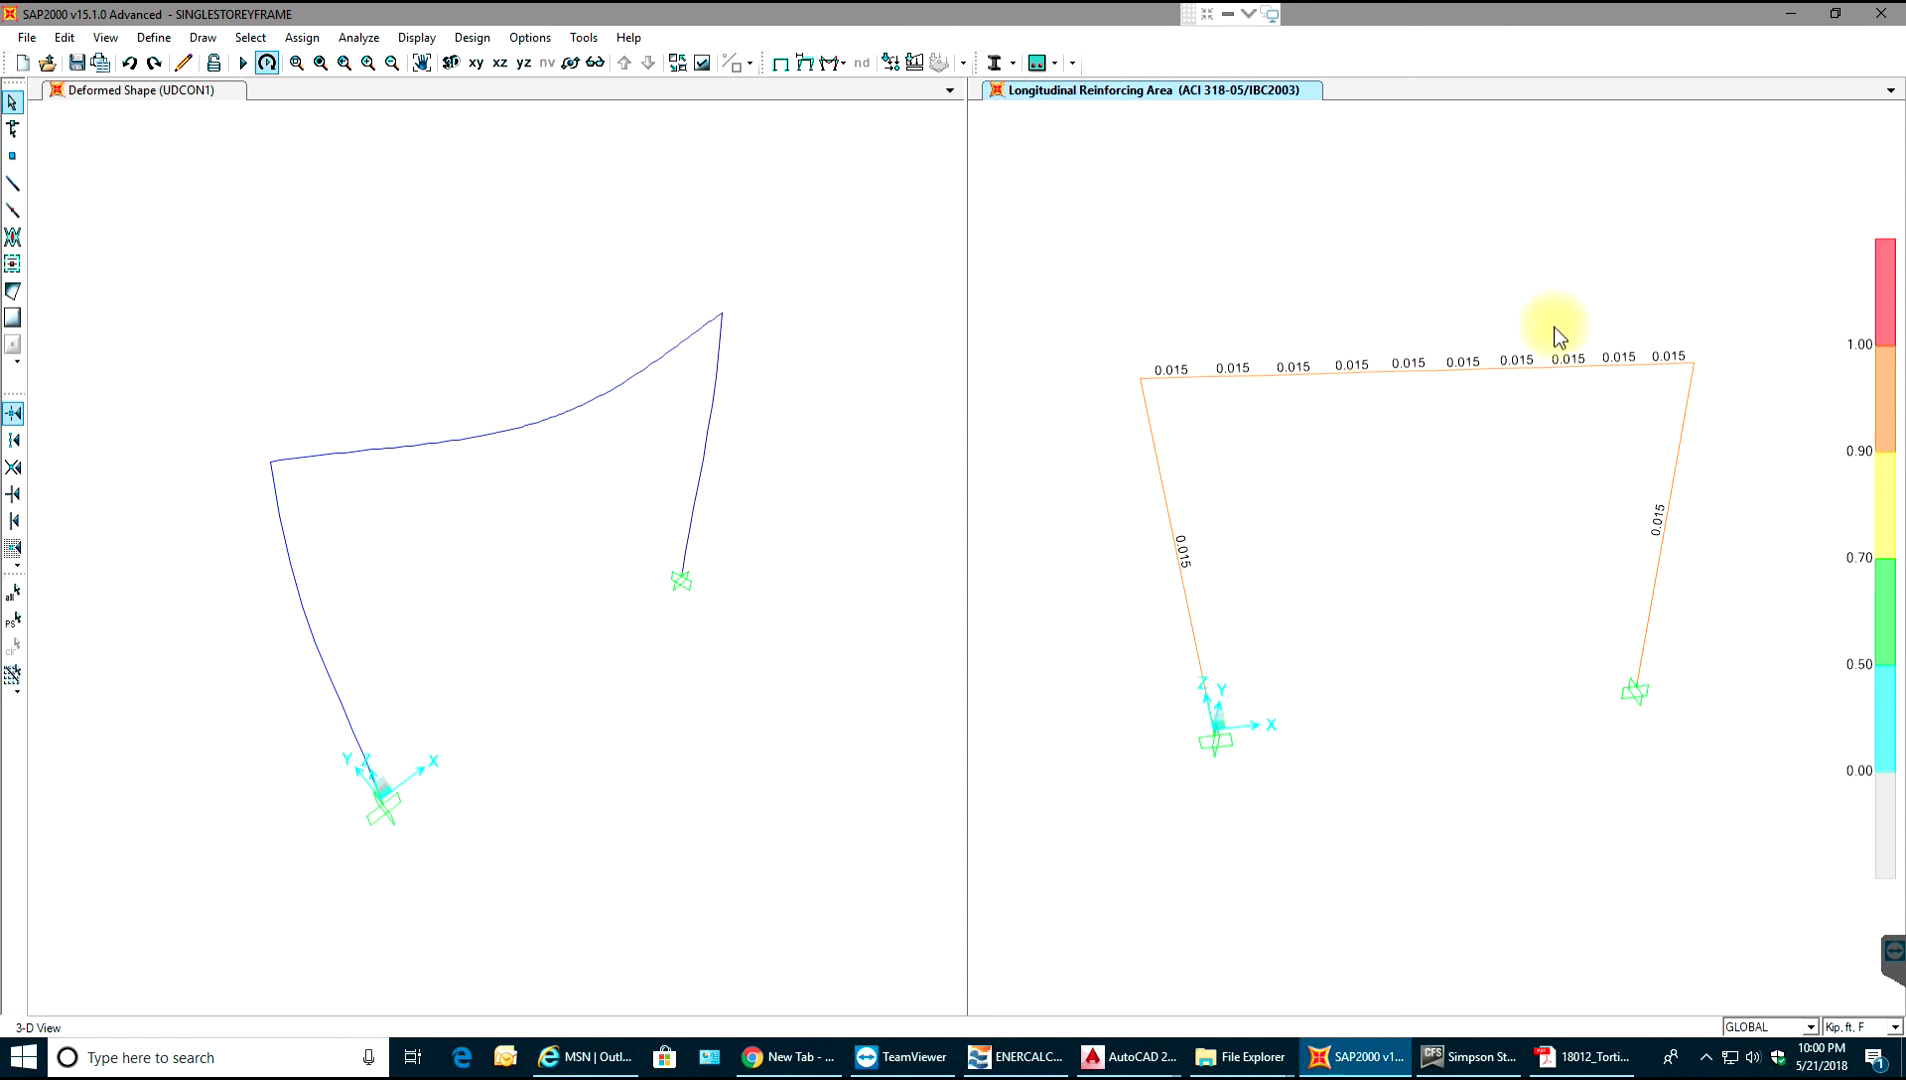
drag(1585, 287, 1224, 444)
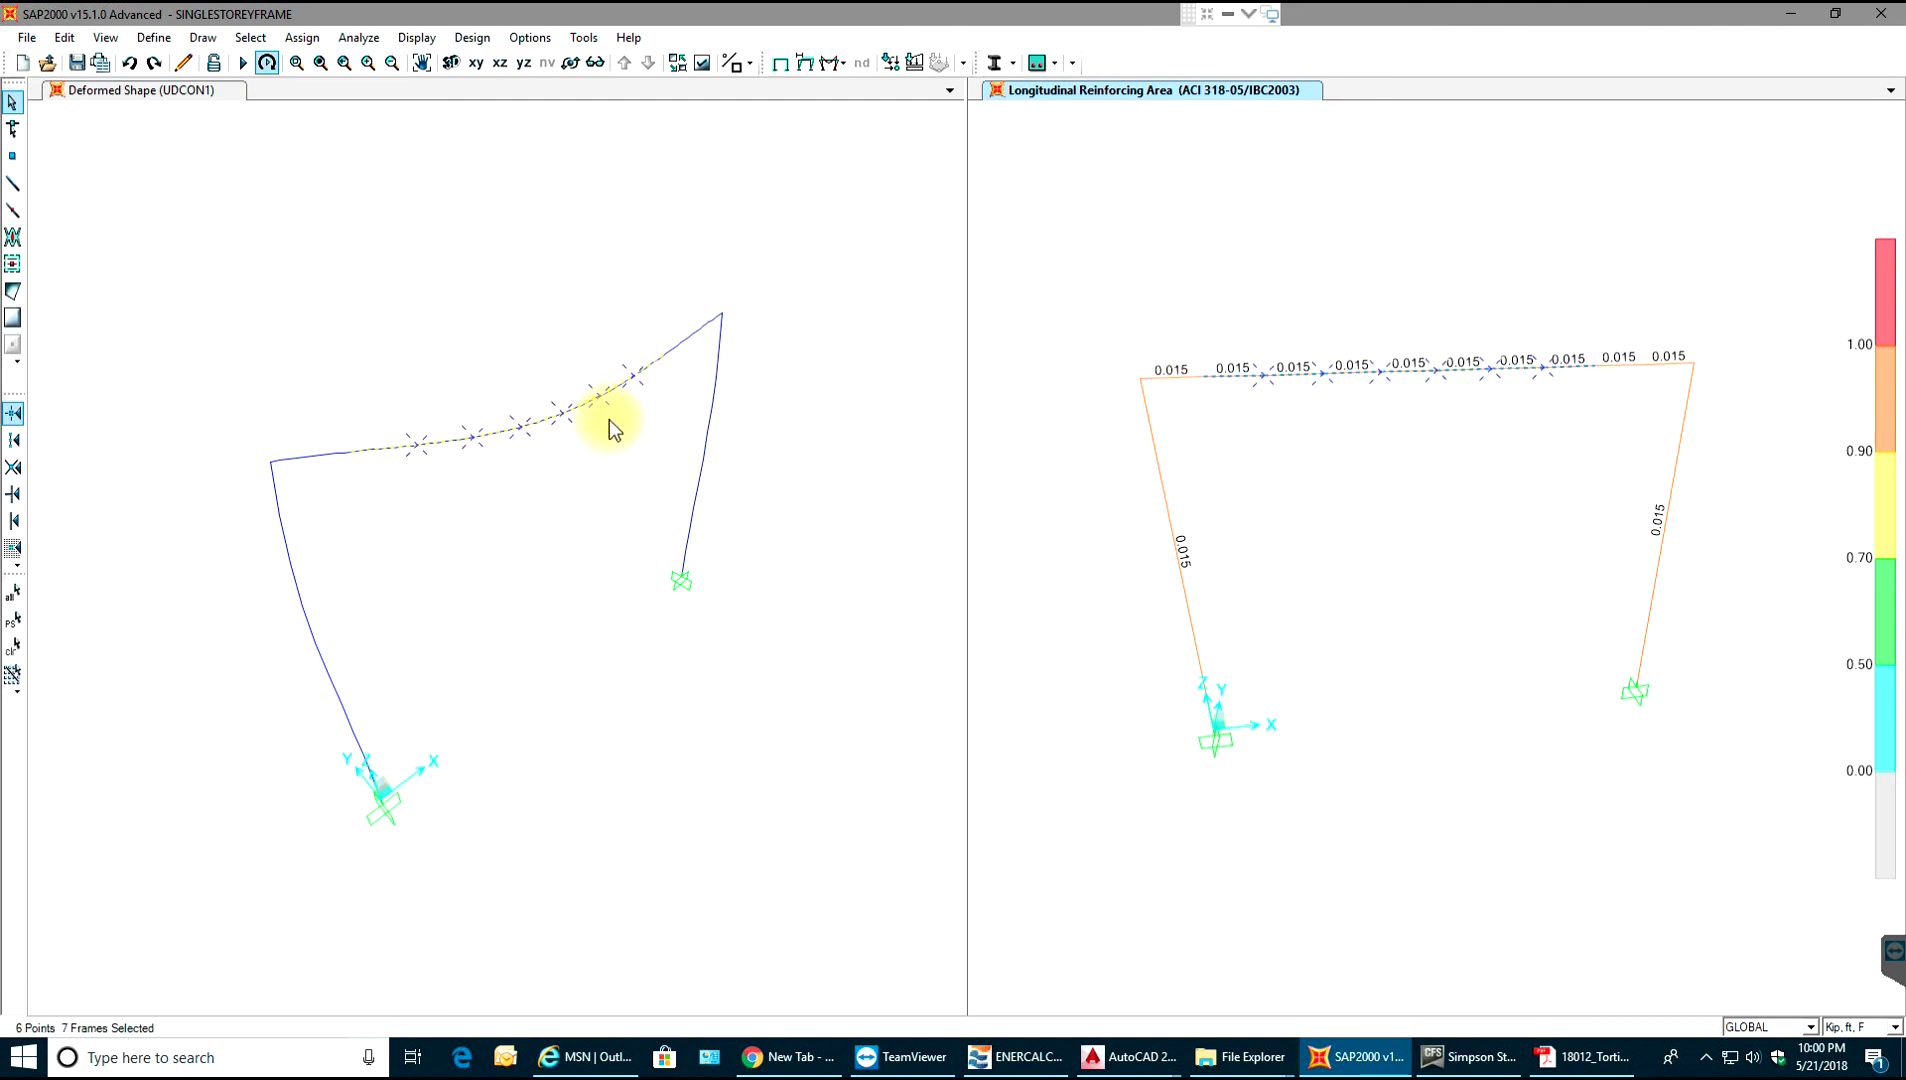
key(ctrl+q)
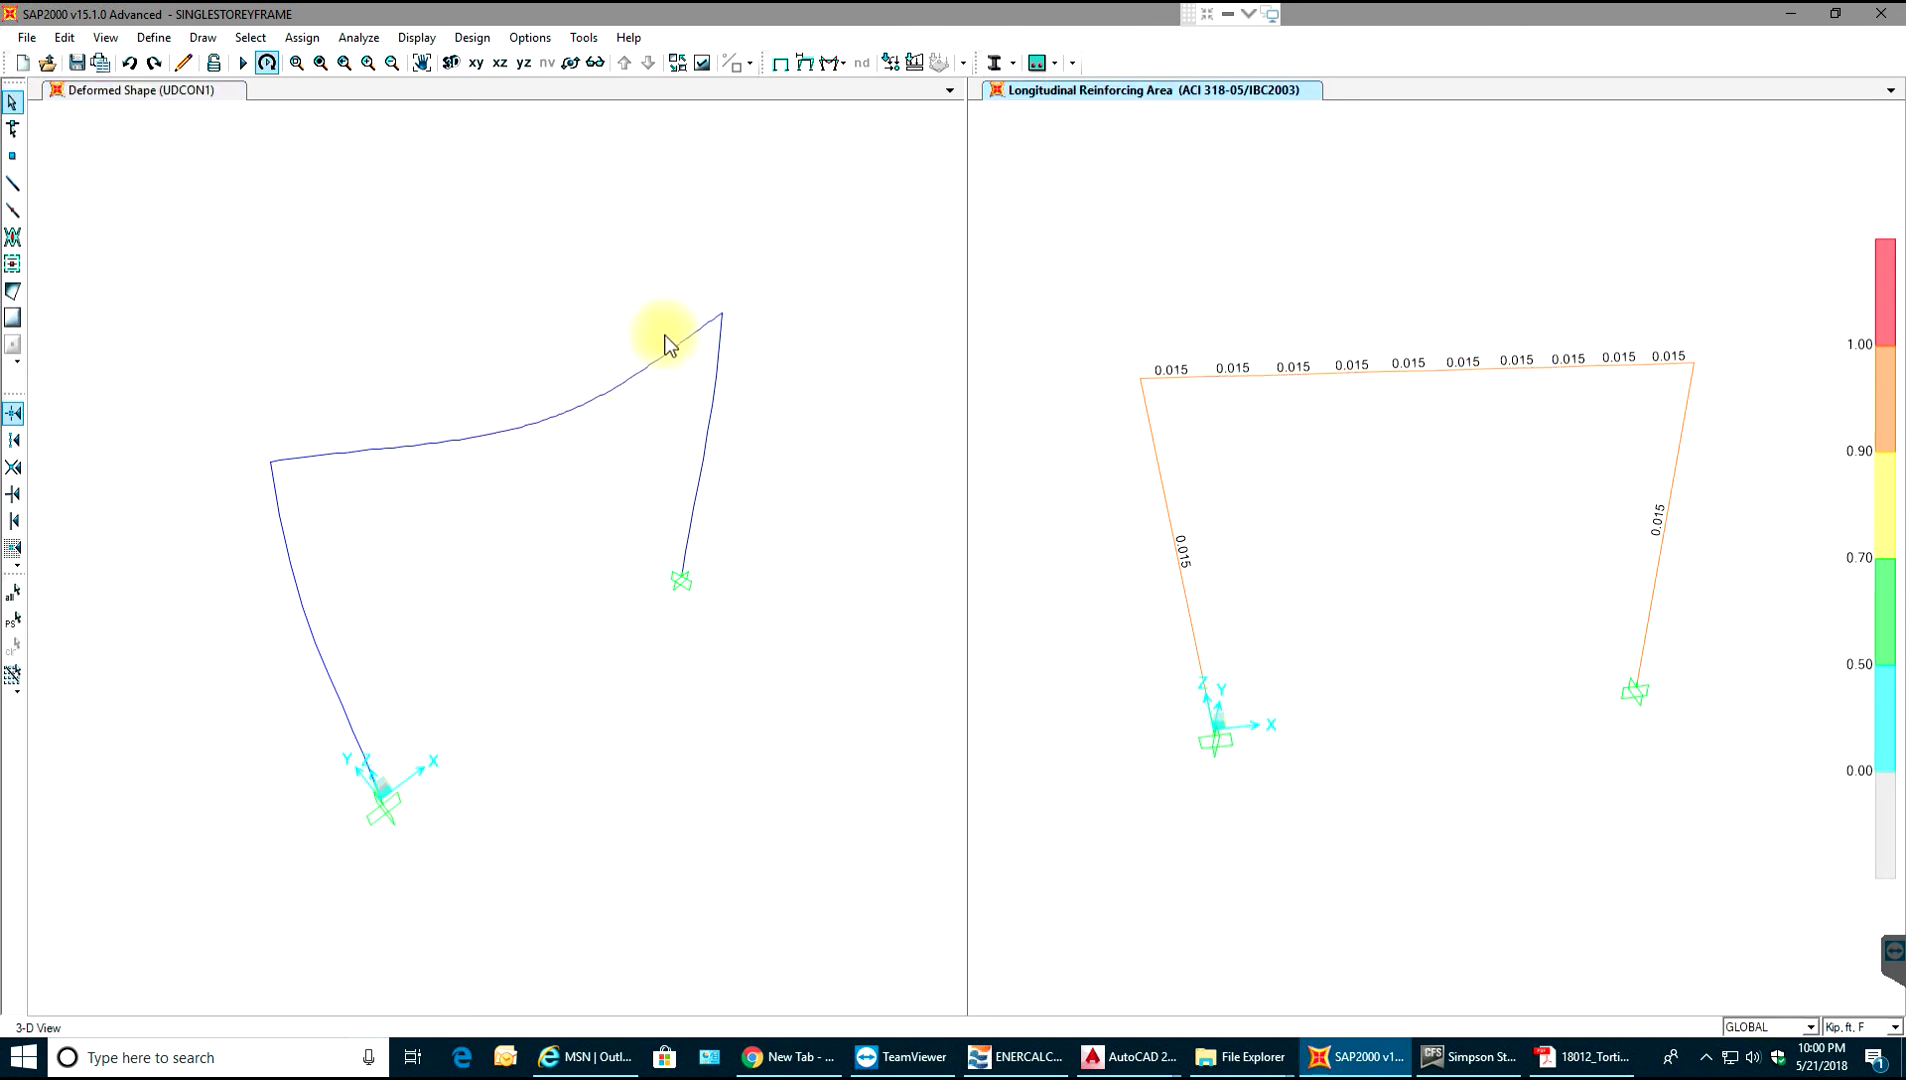